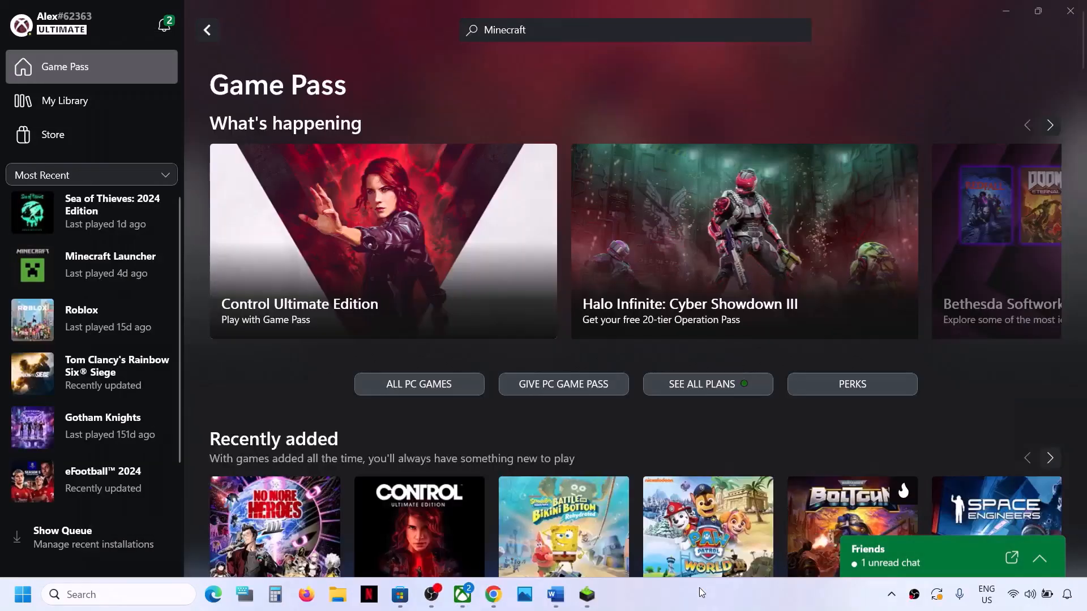
- Copy the support.xbox.com/en-IN/xbox-live-status link from the Word document and switch to Chrome to view the Xbox Status page
click(555, 594)
right_click(420, 258)
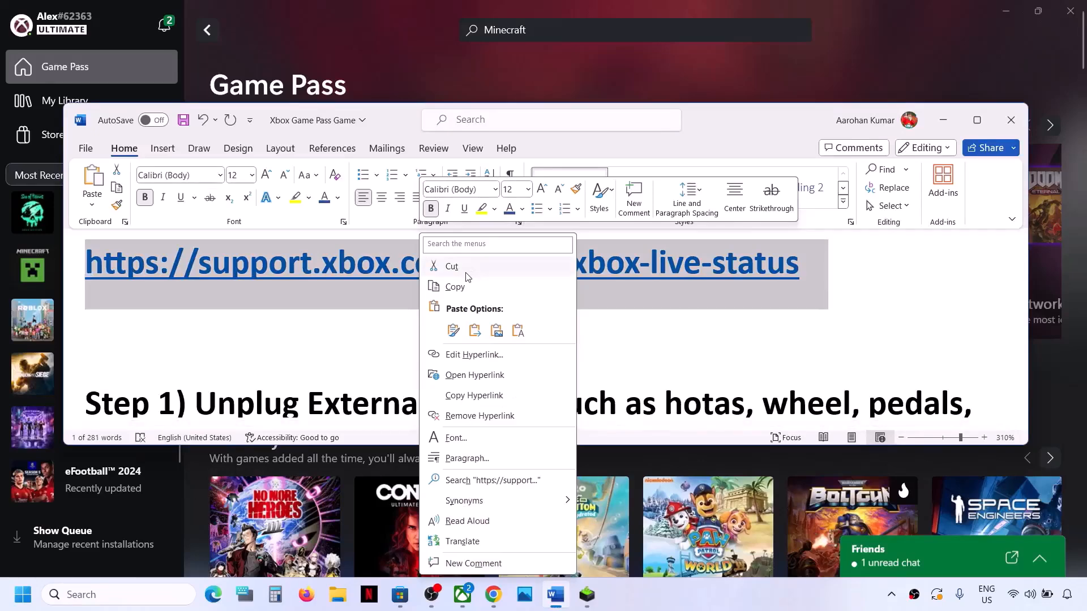
click(455, 287)
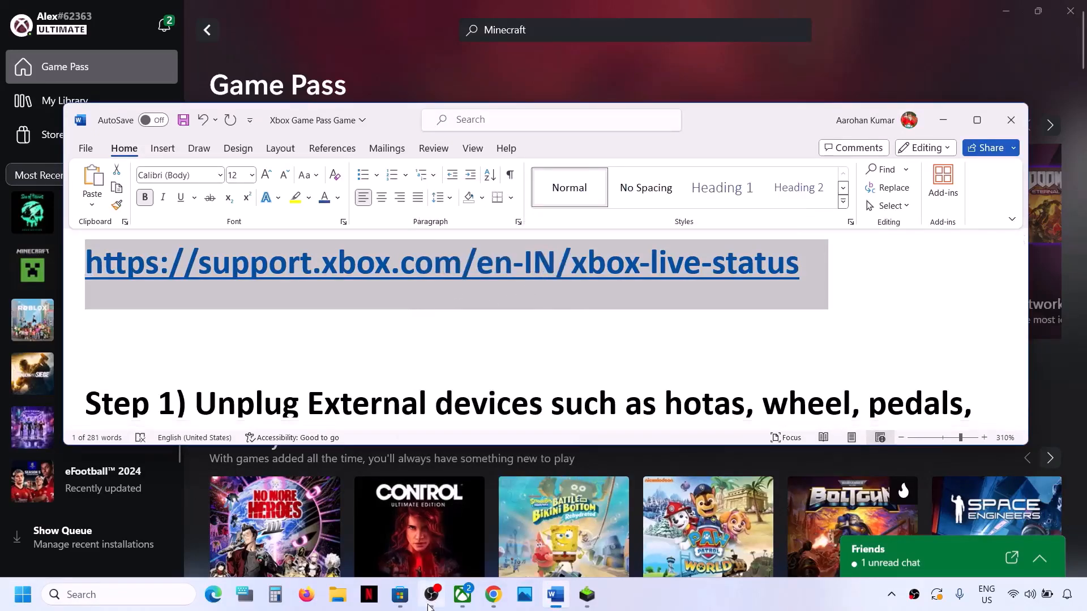
click(494, 595)
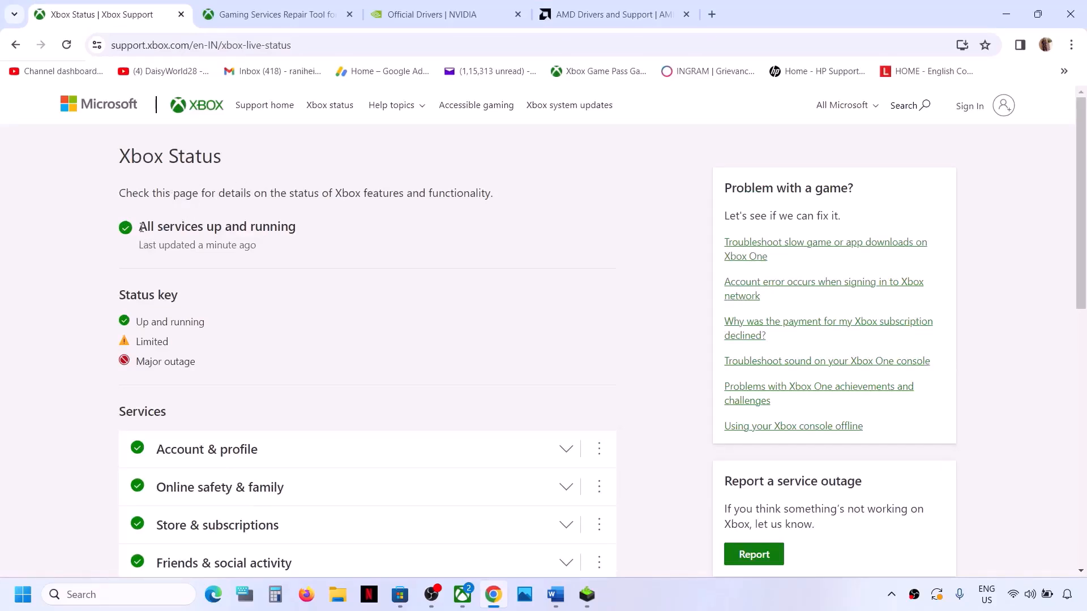
- Examine the Xbox Status page, checking the overall status, the status key and every entry in the Services list
drag(141, 228, 309, 234)
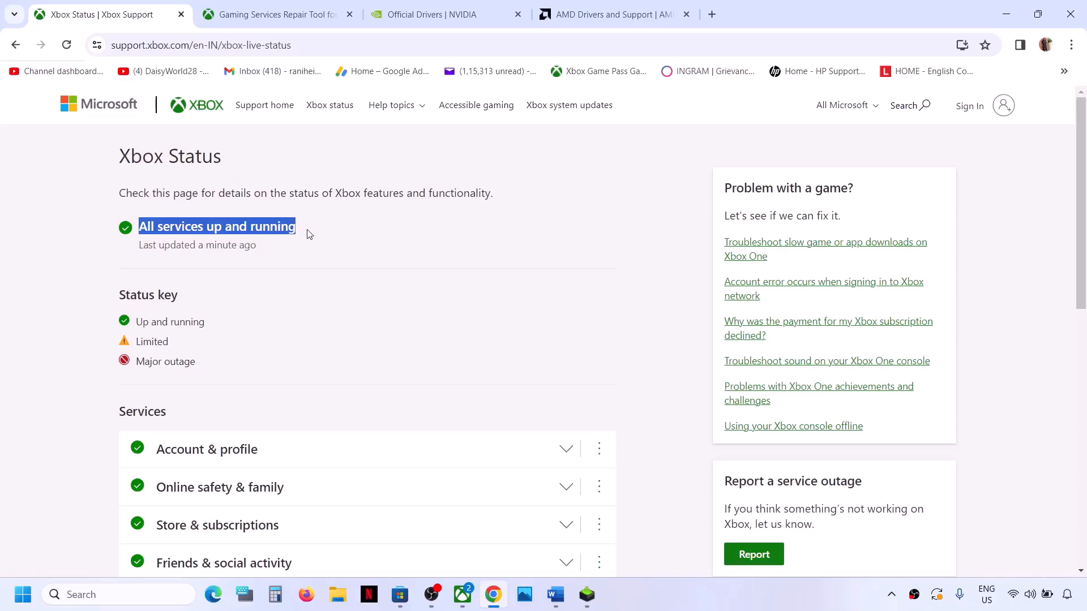
click(309, 234)
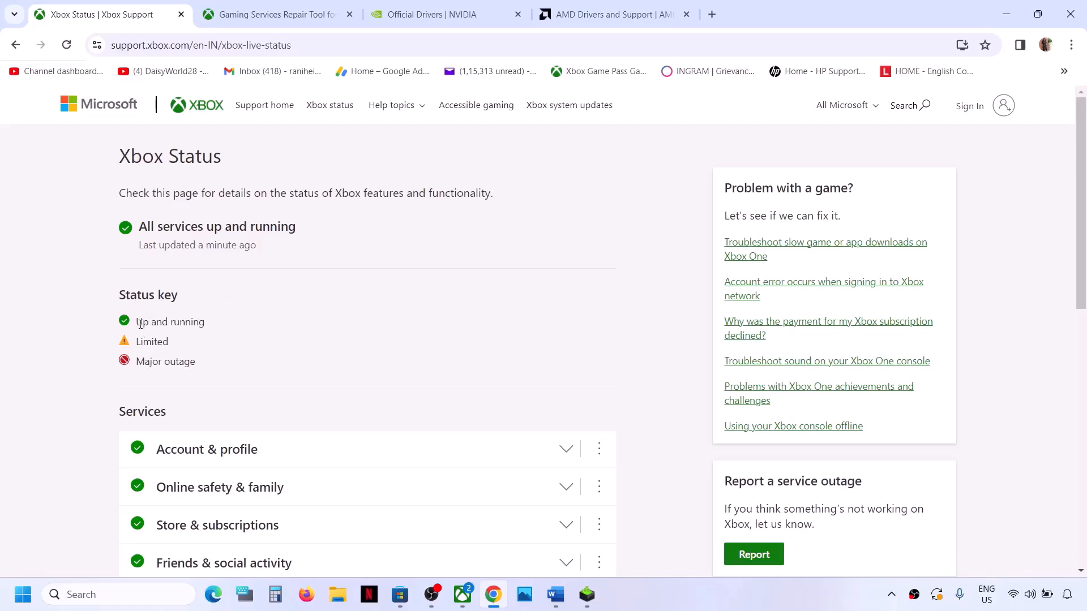
scroll(214, 331, down, 4)
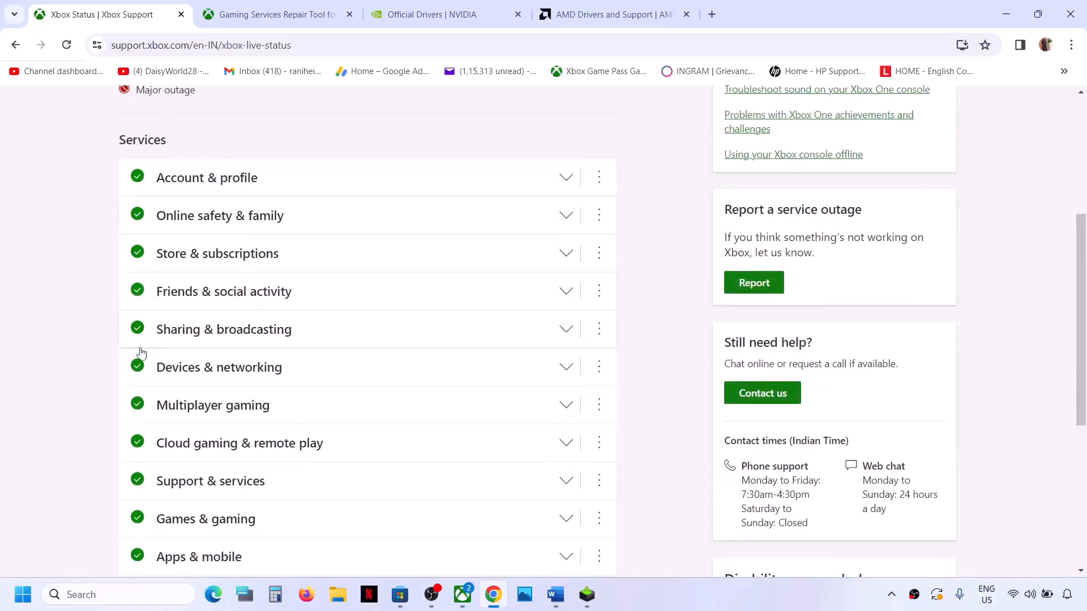
scroll(142, 359, down, 1)
scroll(139, 283, up, 2)
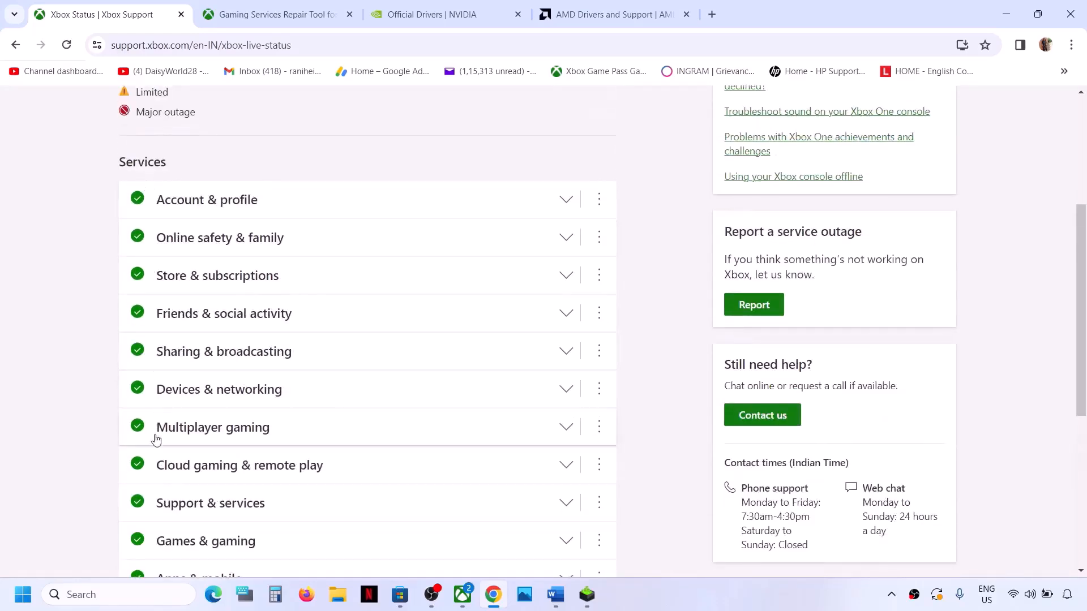
scroll(157, 478, up, 4)
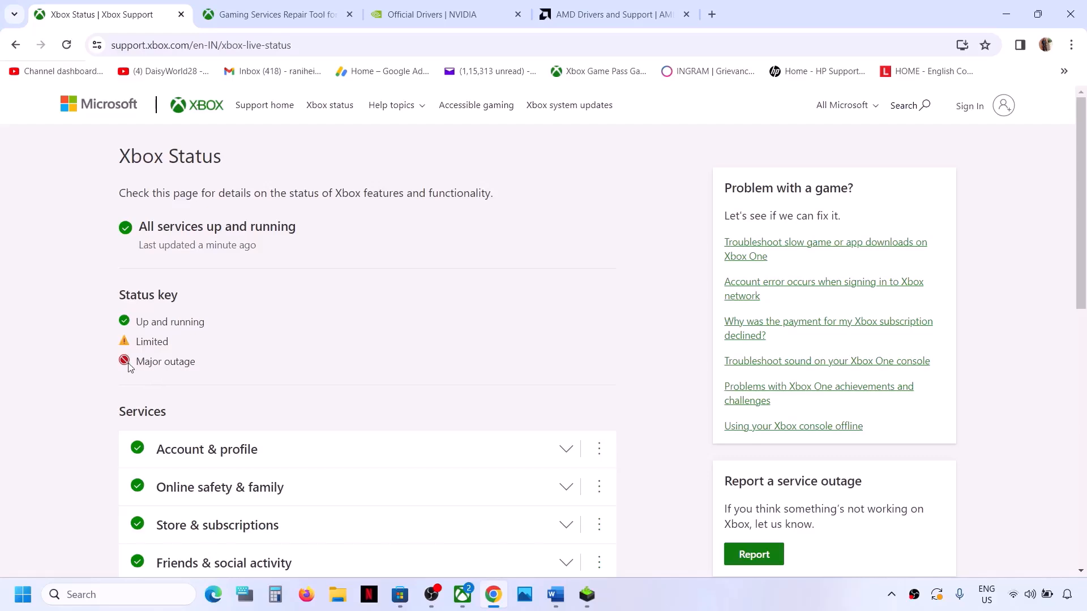
scroll(169, 453, down, 7)
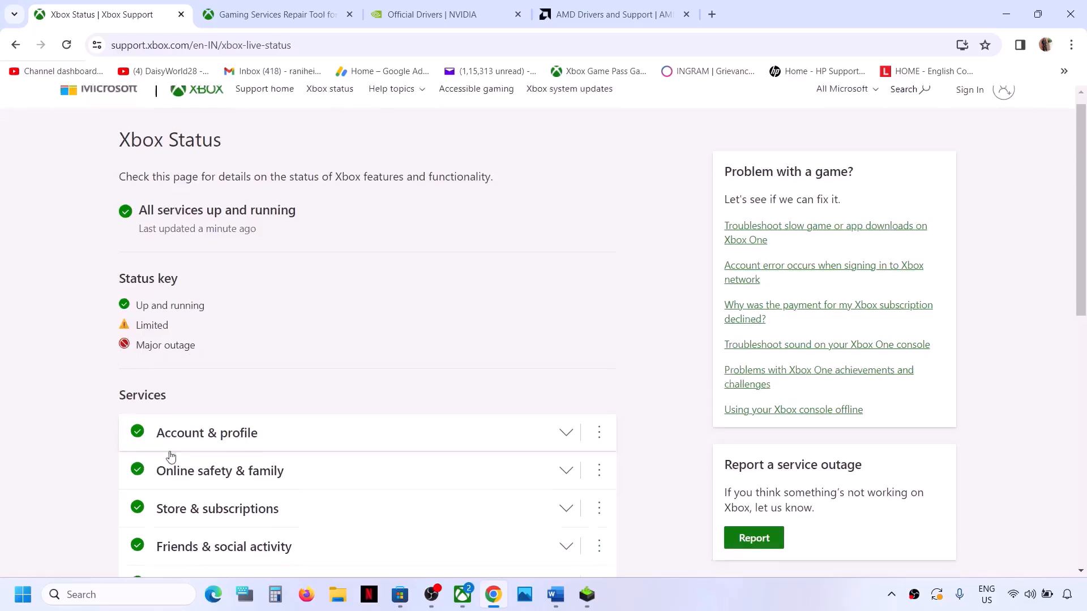
scroll(163, 401, up, 2)
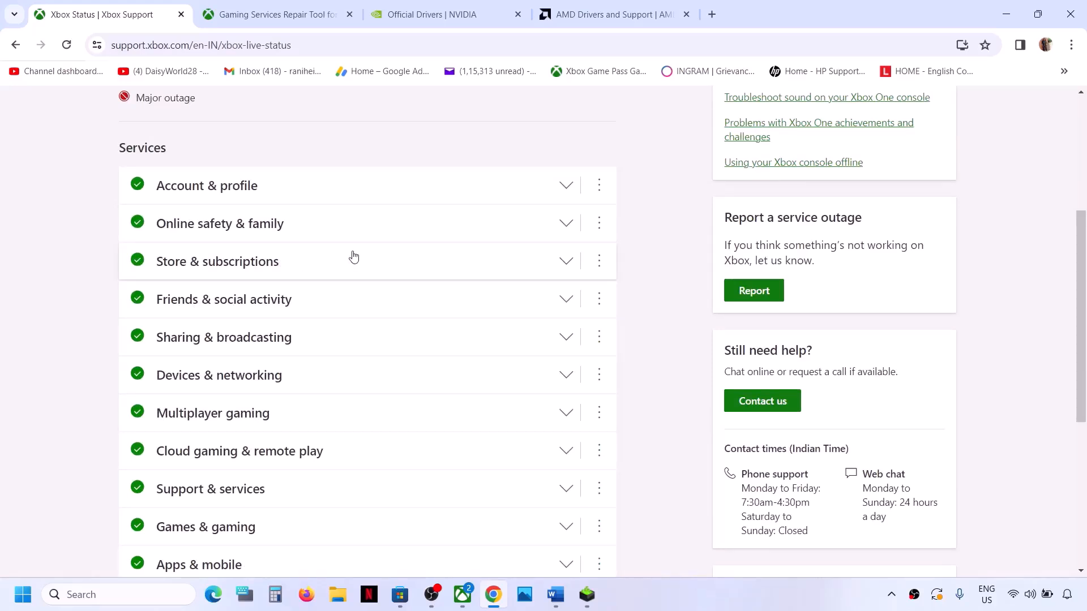
scroll(354, 257, down, 1)
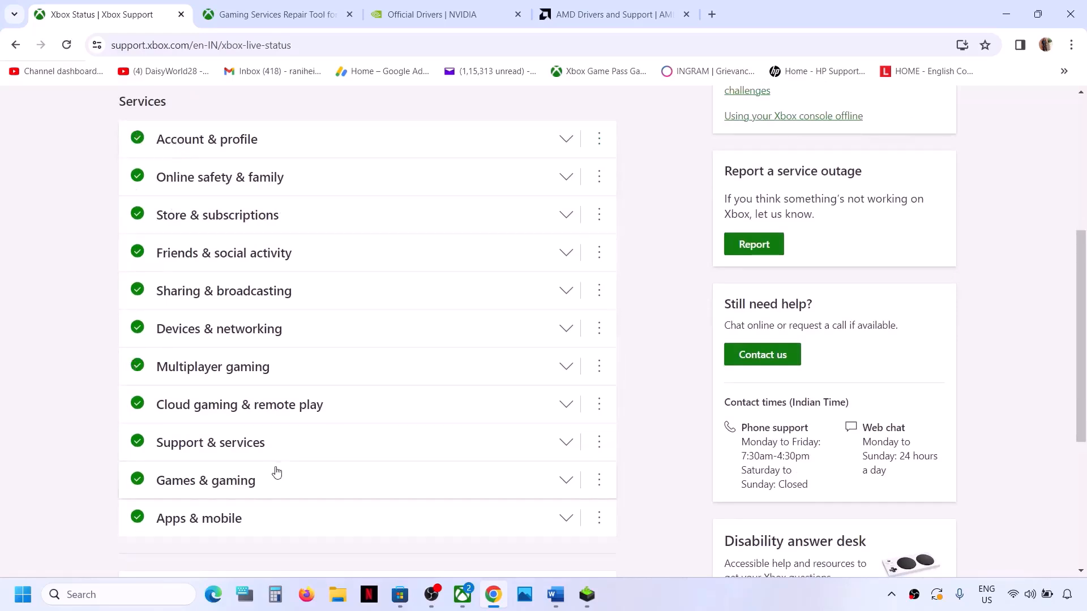
scroll(274, 473, up, 5)
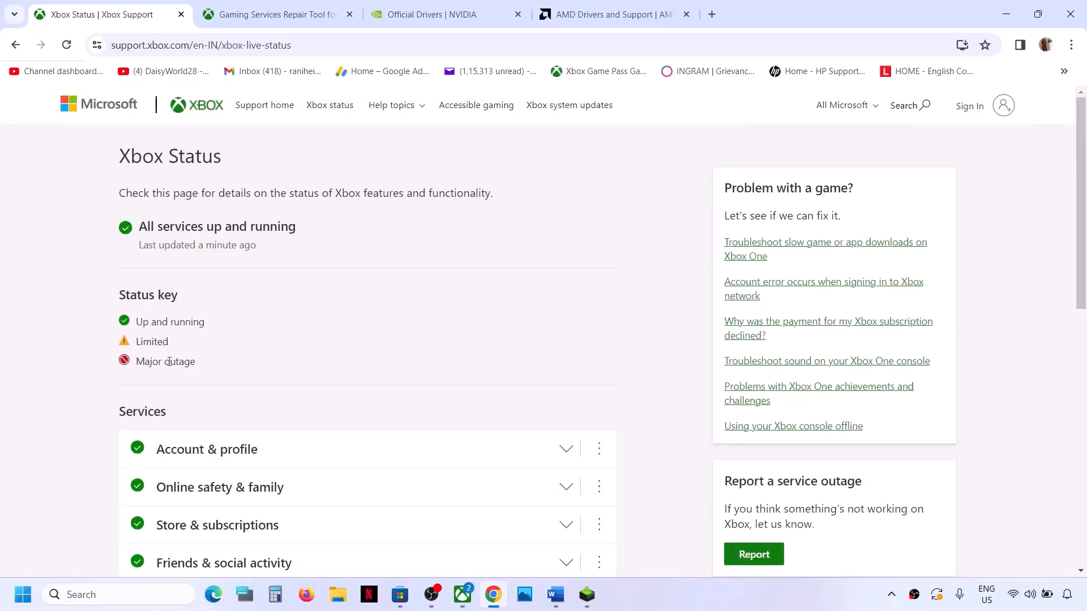
scroll(241, 403, down, 3)
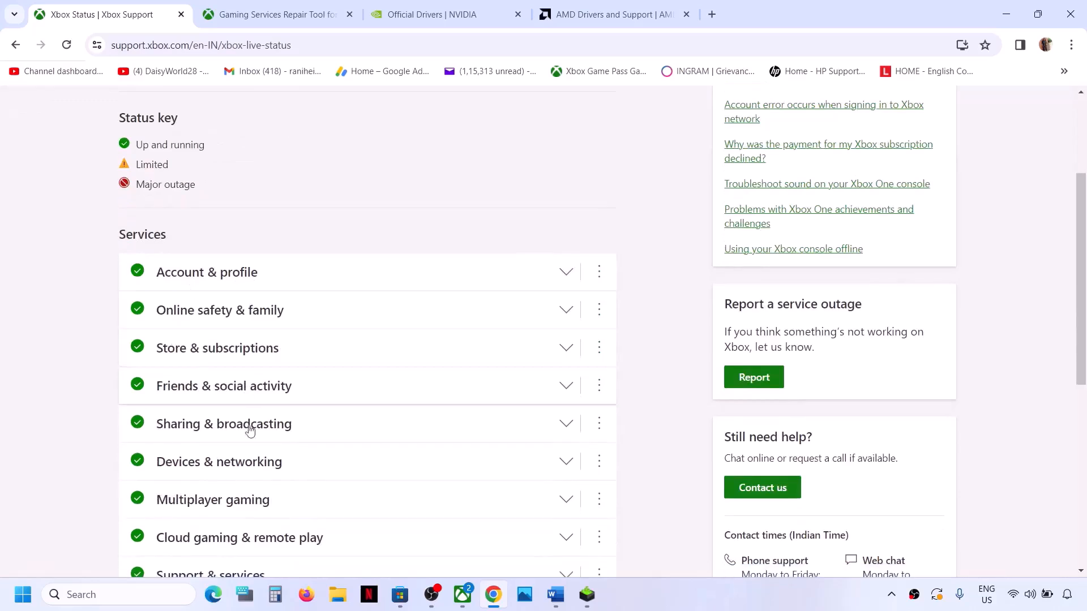
scroll(272, 390, up, 3)
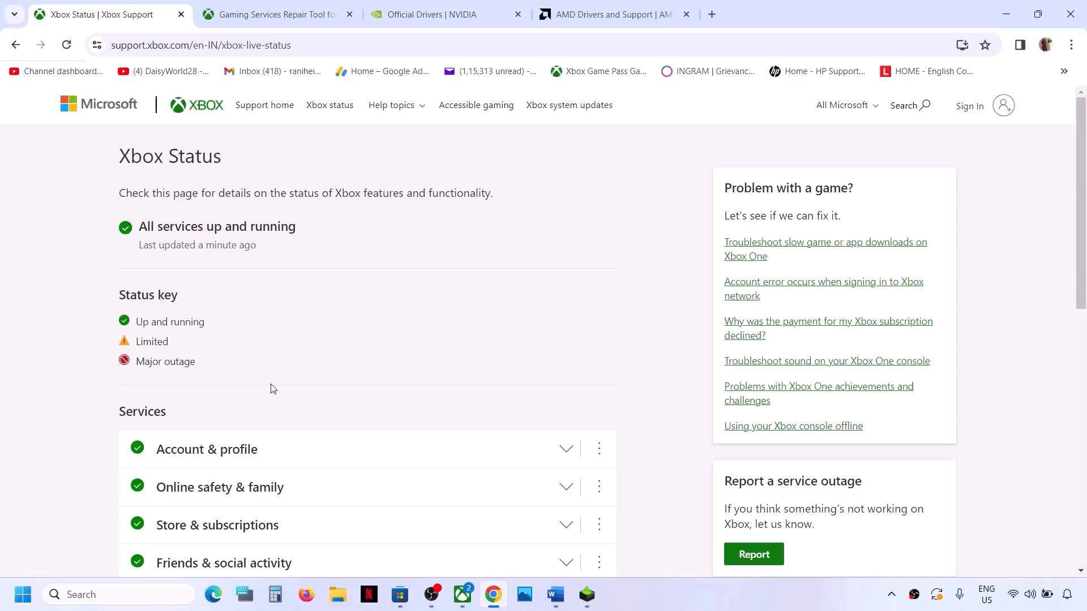
- Switch to the Word document, maximize its window and remove "mouse" from the Step 1 list of external devices
click(555, 595)
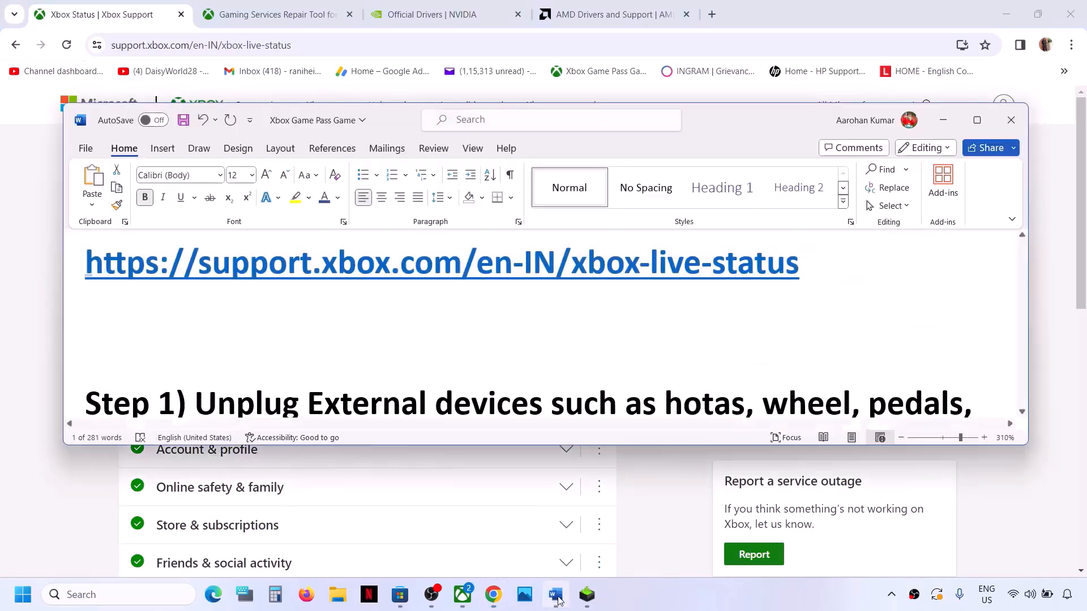
scroll(326, 349, down, 3)
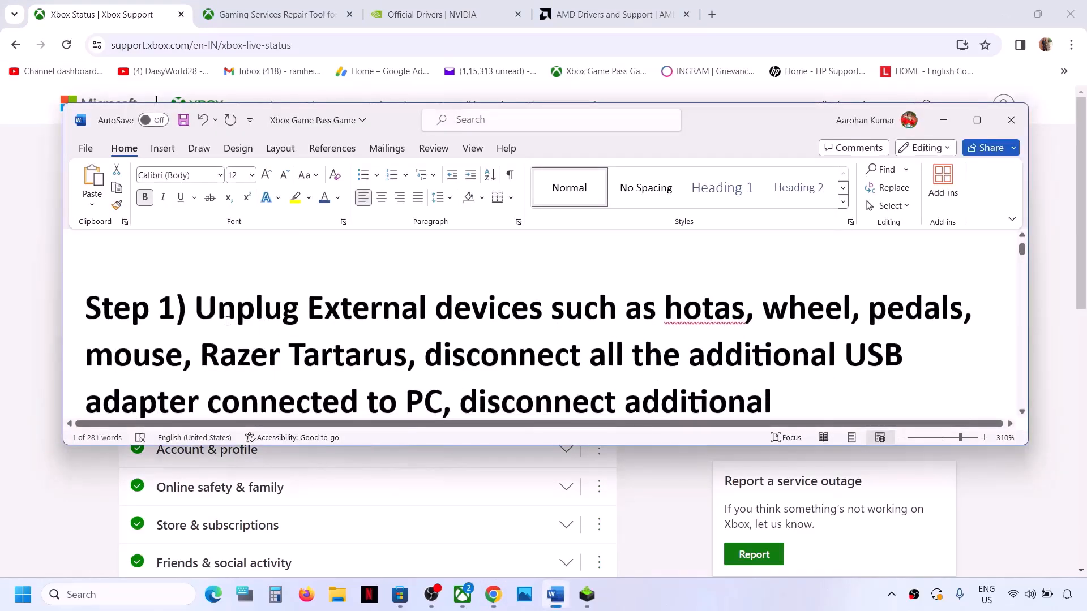
drag(198, 312, 745, 312)
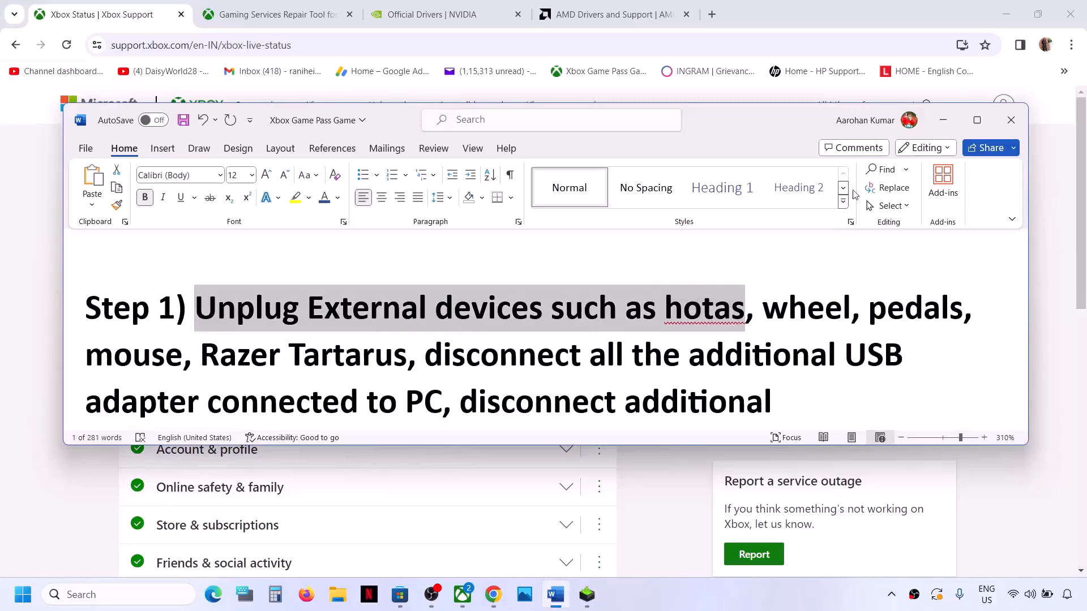
click(977, 121)
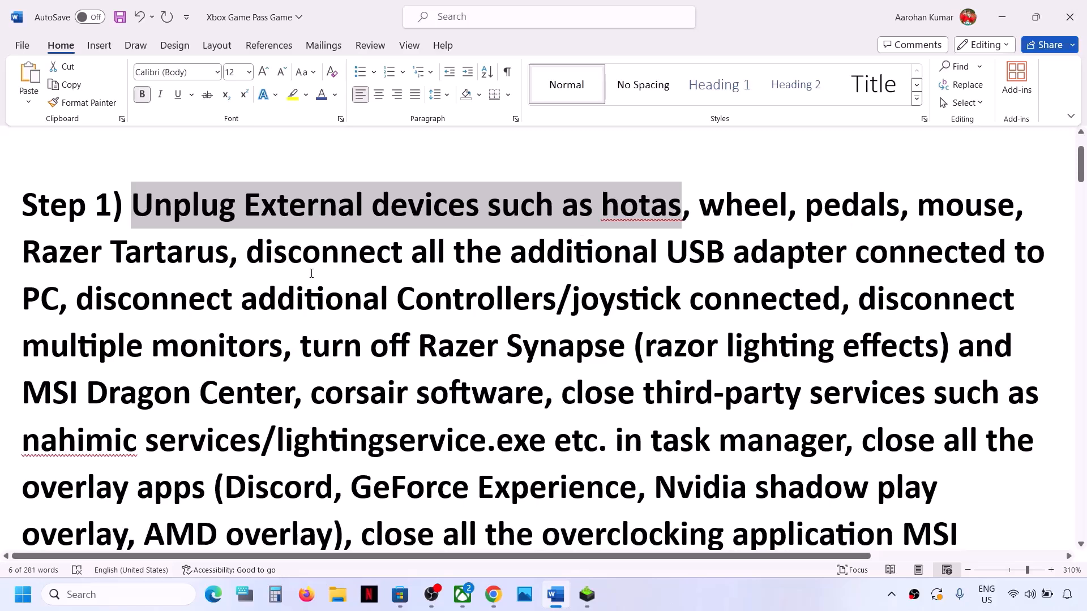
double_click(939, 202)
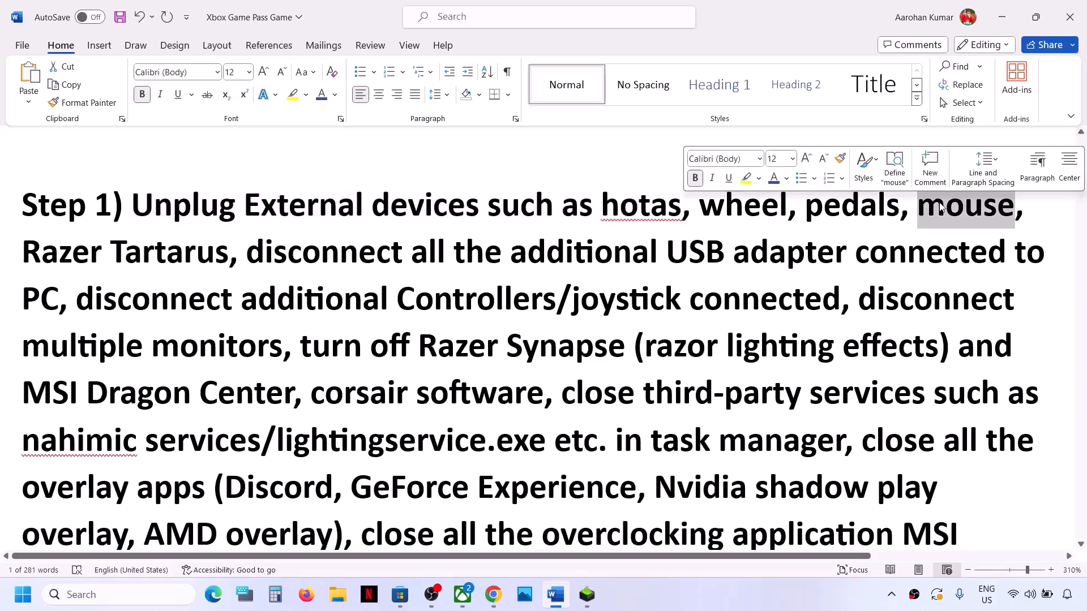
key(BackSpace)
key(BackSpace)
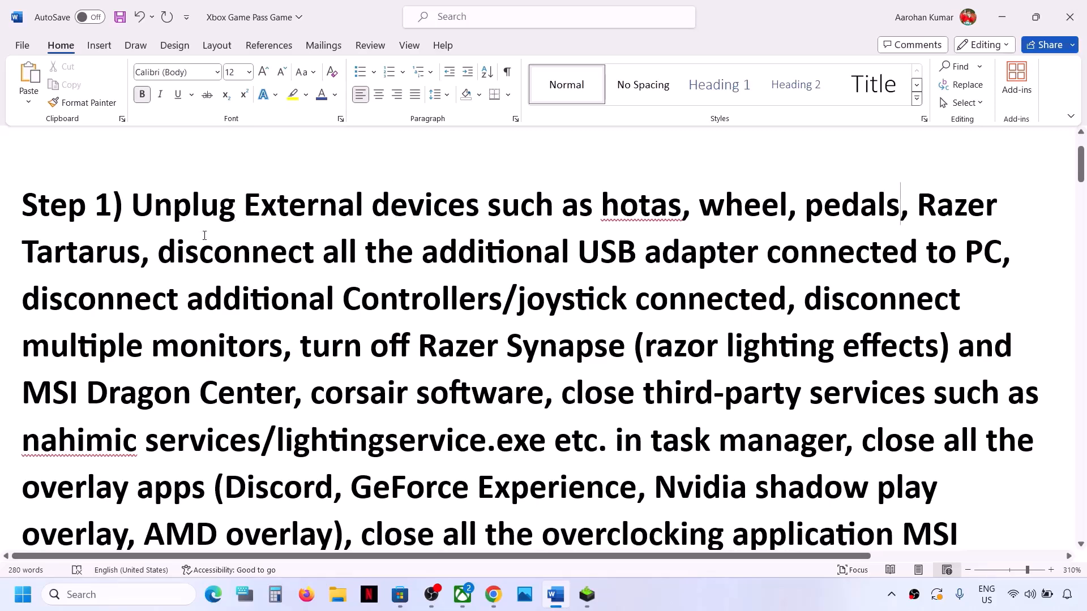
- Read through Step 1, highlighting the passages on USB adapters, controllers, multiple monitors, Razer Synapse and third-party services
drag(162, 254, 879, 245)
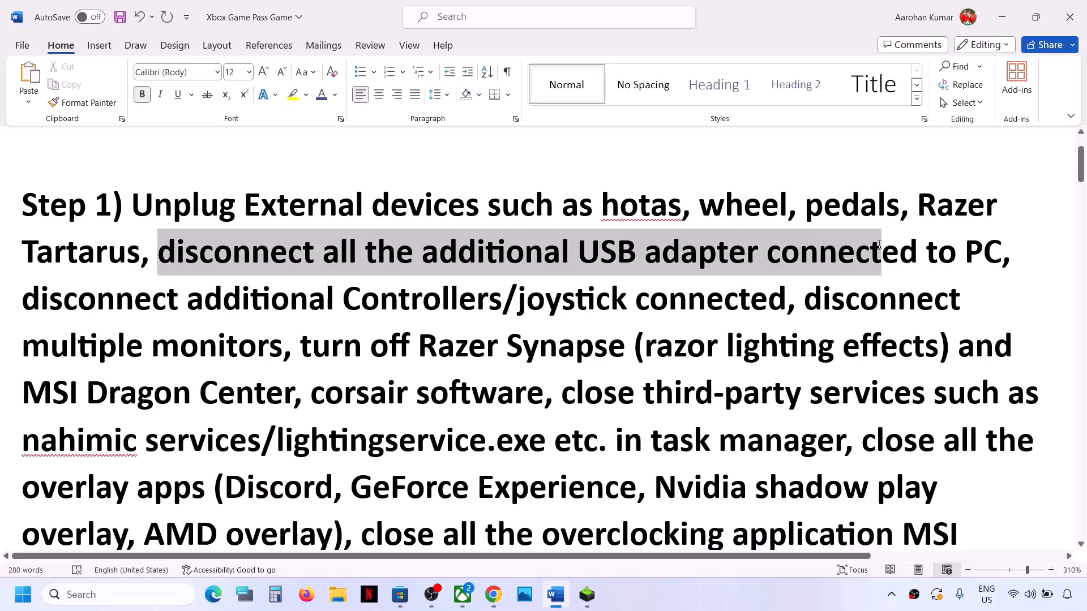
drag(878, 244, 878, 245)
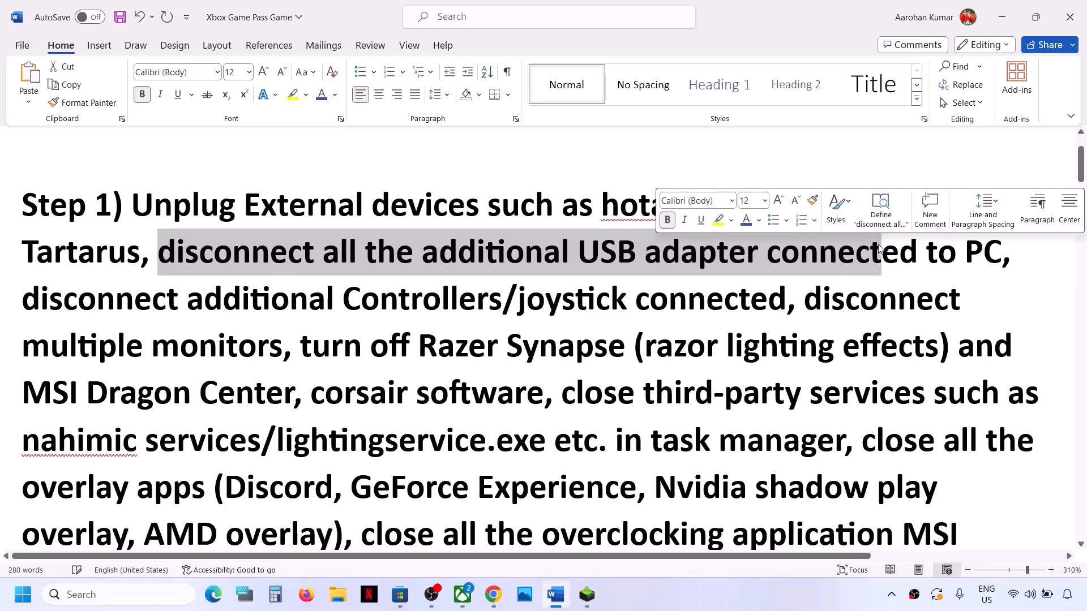
drag(28, 304, 723, 317)
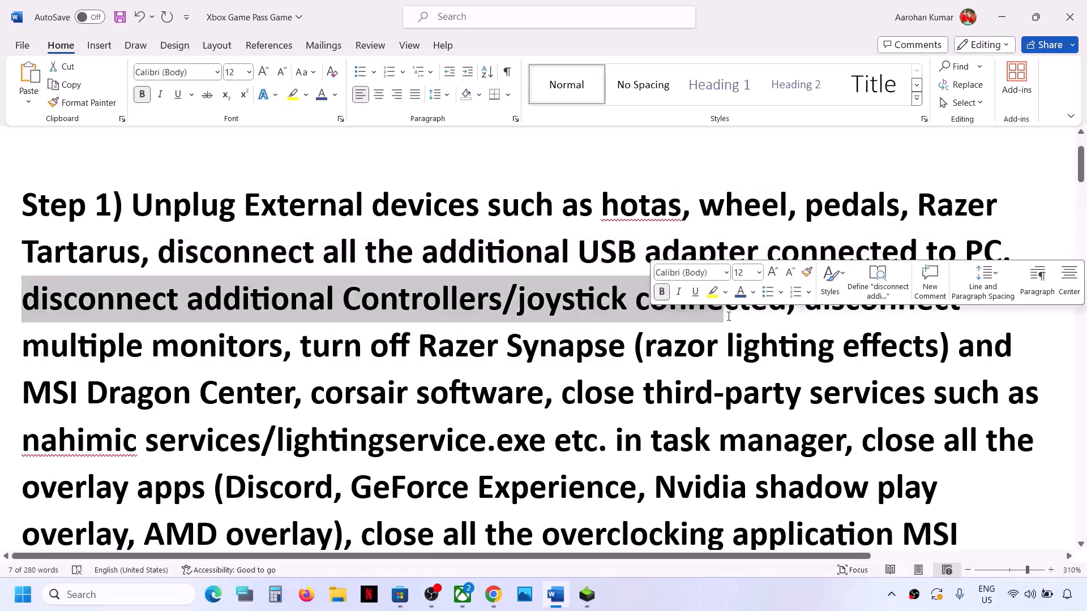
click(78, 318)
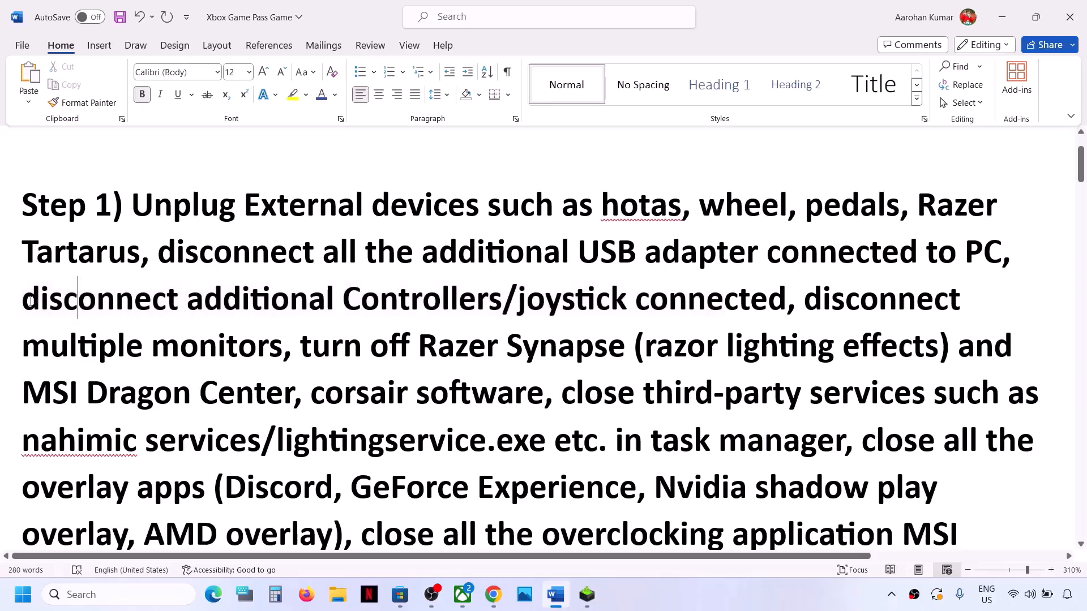
drag(28, 302, 634, 301)
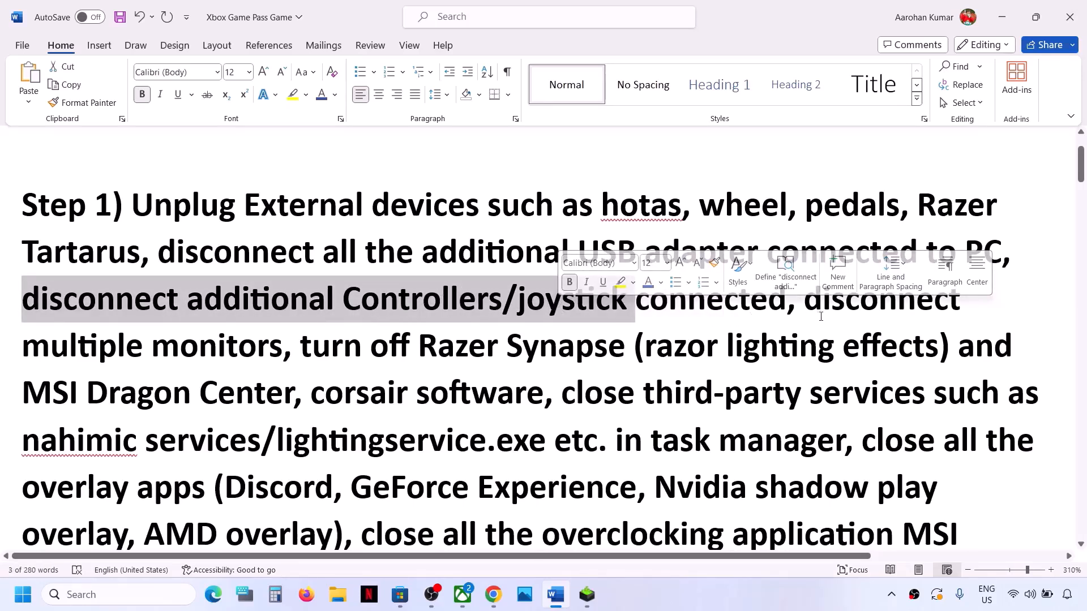
drag(804, 306, 280, 352)
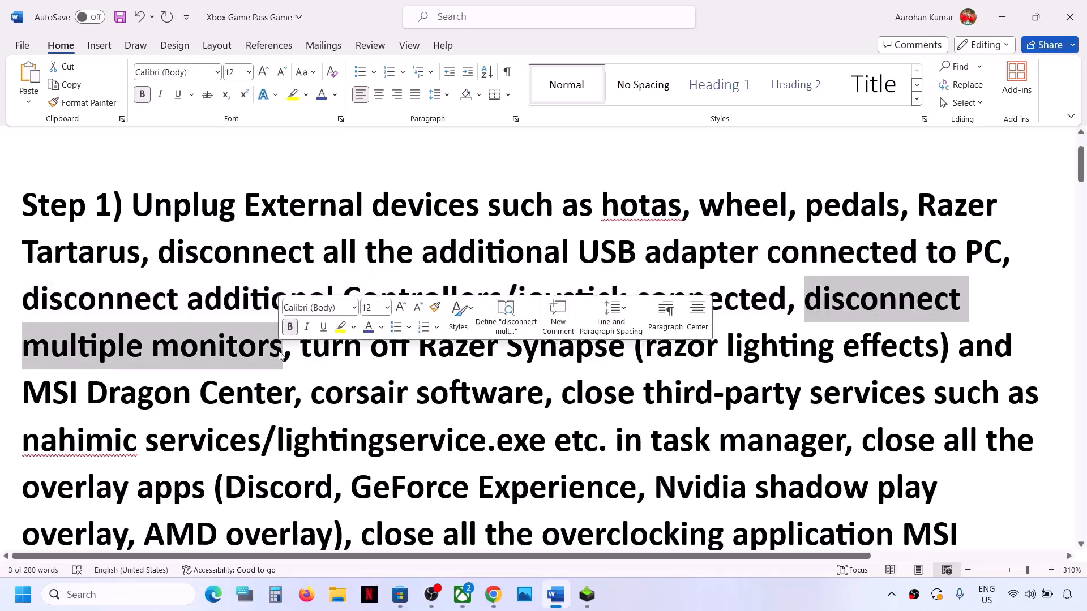
double_click(279, 352)
click(280, 352)
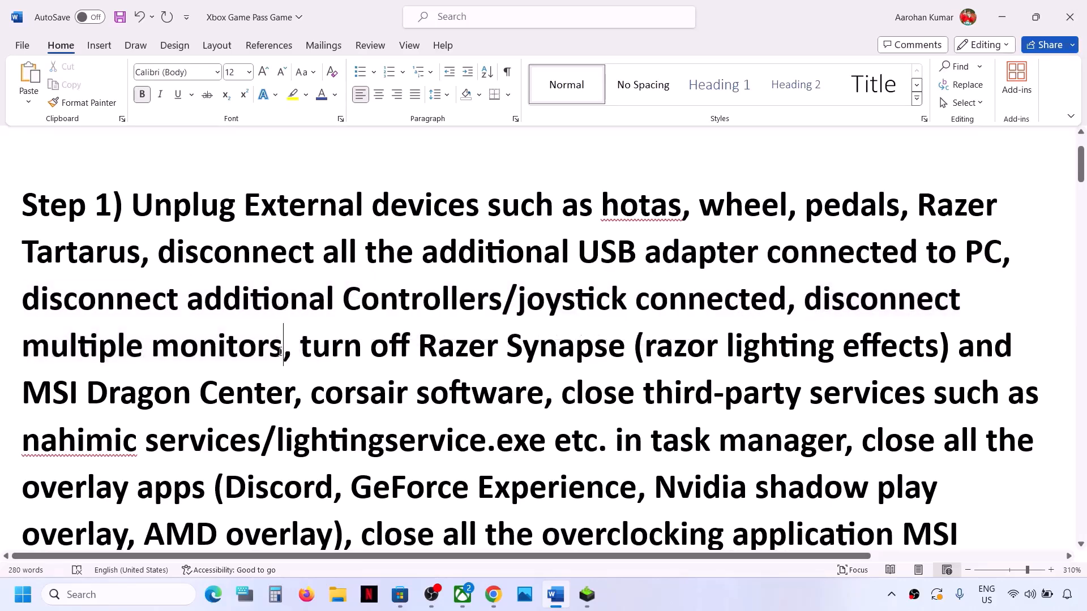
drag(303, 351, 709, 392)
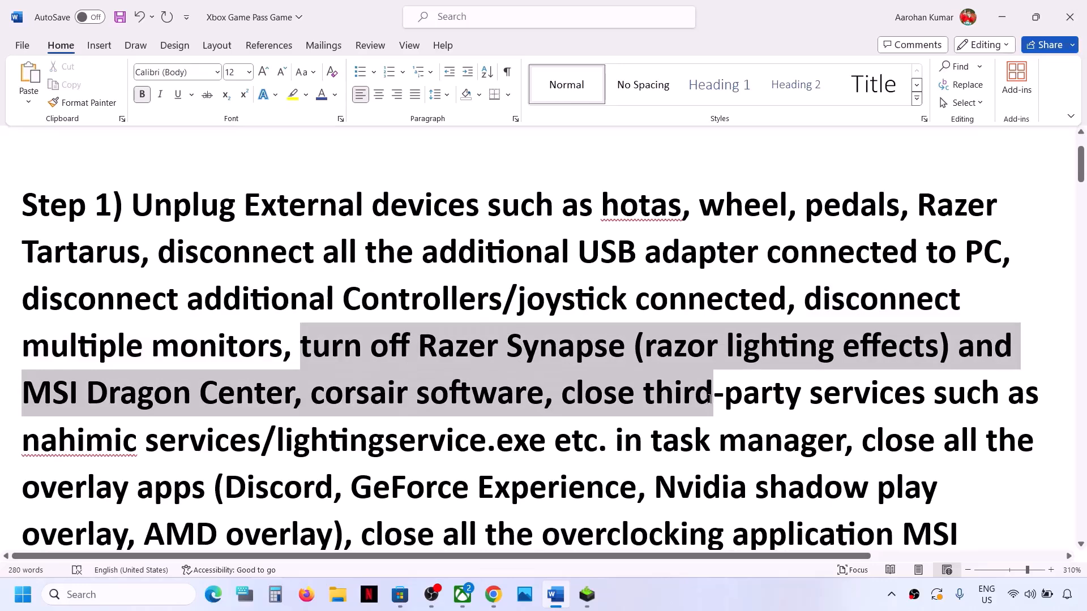
drag(644, 395, 777, 450)
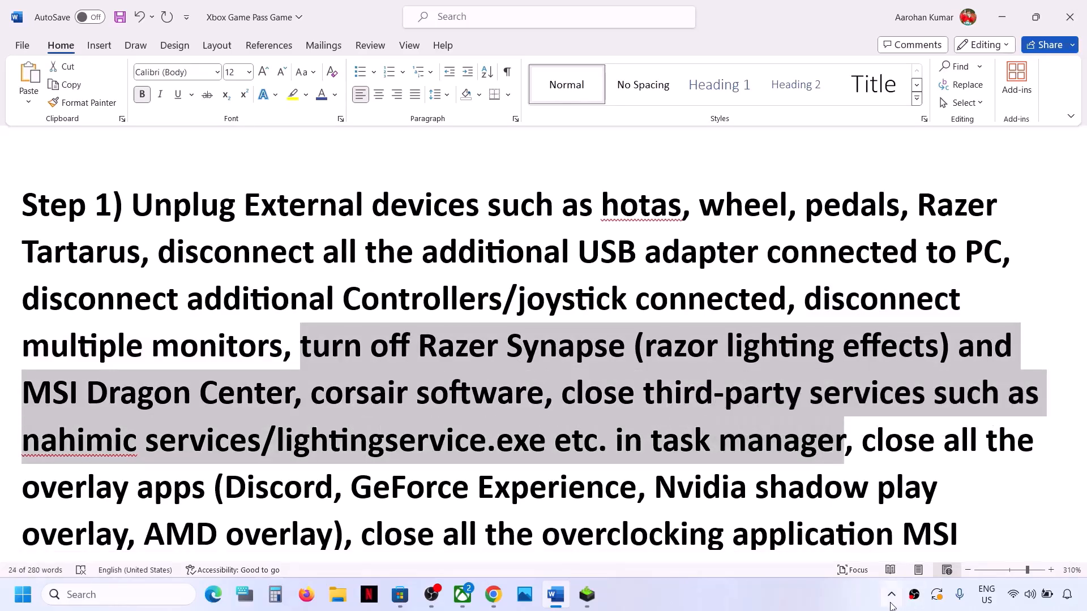
- Exit the background apps Riot Games and Steam from the system tray and return to the Word document
click(891, 595)
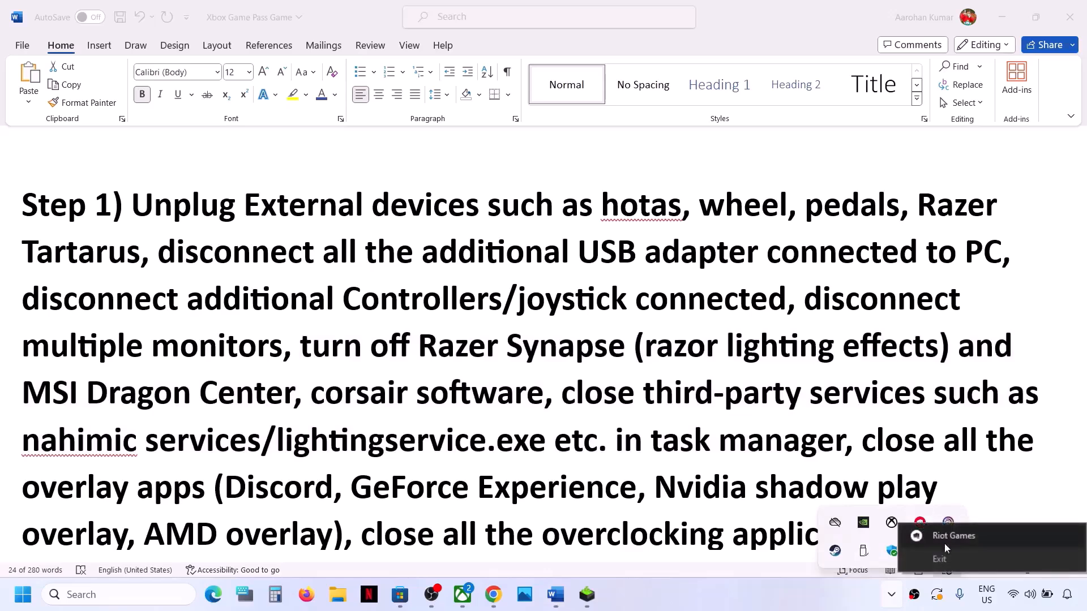
right_click(835, 550)
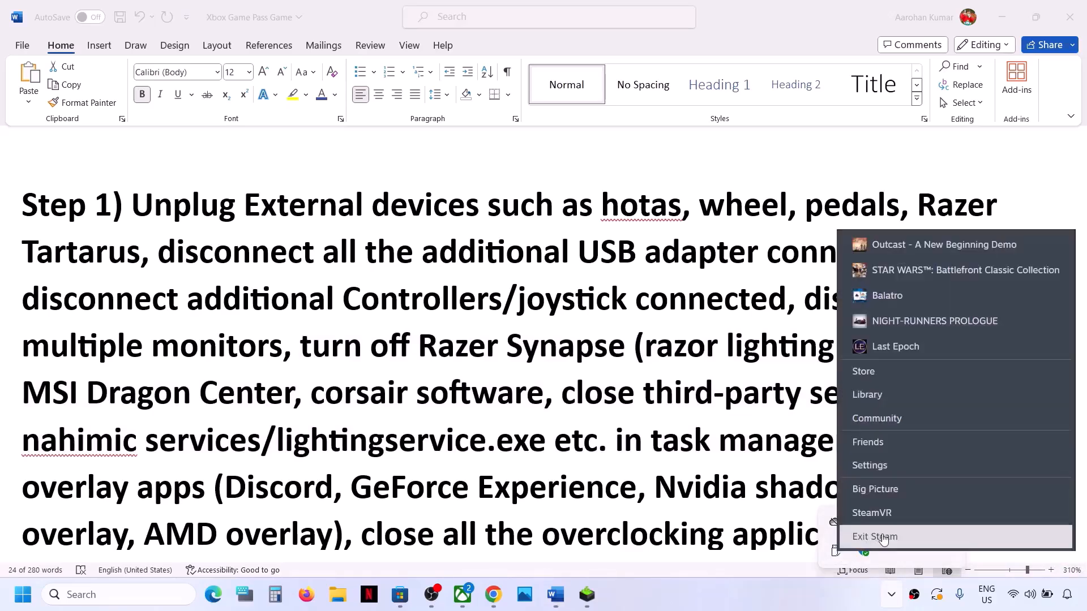
click(879, 538)
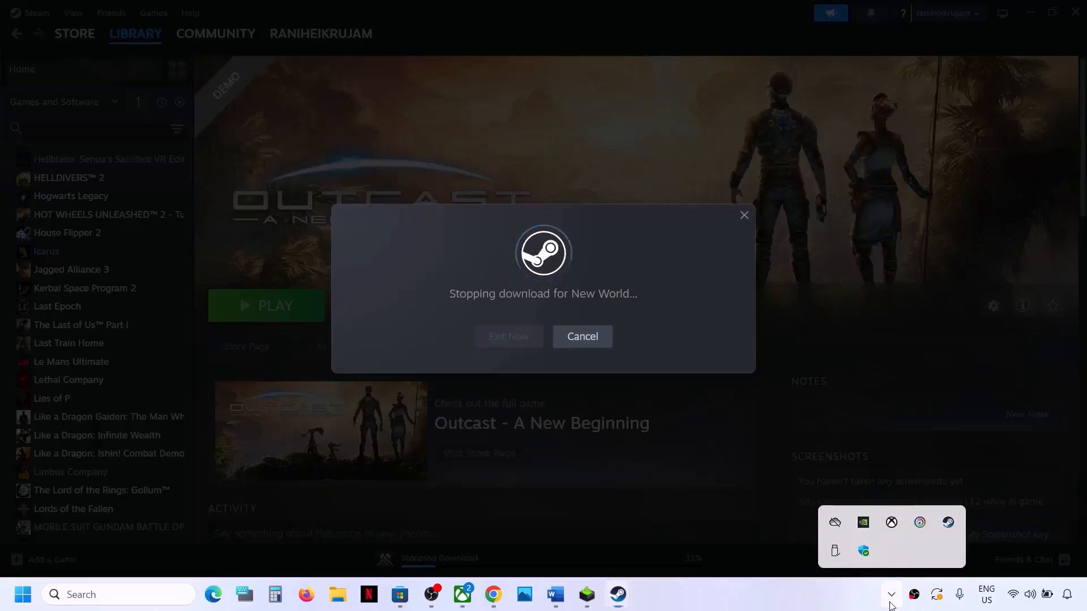
right_click(924, 526)
click(945, 520)
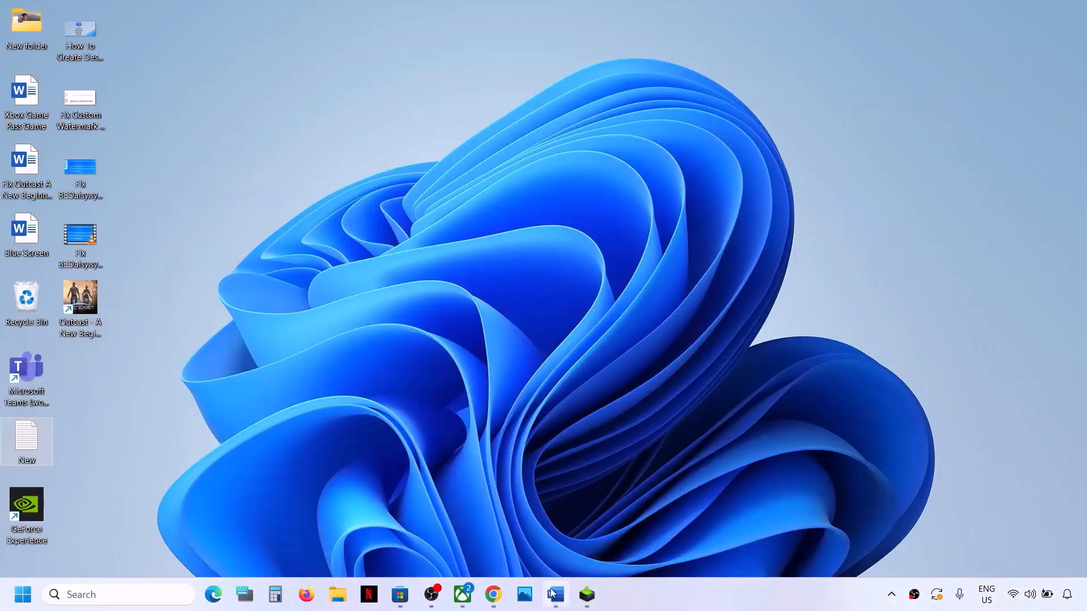
click(462, 594)
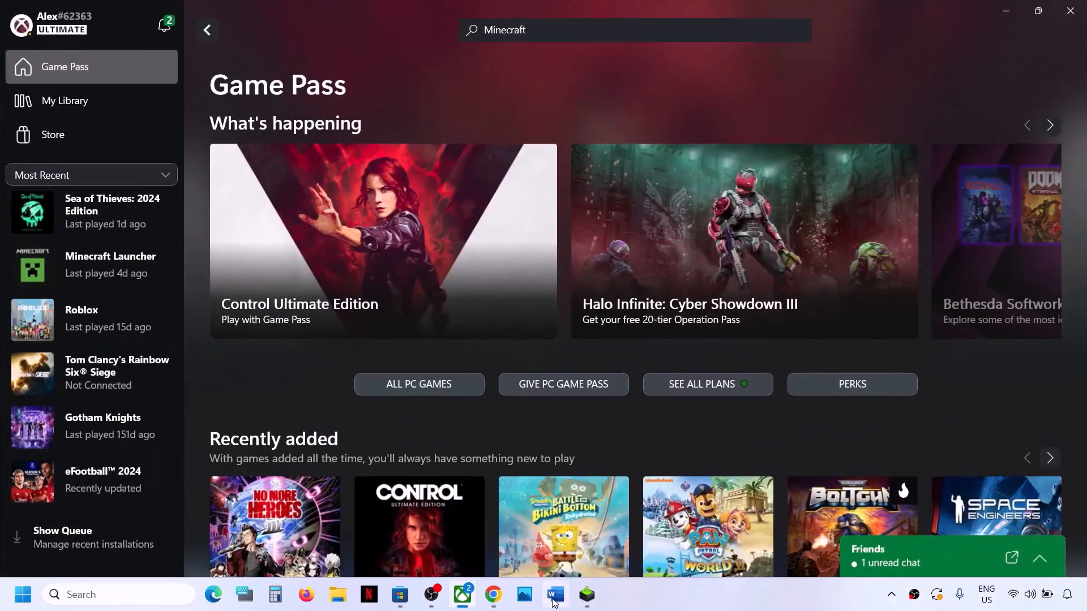
click(554, 598)
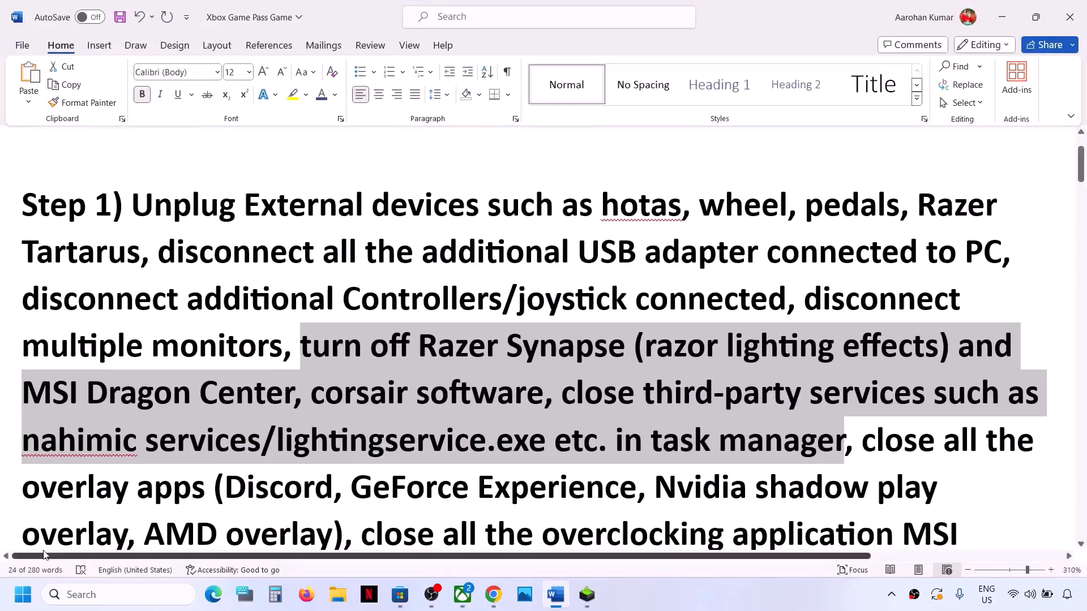
- Open Task Manager, view the available actions for the OBS Studio process as an example, and return to the Word document
right_click(23, 595)
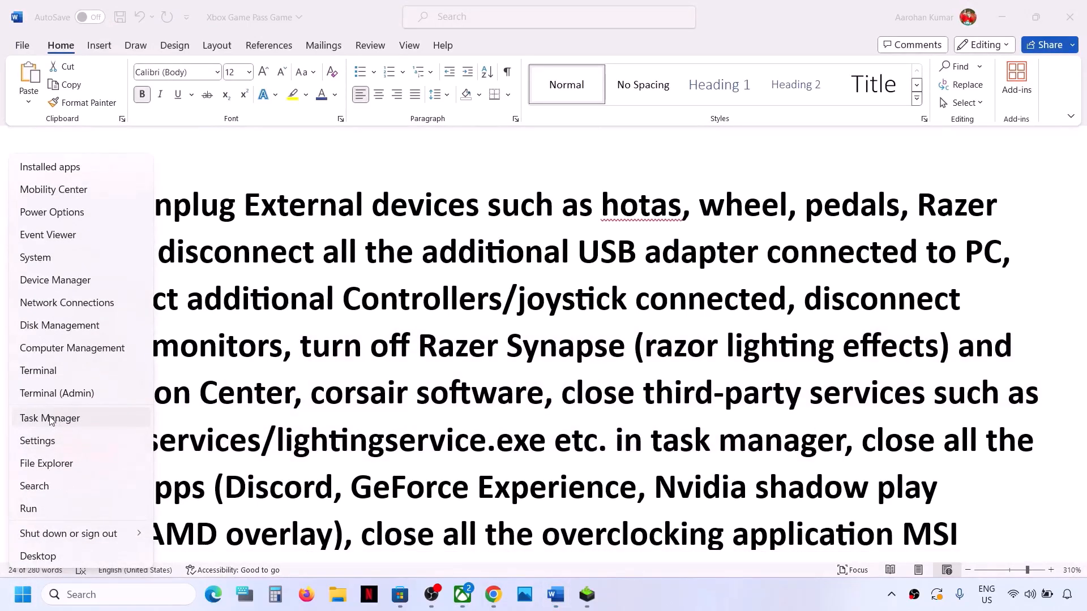
click(67, 420)
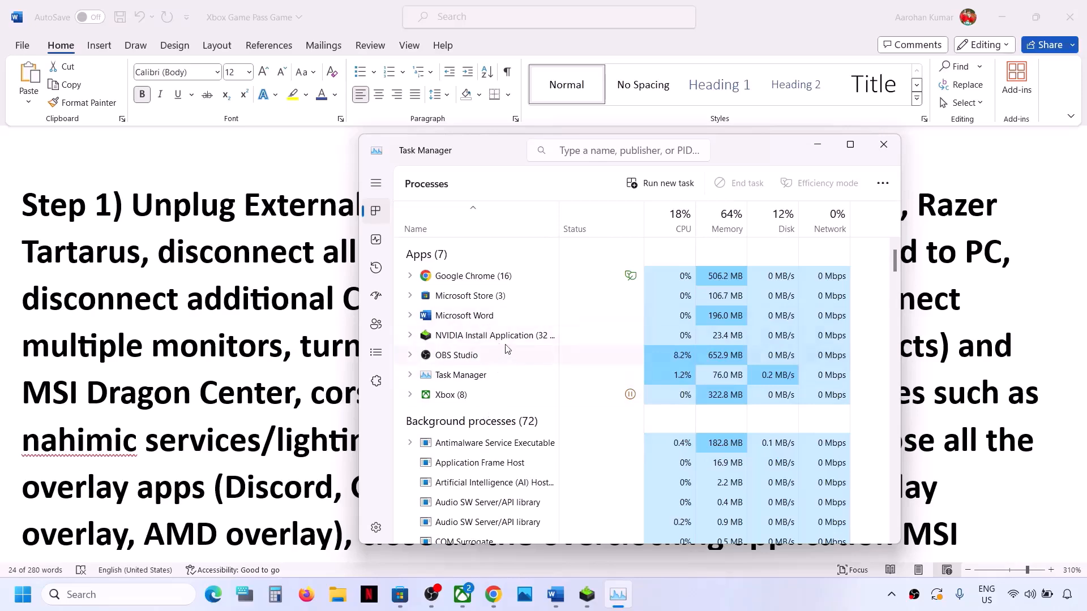
right_click(486, 356)
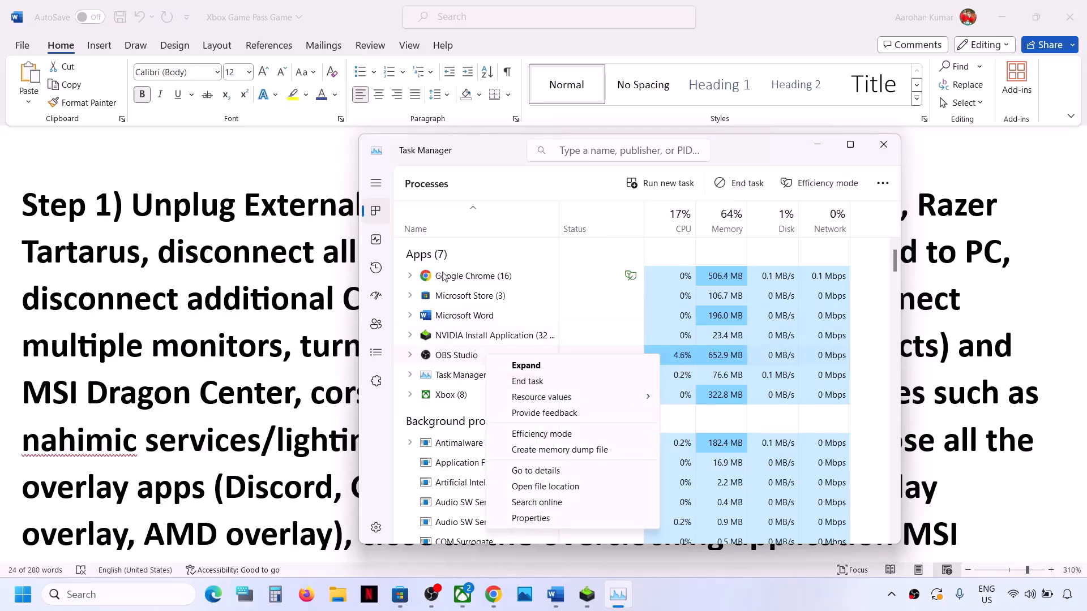
click(305, 420)
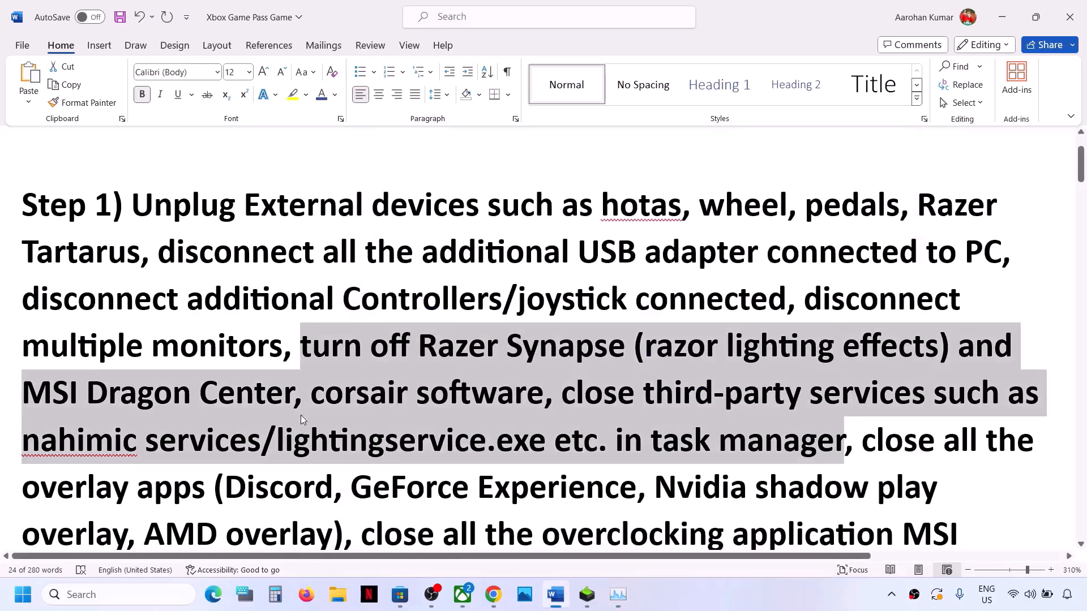
- Read the Step 1 passages on overlay apps, GeForce Experience, overclocking applications and performing a cleanboot, highlighting each one
click(384, 466)
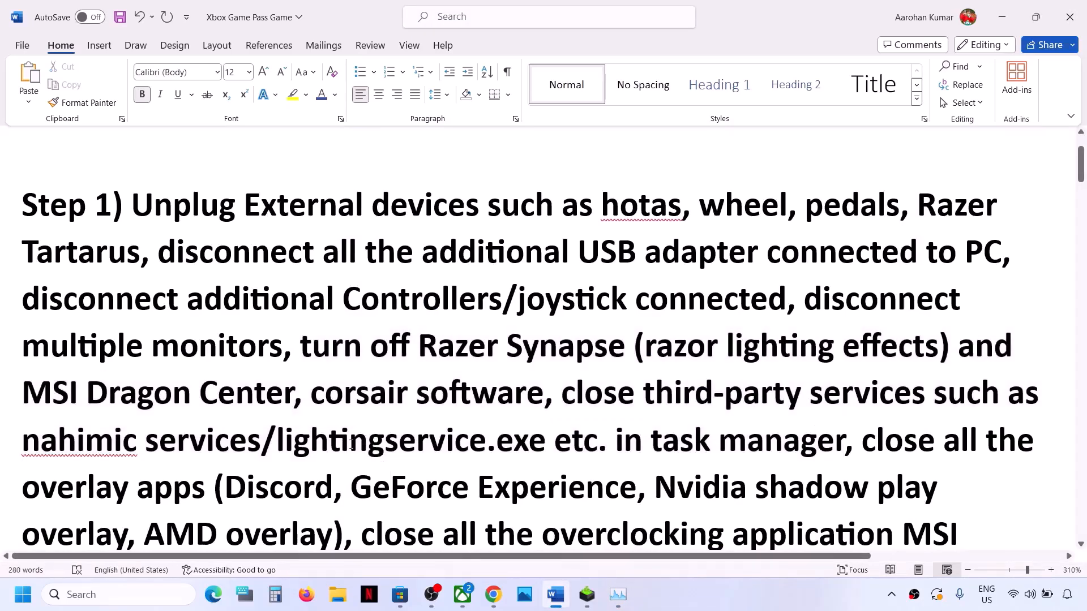
drag(350, 441, 205, 488)
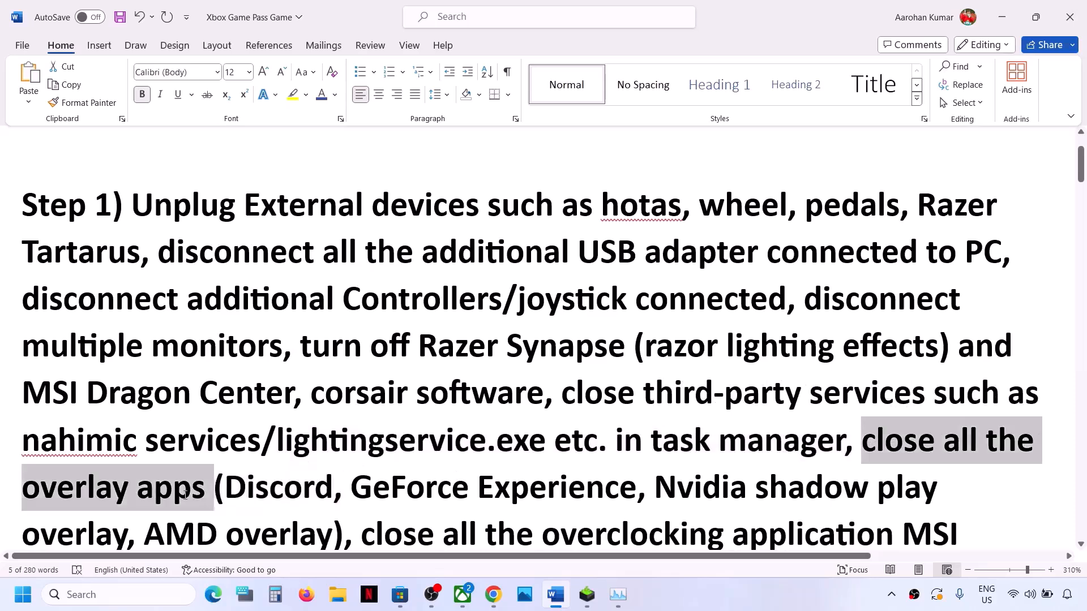
scroll(200, 496, down, 1)
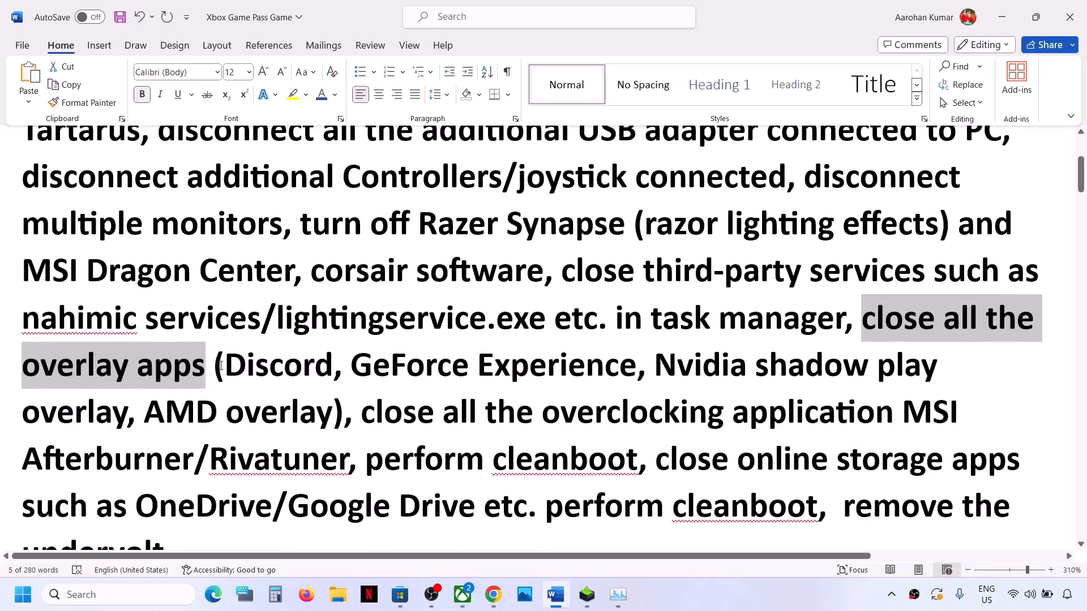
drag(225, 366, 637, 368)
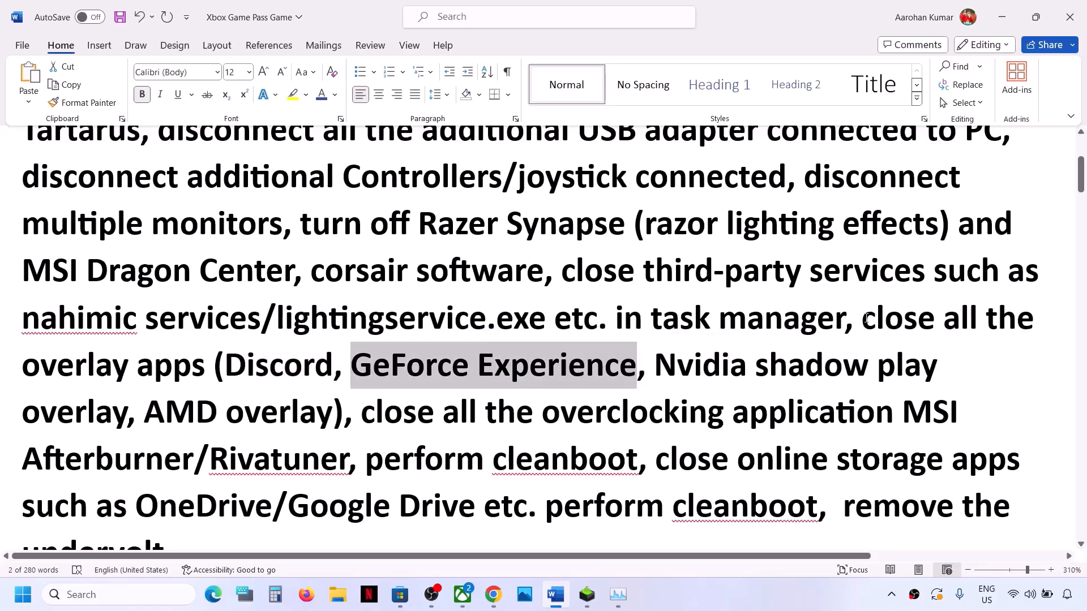
drag(867, 319, 340, 453)
click(363, 420)
click(695, 376)
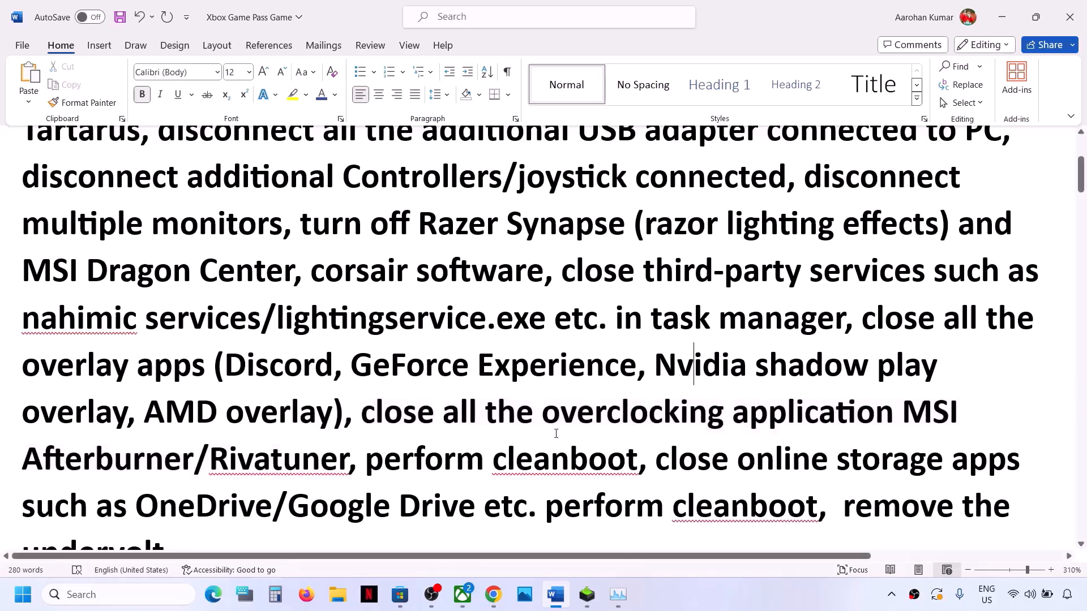
drag(551, 419, 749, 419)
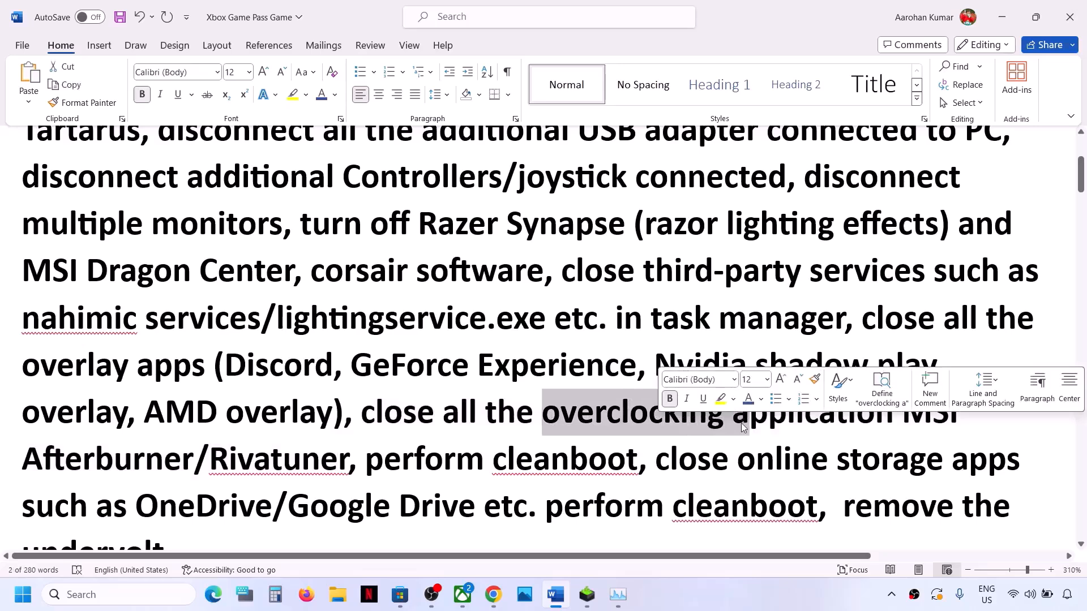
drag(369, 470, 637, 463)
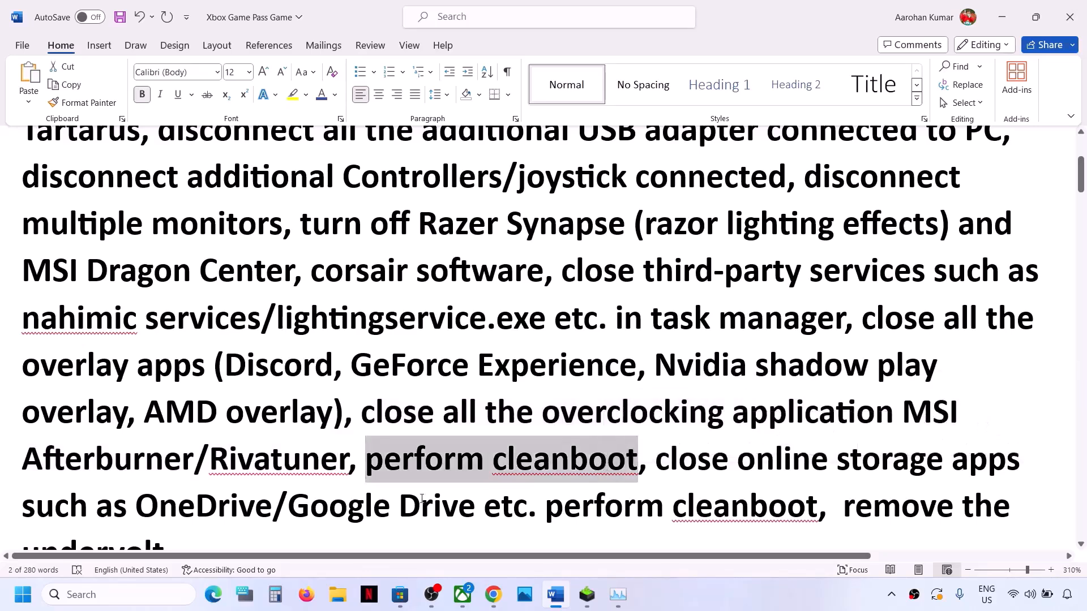
- Open System Configuration, hide all Microsoft services in the list of services and accept the configuration
click(106, 605)
text(system Configuration)
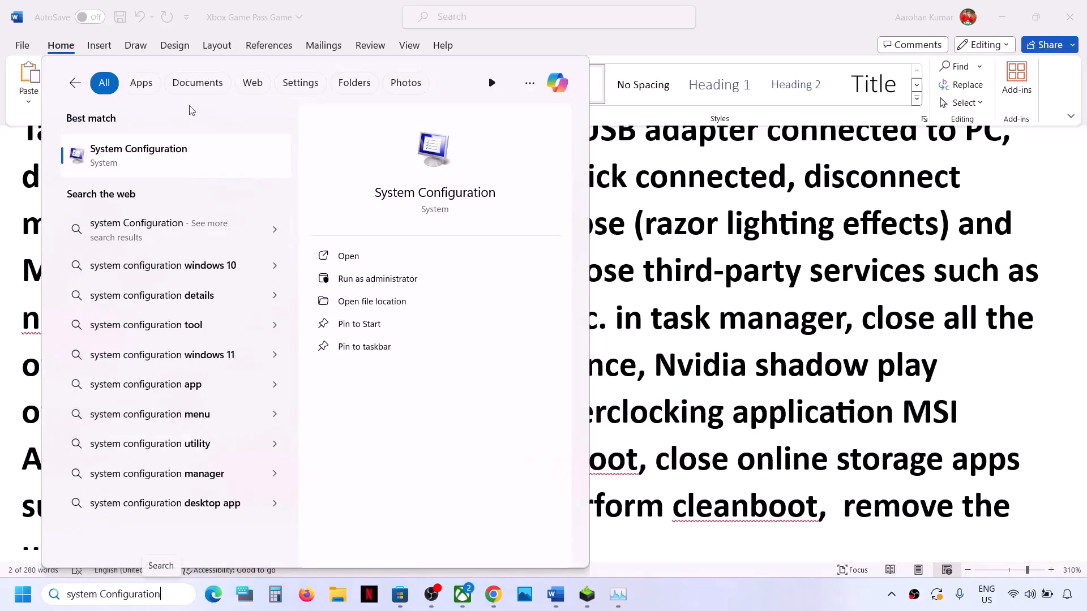
click(138, 170)
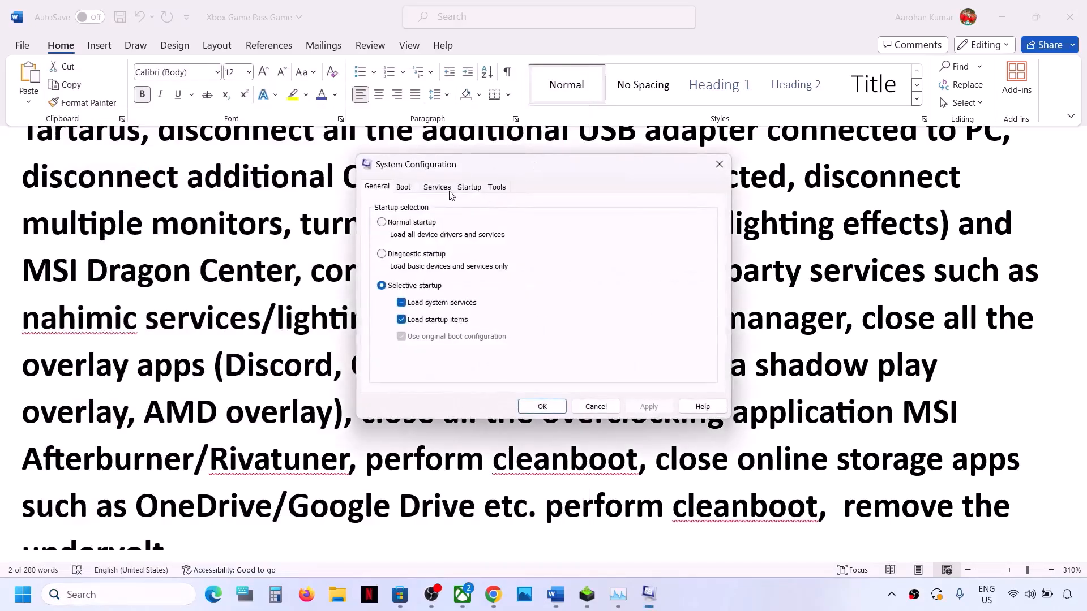
click(446, 188)
click(375, 383)
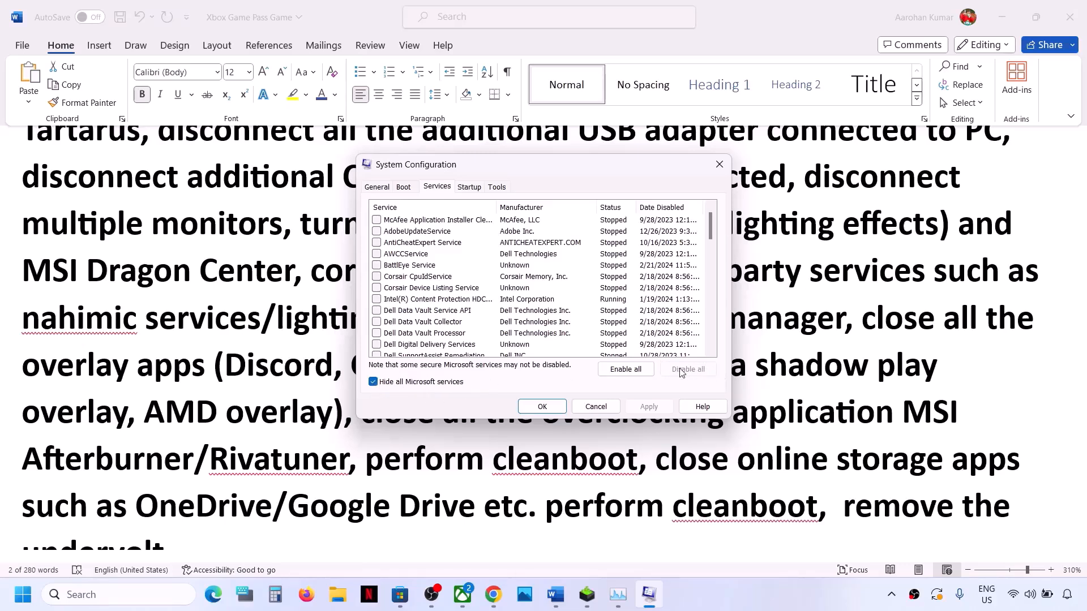
click(545, 409)
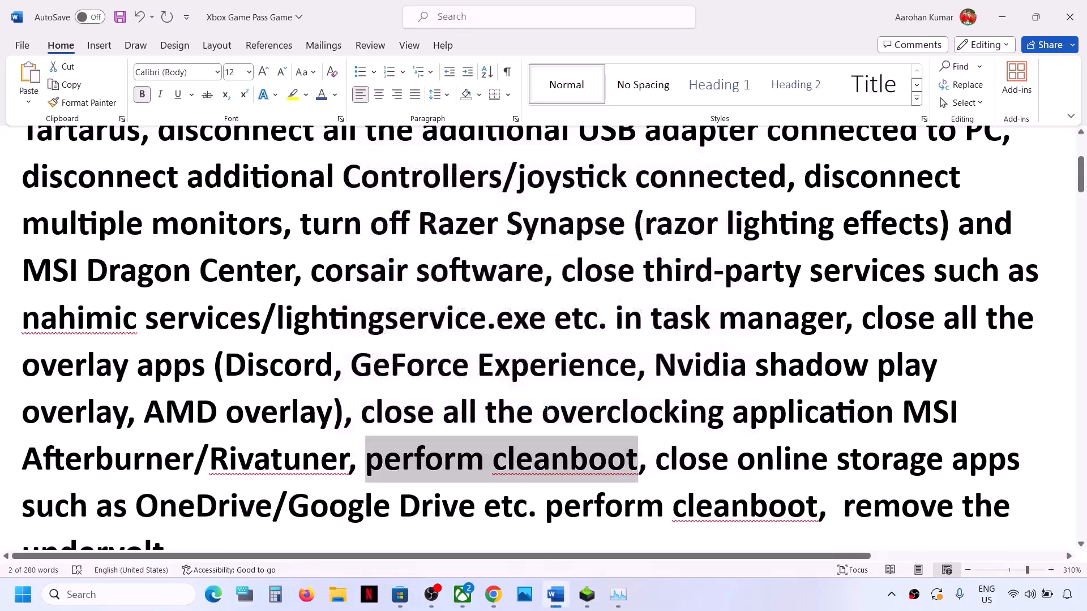
- Highlight the Step 1 passage on online storage apps, quit OneDrive from the system tray and return to the document
scroll(546, 412, down, 2)
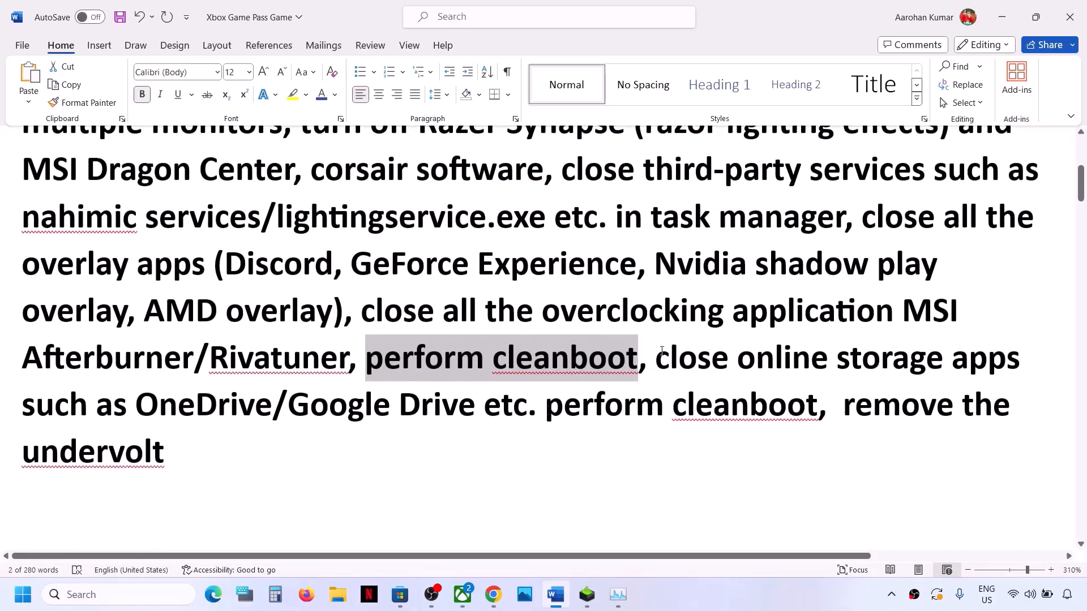
drag(658, 357, 253, 404)
click(892, 595)
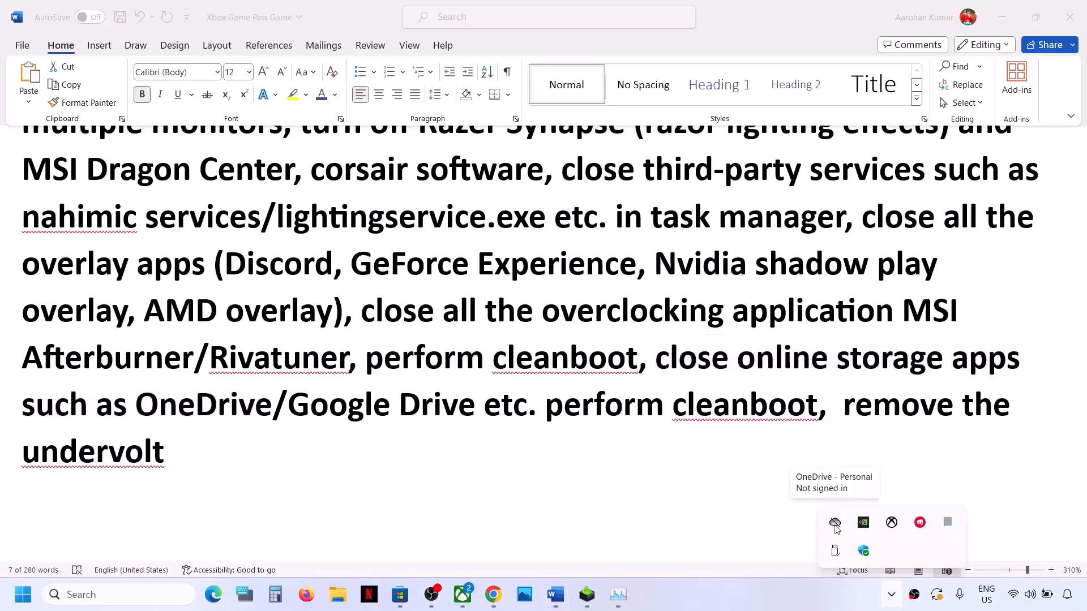
right_click(835, 523)
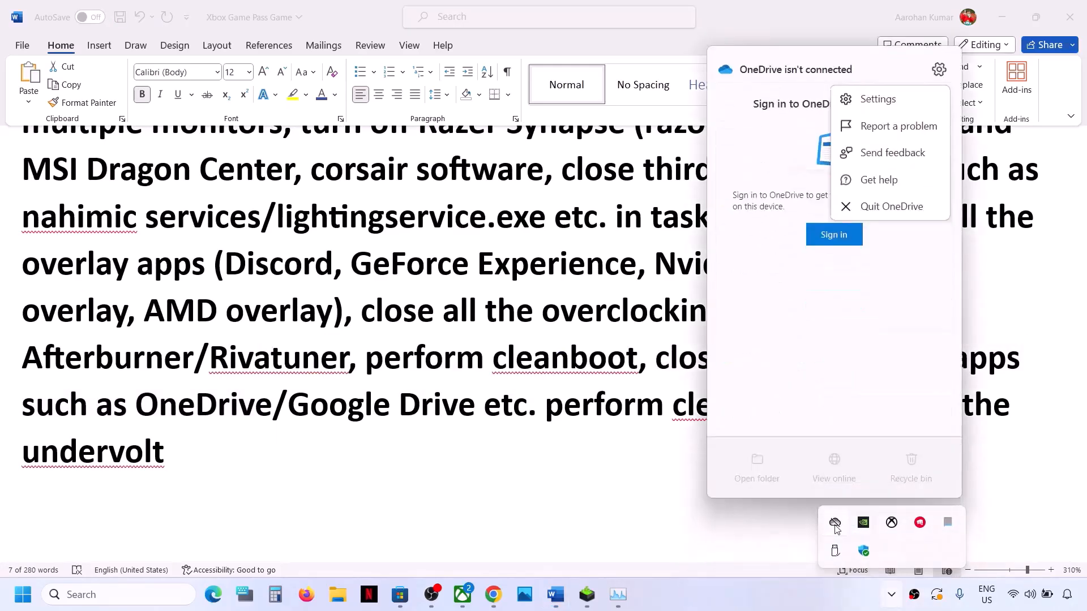
click(905, 206)
click(588, 311)
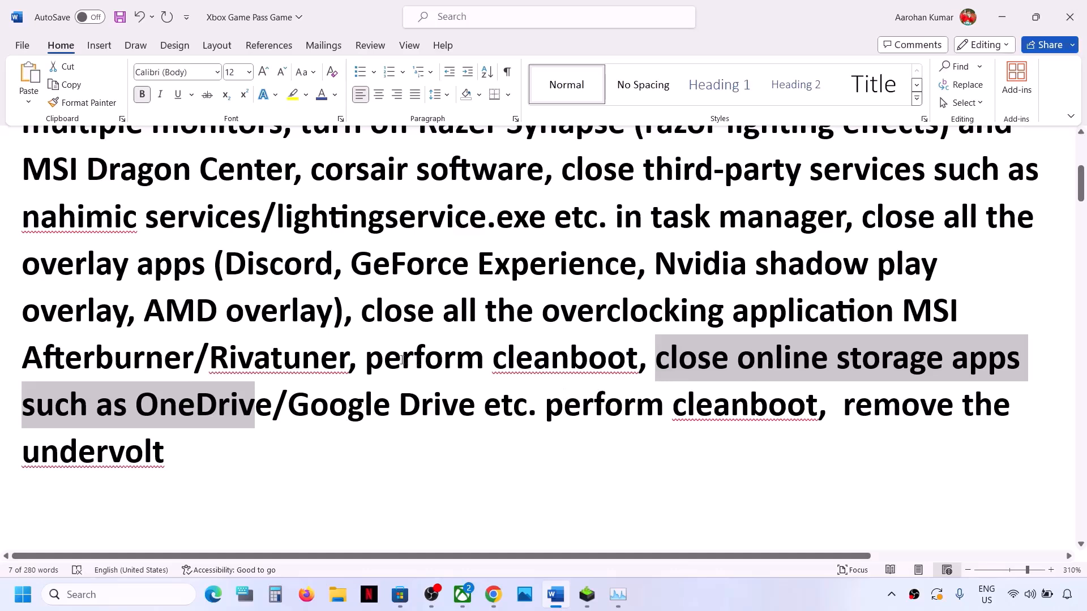
- Read the end of Step 1 on cleanboot and removing the undervolt, and highlight "Restart PC" in Step 2
drag(401, 360, 635, 360)
drag(852, 406, 955, 450)
click(531, 406)
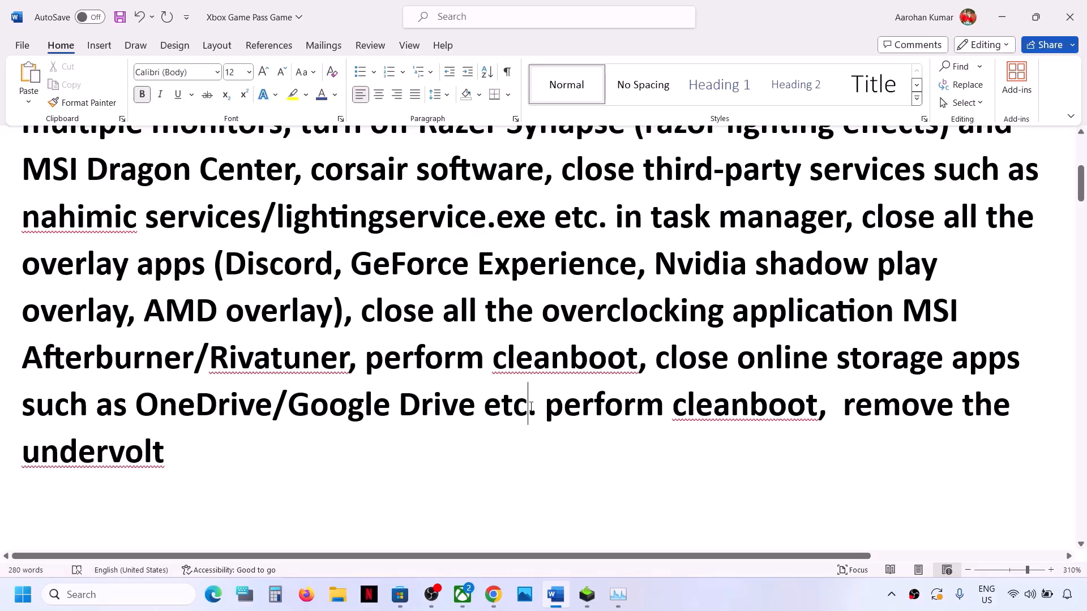
scroll(531, 407, down, 4)
scroll(531, 406, up, 1)
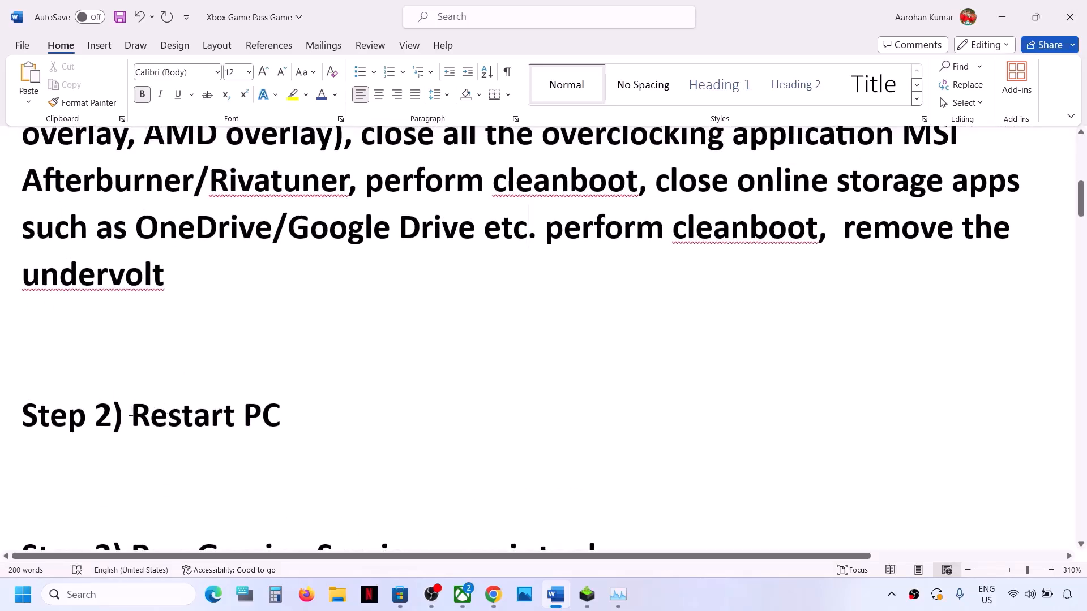
drag(131, 412, 379, 420)
scroll(242, 259, up, 1)
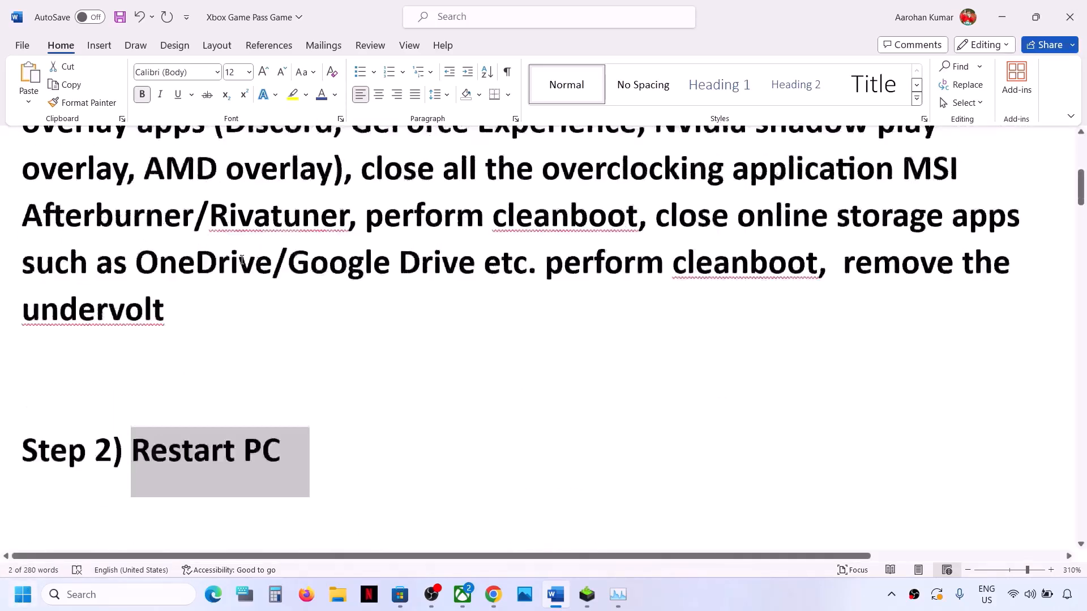
scroll(241, 259, up, 5)
scroll(313, 274, down, 9)
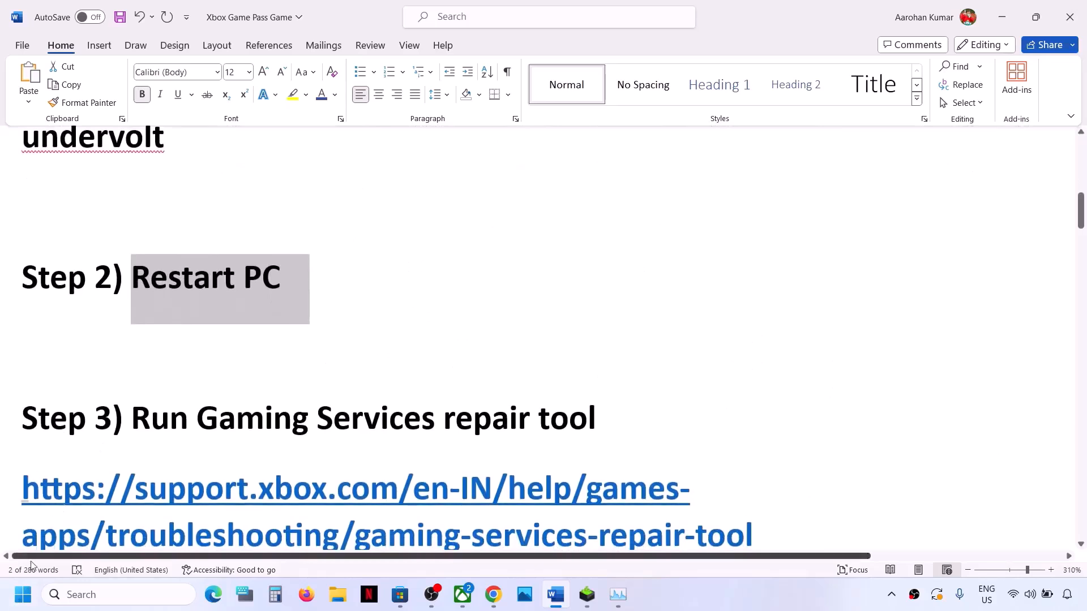
- View the Windows power options for restarting the PC and return to the document without choosing one
click(23, 594)
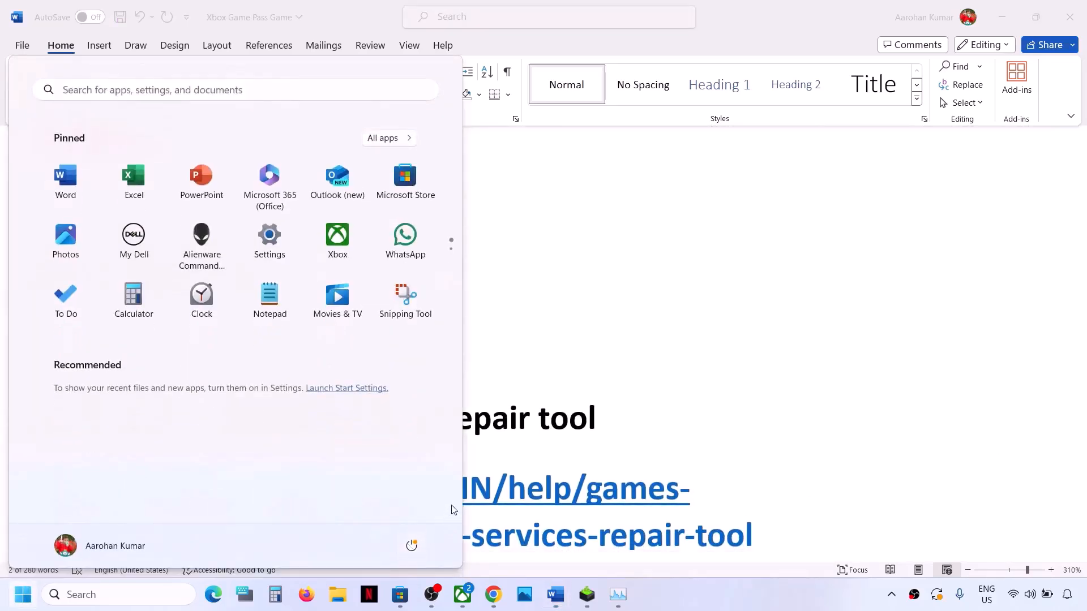
click(411, 545)
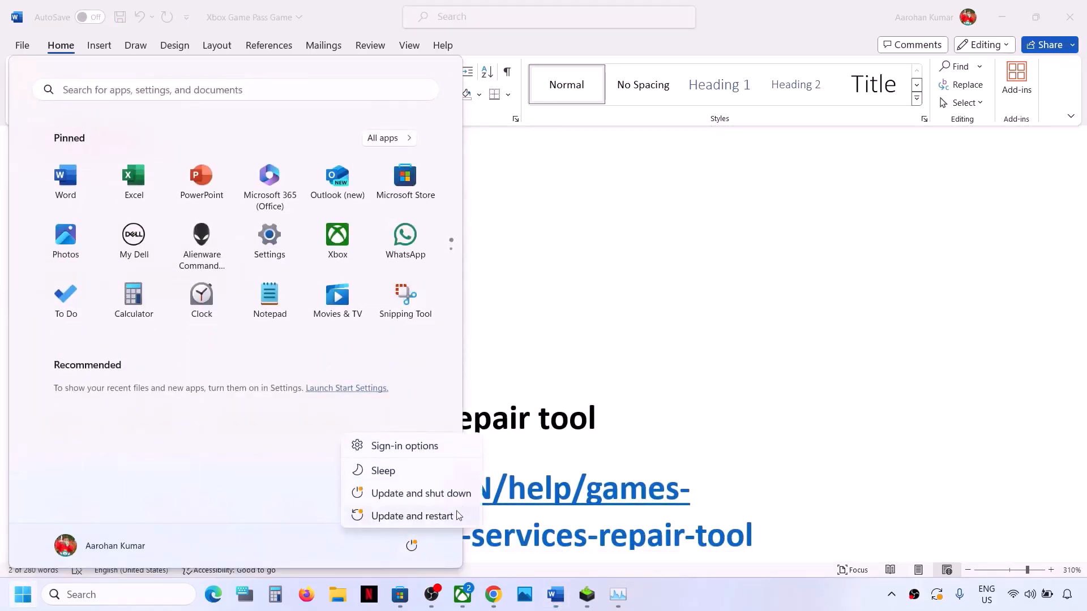
click(708, 392)
click(707, 391)
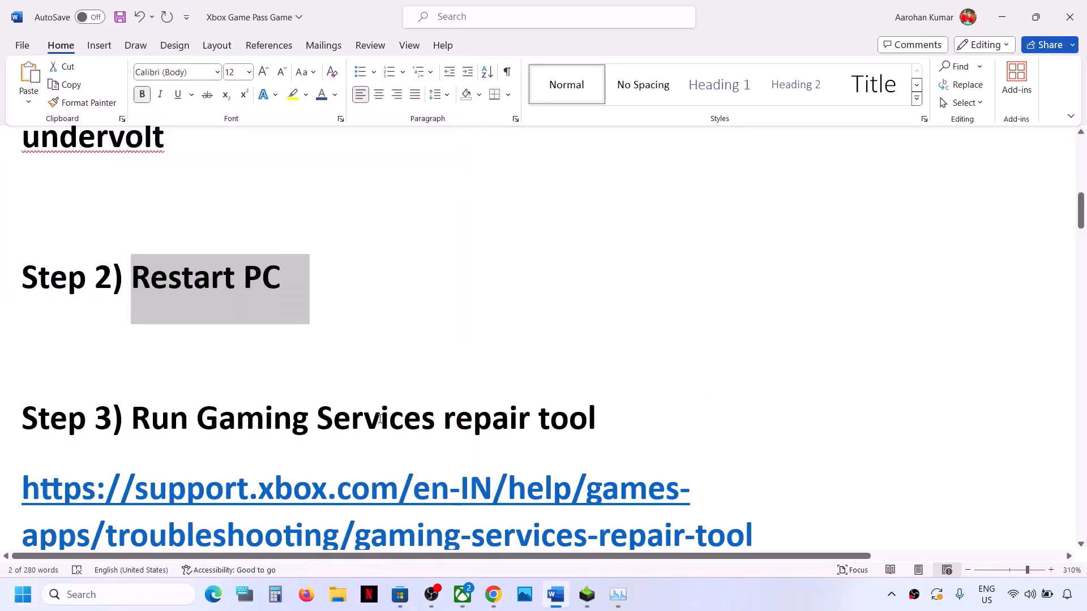
- Highlight the Gaming Services repair tool link under Step 3 and switch to that support page in Chrome
scroll(379, 419, down, 2)
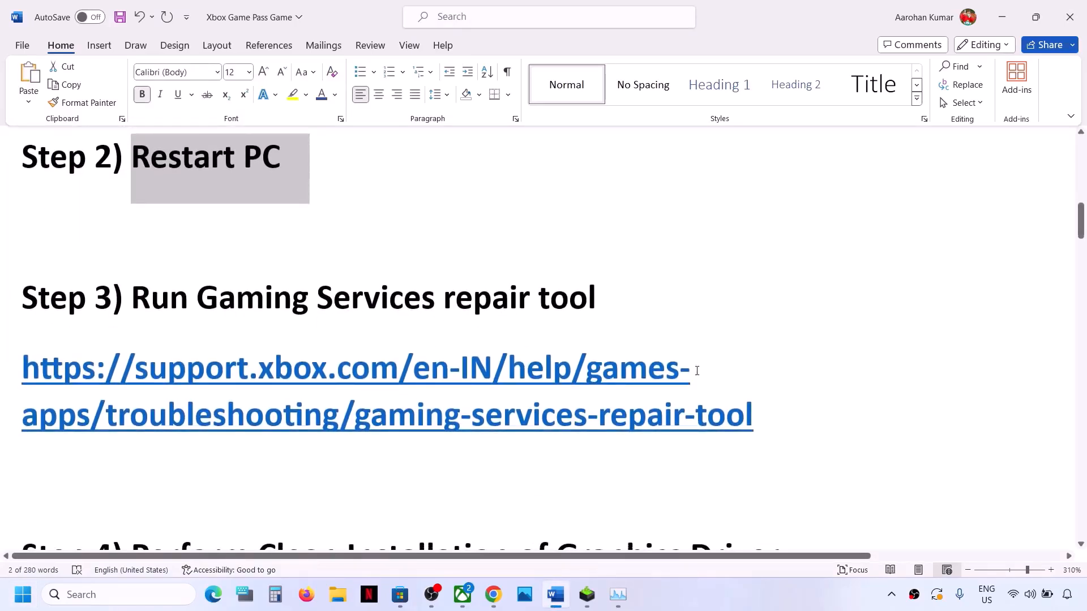
drag(768, 410, 164, 358)
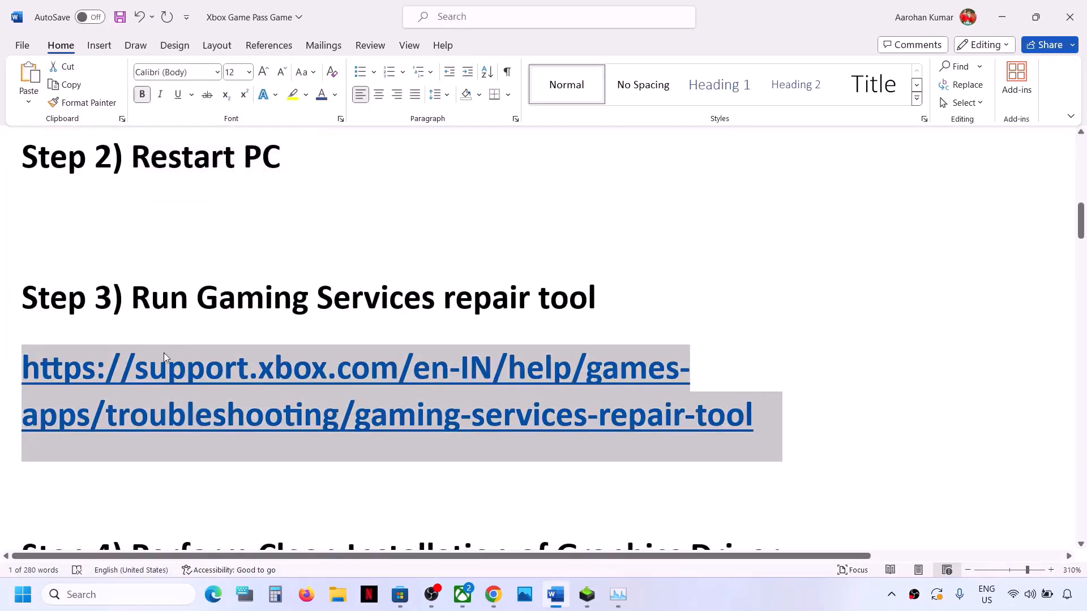
click(493, 594)
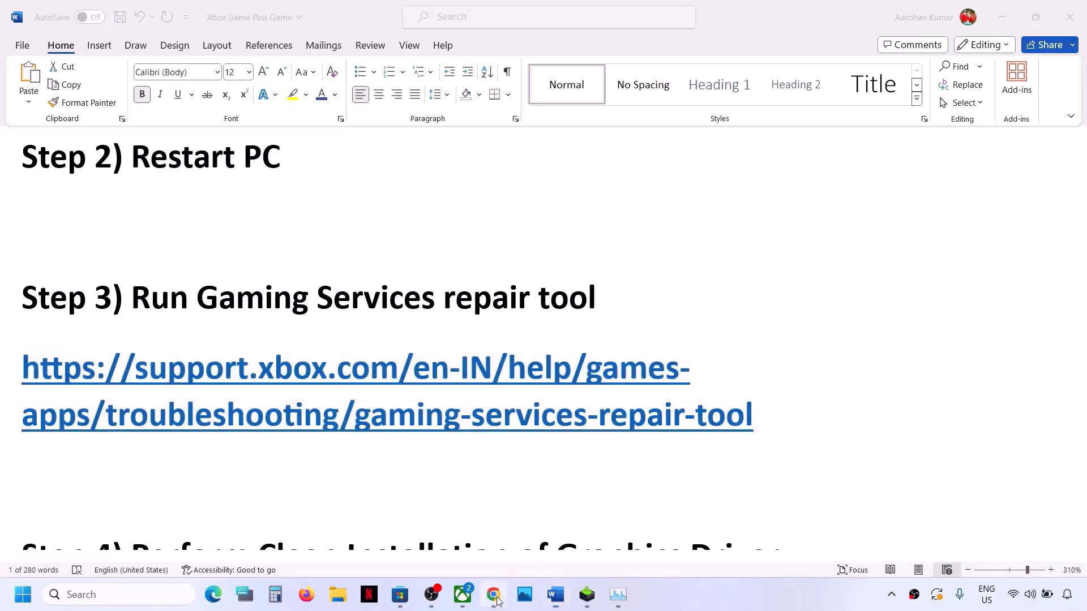
click(275, 22)
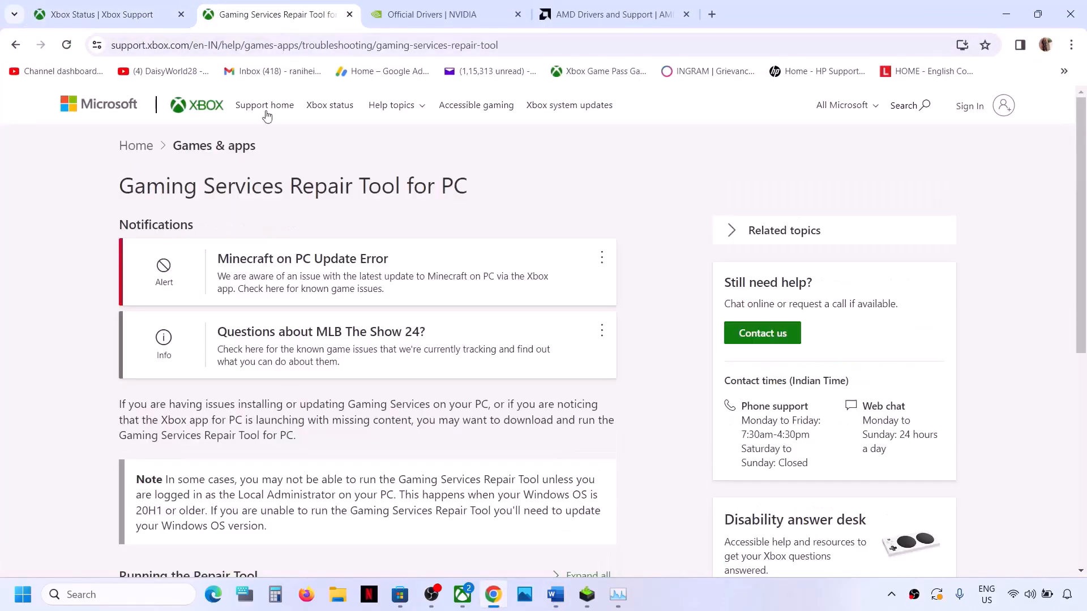
- Expand the Downloadable version instructions, download the Gaming Services Repair Tool for PC and run GamingRepairTool.exe
scroll(300, 263, down, 6)
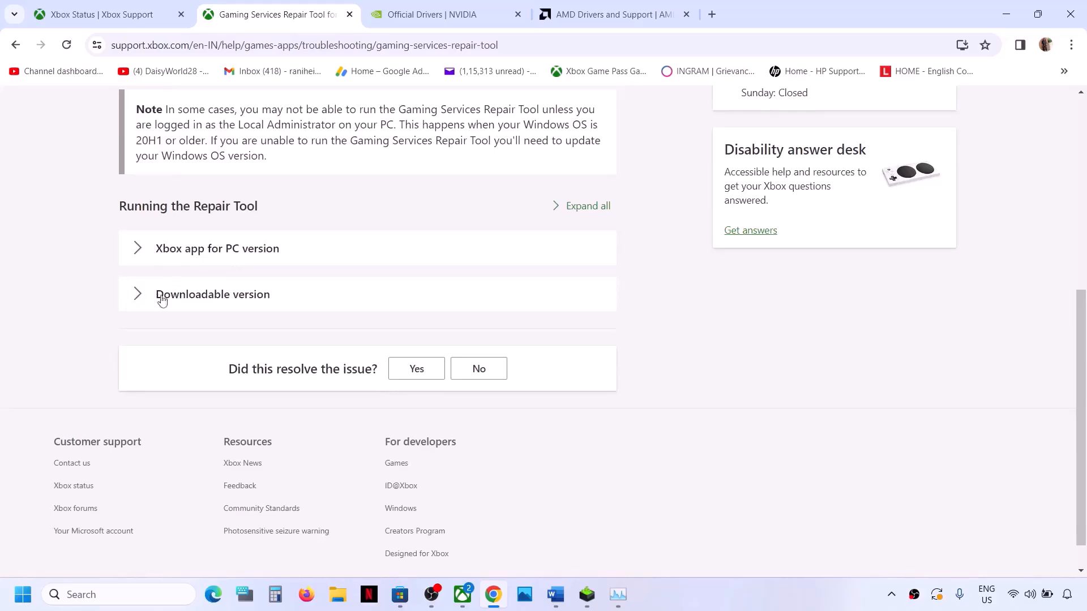
click(136, 294)
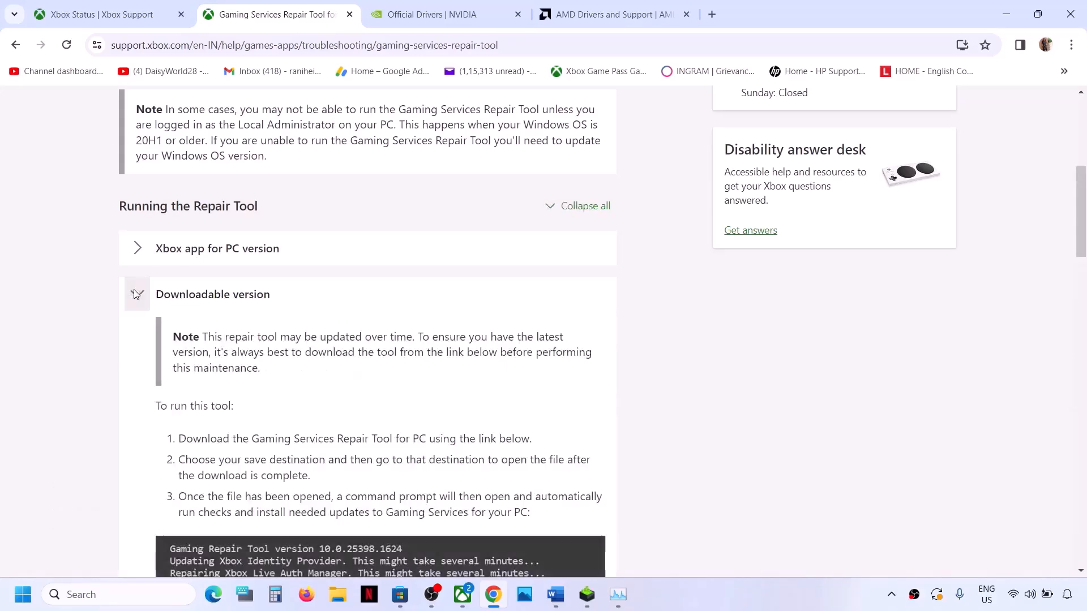
scroll(284, 355, down, 2)
scroll(285, 355, down, 6)
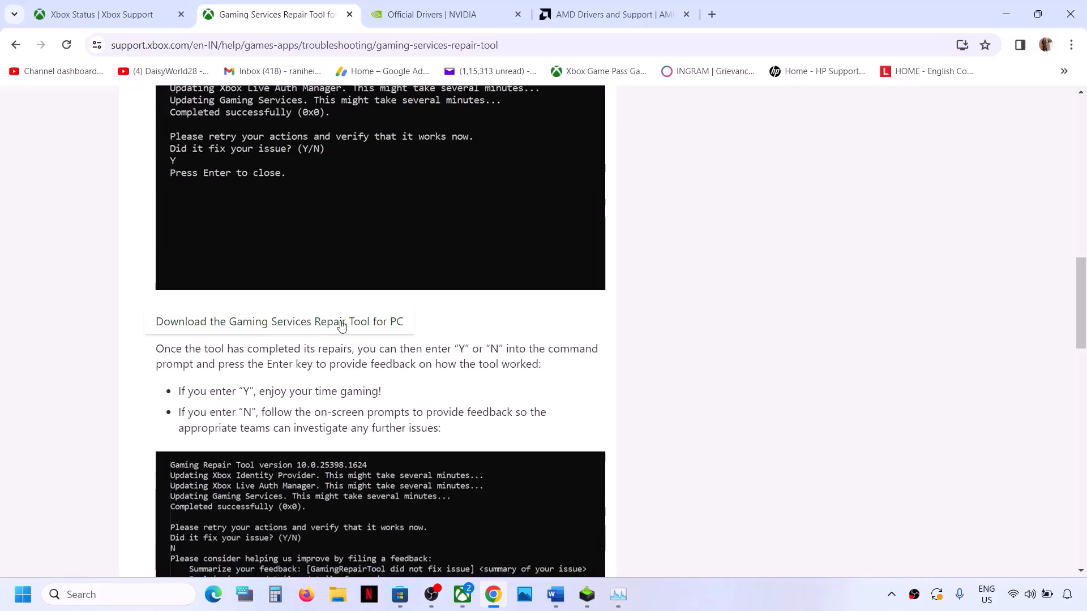
click(356, 322)
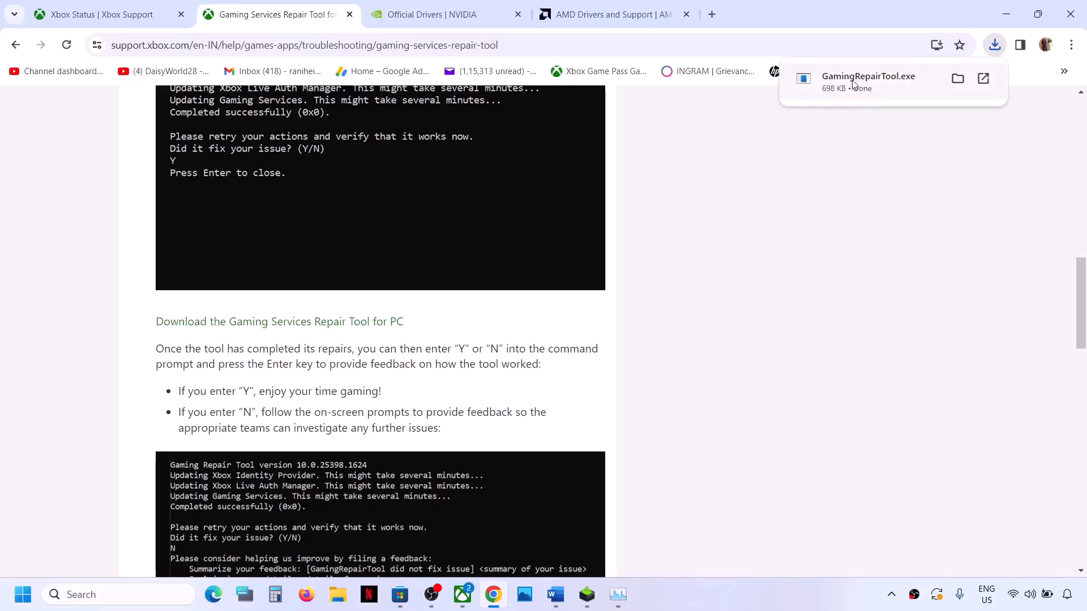
click(843, 89)
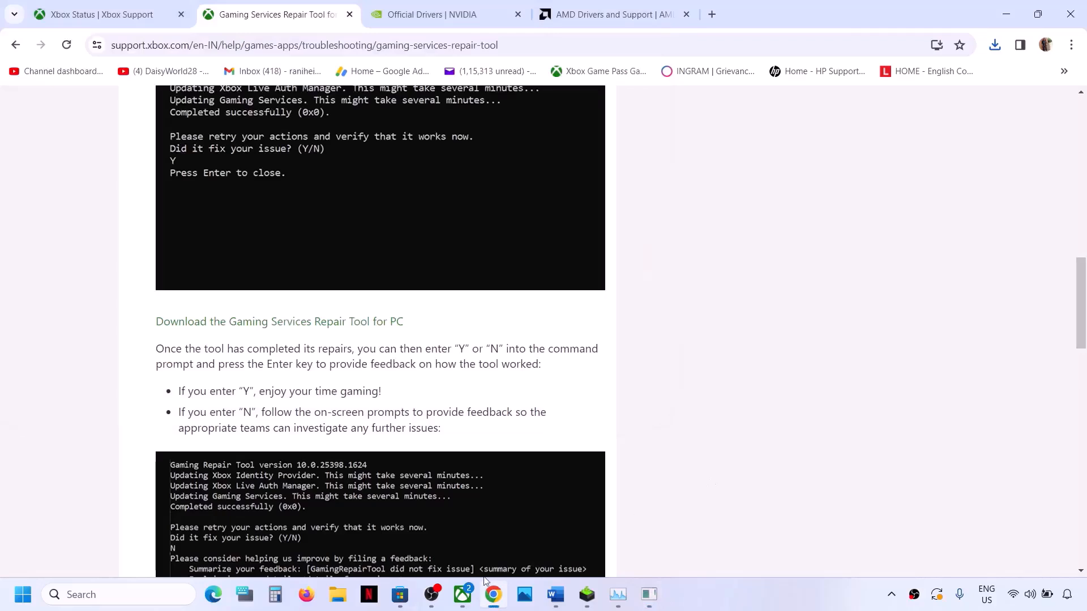
- Switch to the Xbox app, open its Support window and start repairing with the Gaming Services Repair Tool
click(463, 594)
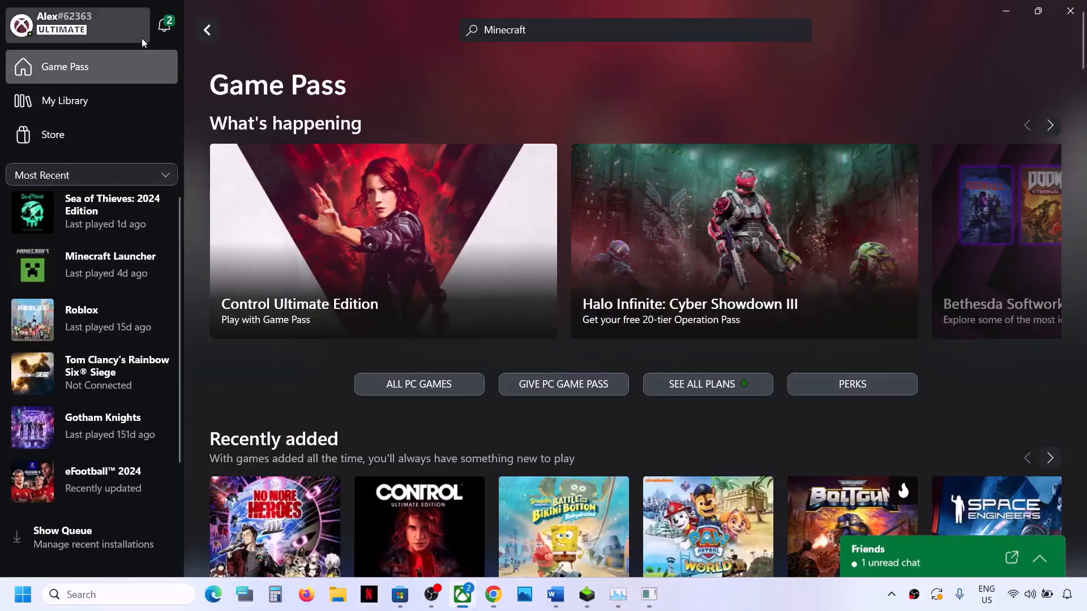
click(51, 25)
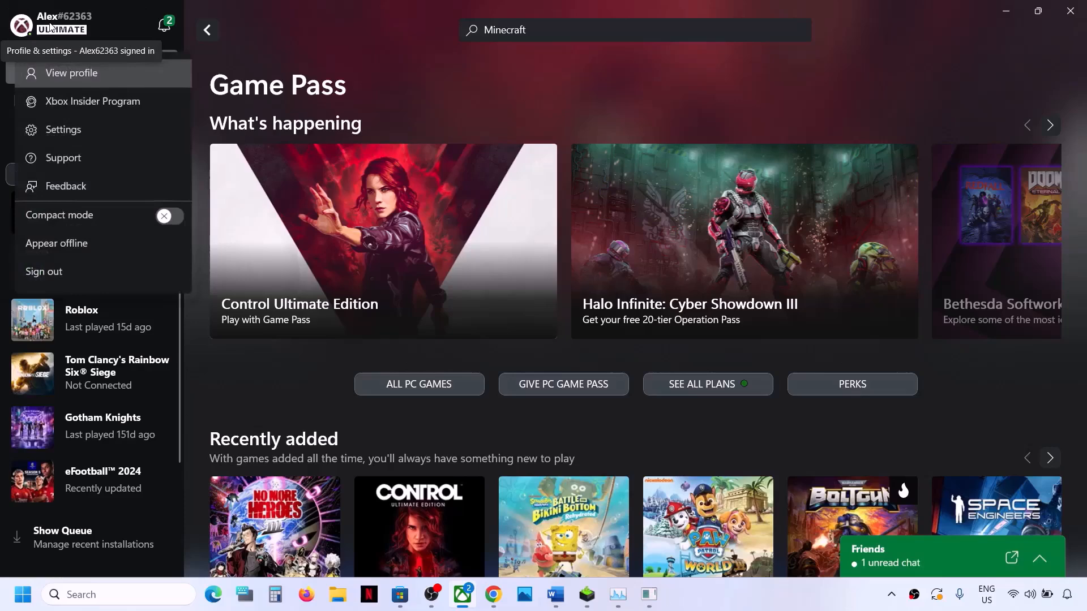
click(70, 160)
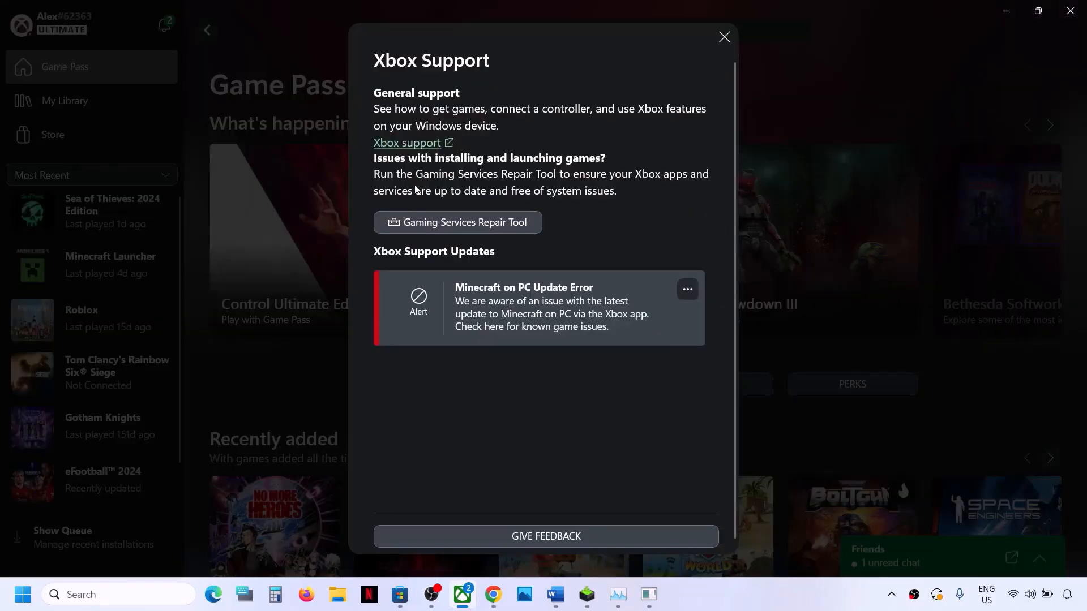
click(498, 224)
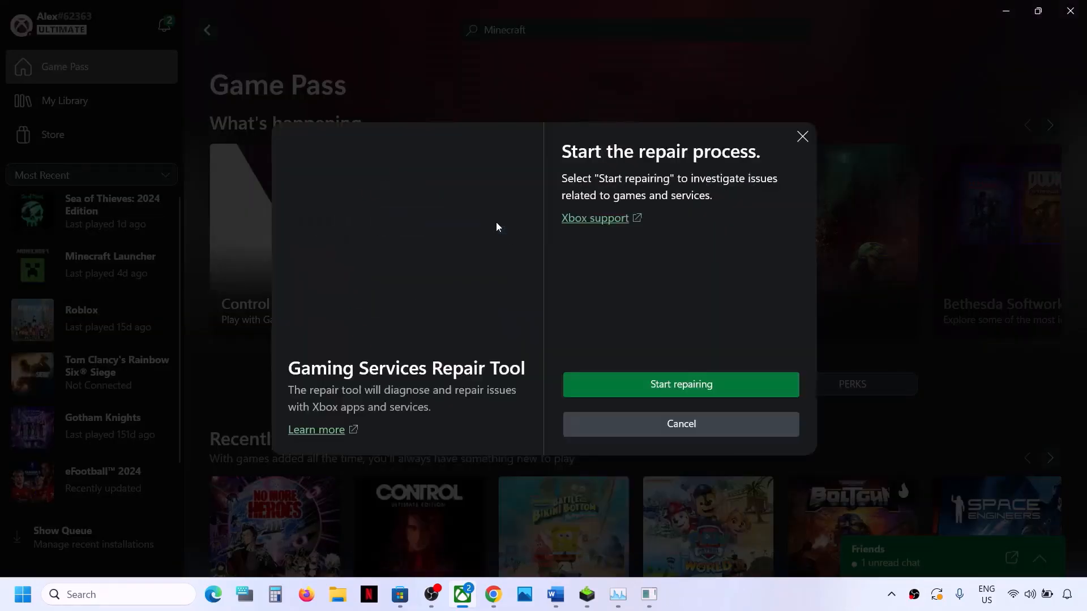
click(680, 385)
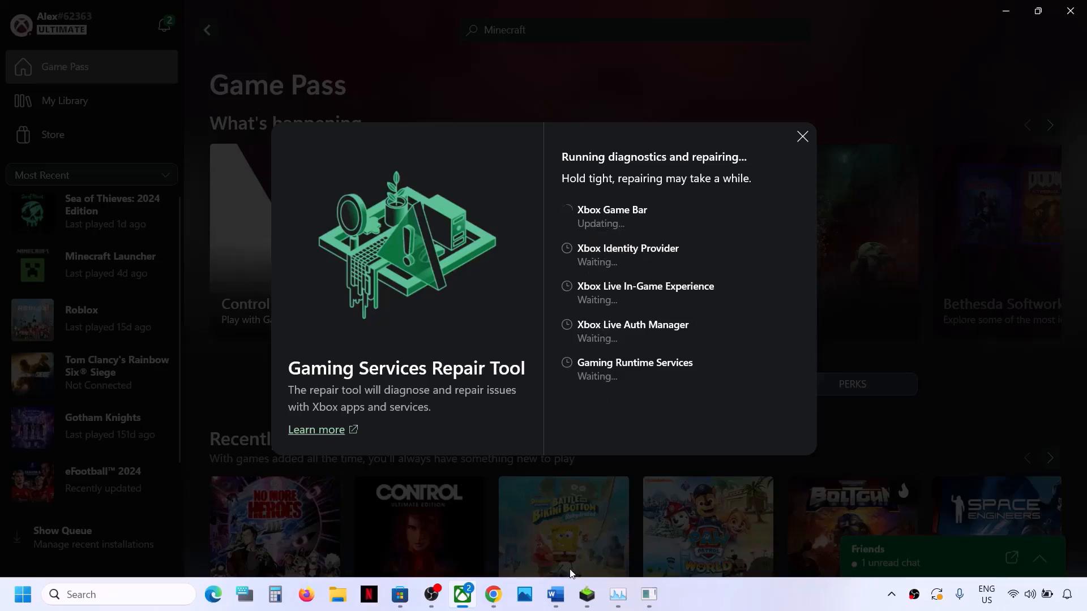
- Return to the Word checklist, read Step 4 on clean graphics driver installation and highlight the NVIDIA driver download link
click(555, 602)
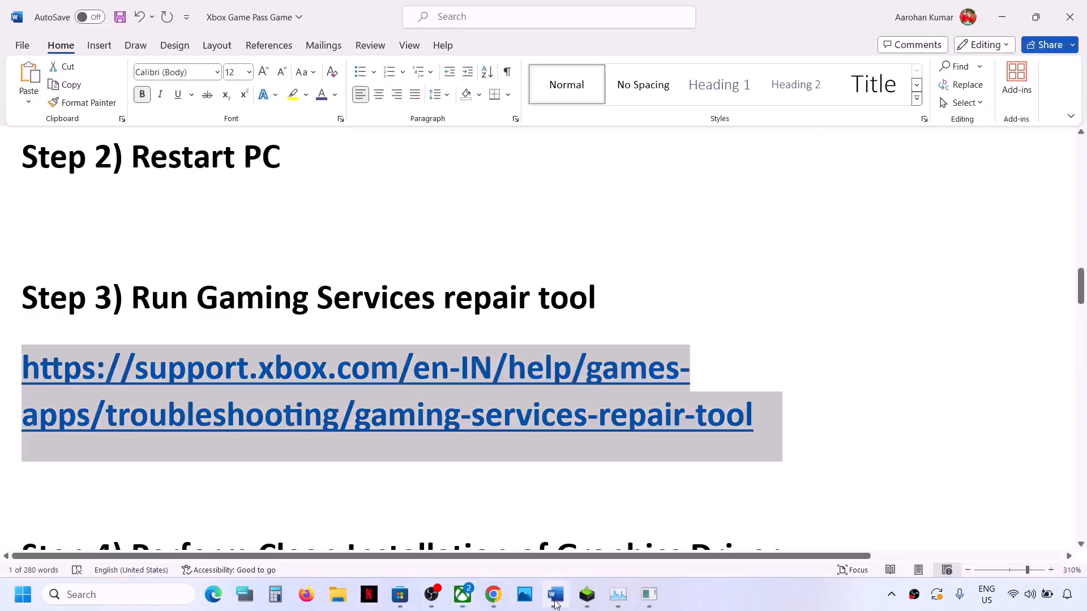
scroll(348, 426, down, 3)
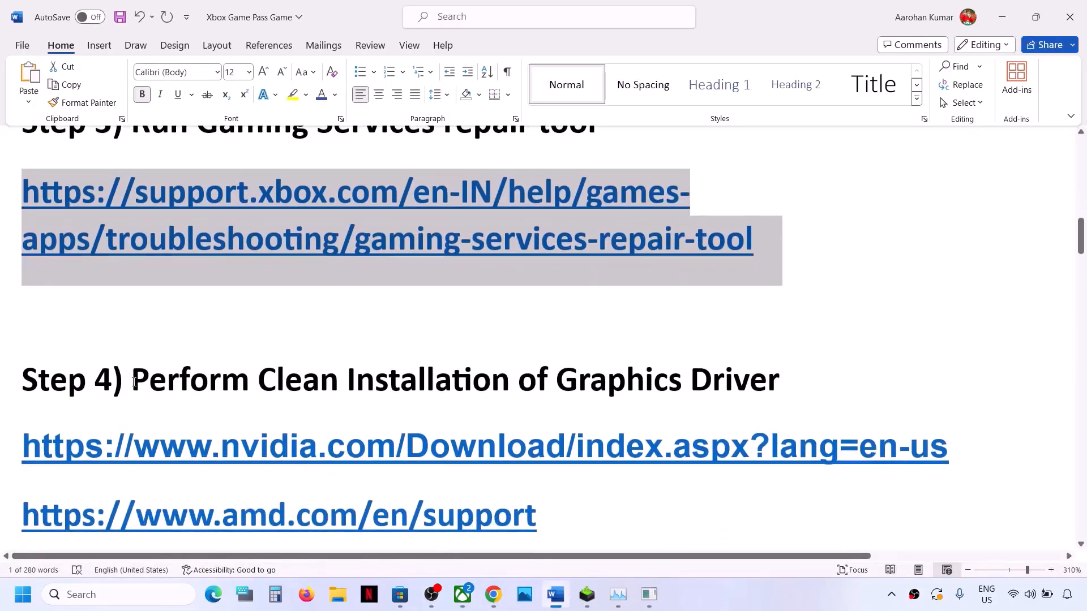
drag(136, 383, 746, 389)
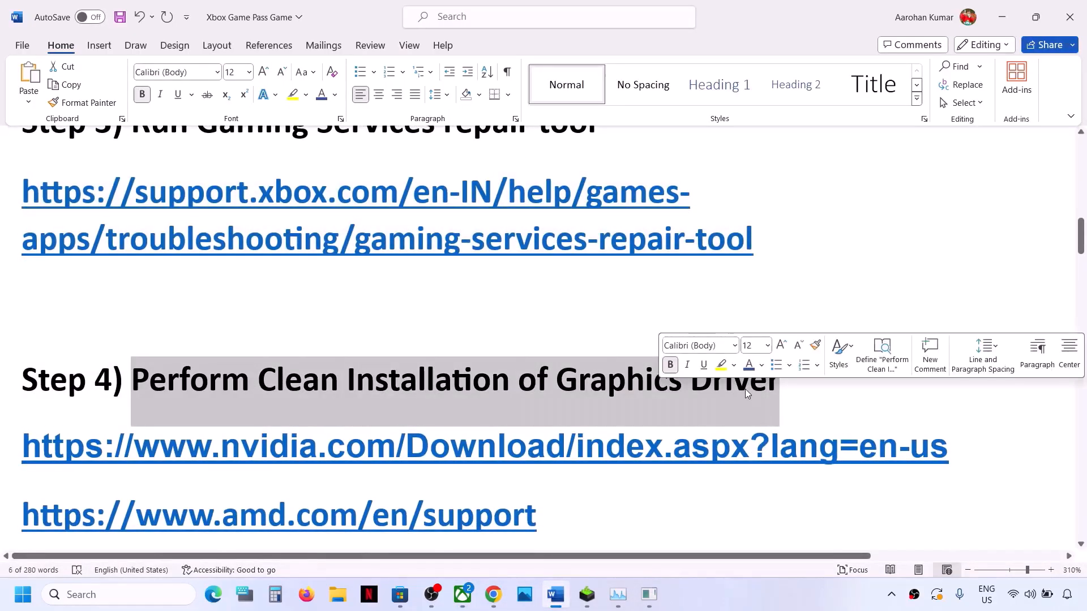
drag(210, 447, 545, 448)
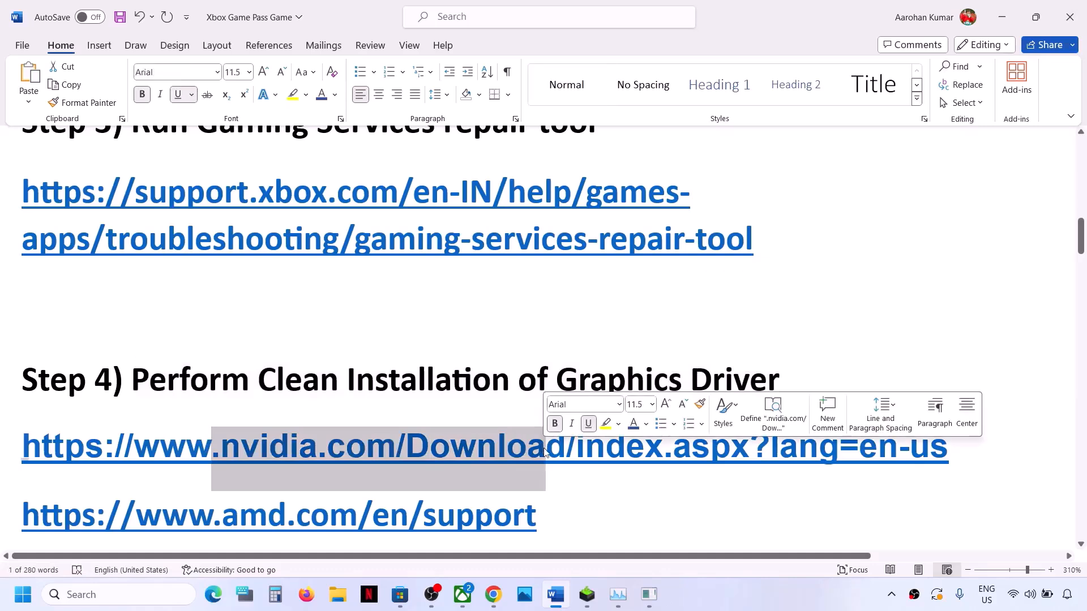
scroll(544, 447, down, 2)
drag(191, 411, 513, 419)
click(465, 341)
triple_click(464, 341)
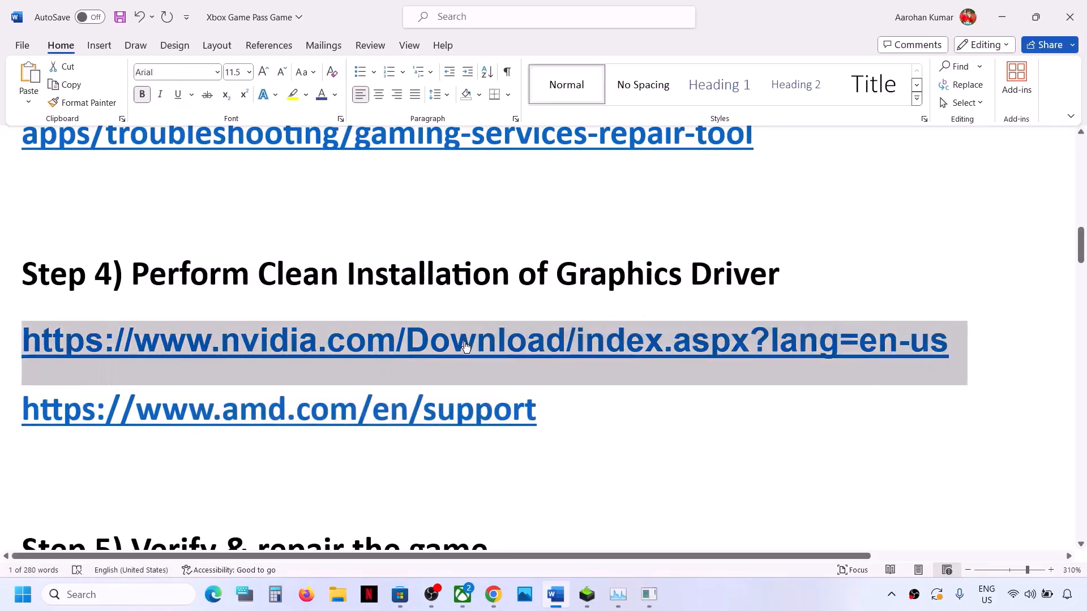
- Switch to the NVIDIA driver page in Chrome and search for a GeForce RTX 30 Series (Notebooks), RTX 3050 Laptop GPU driver for Windows 11
click(493, 594)
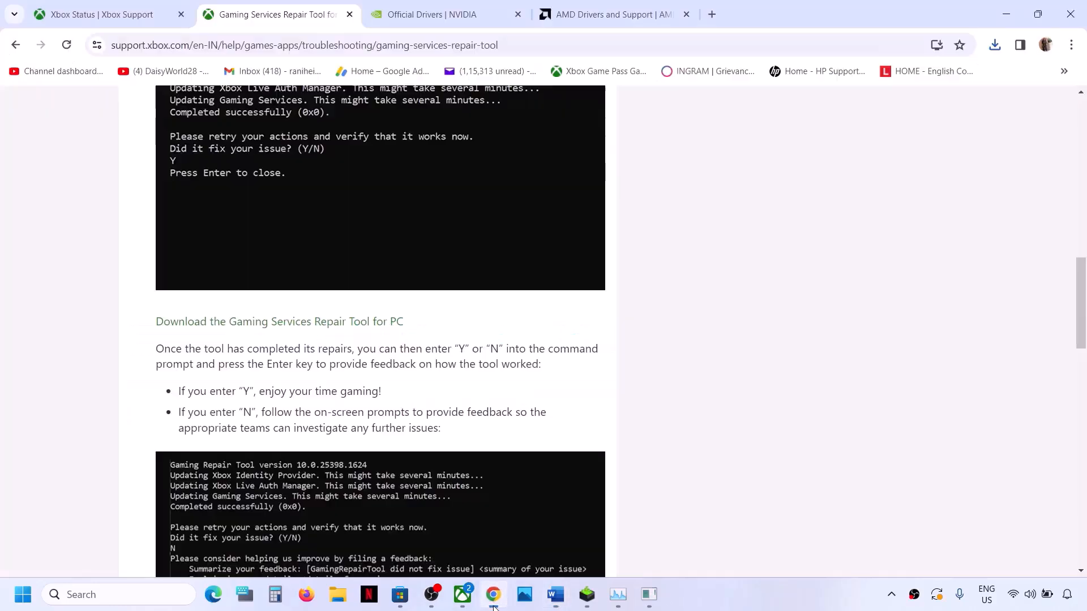
click(432, 14)
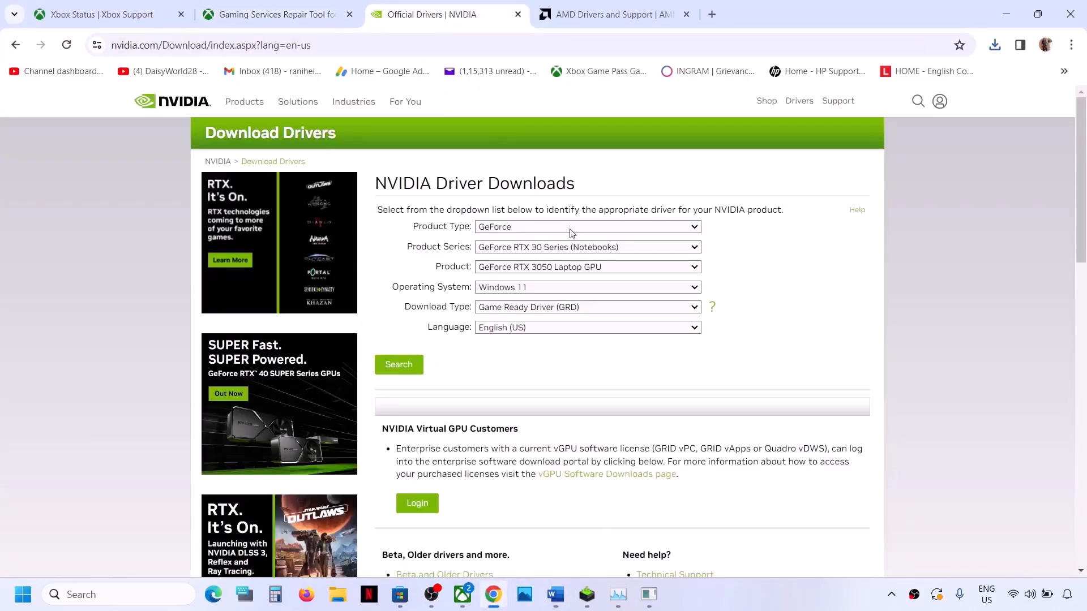
click(541, 228)
click(521, 241)
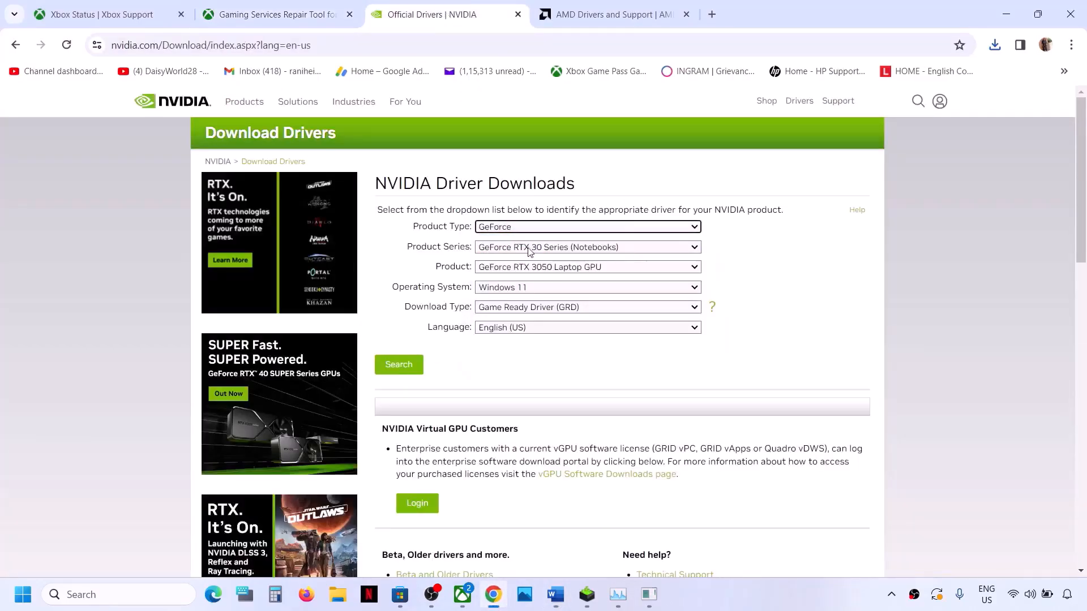
click(530, 248)
click(555, 283)
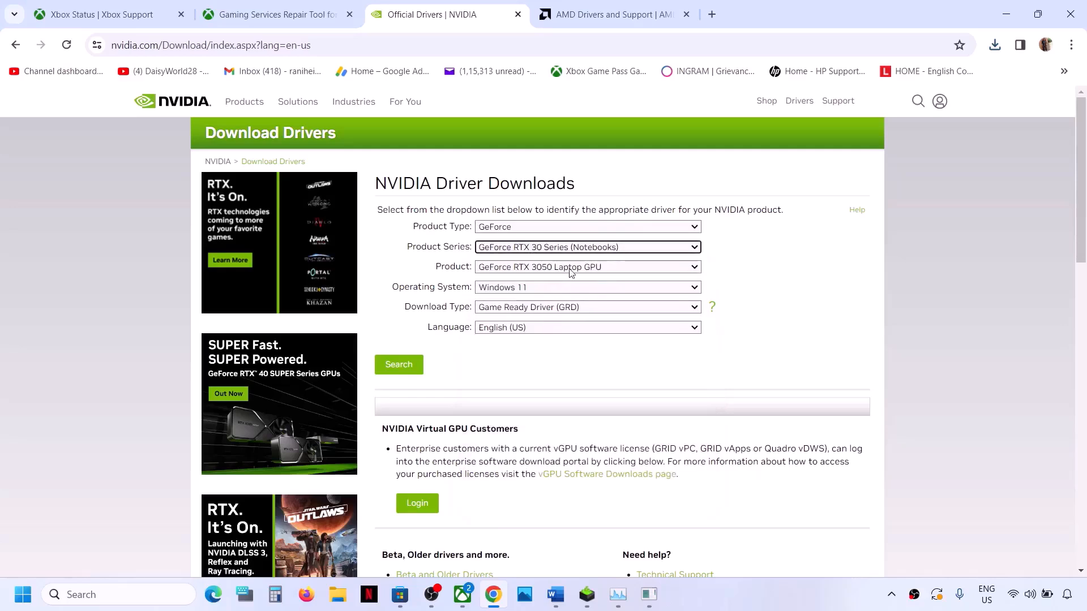
click(570, 272)
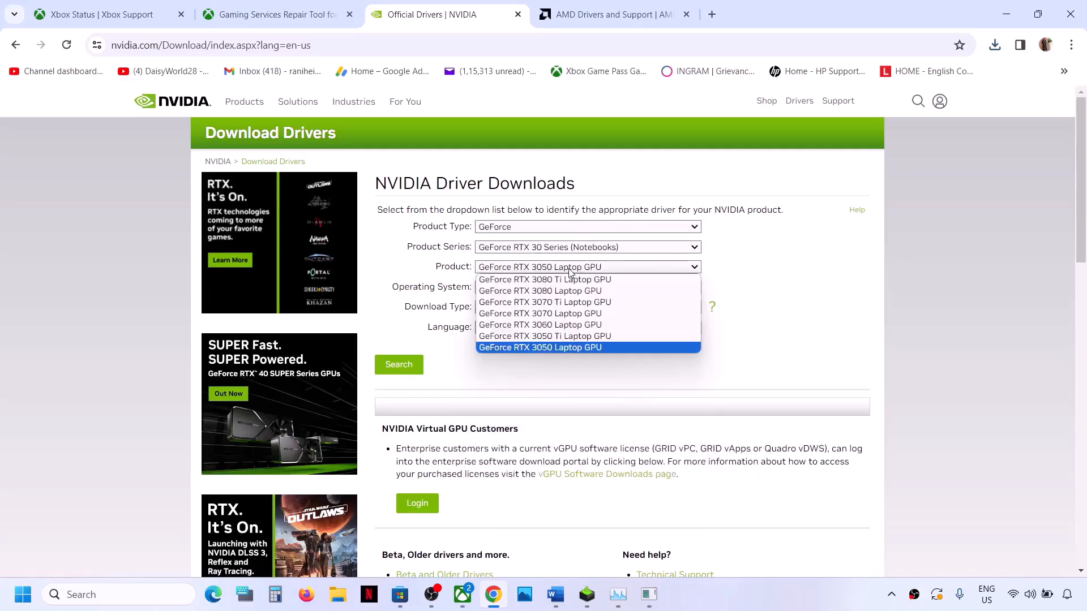
click(565, 350)
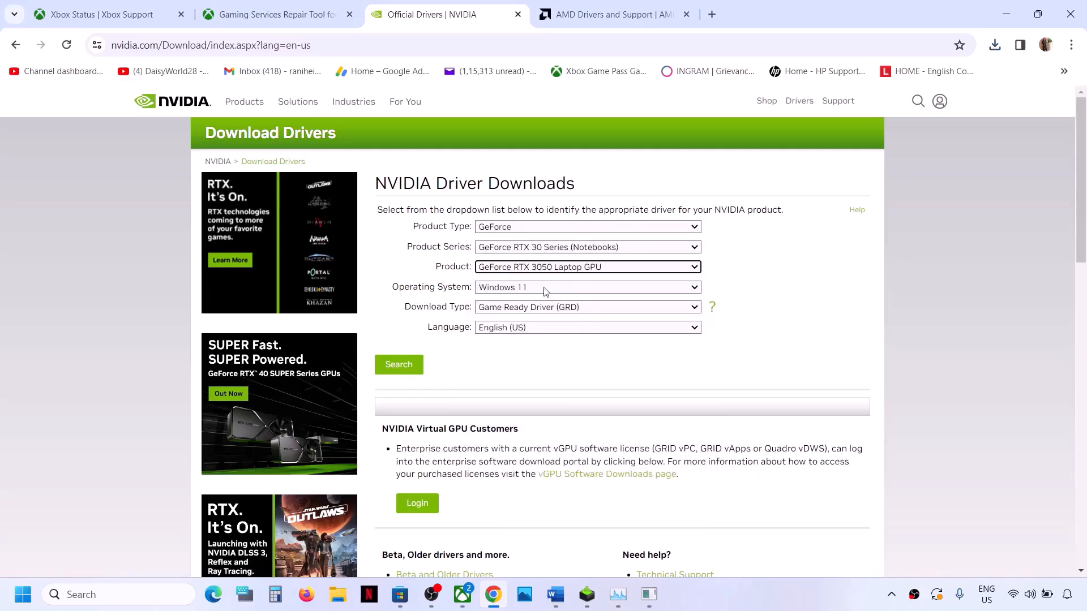
click(546, 290)
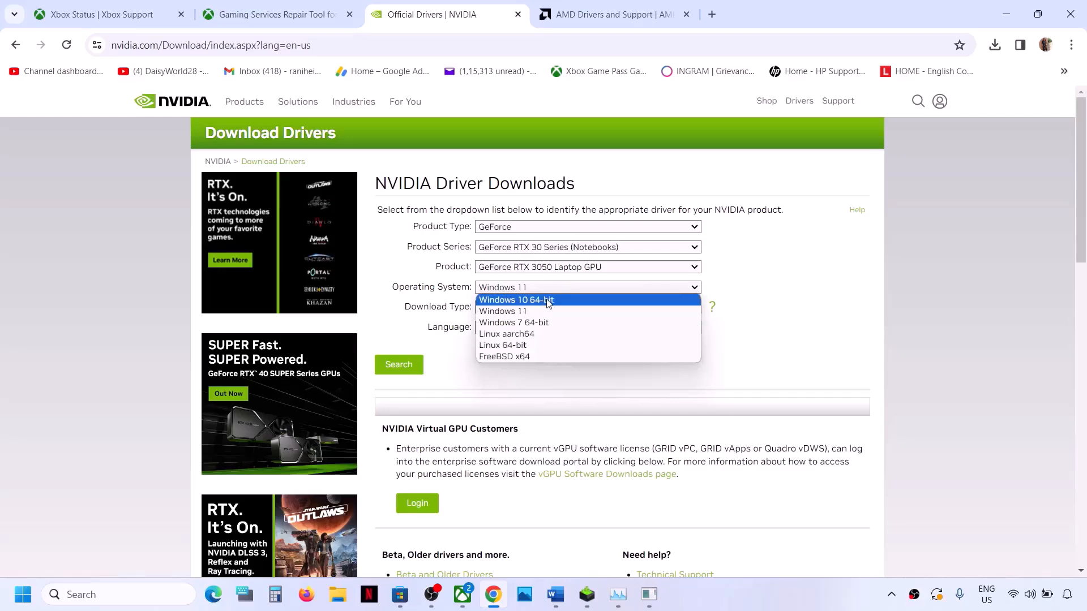
click(531, 312)
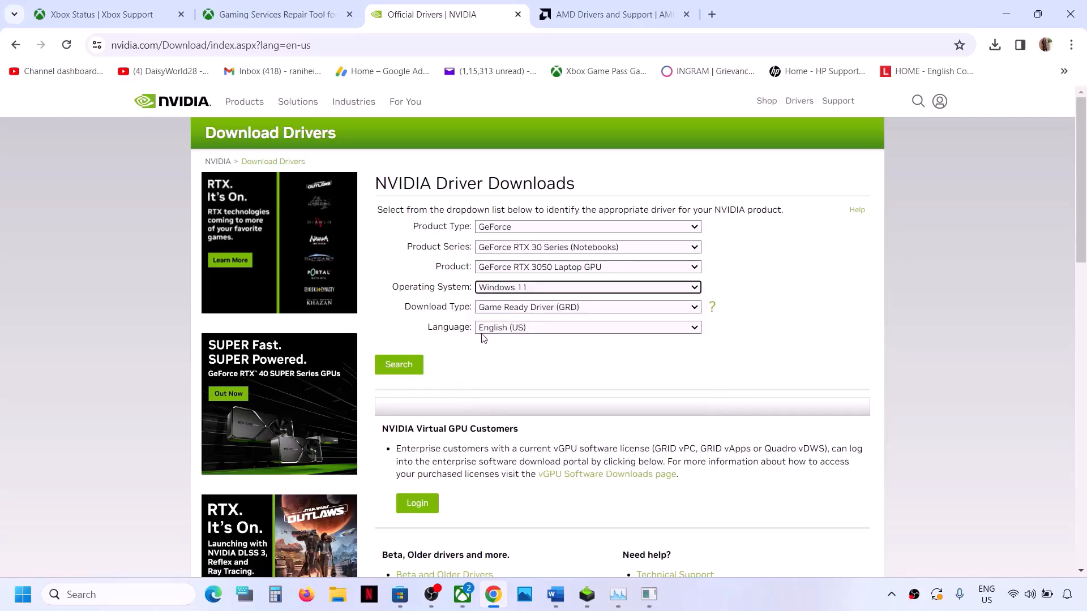
click(398, 364)
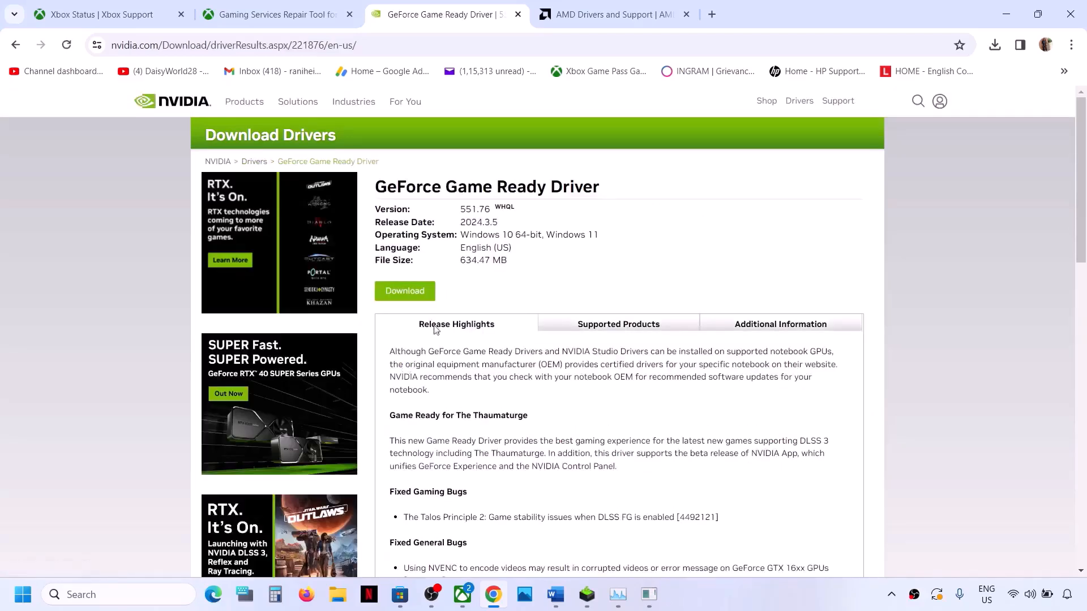
- Download the GeForce Game Ready Driver 551.76 and check its progress in the recent download history
click(405, 291)
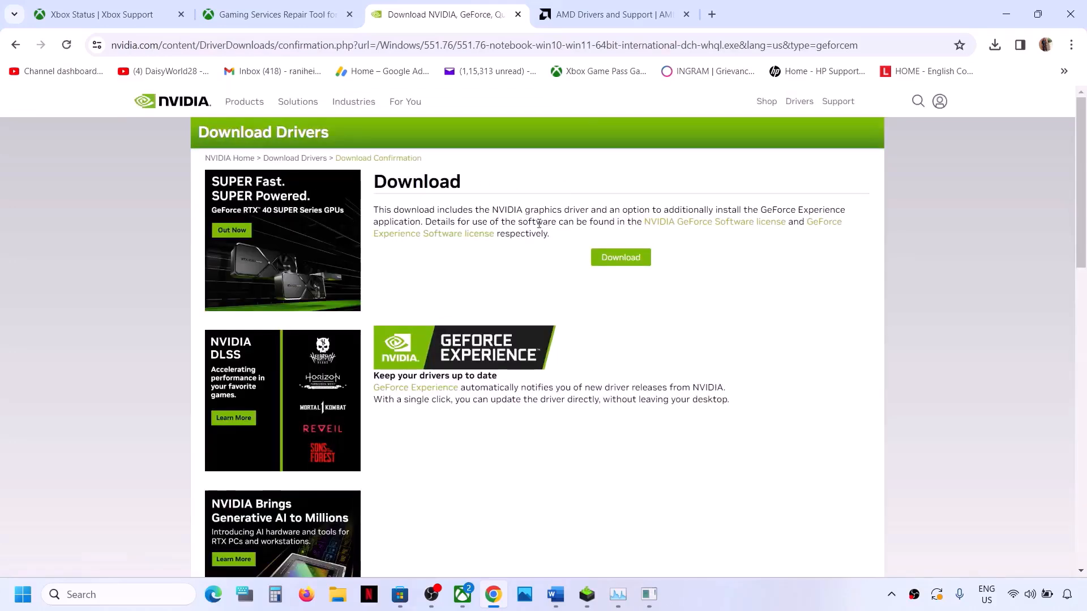
click(623, 259)
click(999, 50)
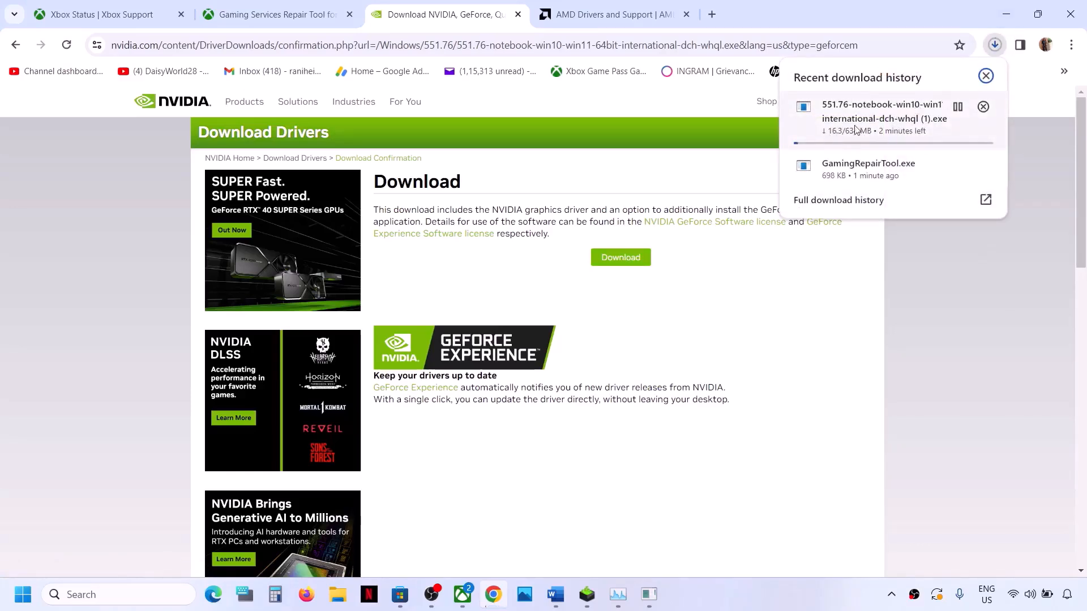
- In the NVIDIA Installer, accept the license, choose Custom (Advanced) and show the clean installation option, then return to the browser
click(587, 594)
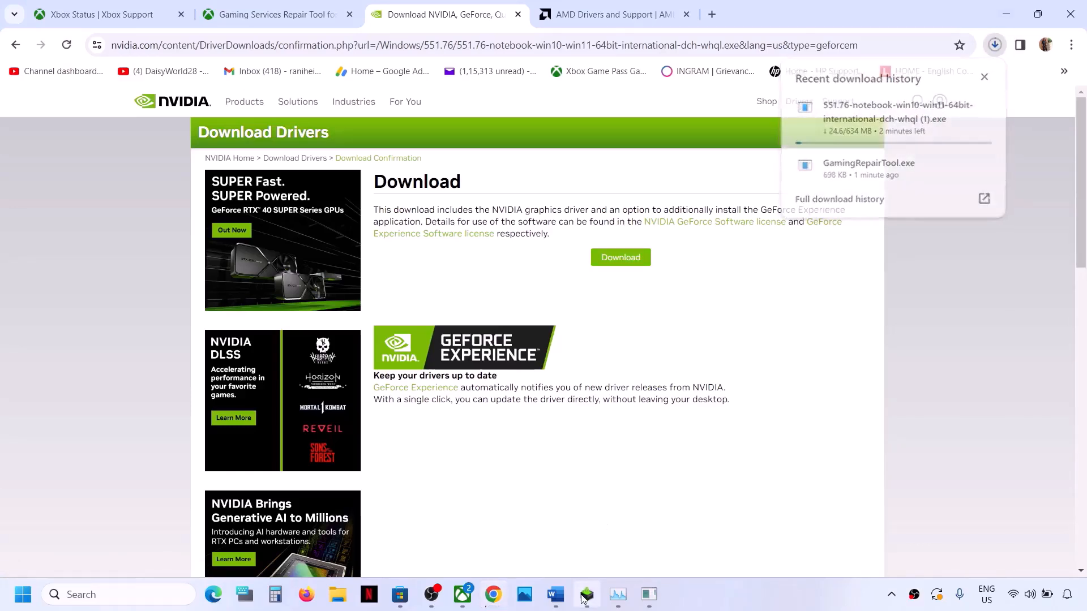
click(600, 429)
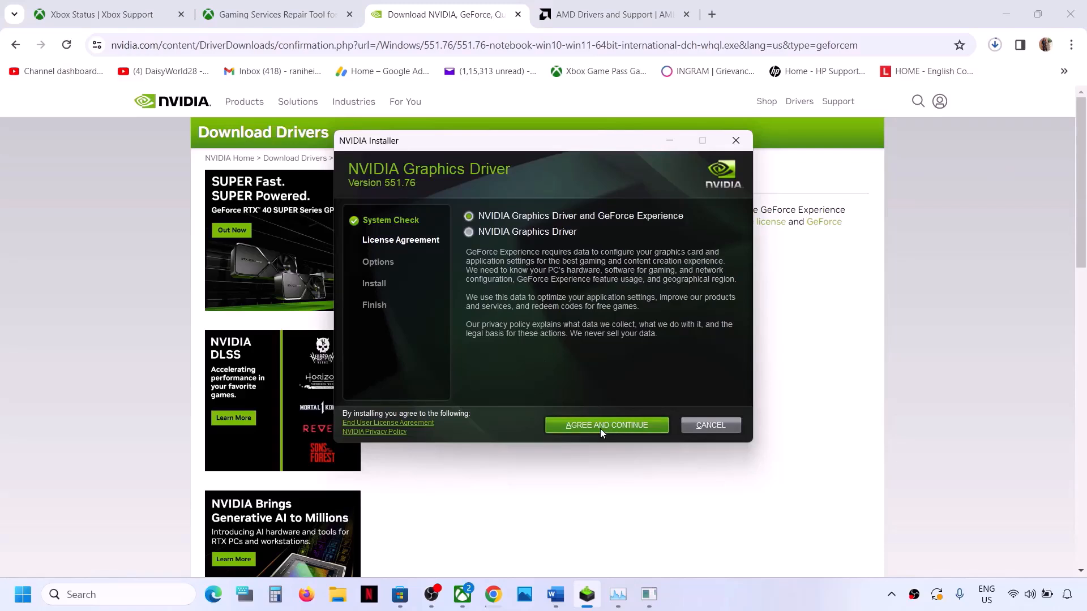
click(470, 299)
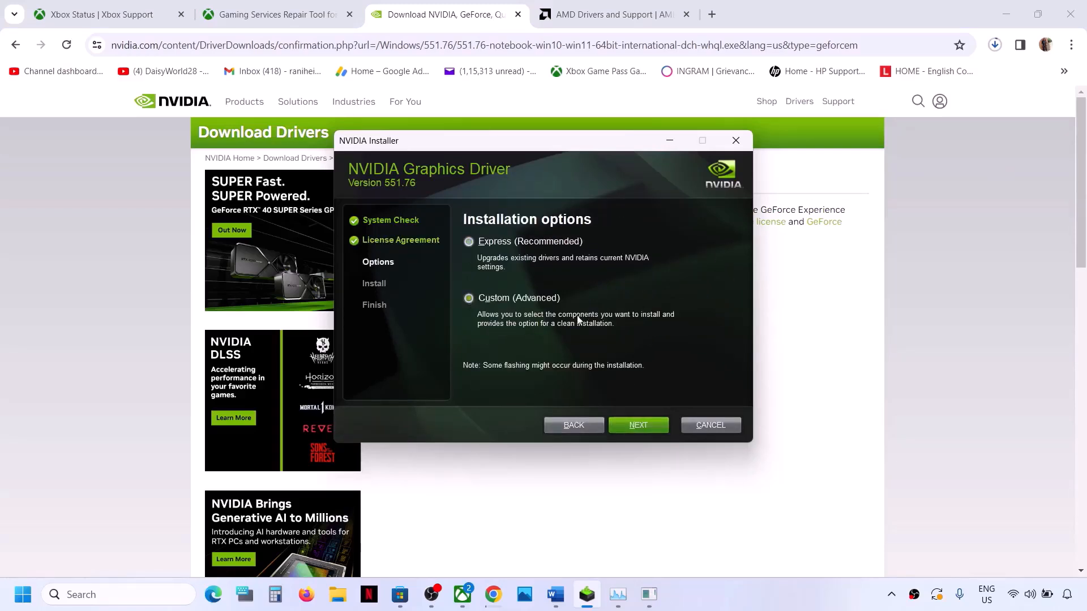
click(631, 428)
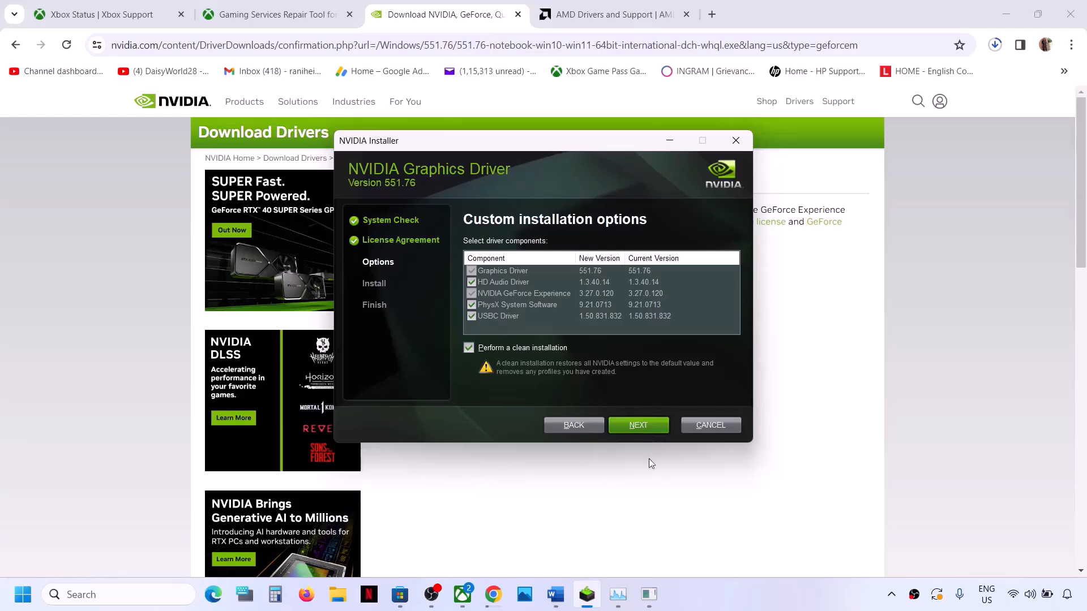
key(super+f)
click(948, 347)
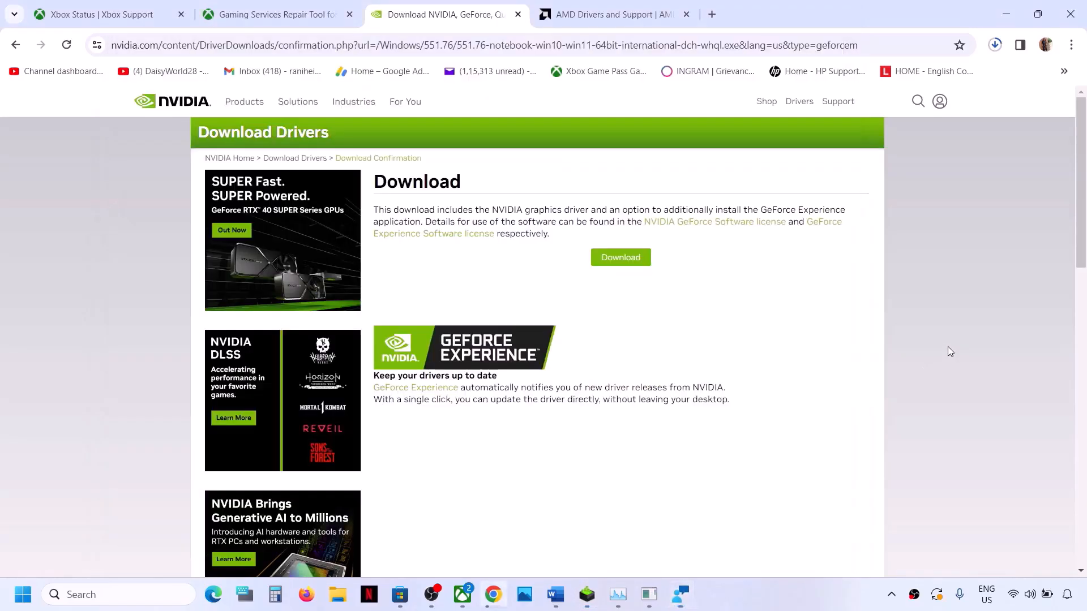
- Look at the Windows power options for restarting after the driver installation, and close them without choosing one
click(23, 593)
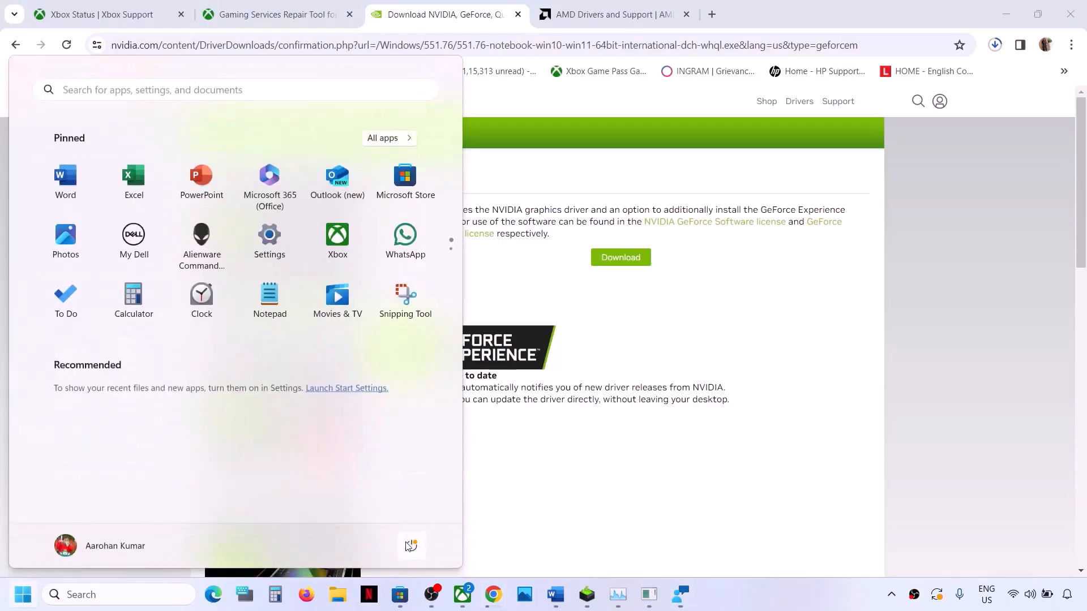
click(411, 545)
click(704, 471)
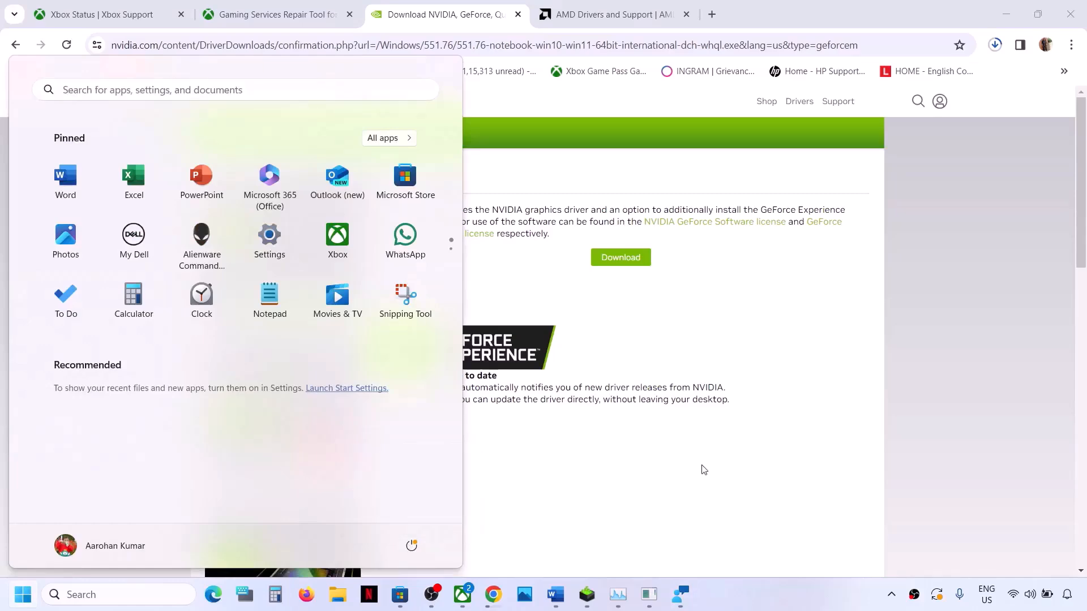
click(704, 470)
- Return to the Word checklist and highlight "Verify & repair the game" in Step 5
click(555, 595)
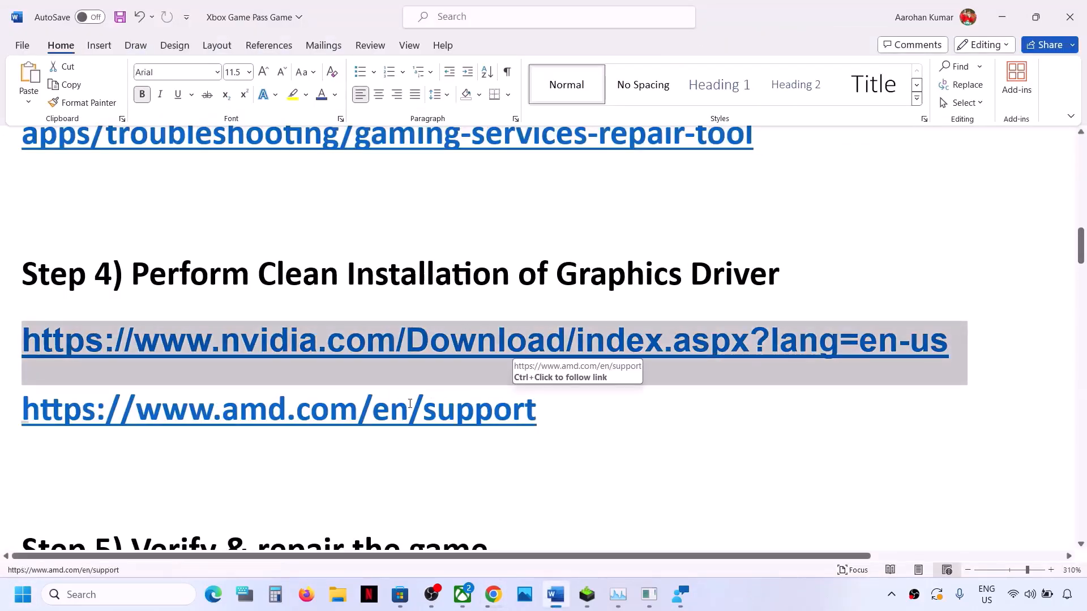
scroll(410, 405, down, 5)
scroll(385, 390, up, 2)
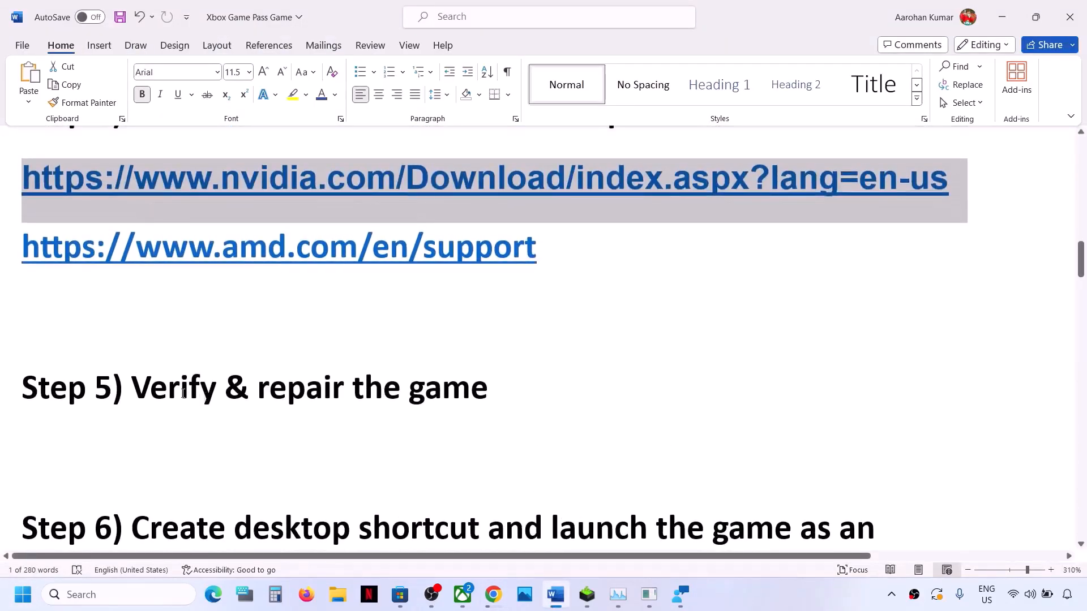
drag(132, 391, 510, 397)
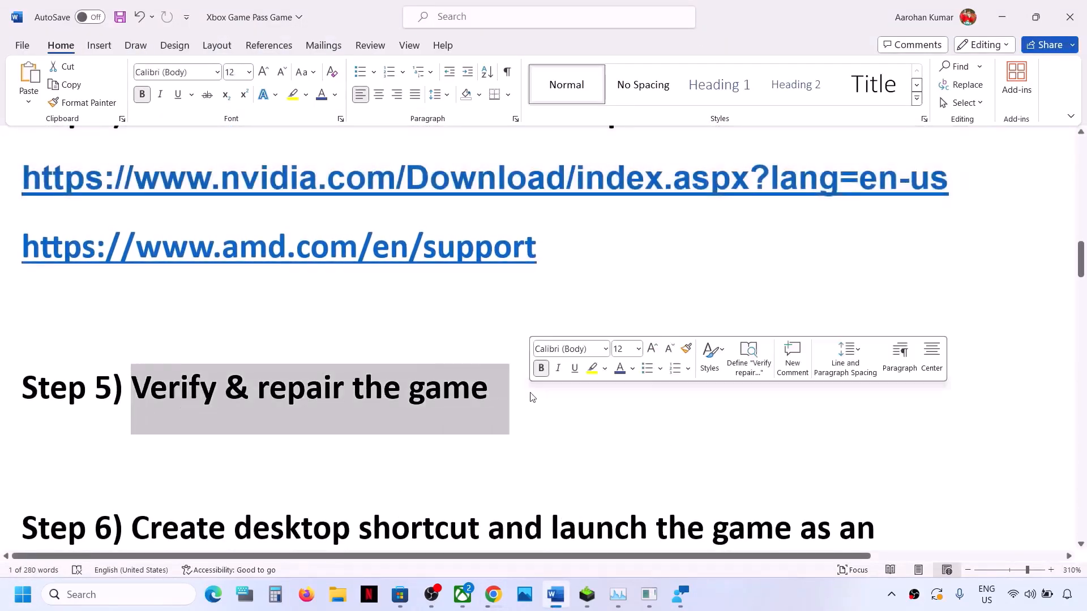
- Dismiss the Xbox app's update notice without updating, and close the GamingRepairTool.exe console window
click(462, 597)
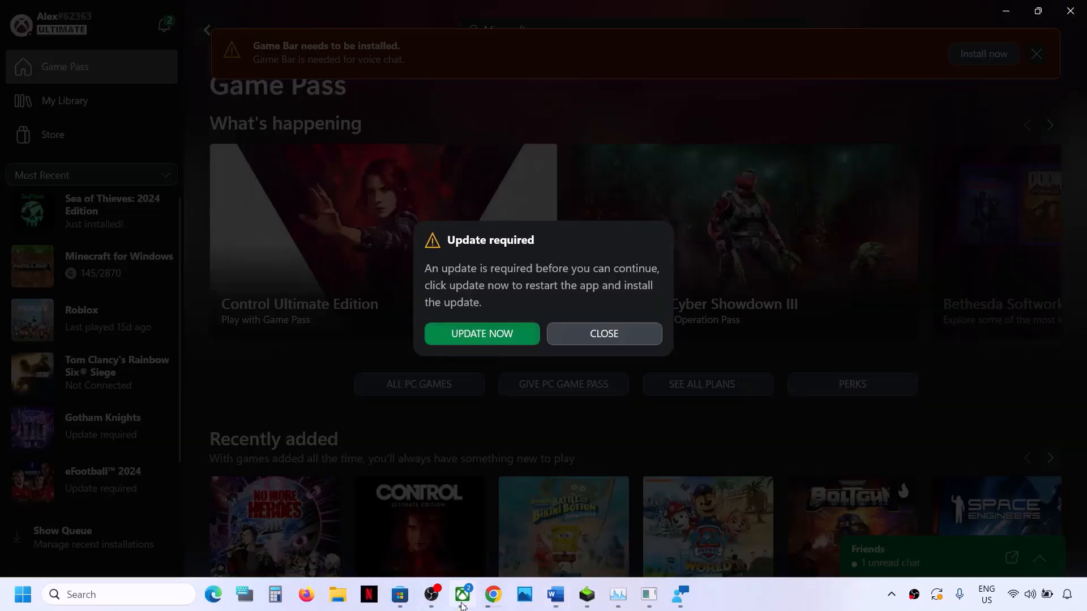
click(606, 334)
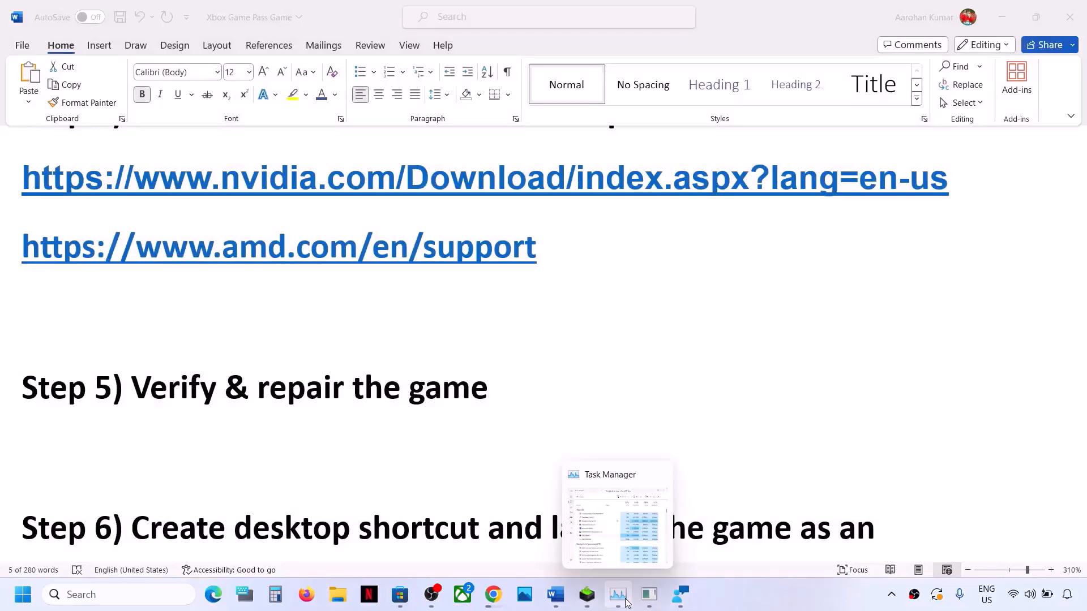
click(650, 597)
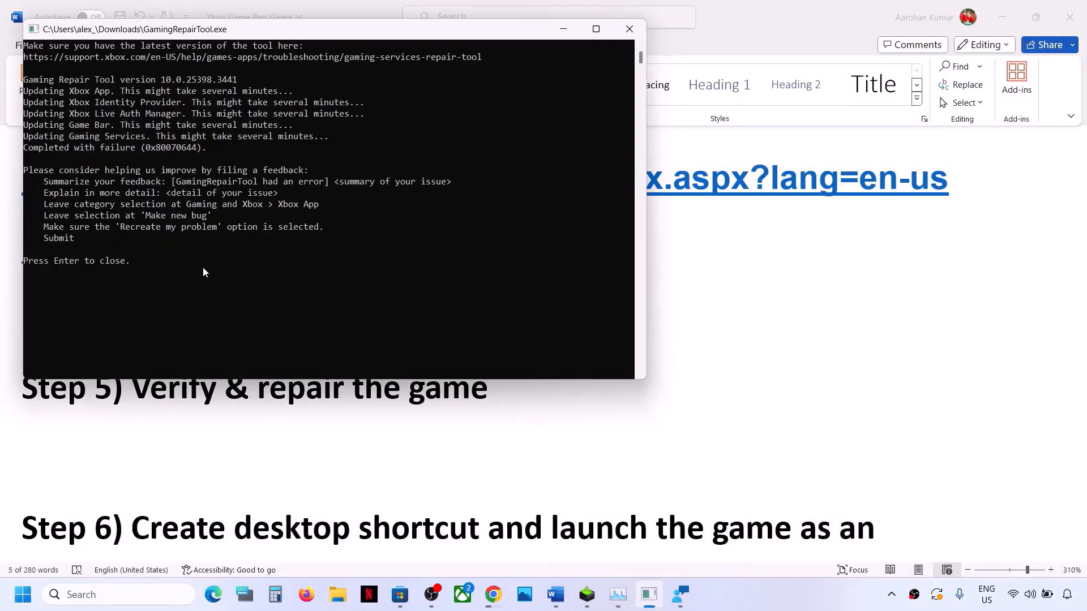
key(Return)
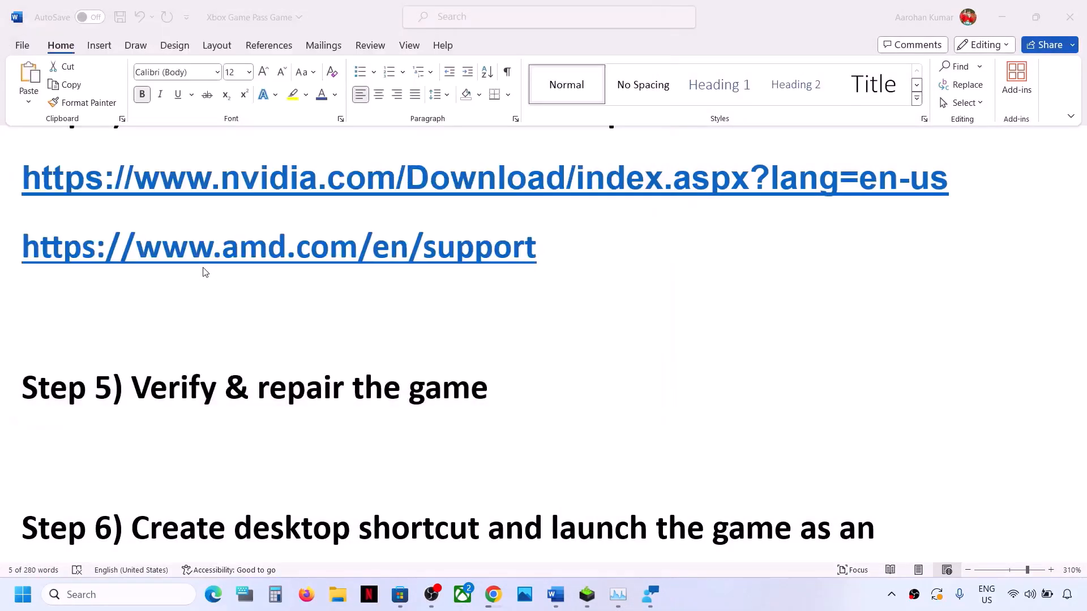
- Switch to the Xbox app, verify and repair the Sea of Thieves: 2024 Edition files, and open the game's page to follow progress
click(465, 597)
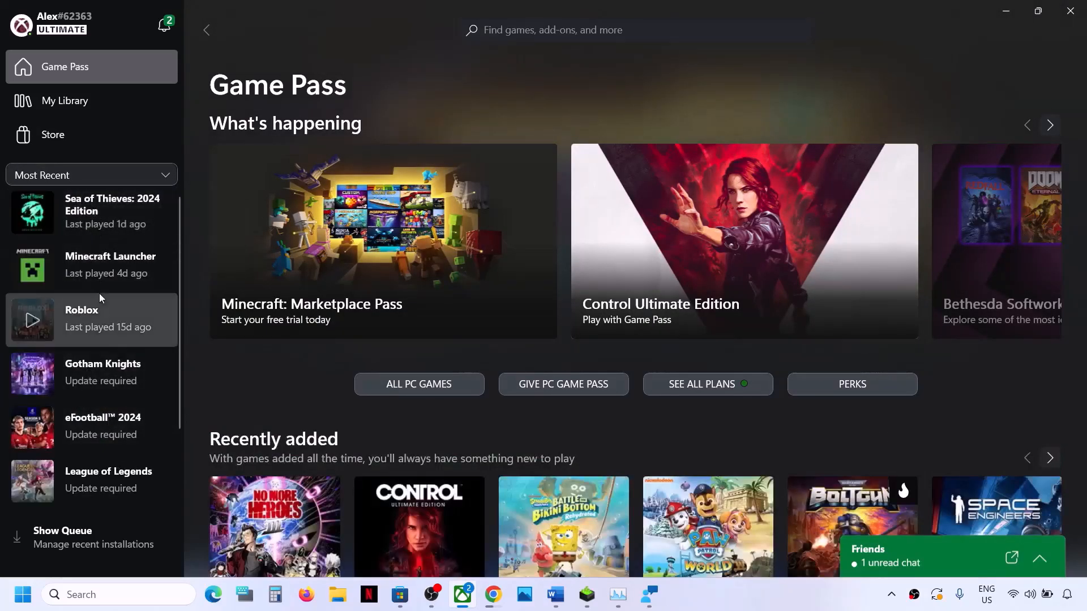
right_click(93, 213)
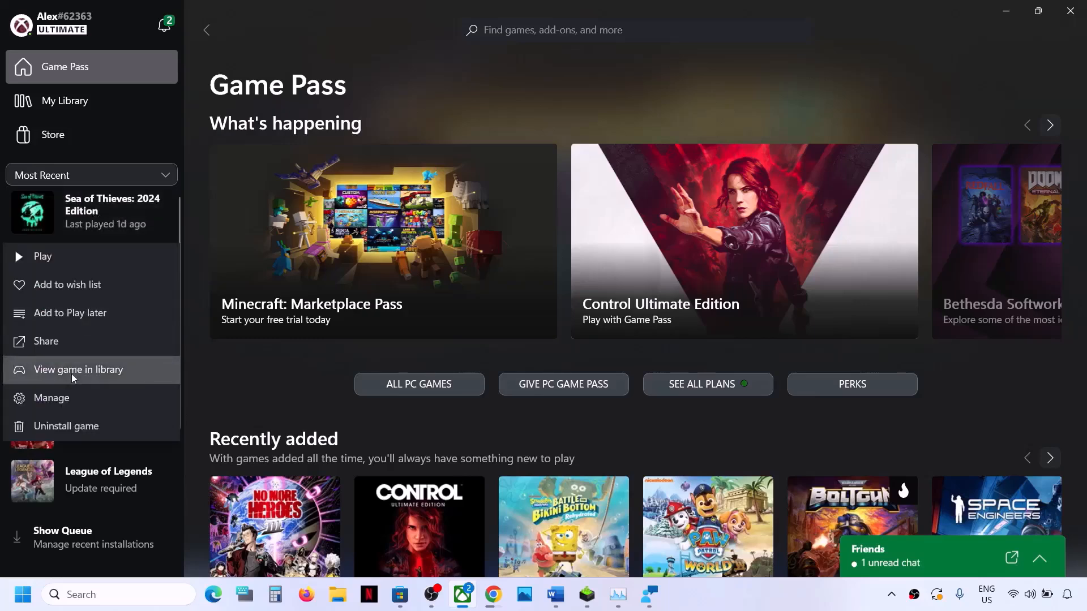
click(67, 399)
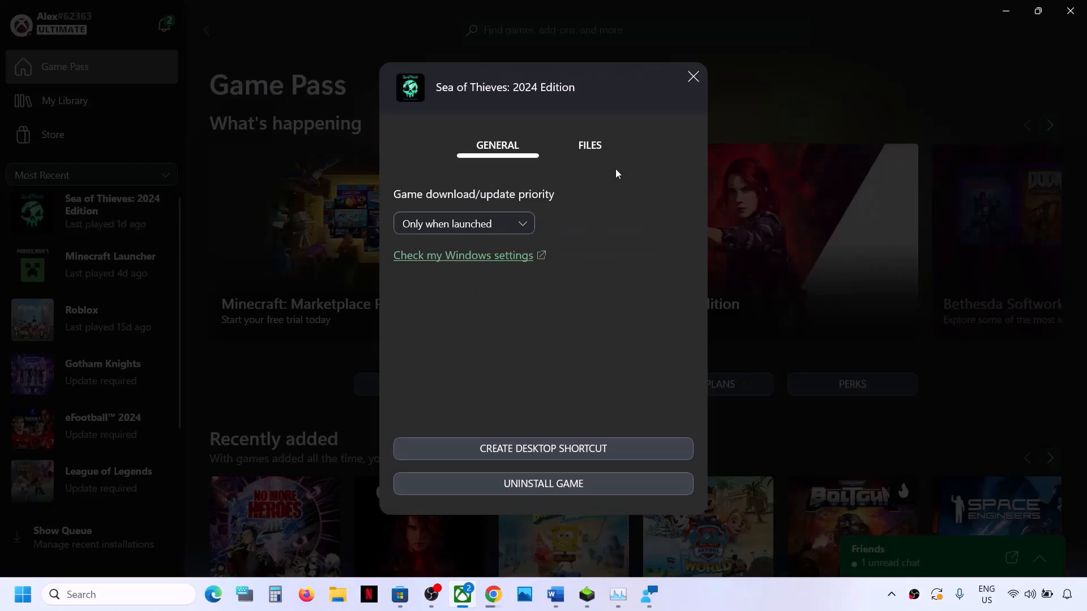
click(590, 146)
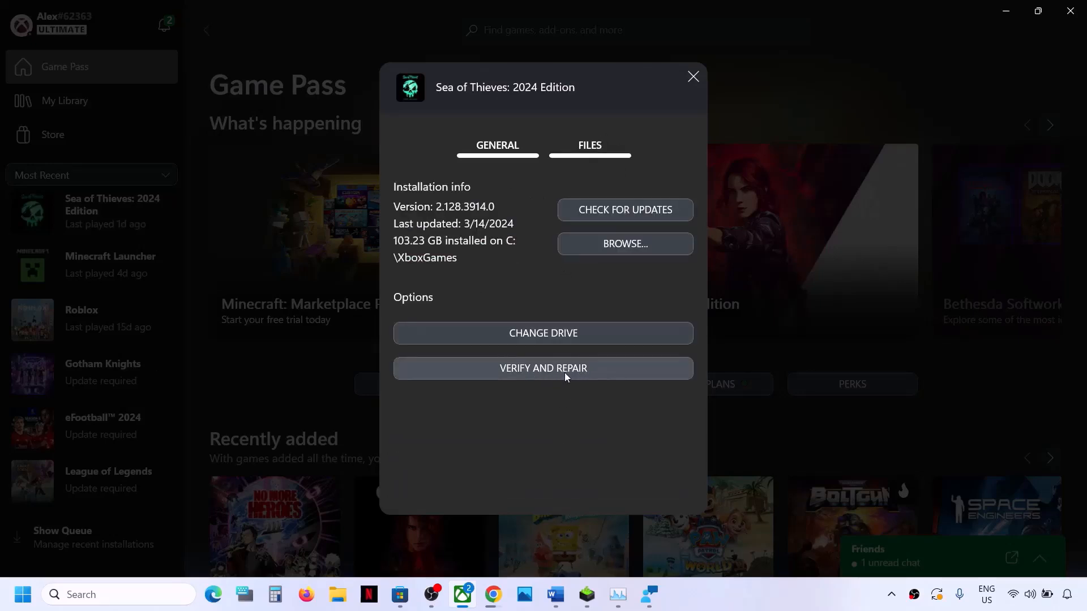
click(549, 372)
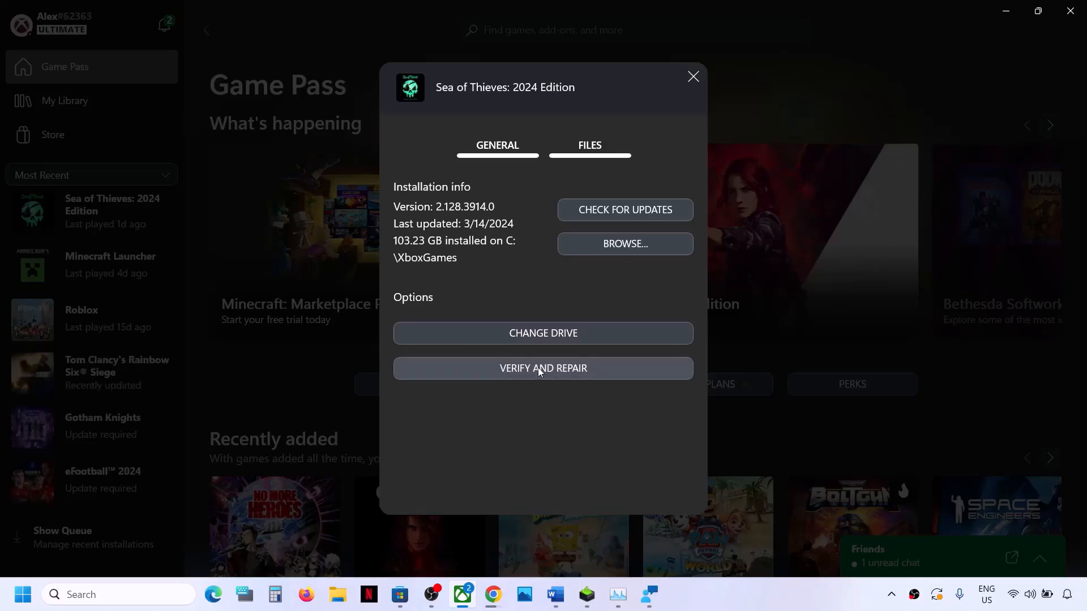
click(549, 371)
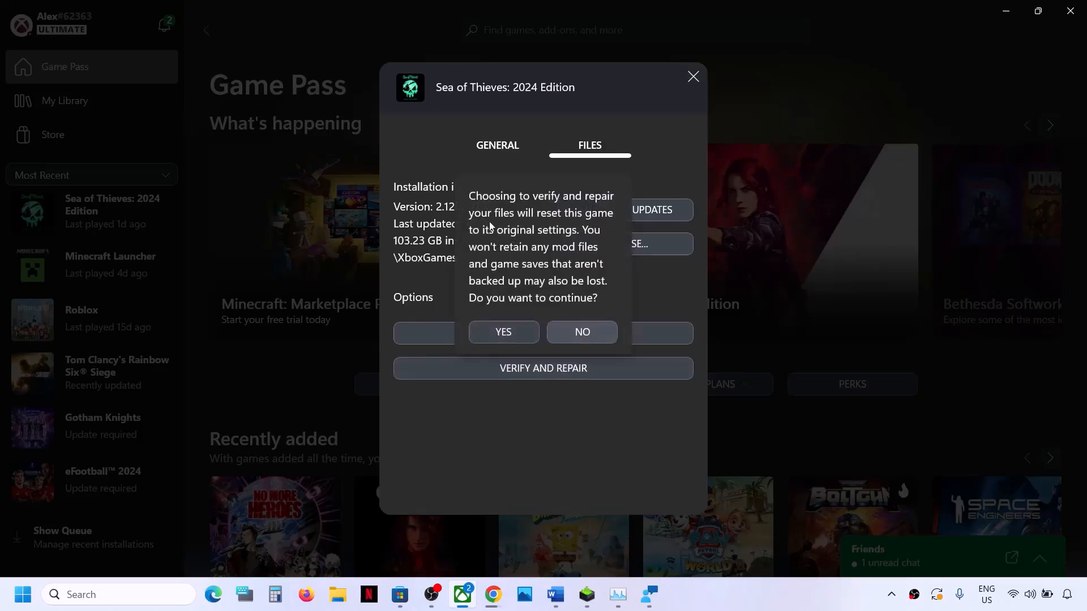
click(512, 331)
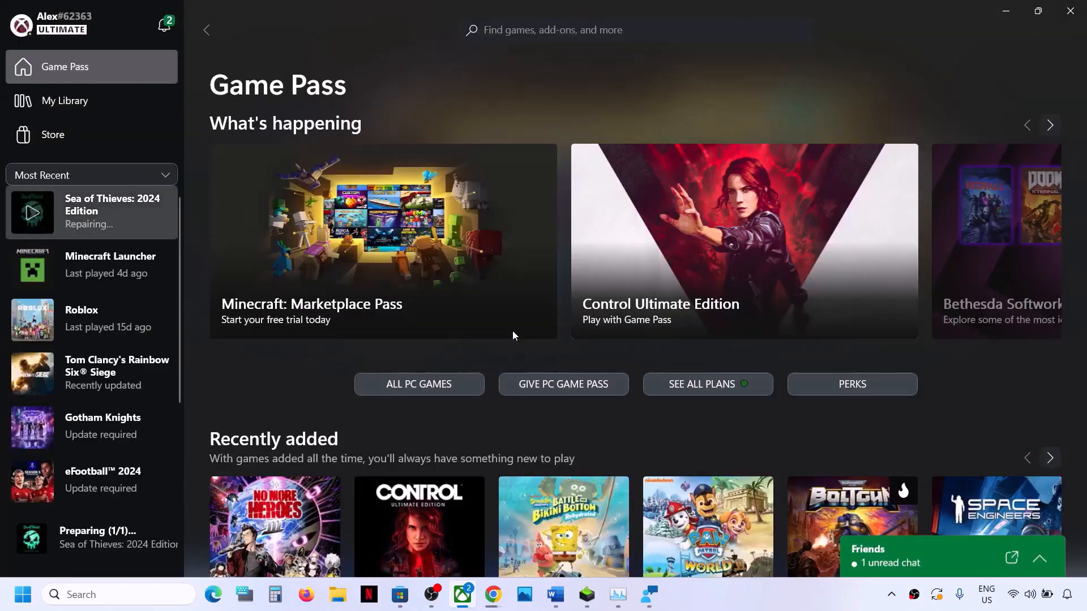
click(115, 212)
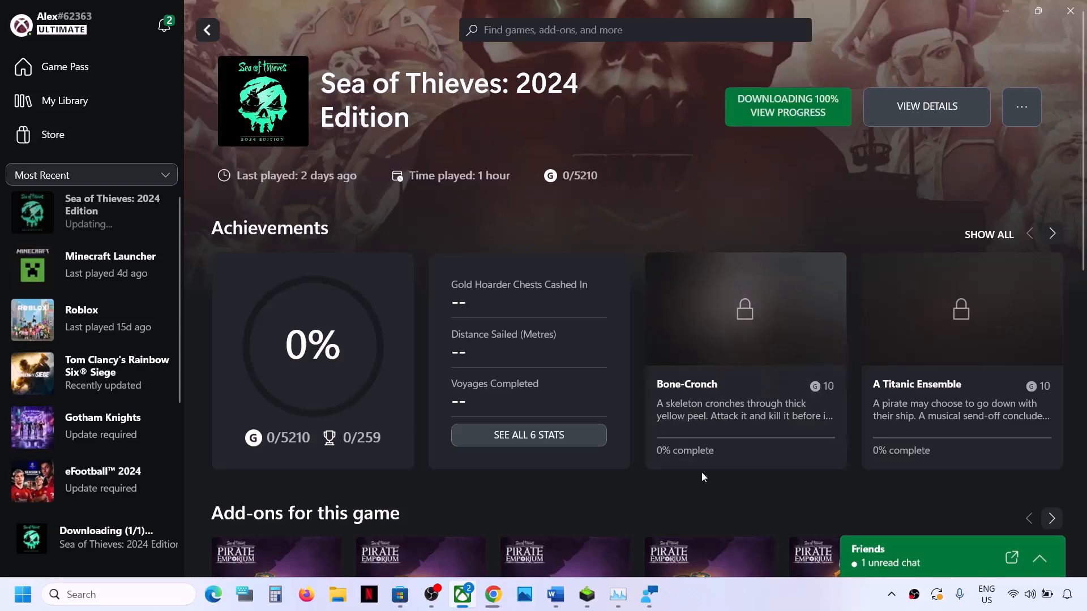
- Return to the Word checklist, highlight Step 6 about creating a desktop shortcut and launching as administrator, and minimize the document
click(555, 594)
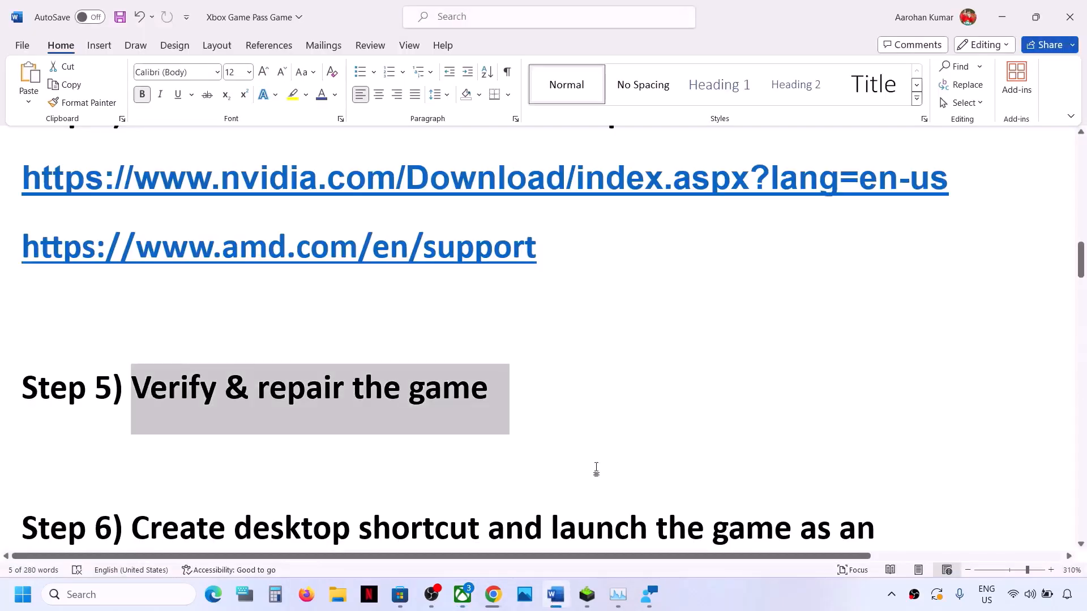
scroll(403, 402, down, 3)
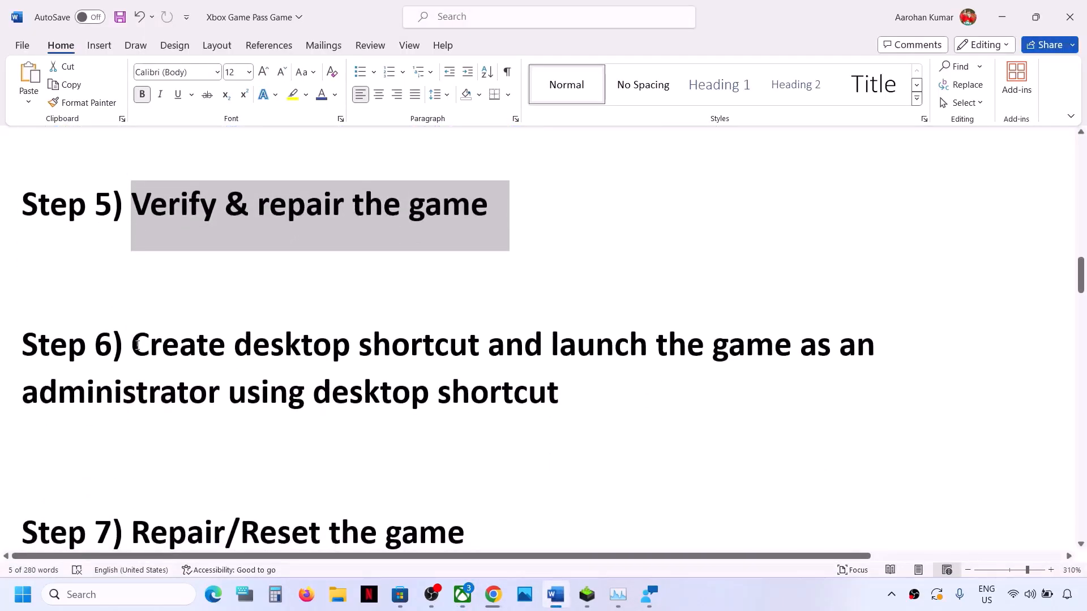
drag(136, 345, 704, 385)
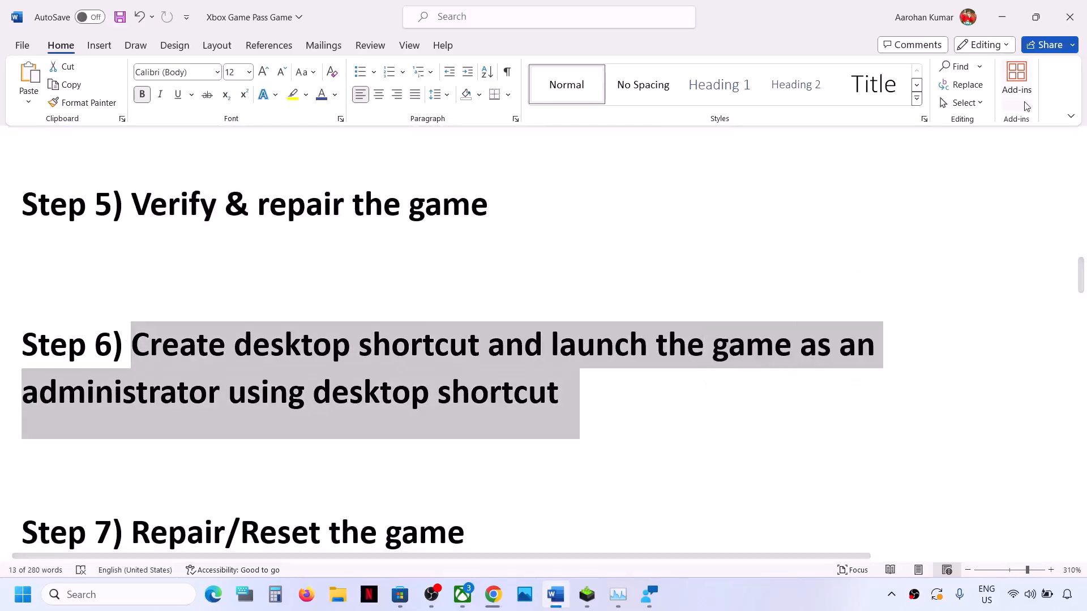
click(1003, 18)
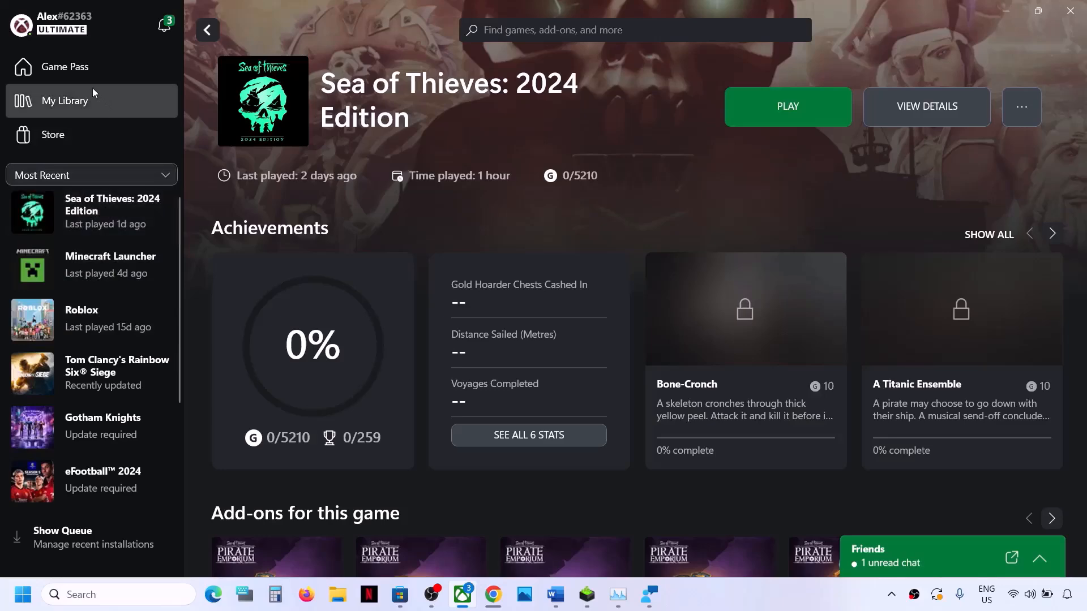
- Create a desktop shortcut for Sea of Thieves from the Xbox app and show its Run as administrator option on the desktop
click(89, 74)
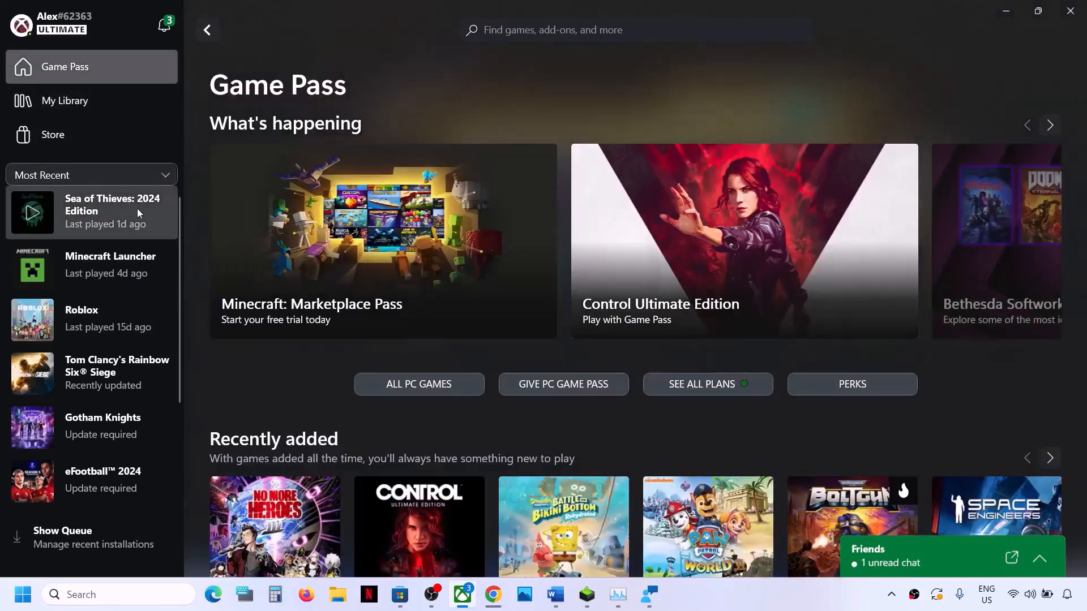
right_click(98, 213)
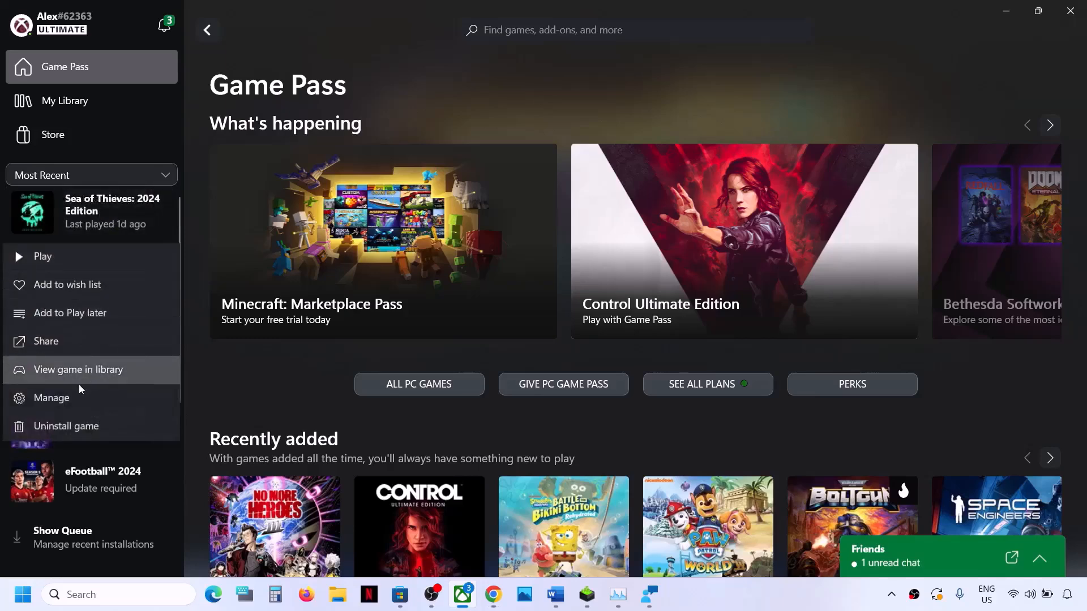
click(68, 396)
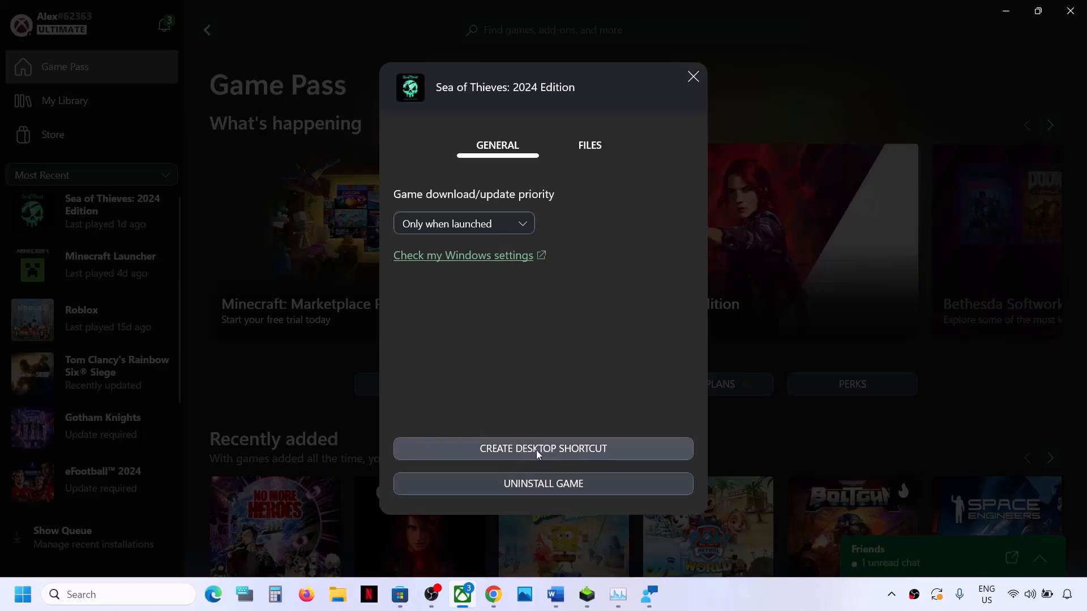
click(565, 450)
key(super+d)
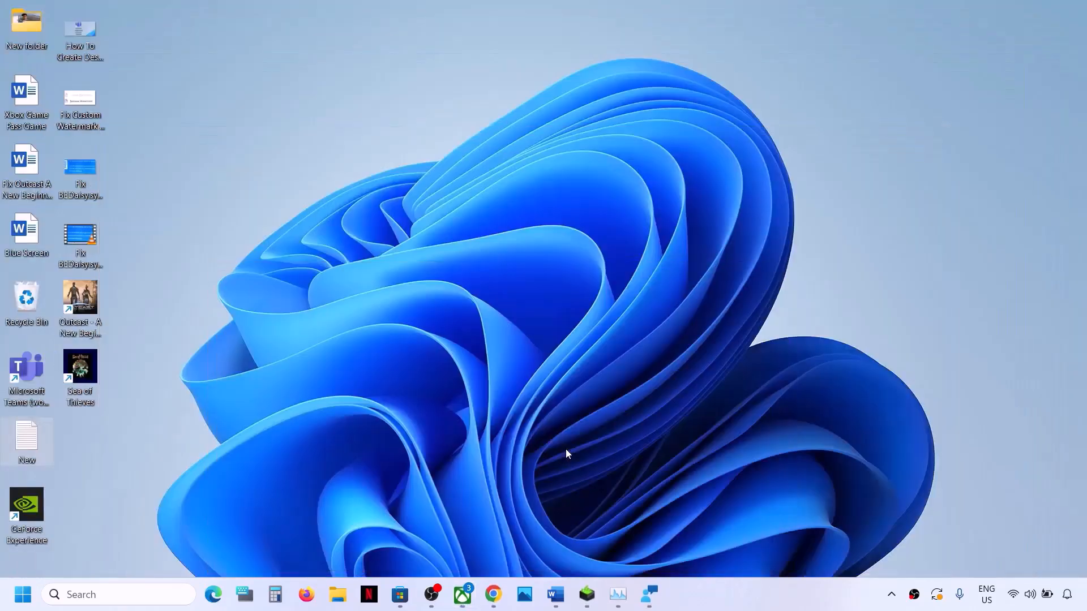
right_click(84, 367)
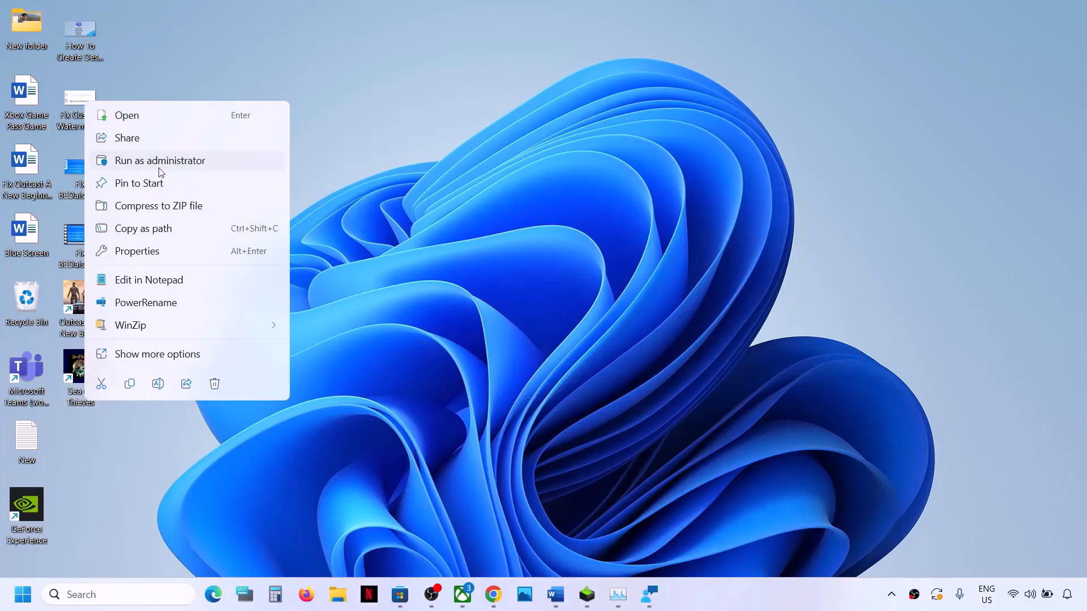
- Return to the Word checklist and highlight "Repair/Reset the game" in Step 7
click(556, 608)
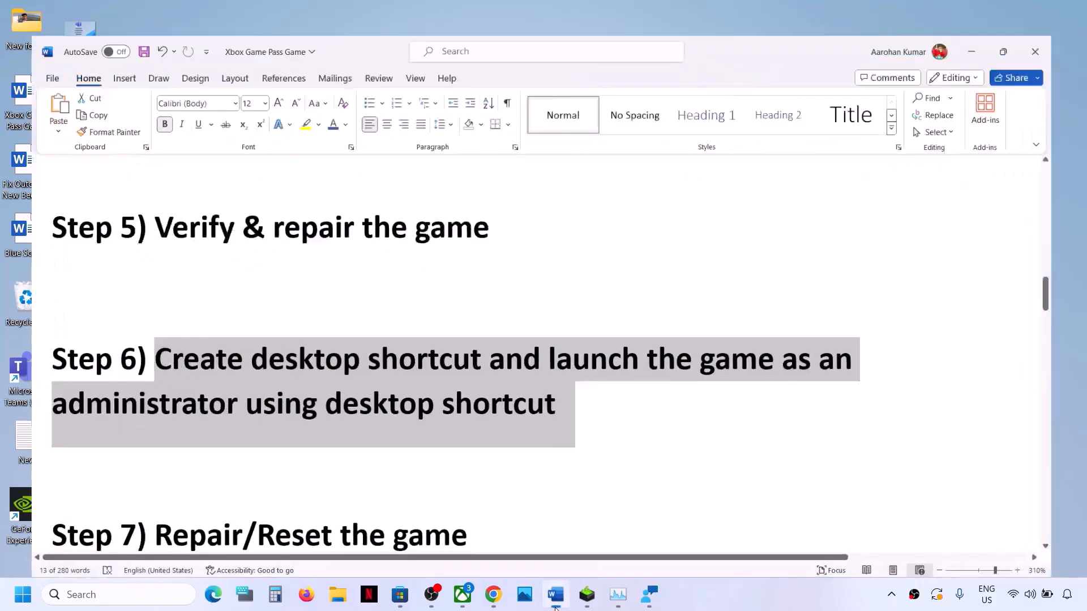
scroll(211, 386, down, 3)
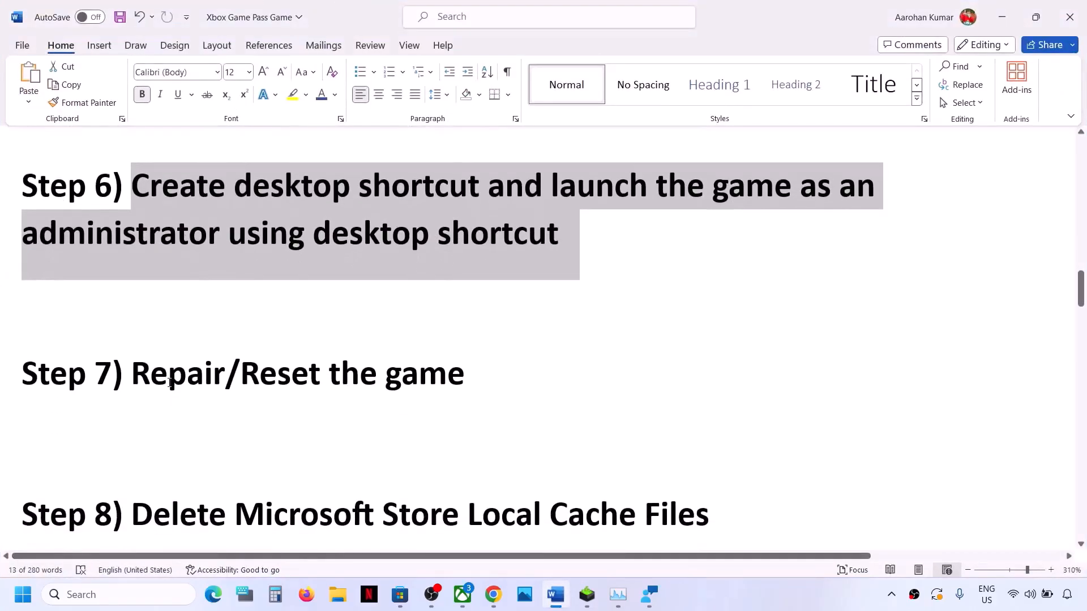
drag(211, 386, 521, 378)
- Open the list of installed apps in Windows Settings
click(32, 598)
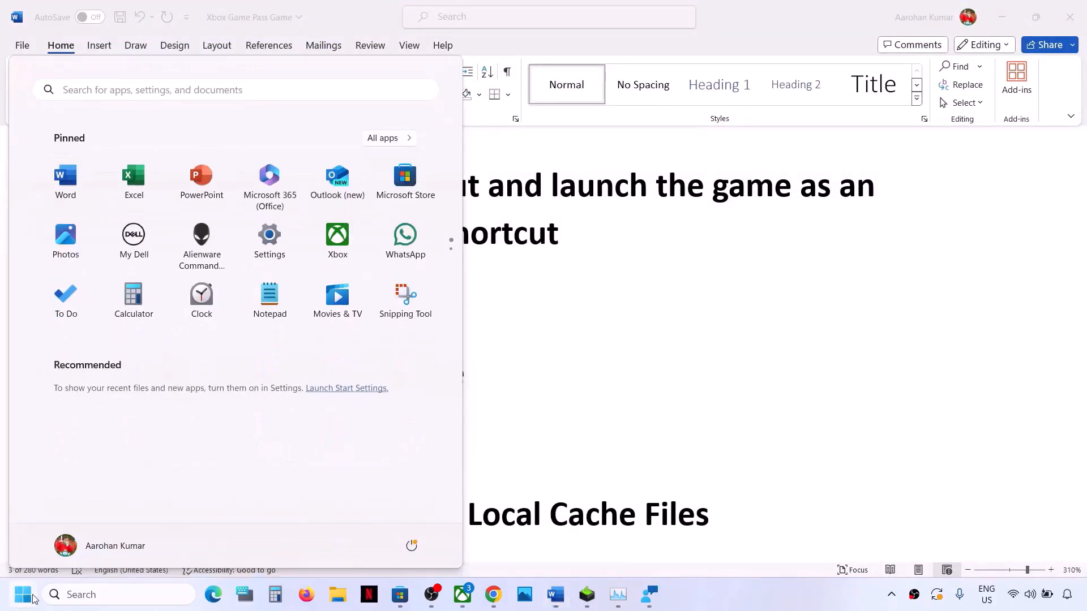
click(284, 256)
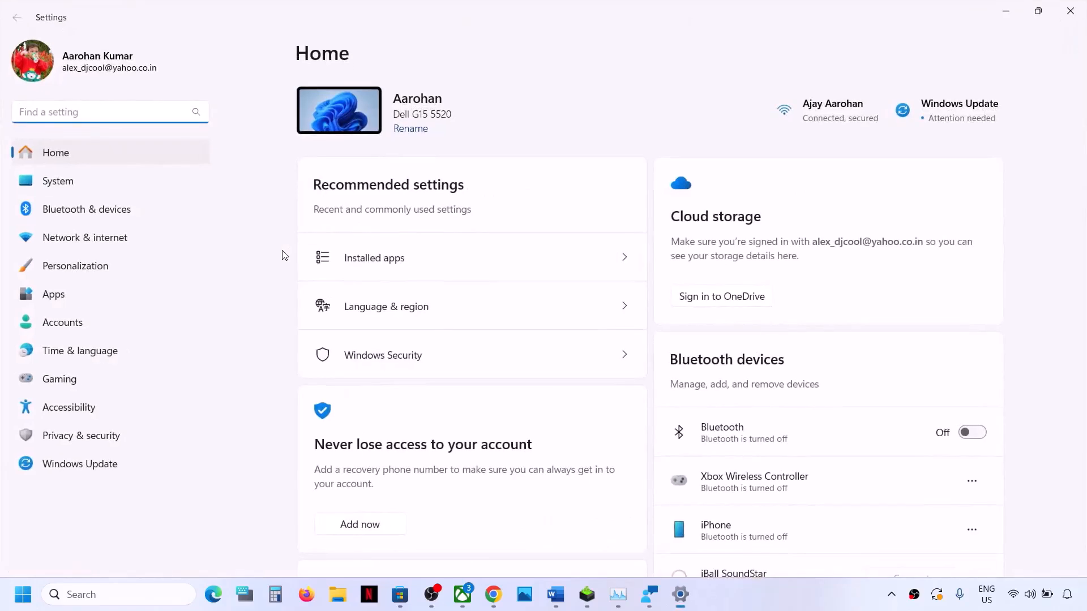
click(87, 295)
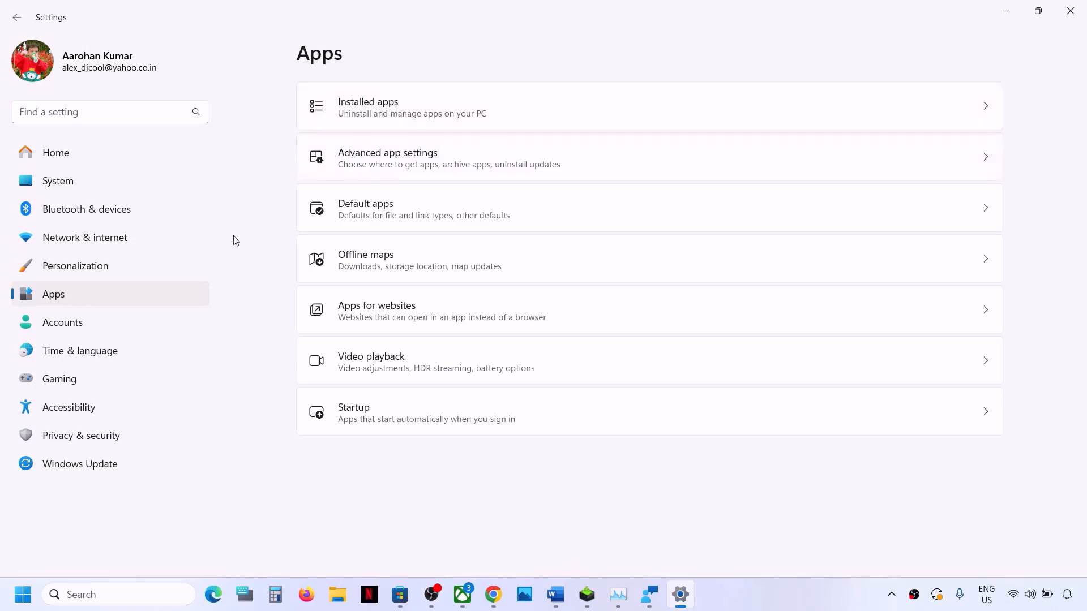
click(395, 113)
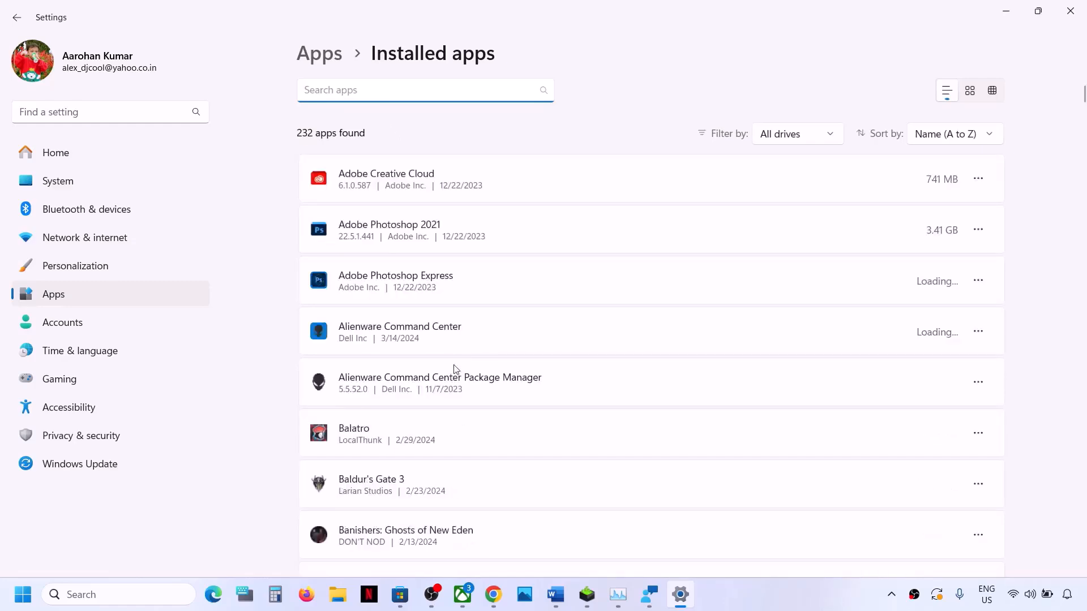
- Find Sea of Thieves among the installed apps by searching for "sea of", and open its advanced options page
scroll(455, 369, down, 20)
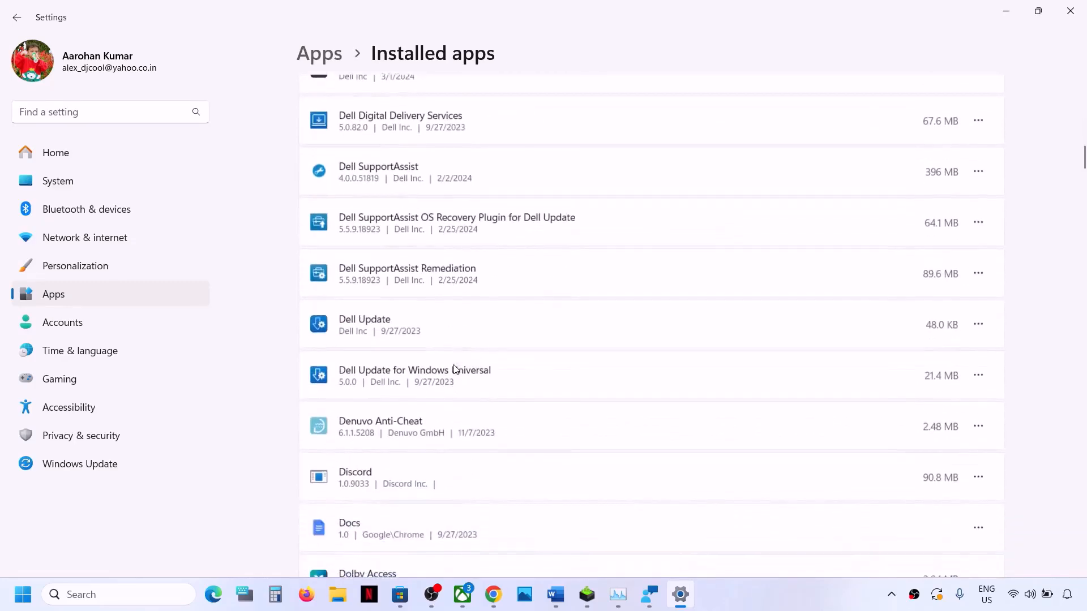
scroll(455, 370, down, 20)
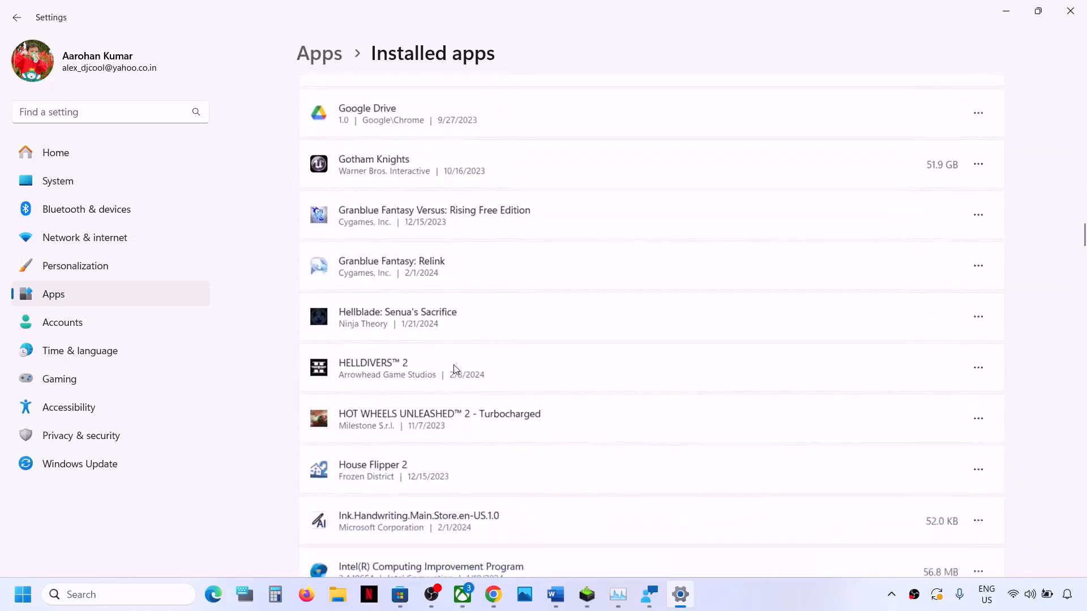
scroll(454, 369, down, 20)
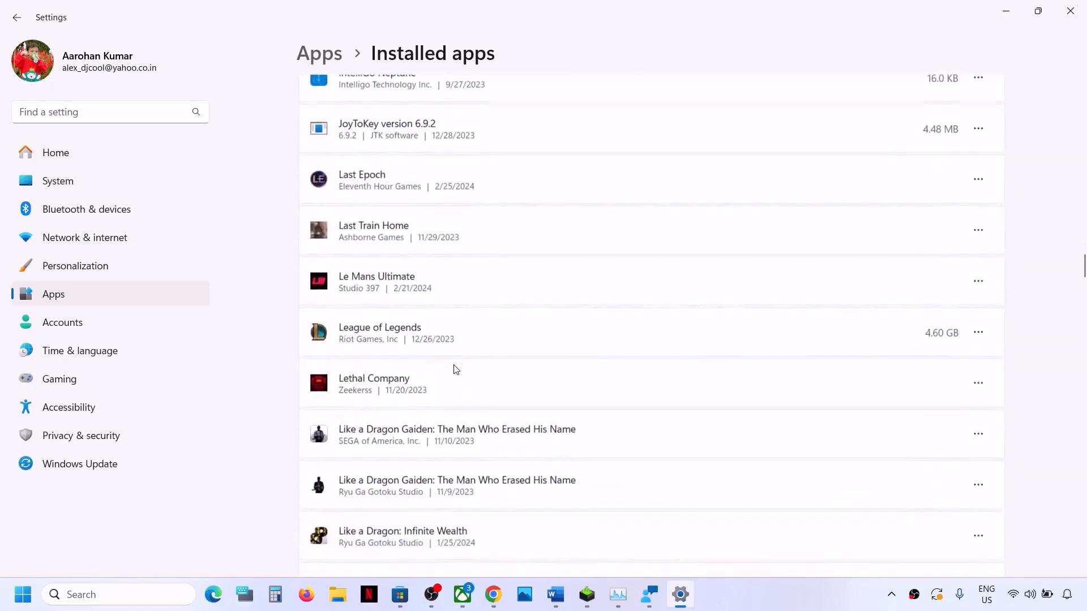
scroll(456, 370, down, 20)
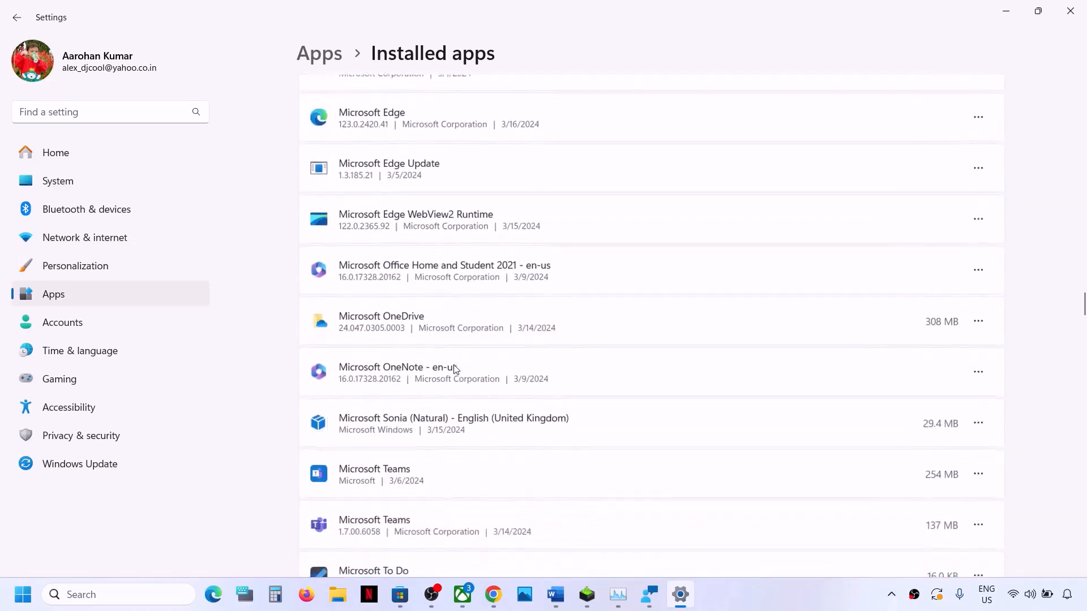
scroll(453, 368, down, 10)
scroll(454, 368, up, 20)
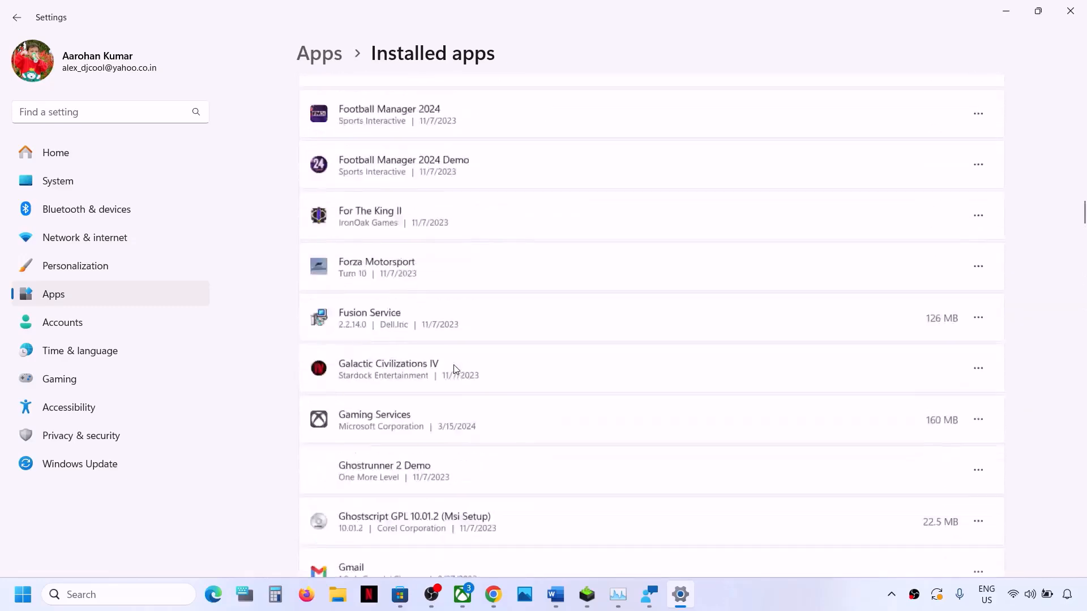
scroll(455, 370, up, 20)
click(331, 82)
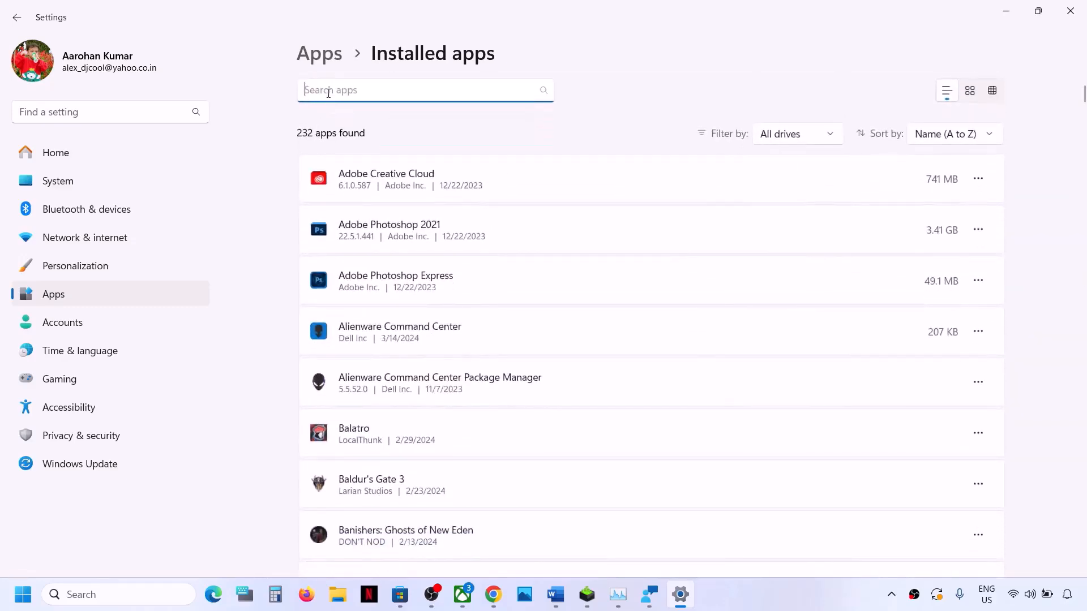
text(sea of)
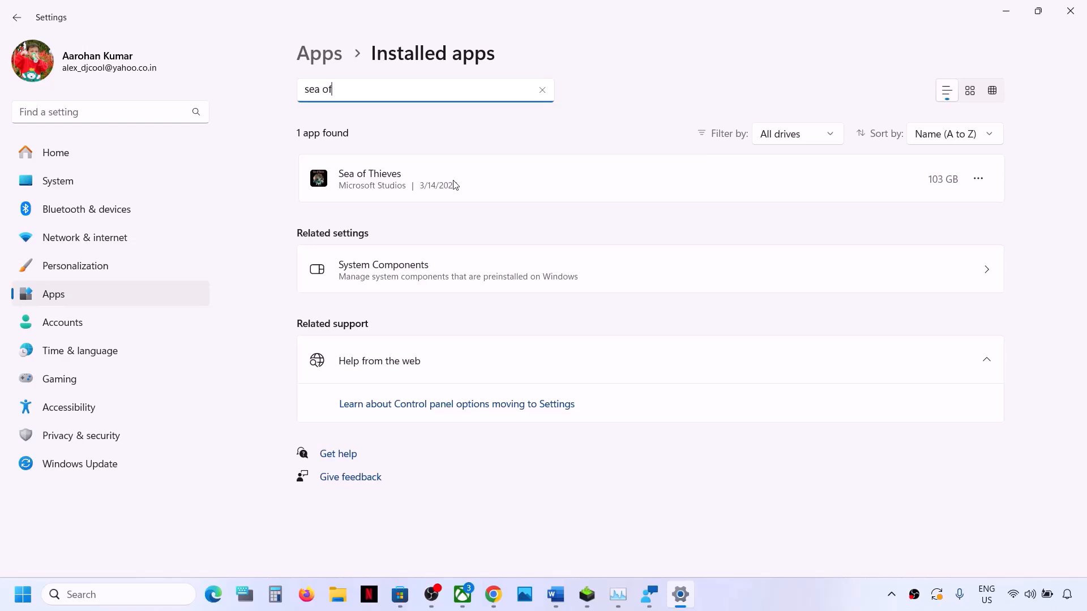
click(979, 180)
click(878, 217)
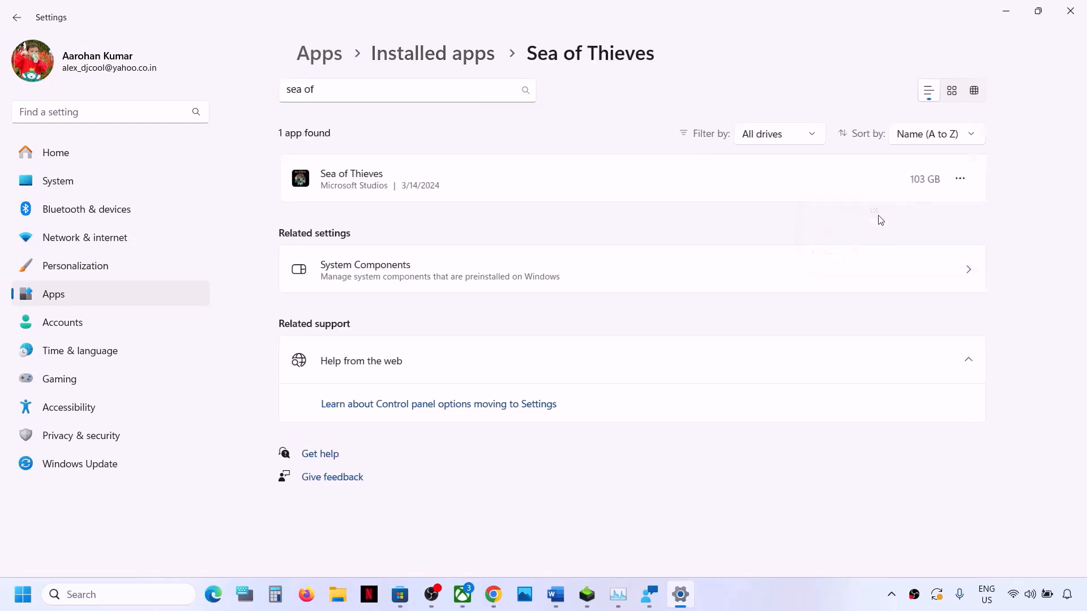
- Repair the Sea of Thieves app and reset it, confirming the deletion of its app data
scroll(446, 350, down, 10)
scroll(445, 350, up, 1)
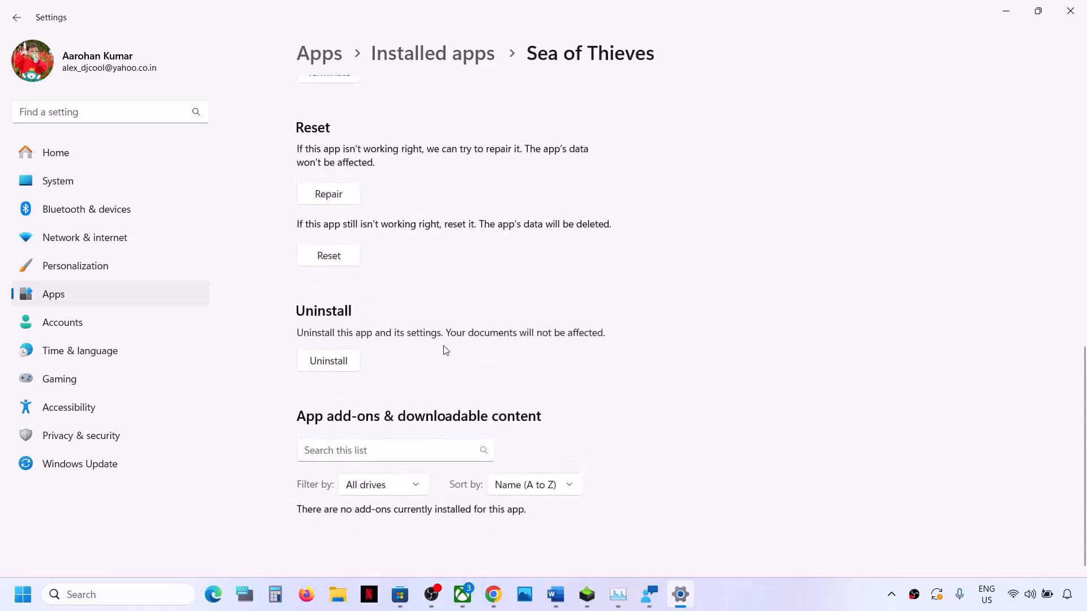
scroll(445, 350, up, 1)
click(321, 253)
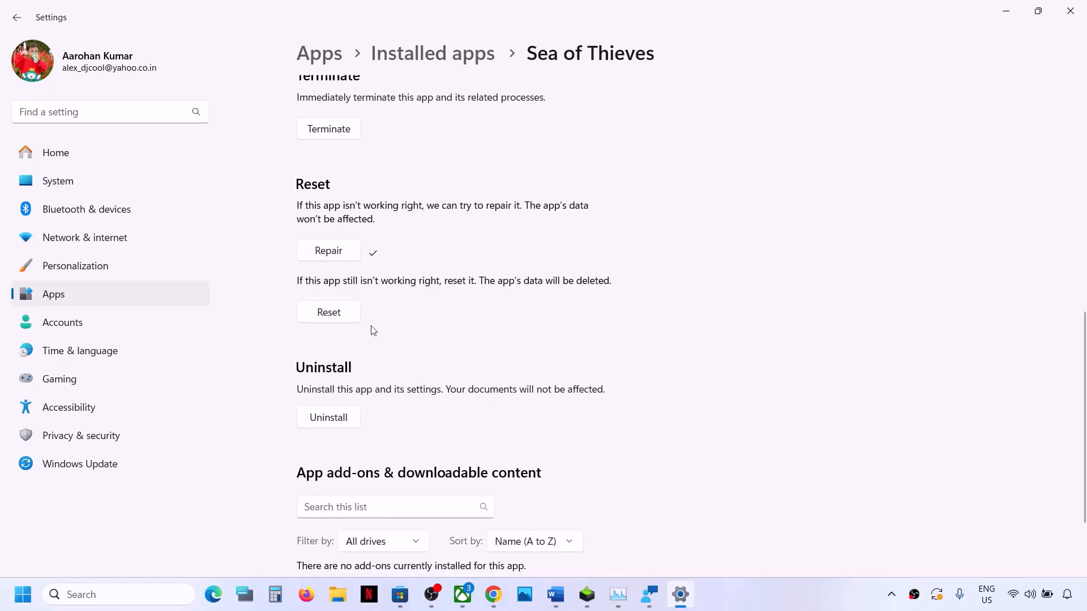
click(332, 316)
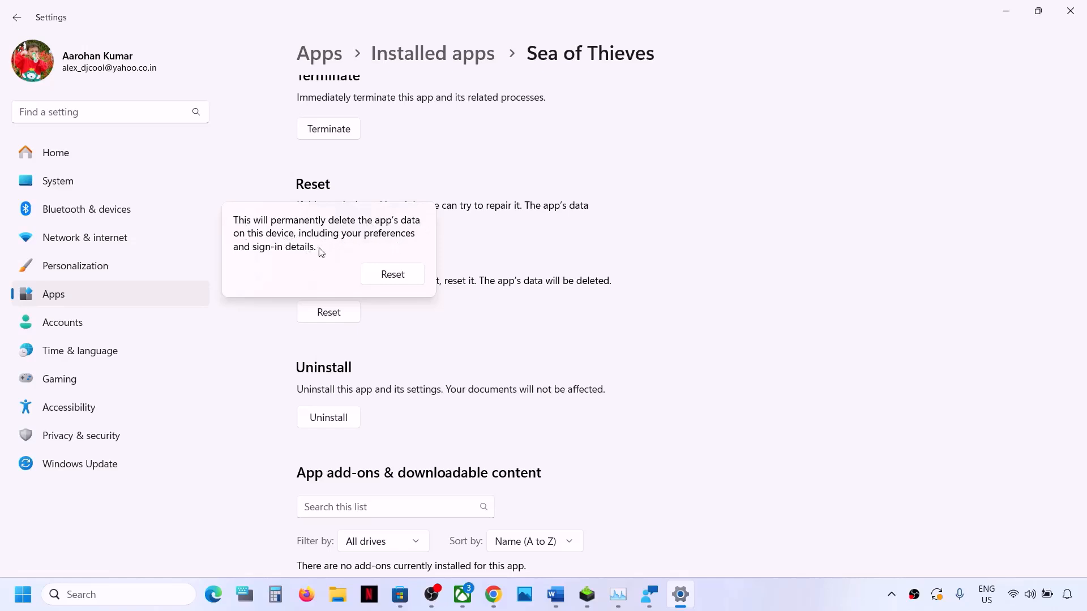
click(390, 274)
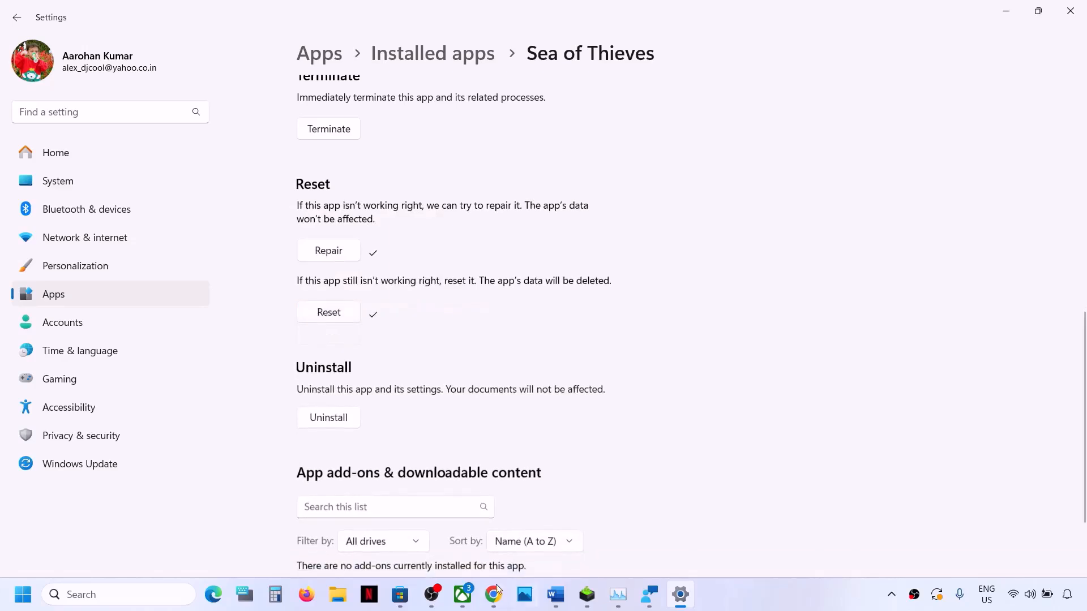
- Switch to the Xbox app, close the game's options dialog, and open the Sea of Thieves: 2024 Edition game page
click(463, 594)
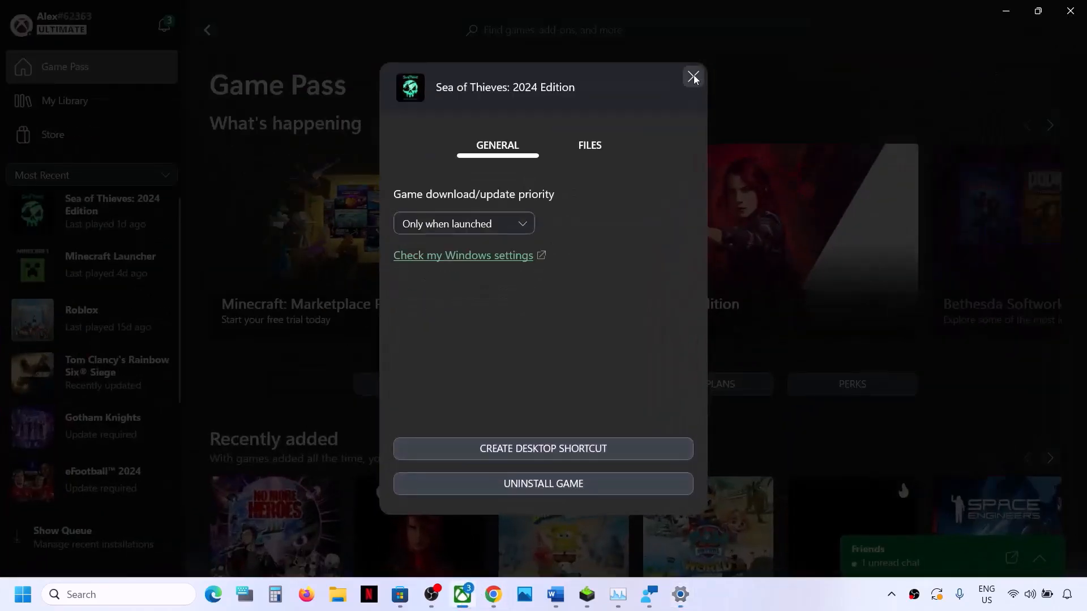
click(693, 77)
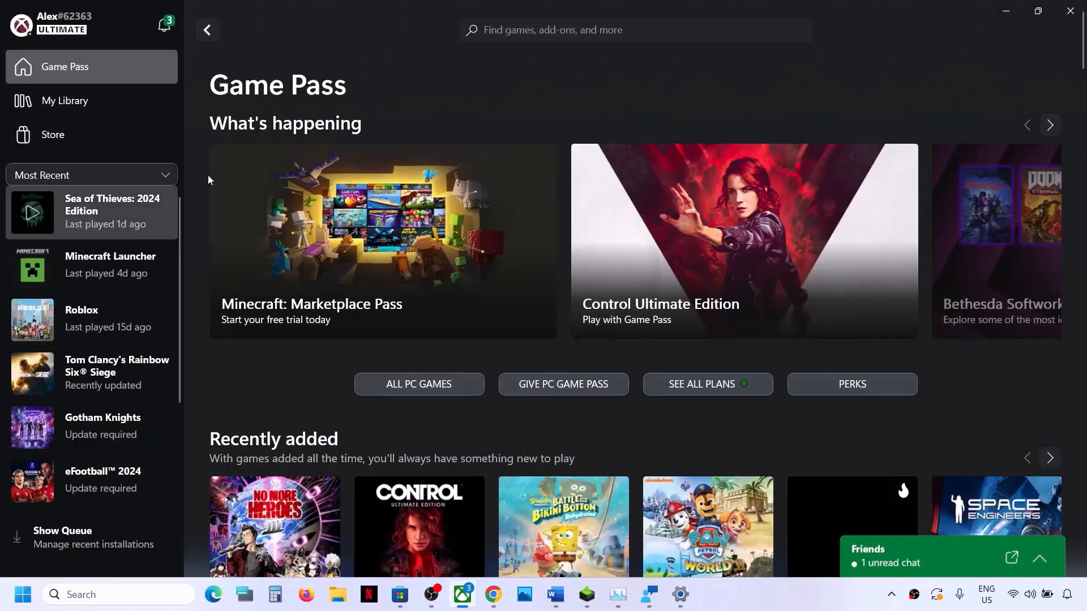
click(120, 205)
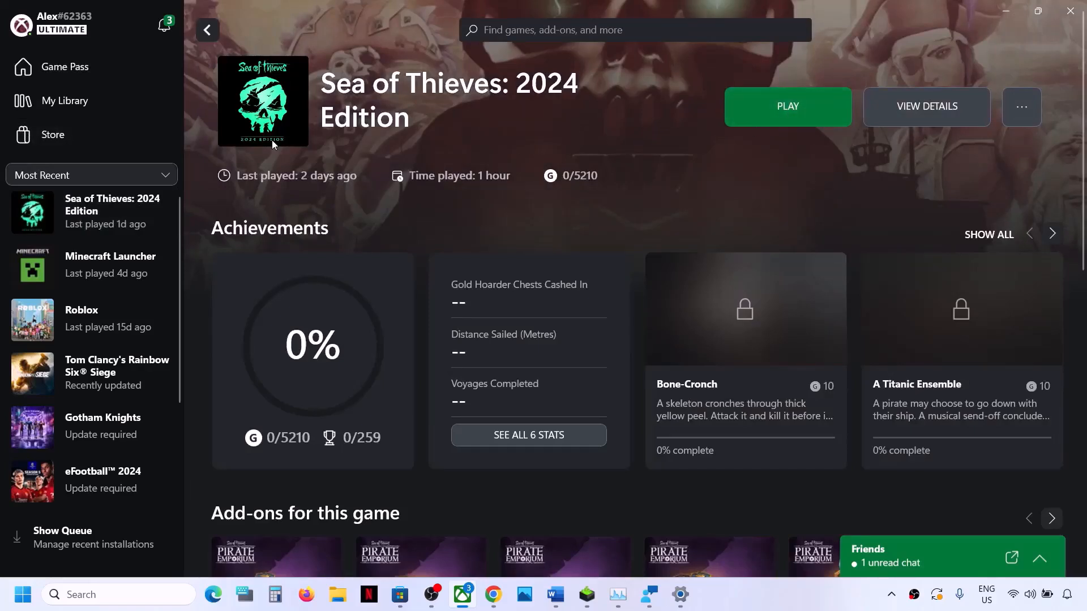
- Search the Xbox app for "sea of th" and open the Sea of Thieves: 2024 Edition store page
click(508, 30)
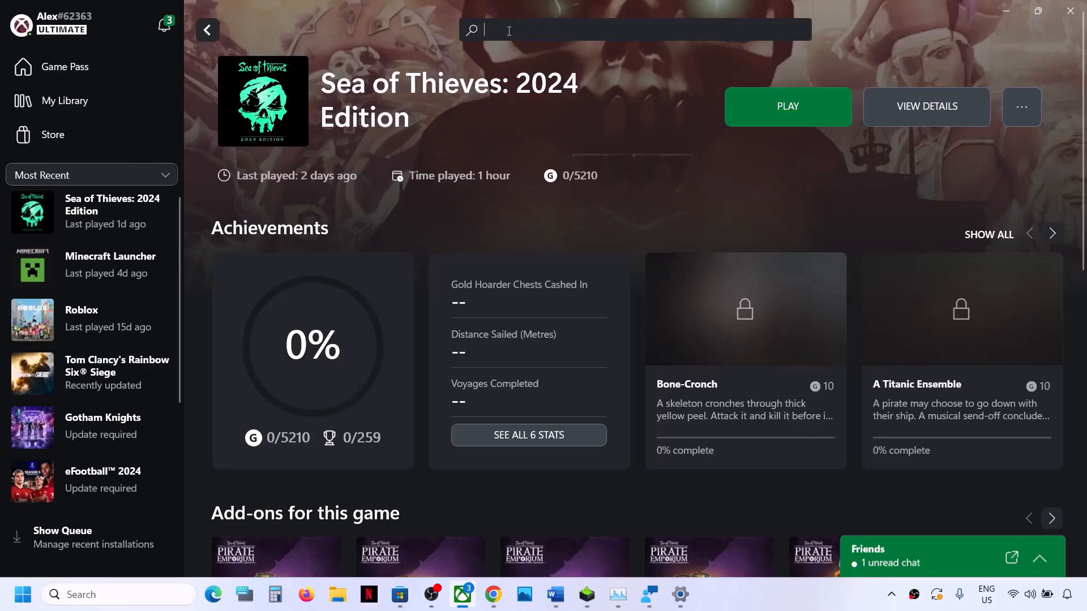
text(sea of thoie)
key(BackSpace)
key(BackSpace)
key(BackSpace)
text(i)
key(BackSpace)
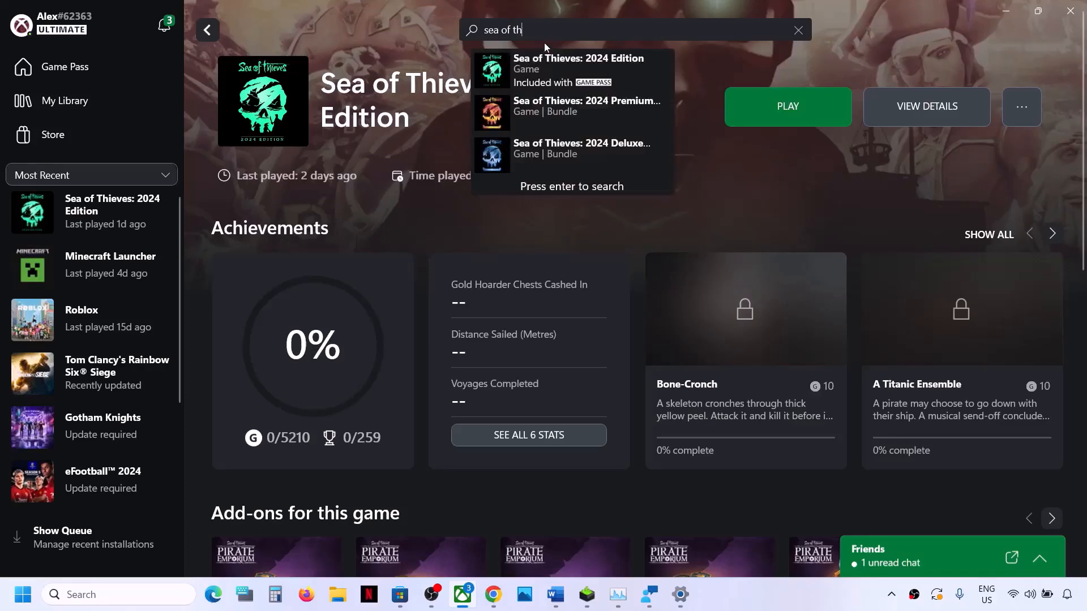
click(573, 76)
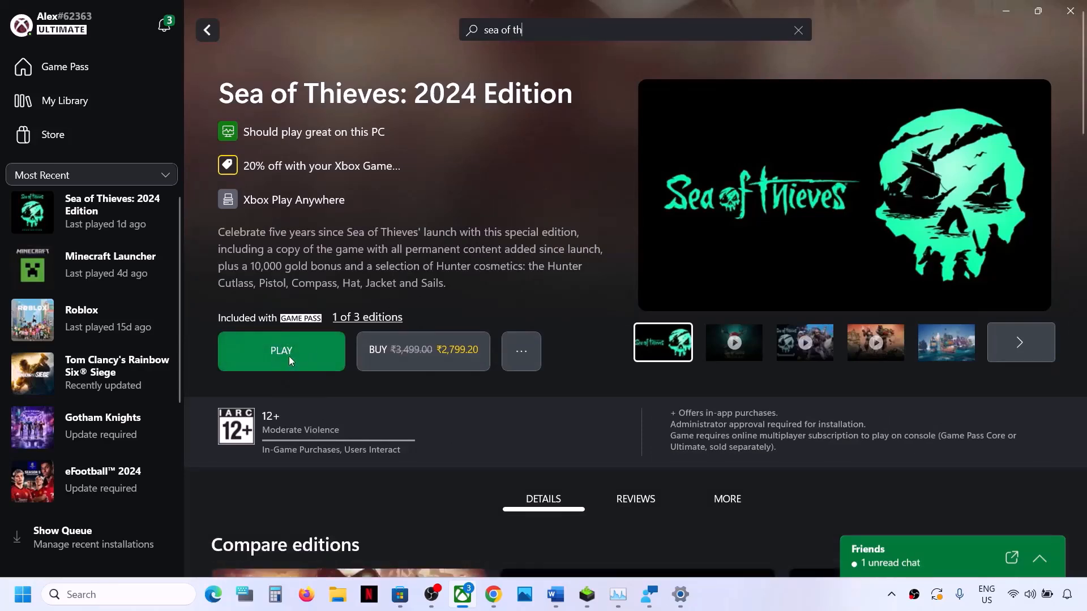
- Close and reopen the Xbox app, and open the Sea of Thieves: 2024 Edition game page
click(1066, 15)
click(892, 596)
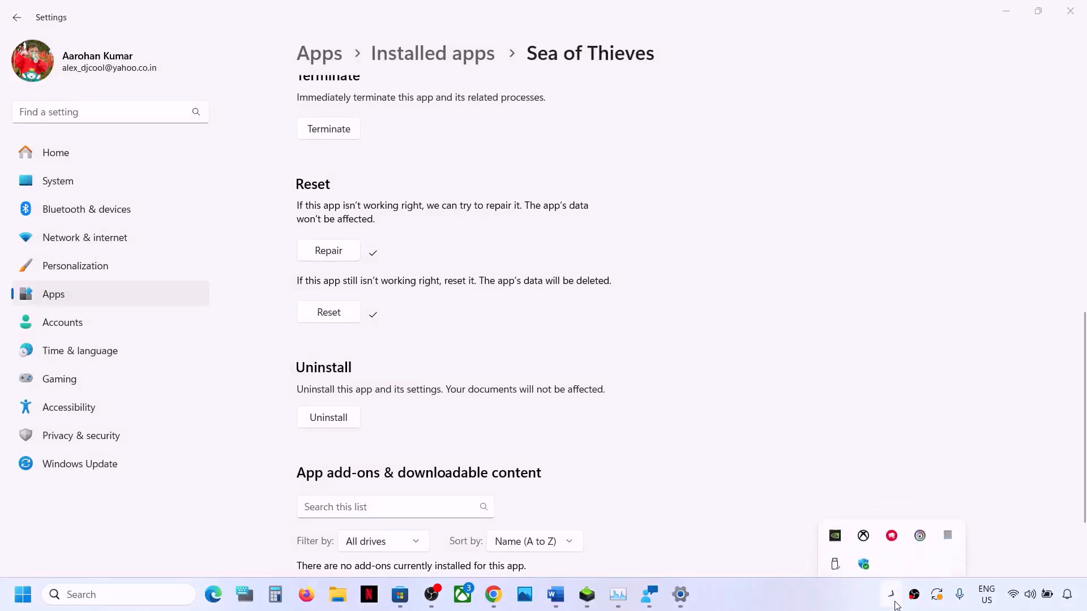
click(864, 524)
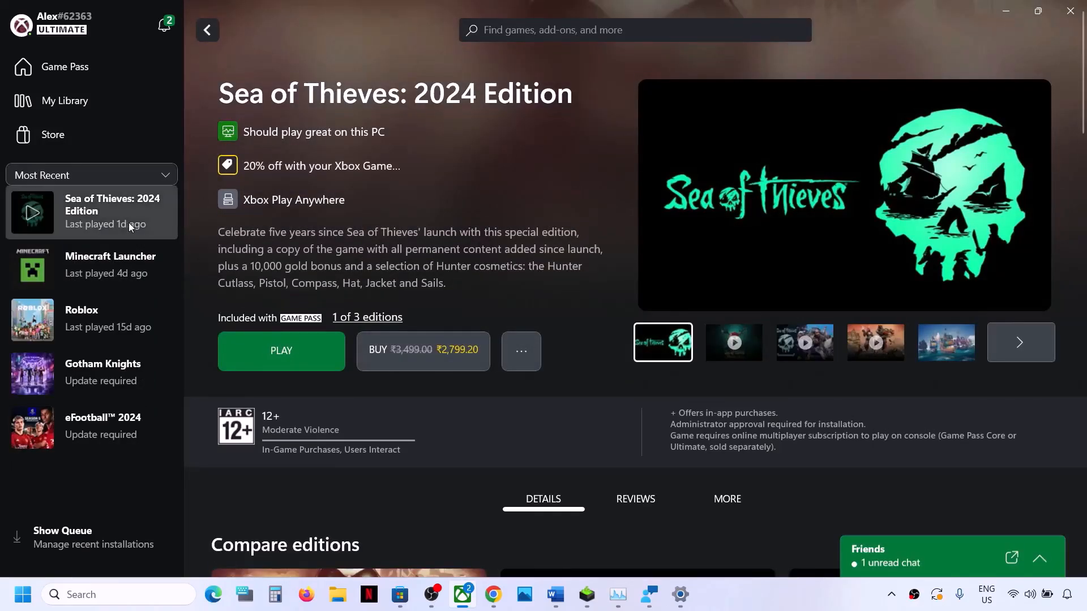
click(128, 222)
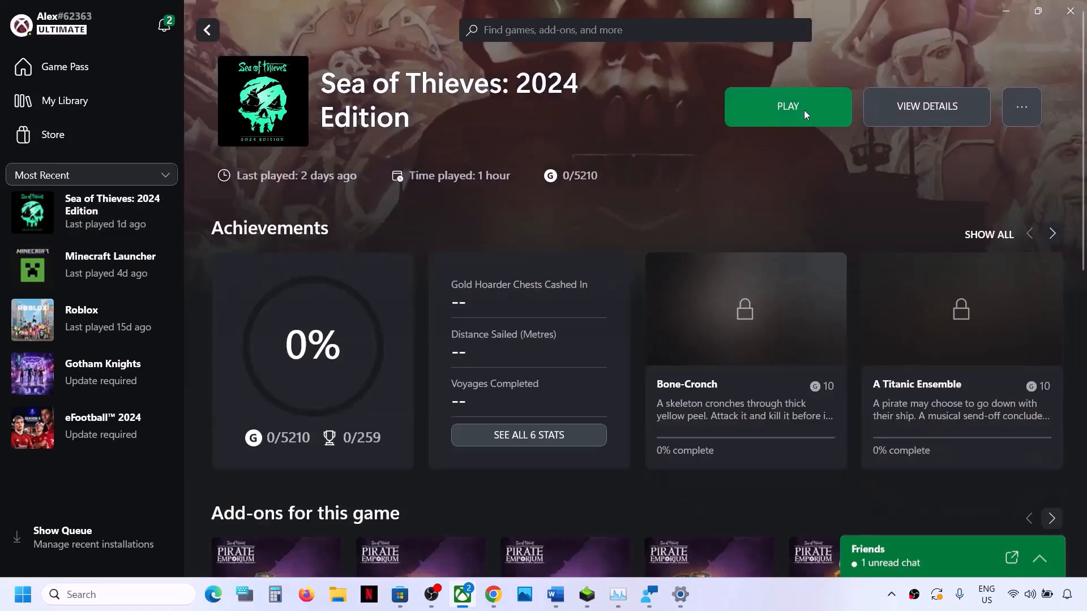
- Return to the Word checklist and highlight "Delete Microsoft Store Local Cache Files" in Step 8
click(557, 593)
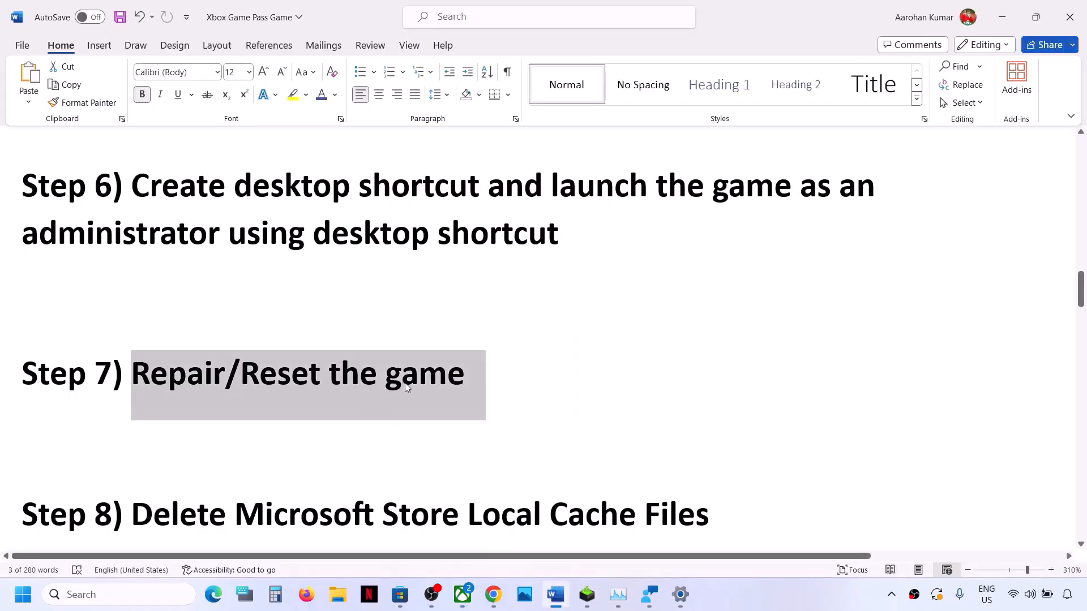
scroll(281, 428, down, 3)
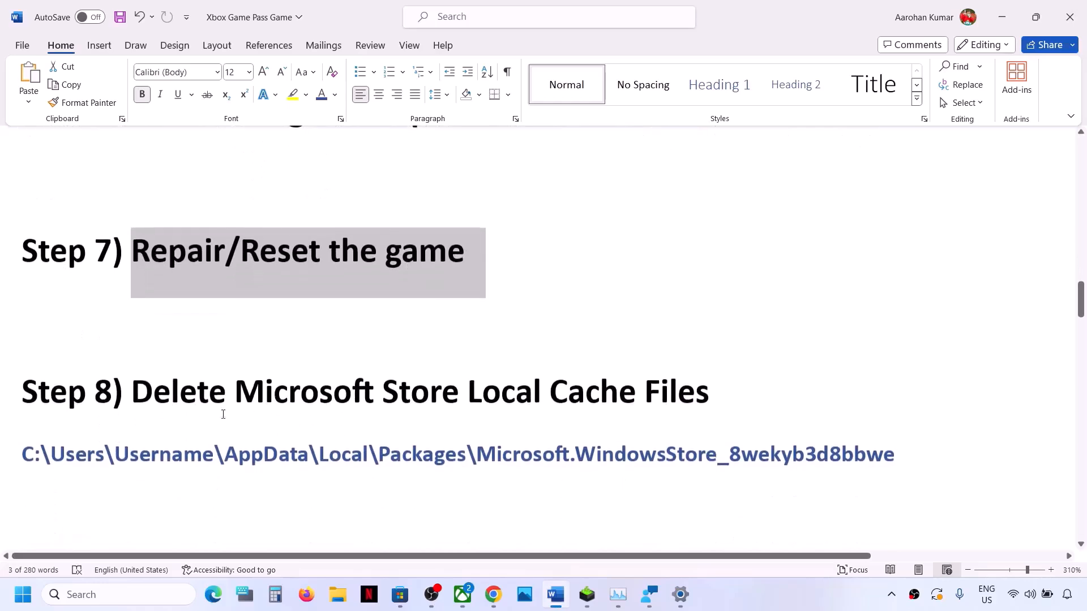
drag(128, 396, 711, 396)
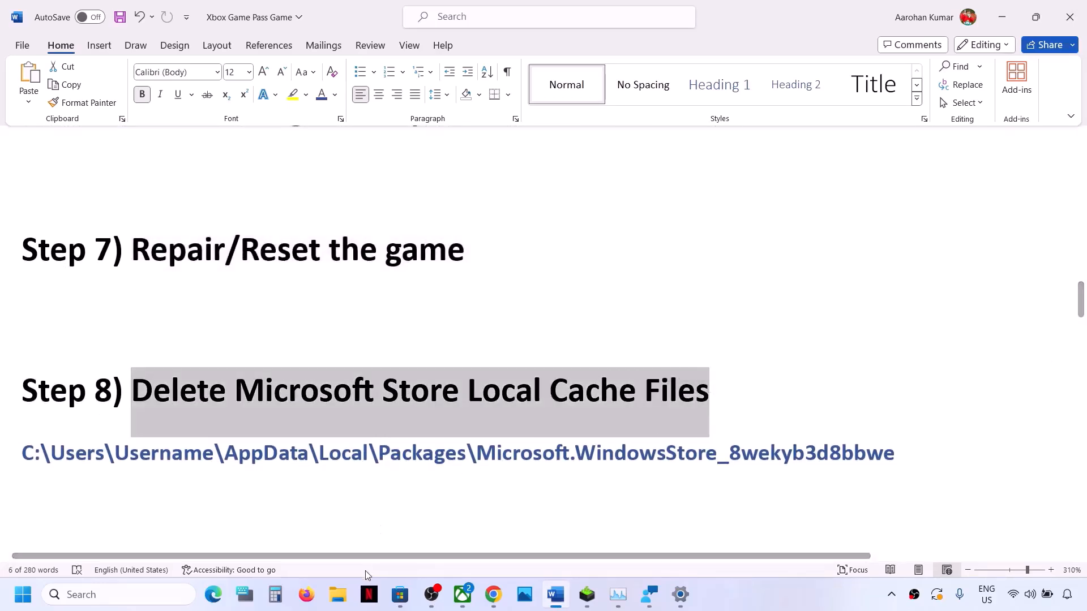
- In File Explorer, open the OS (C:) drive and go through the Users folder into the user's profile folder
click(338, 595)
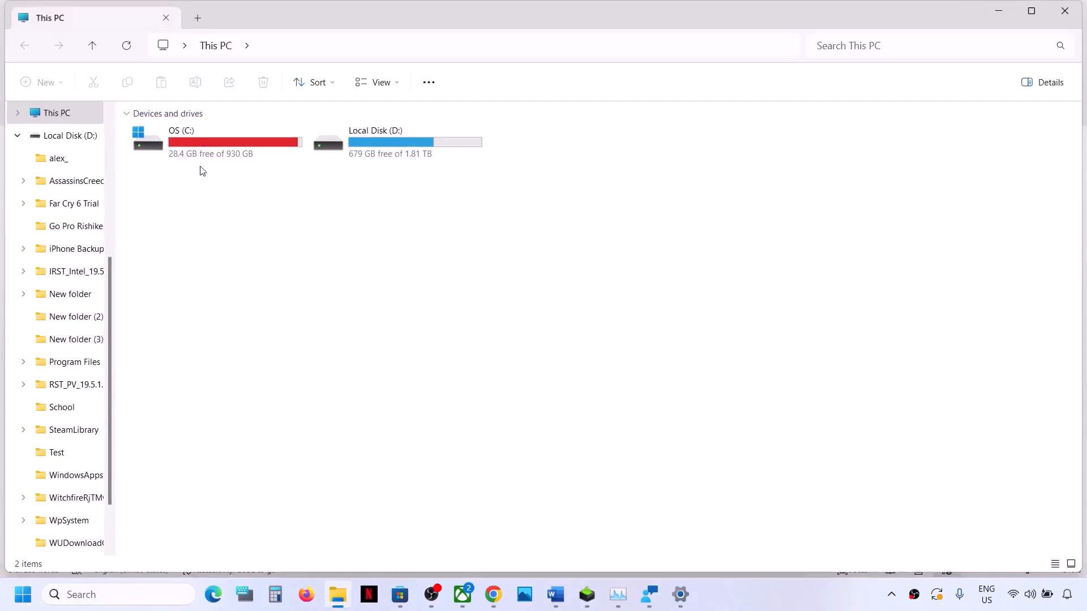
double_click(208, 152)
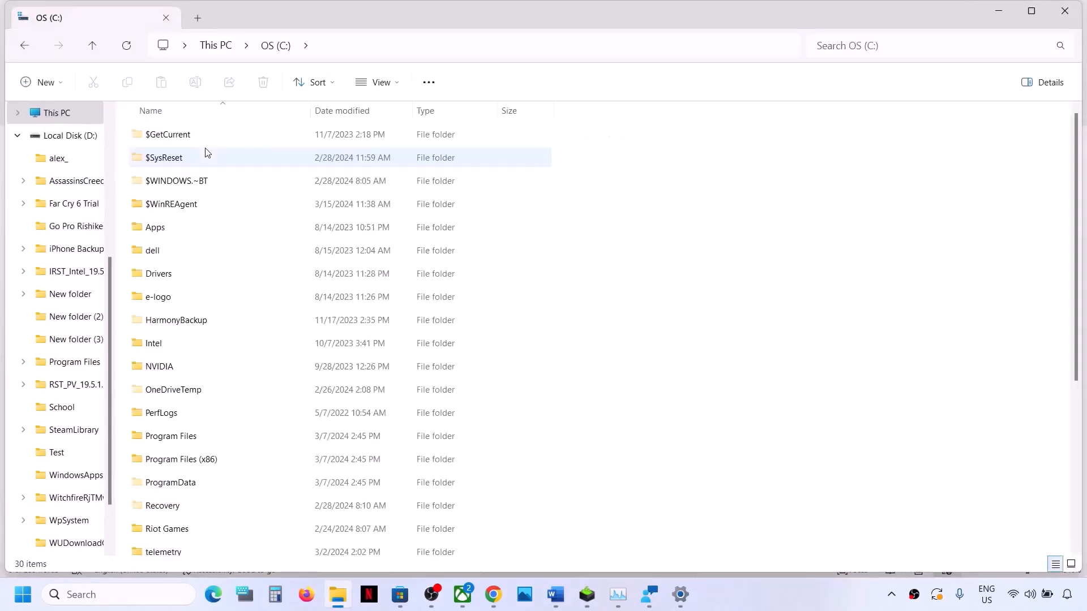
click(59, 115)
click(17, 136)
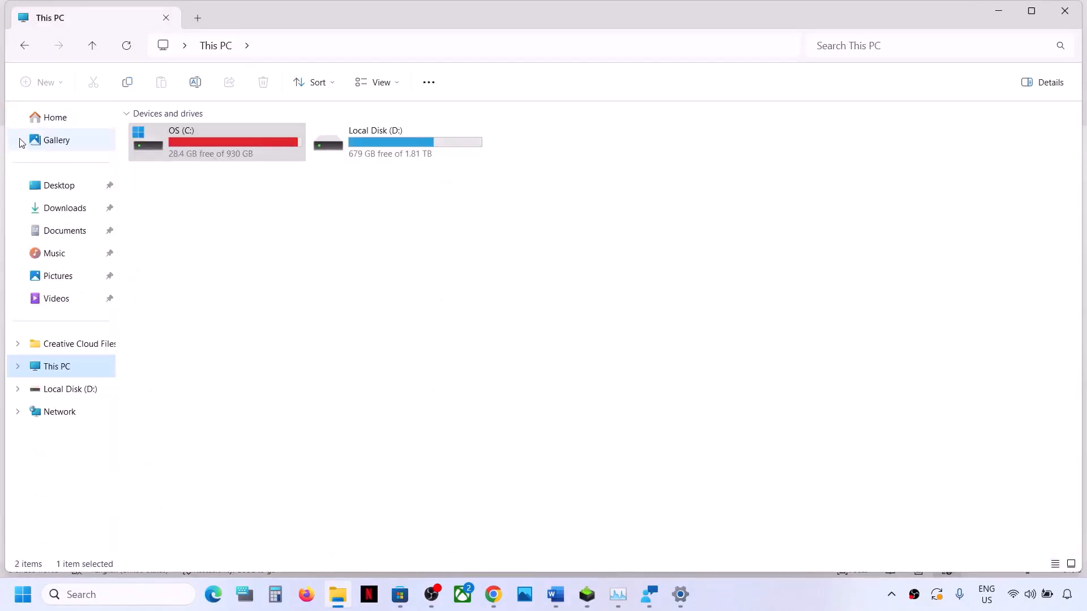
double_click(244, 148)
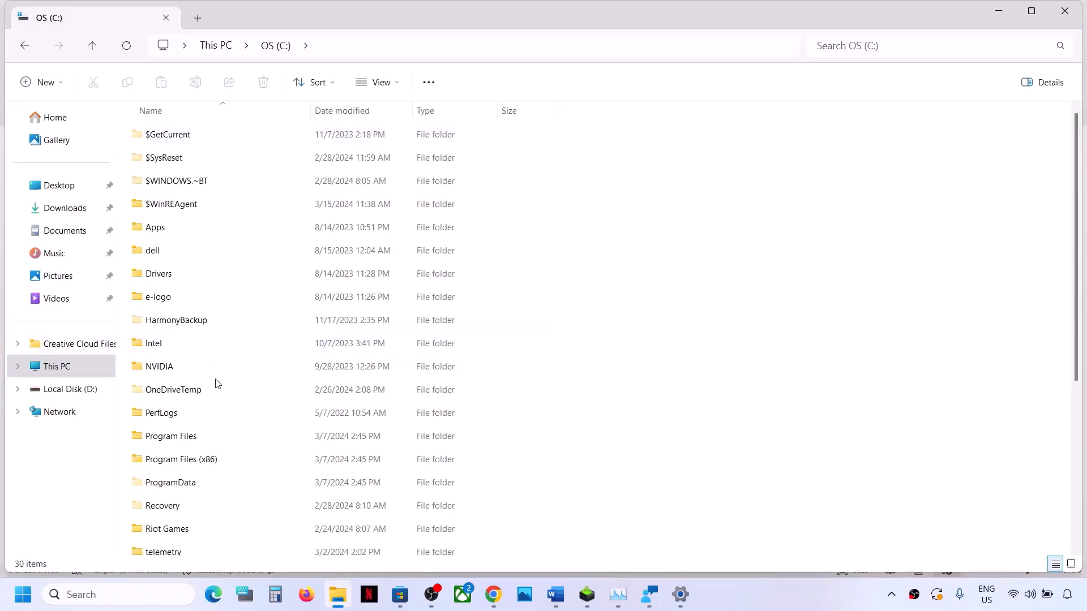
key(alt+Tab)
key(alt+Tab)
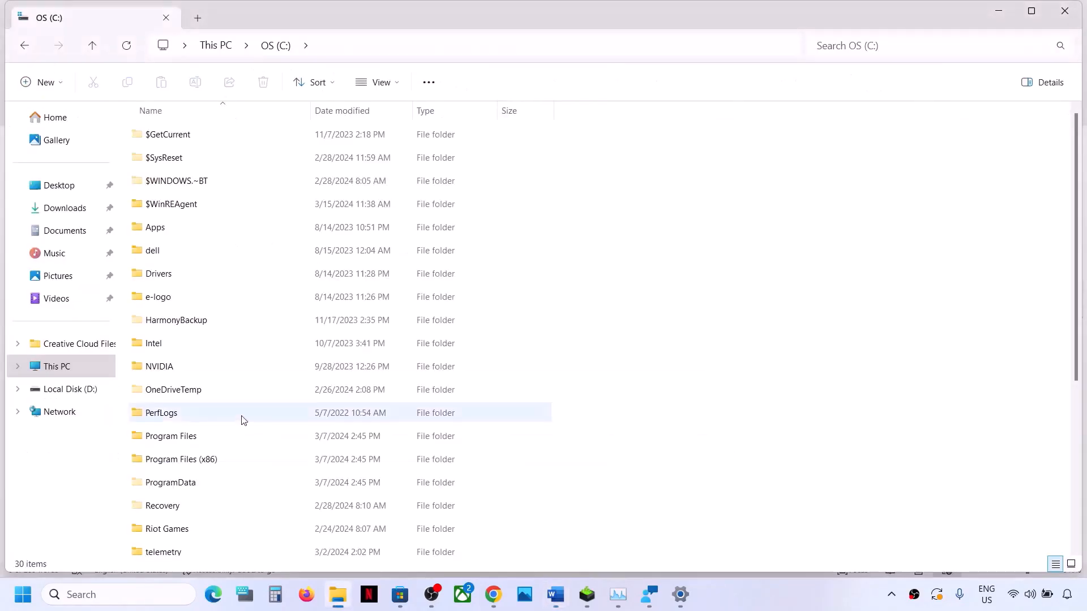
scroll(240, 418, down, 5)
double_click(151, 357)
click(163, 134)
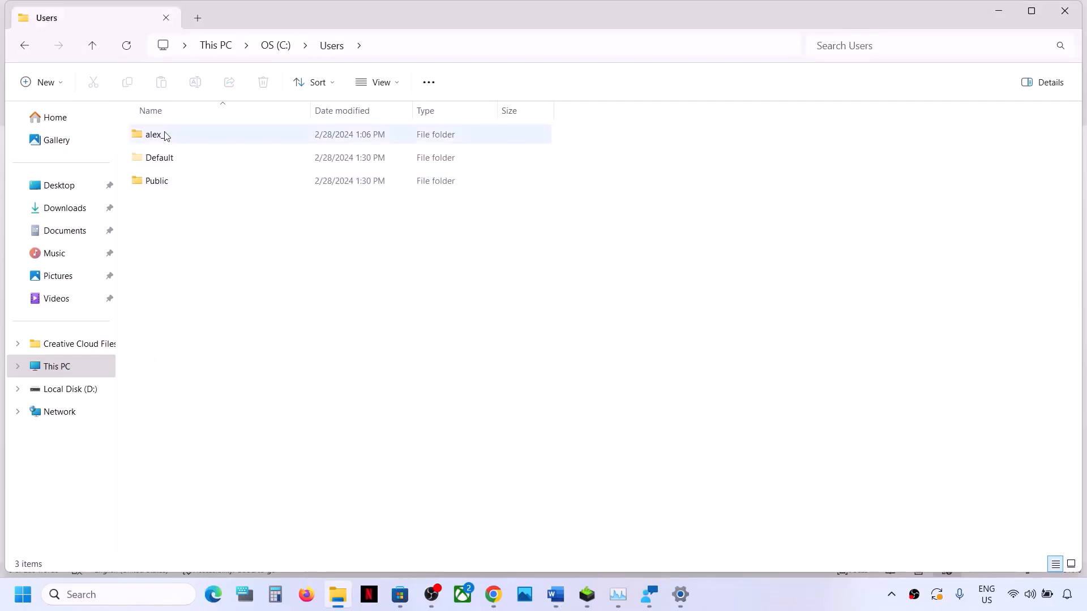
double_click(214, 134)
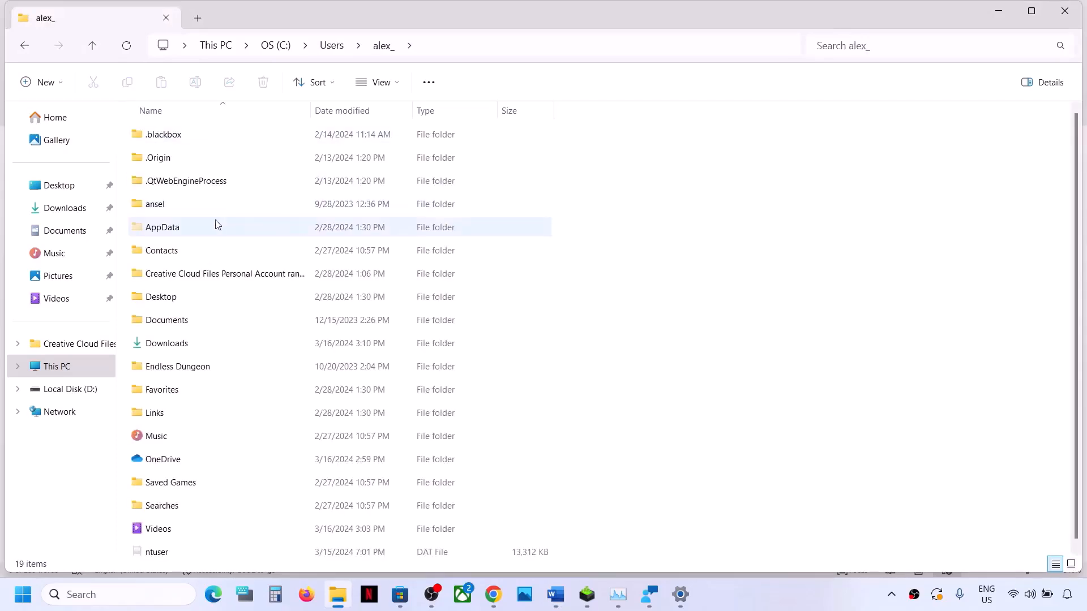
- Check whether the display of hidden items is enabled for finding the AppData folder
click(186, 232)
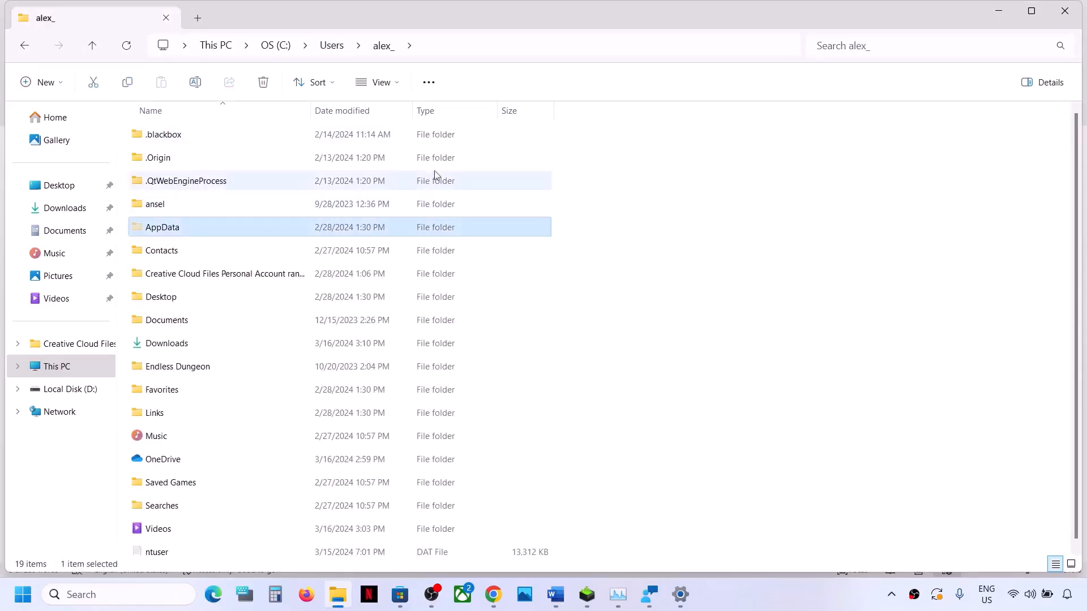
click(398, 85)
click(376, 347)
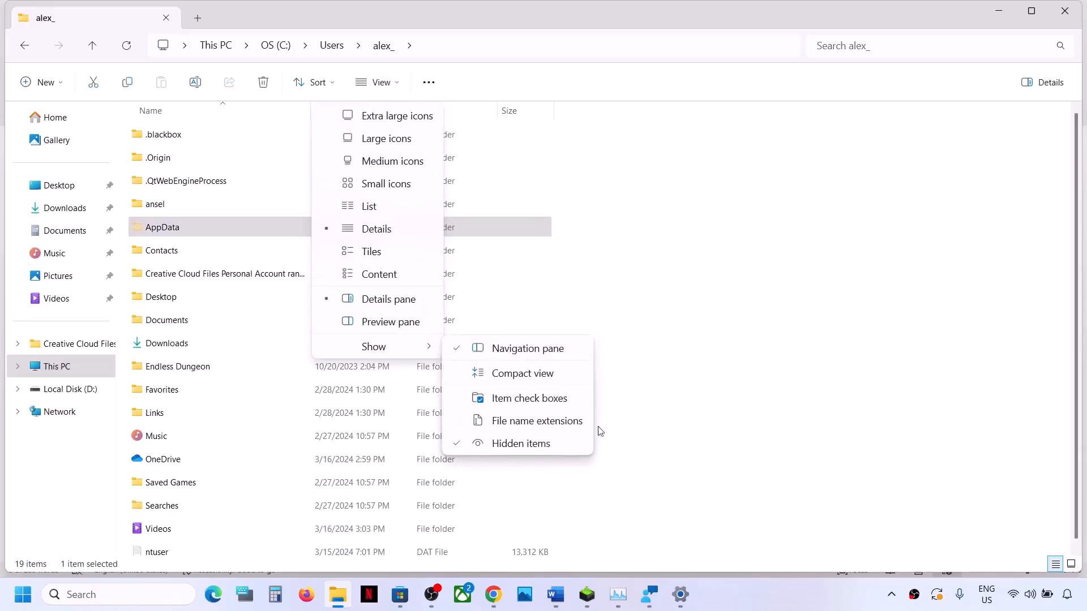
- Open the Packages folder inside AppData\Local
click(195, 231)
double_click(194, 231)
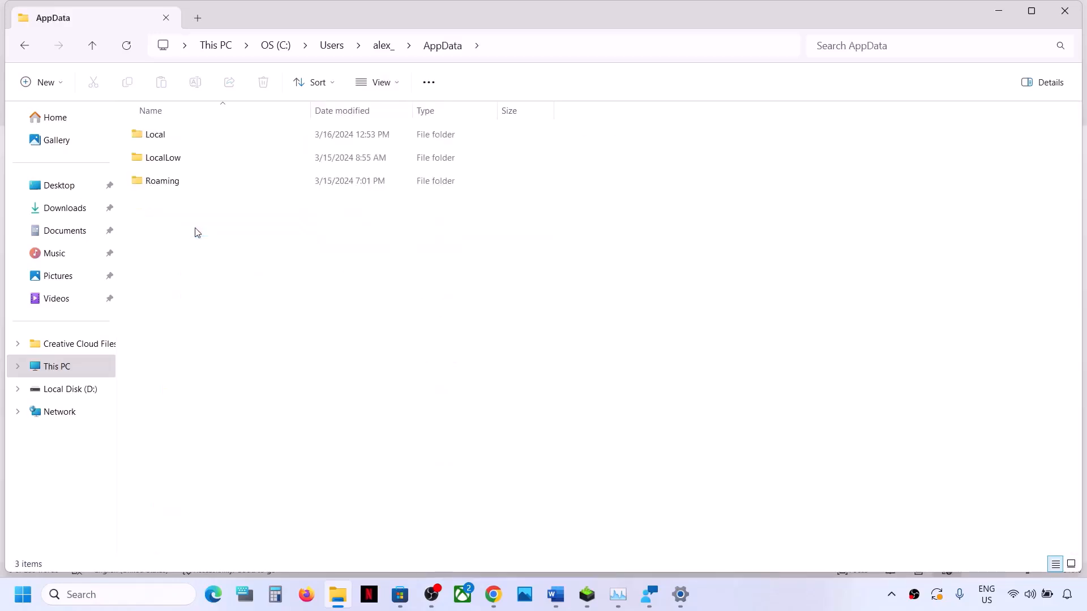
double_click(172, 140)
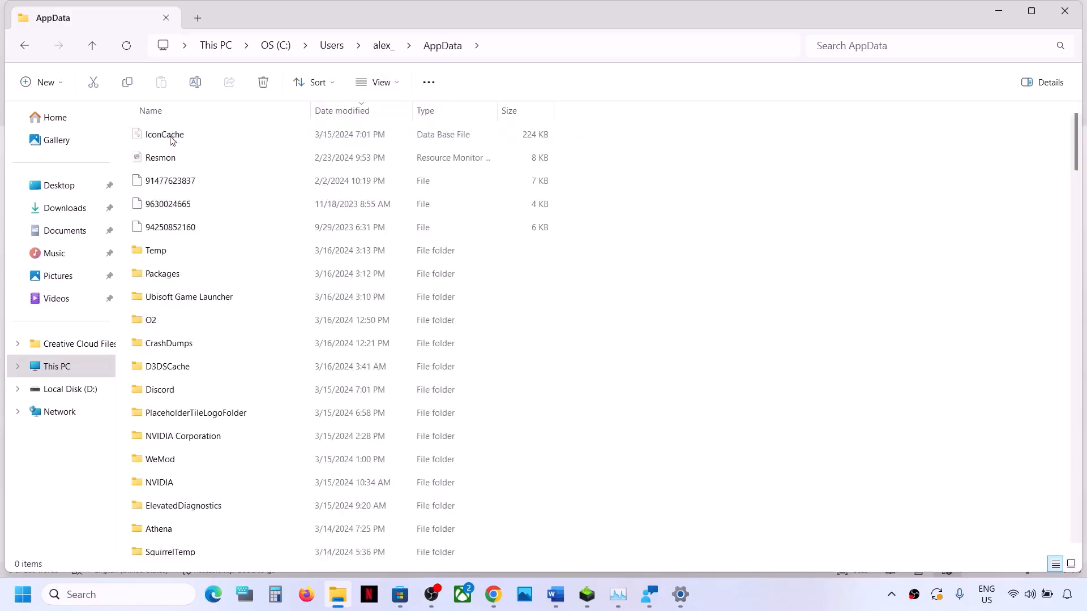
click(175, 275)
double_click(200, 280)
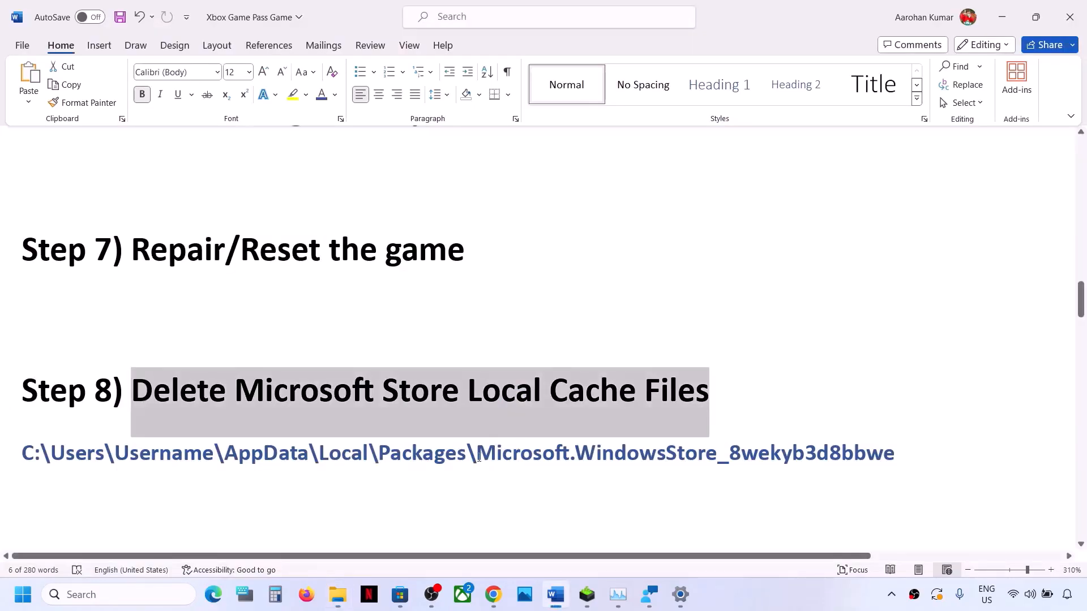
- Highlight the folder name Microsoft.WindowsStore_8wekyb3d8bbwe in the Word checklist, and find and open that folder within Packages in File Explorer
drag(478, 456, 895, 458)
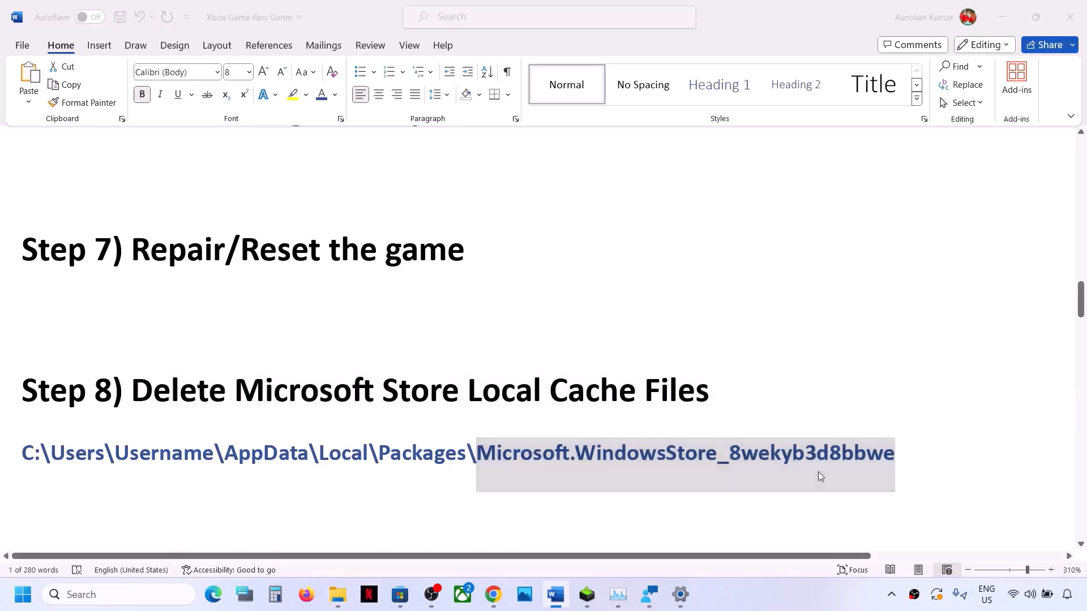
key(alt+Tab)
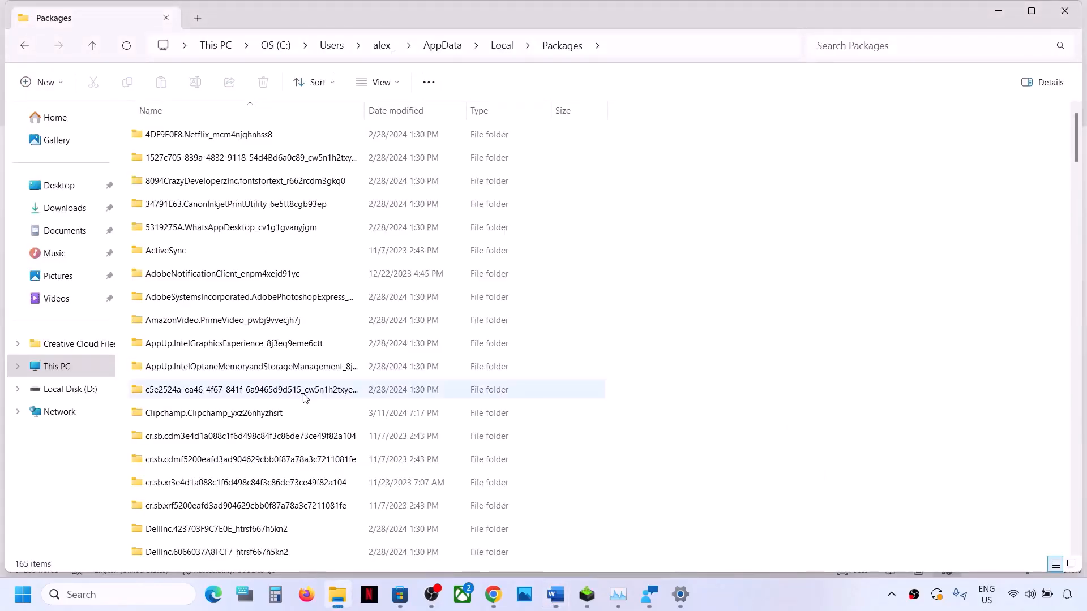
click(255, 108)
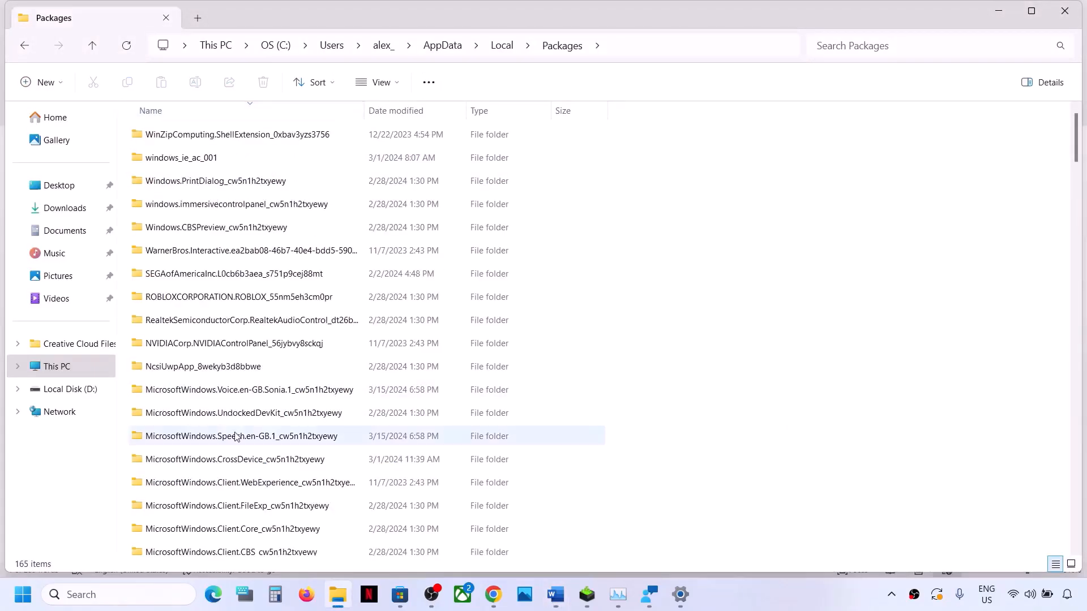
scroll(237, 436, down, 3)
scroll(237, 435, down, 3)
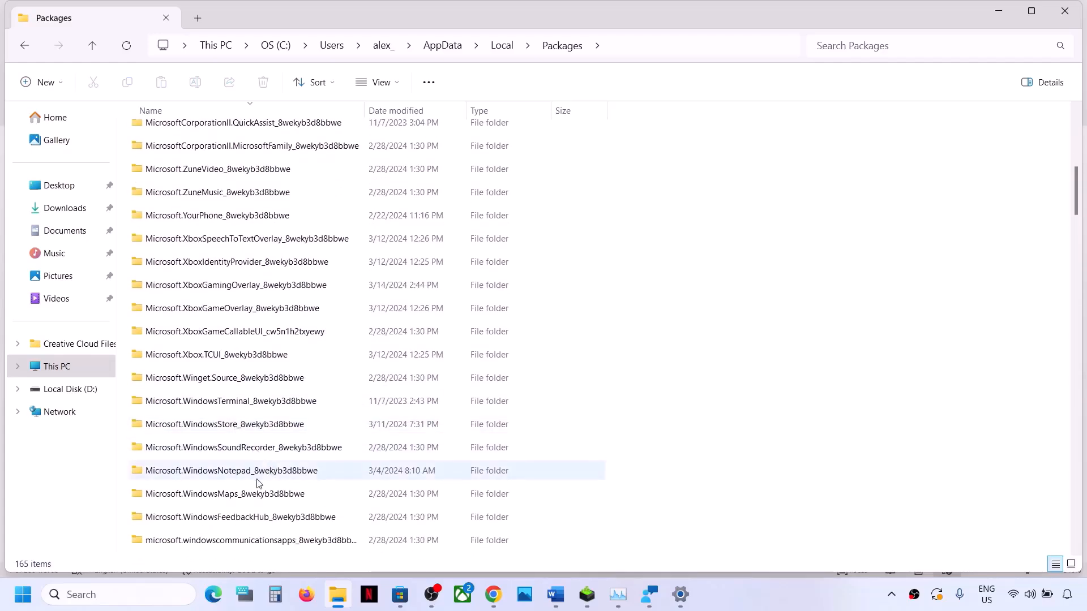
scroll(258, 483, down, 2)
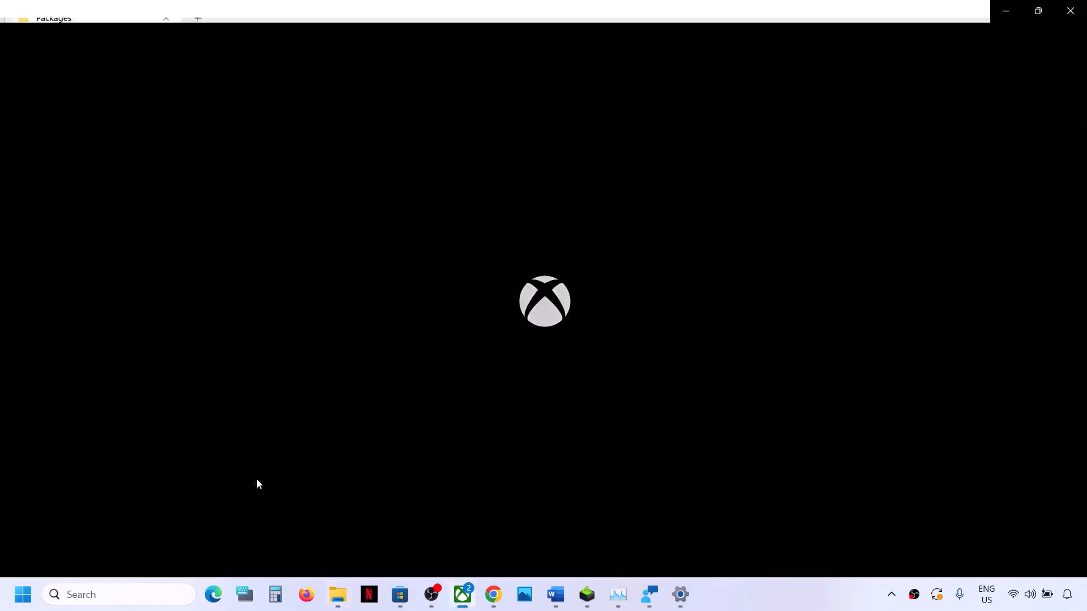
click(1009, 15)
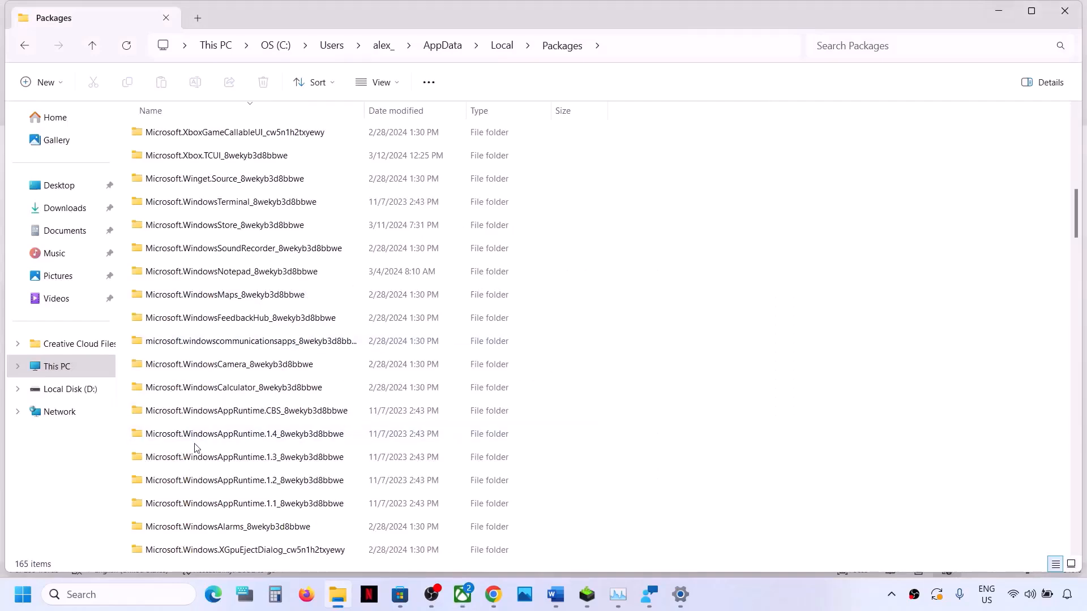
scroll(194, 445, down, 3)
scroll(195, 447, down, 15)
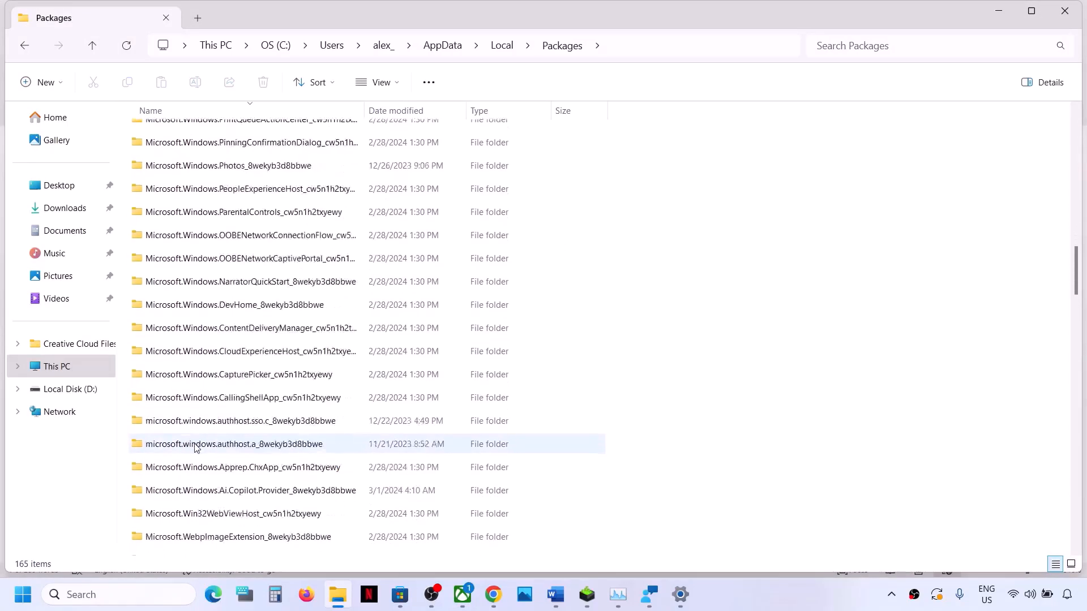
scroll(194, 448, down, 1)
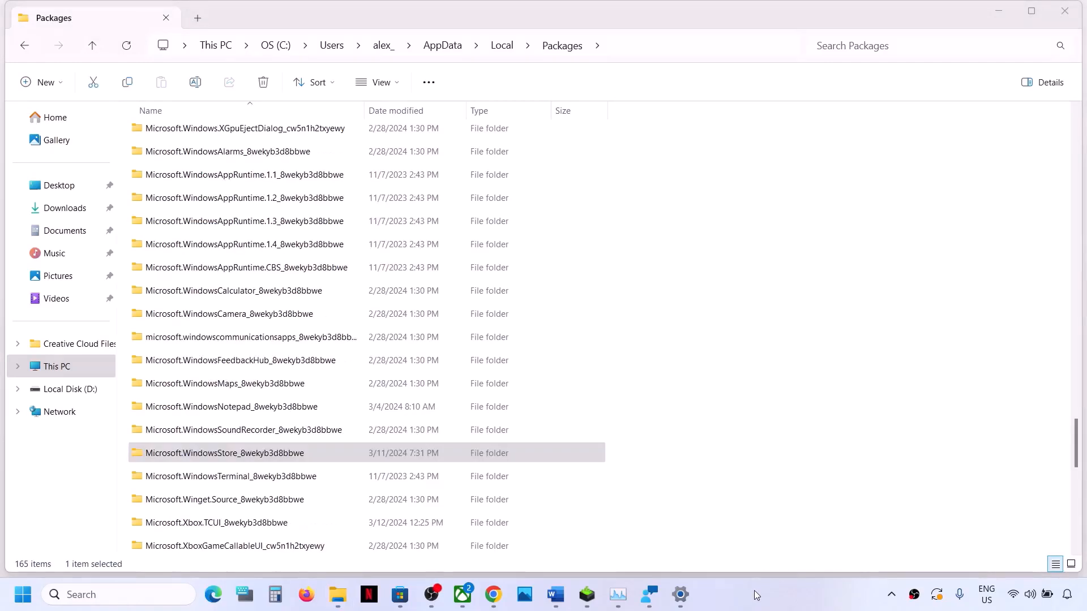
click(242, 456)
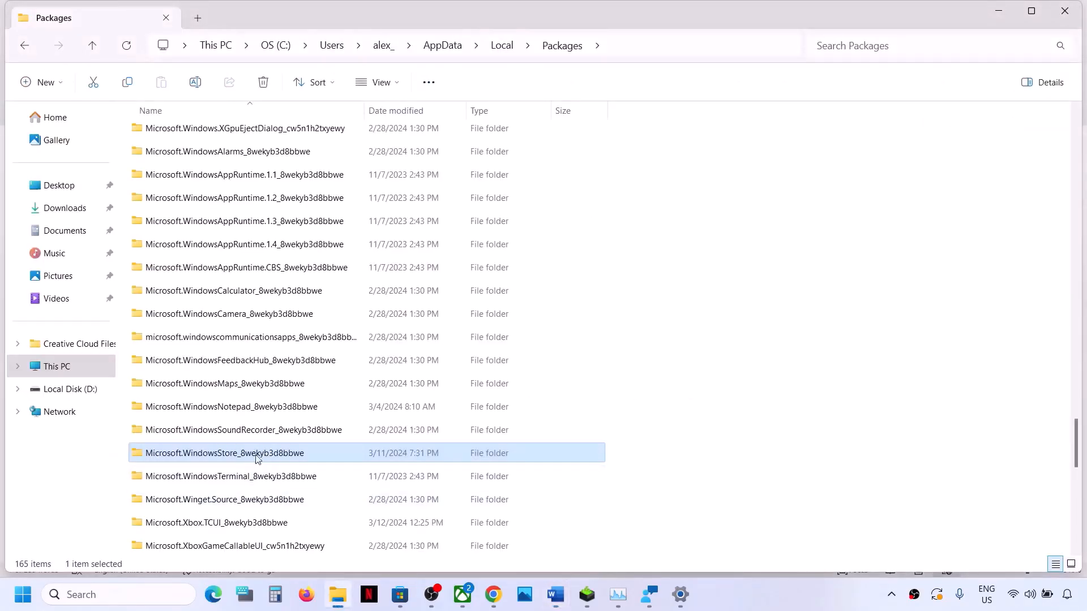
double_click(262, 458)
- Delete the LocalCache folder inside the Microsoft.WindowsStore_8wekyb3d8bbwe folder
click(170, 186)
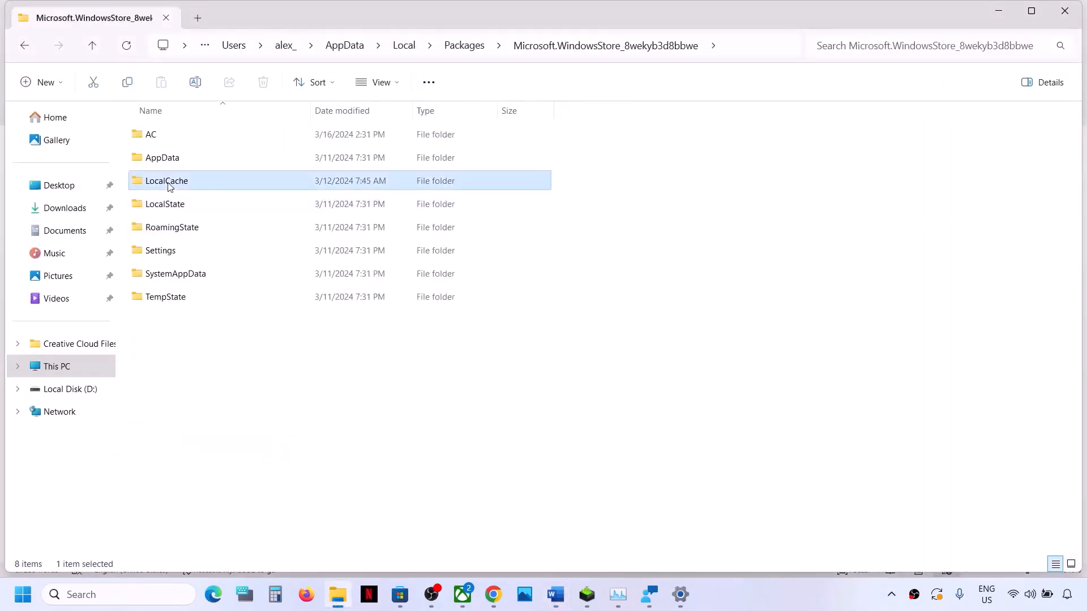
right_click(190, 185)
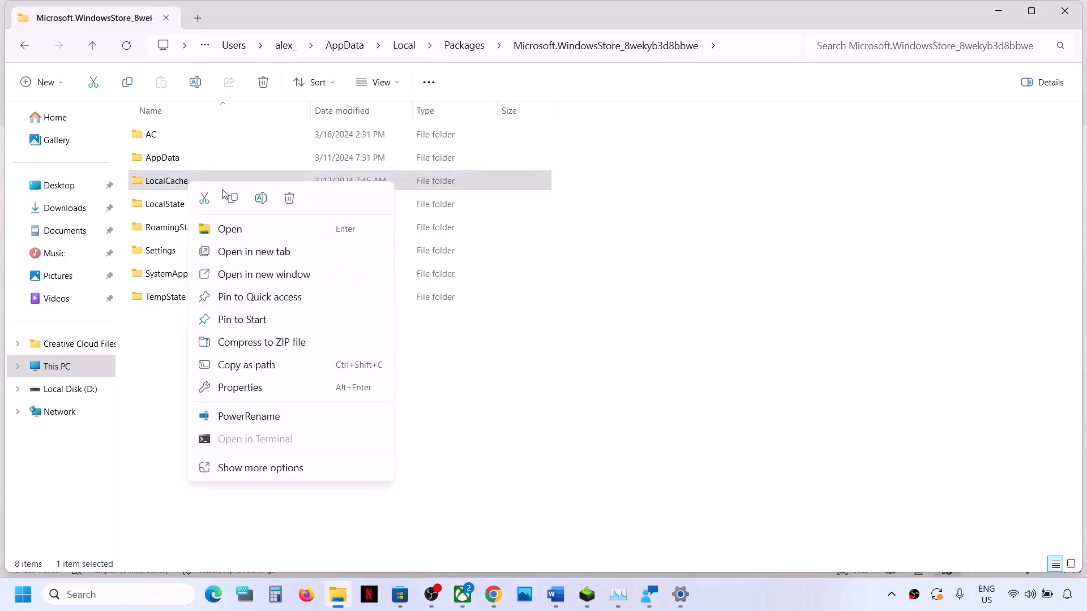
click(289, 199)
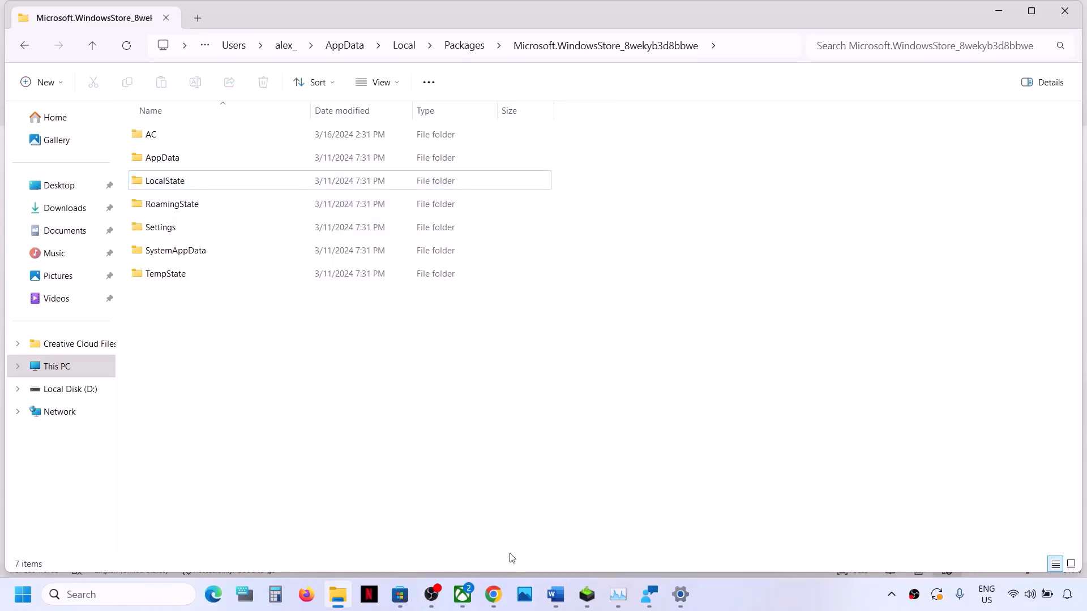
- Return to the Word checklist and highlight the Step 9 instruction about logging in with the same account in Xbox and Microsoft Store
mouse_move(561, 591)
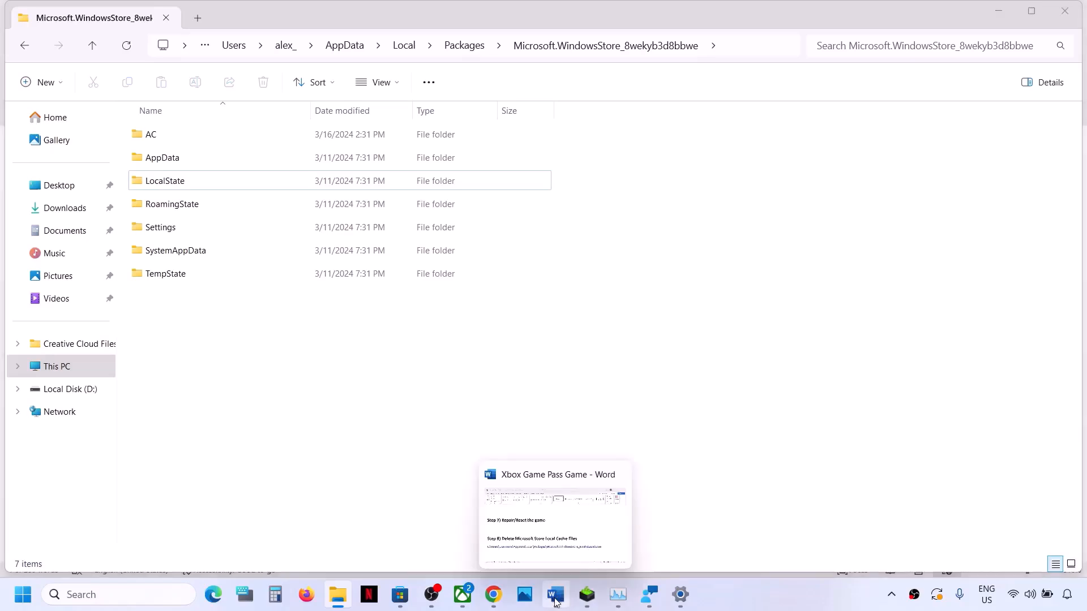
click(486, 508)
scroll(360, 463, down, 3)
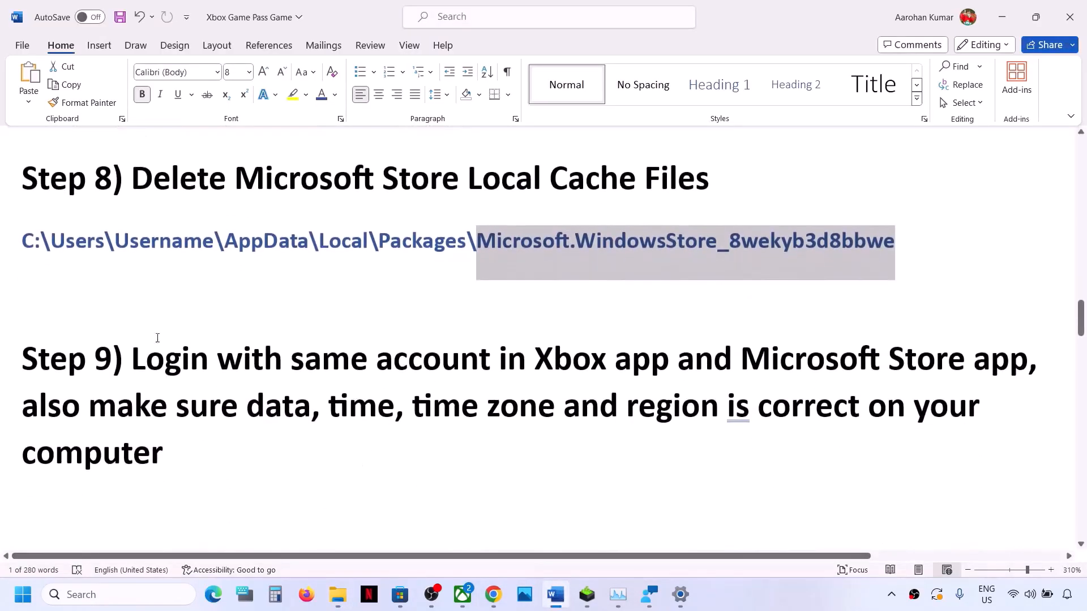
drag(138, 362, 947, 369)
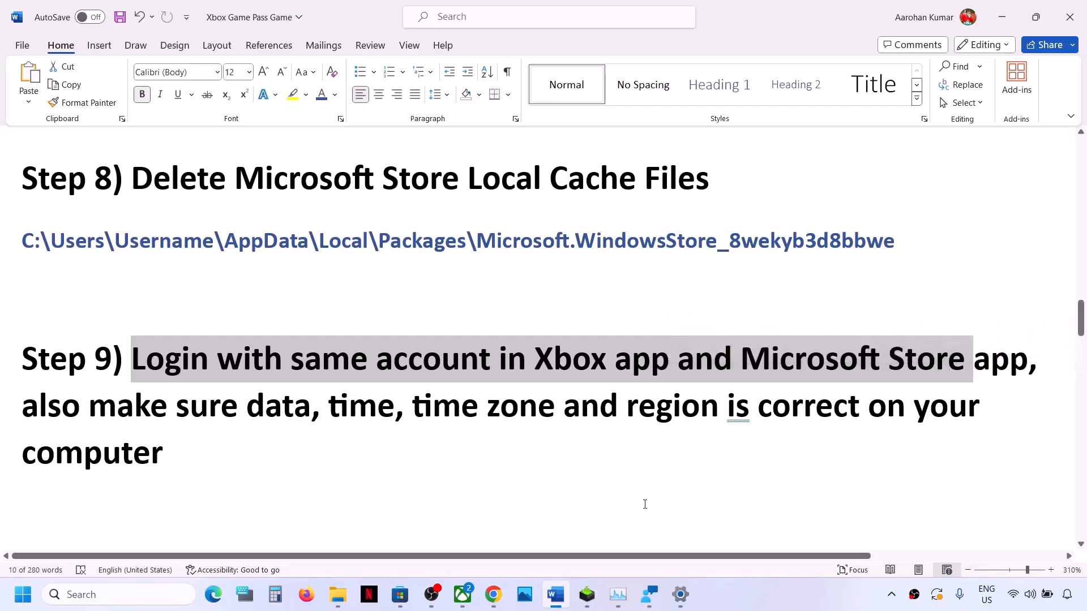
- Switch to Microsoft Store and sign out of the current account
click(399, 595)
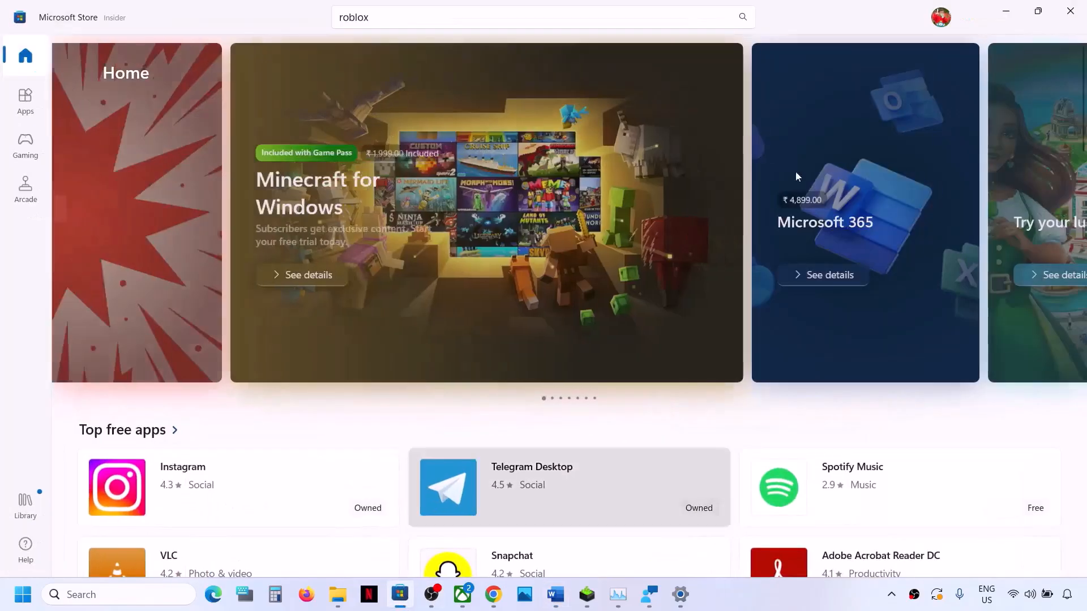
click(941, 19)
click(791, 78)
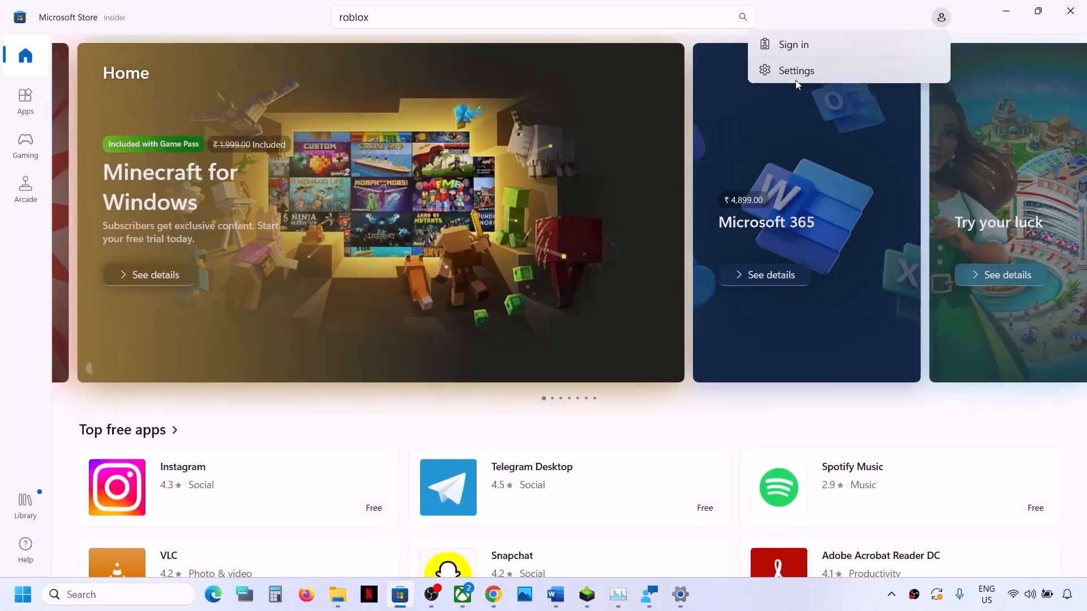
- Sign in to Microsoft Store with the second listed Microsoft account, entering the account PIN for verification
click(821, 45)
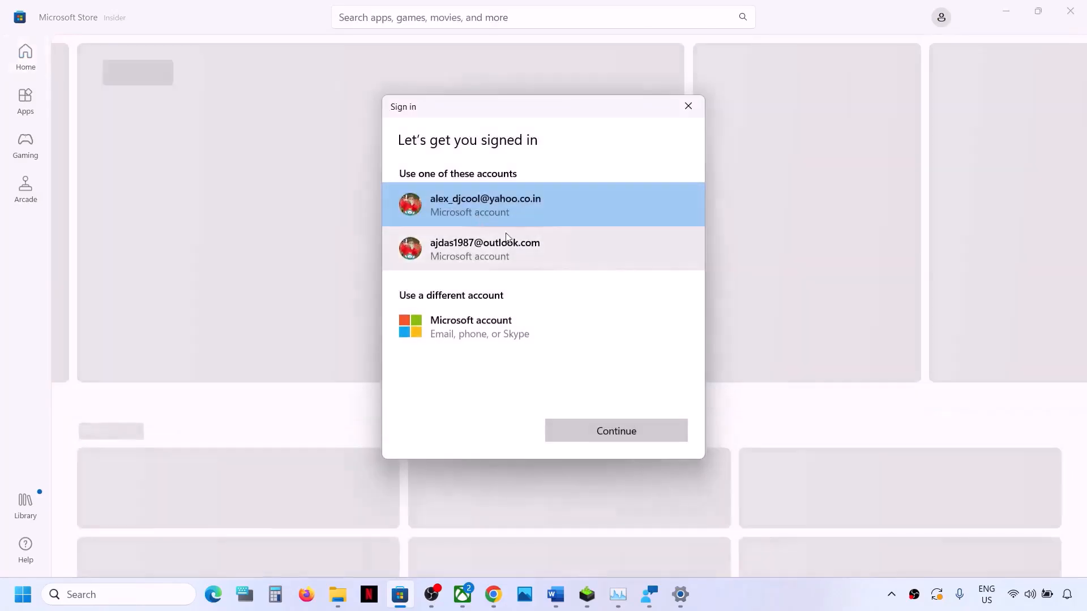
click(479, 249)
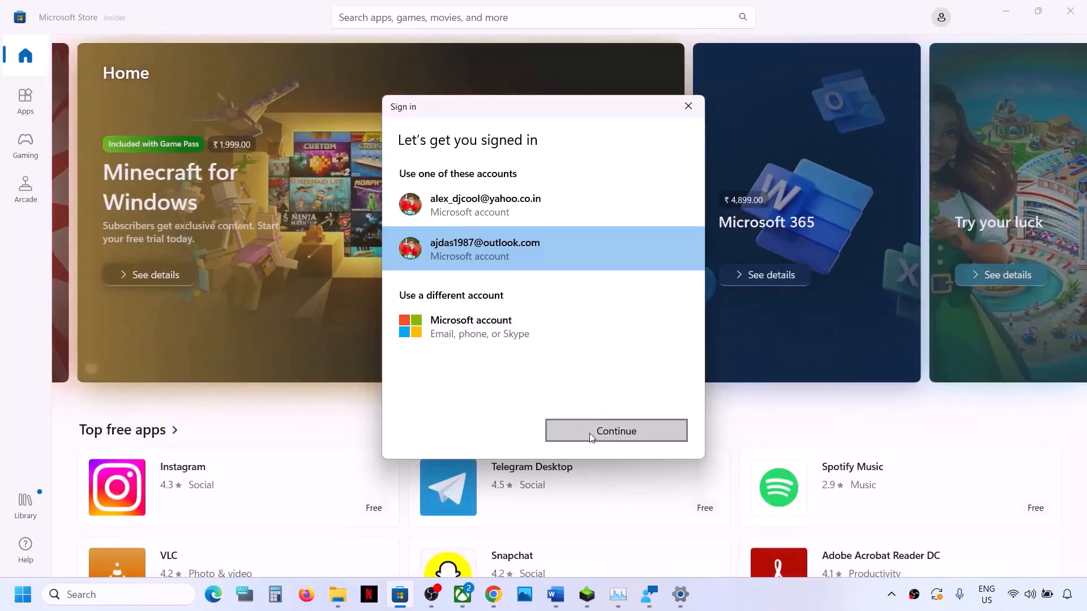
click(589, 433)
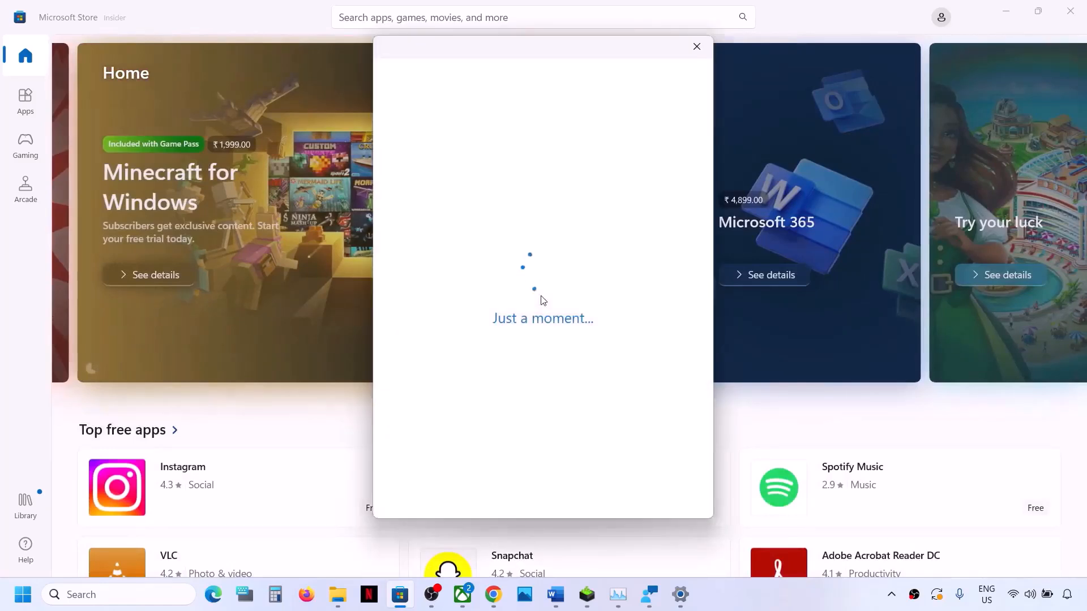
text(••••)
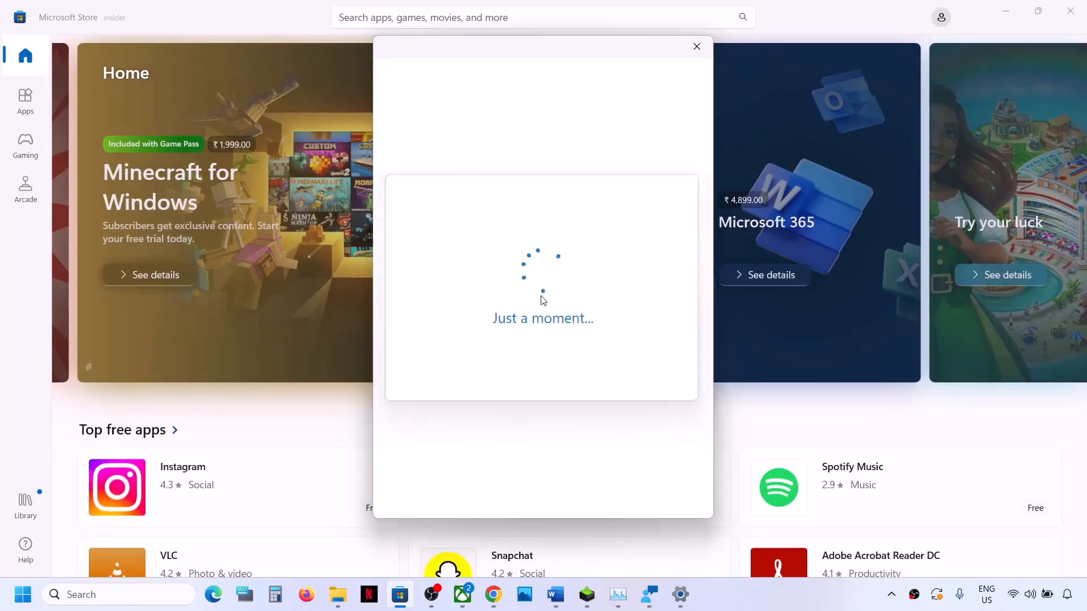
- Switch to the Xbox app and sign out of the current profile
click(462, 597)
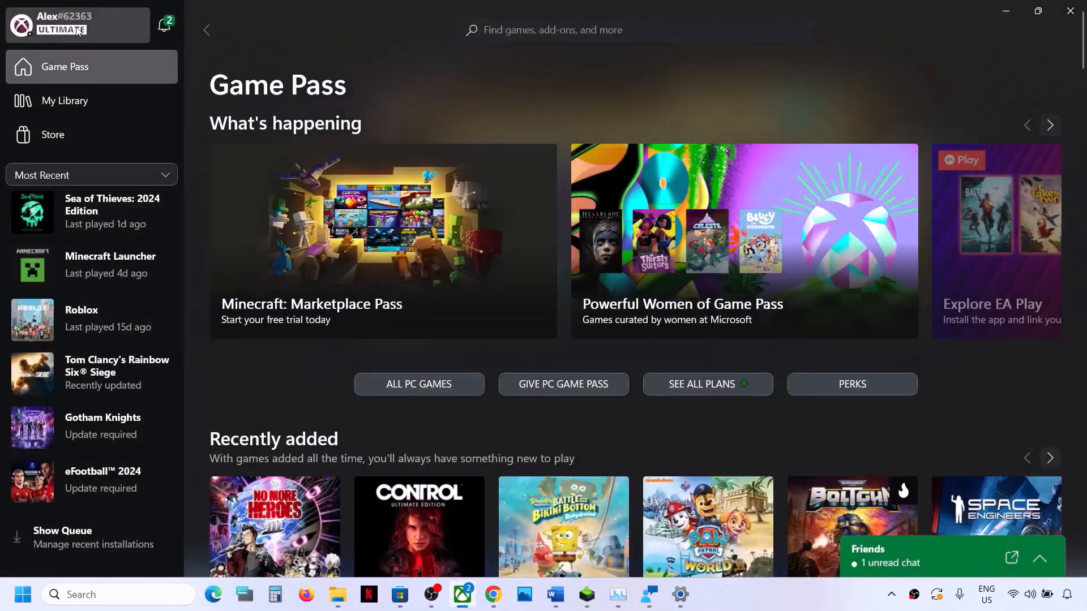
click(78, 30)
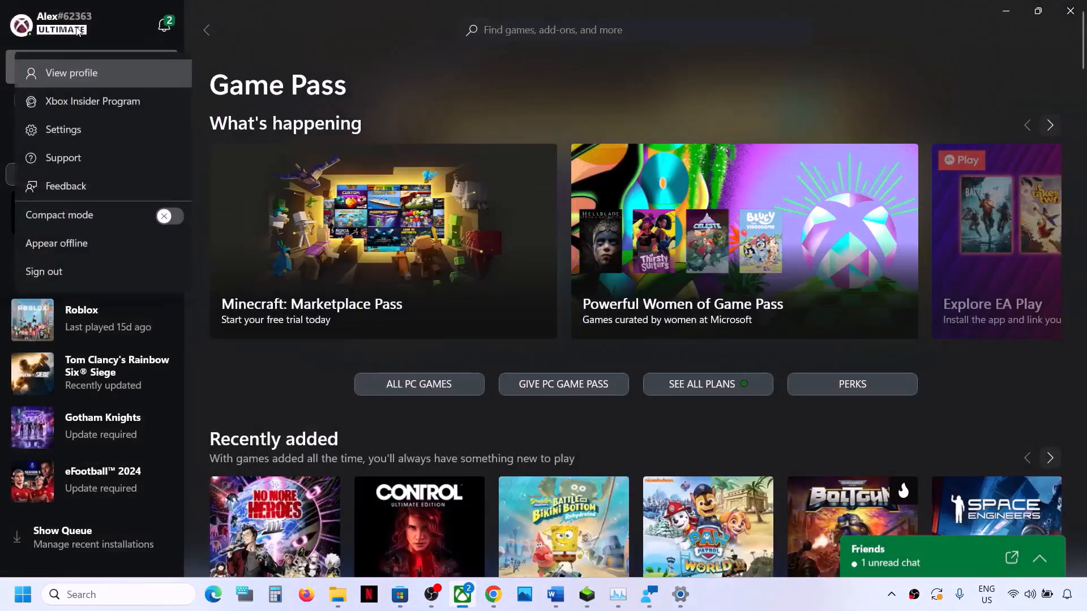
click(48, 285)
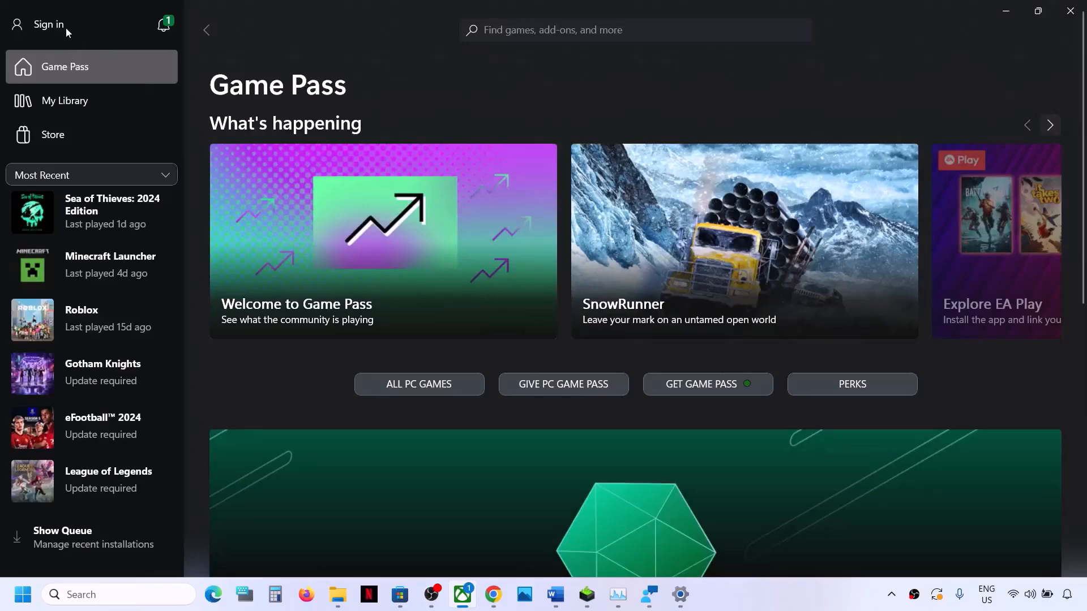
- Sign in to the Xbox app with the same second listed Microsoft account and continue past the welcome screen
click(66, 28)
click(44, 212)
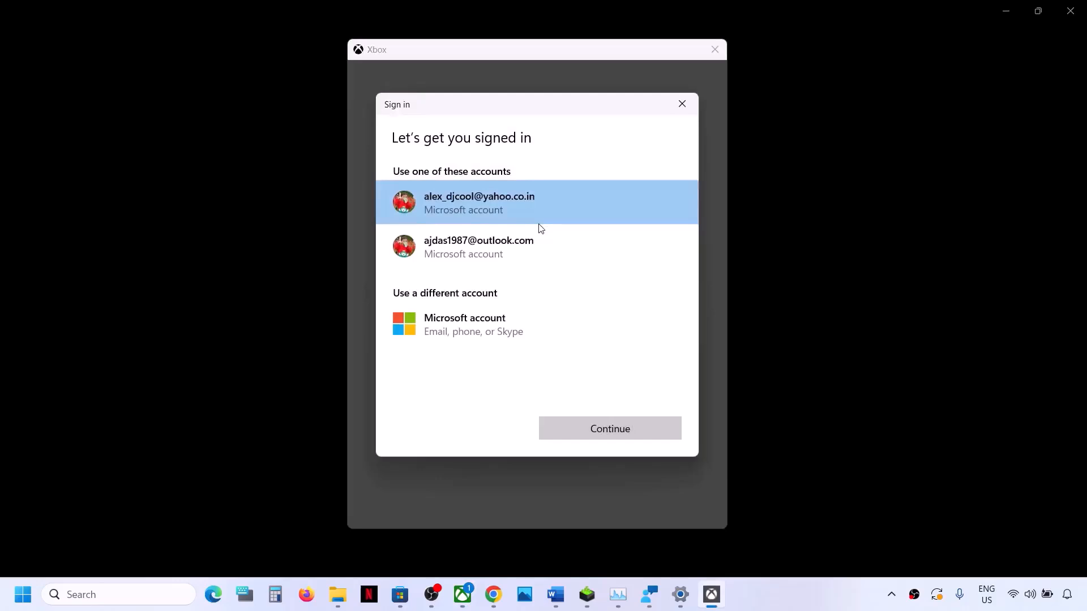
click(491, 263)
click(610, 419)
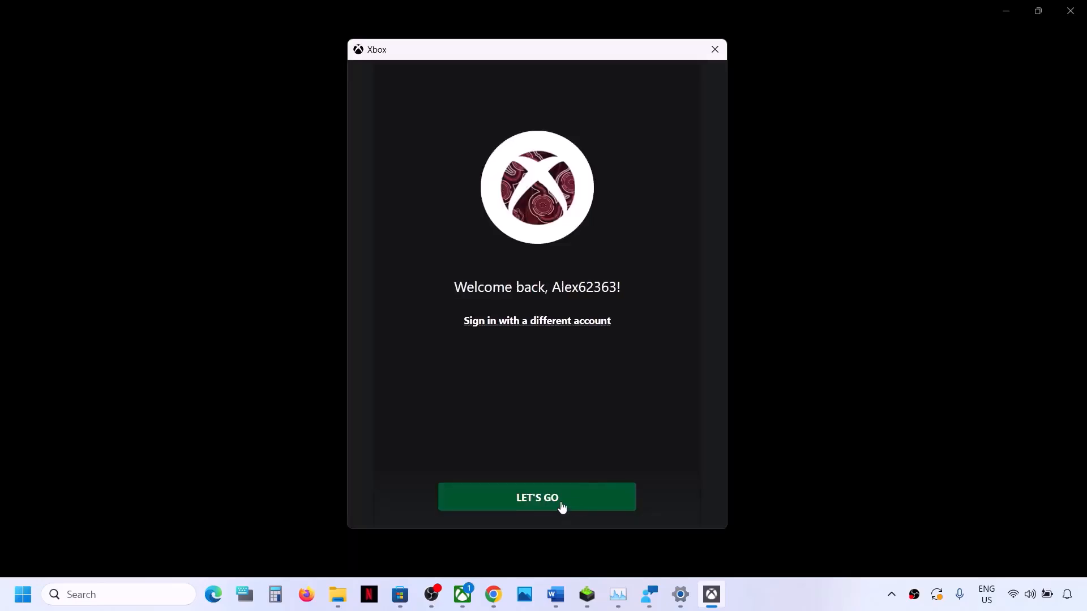
click(561, 504)
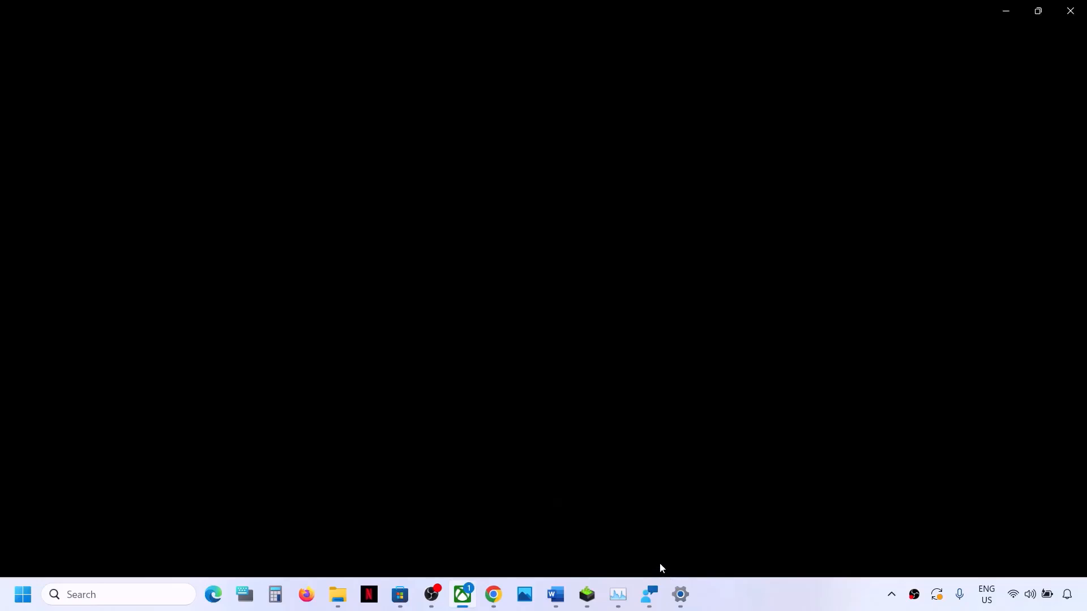
- Close the unneeded monitoring app, and in the Word checklist highlight the Step 9 text about date, time, time zone and region
right_click(618, 595)
click(602, 565)
click(556, 595)
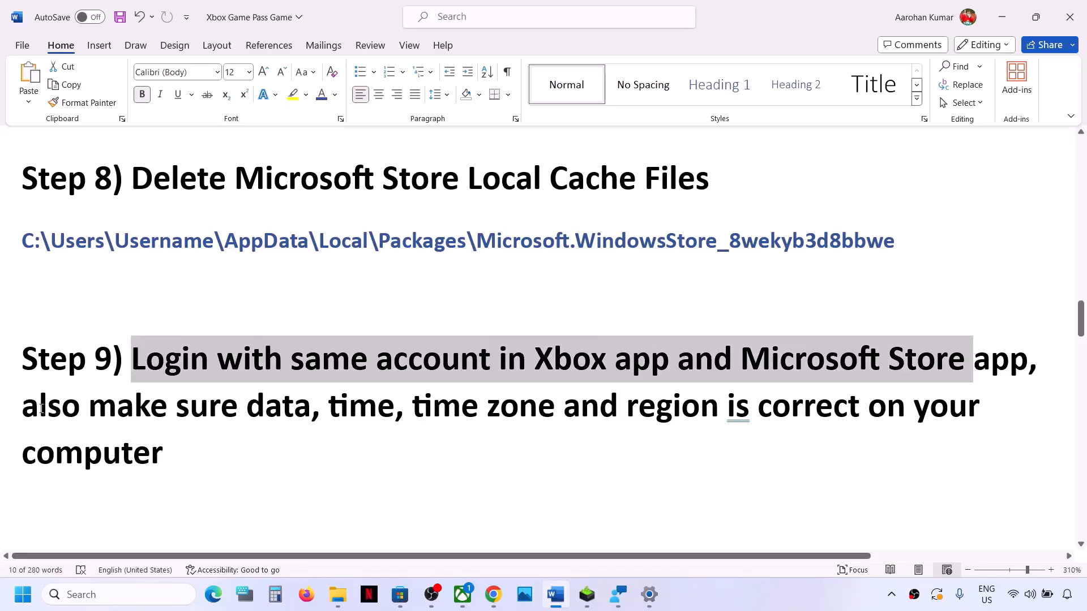
drag(41, 409, 656, 421)
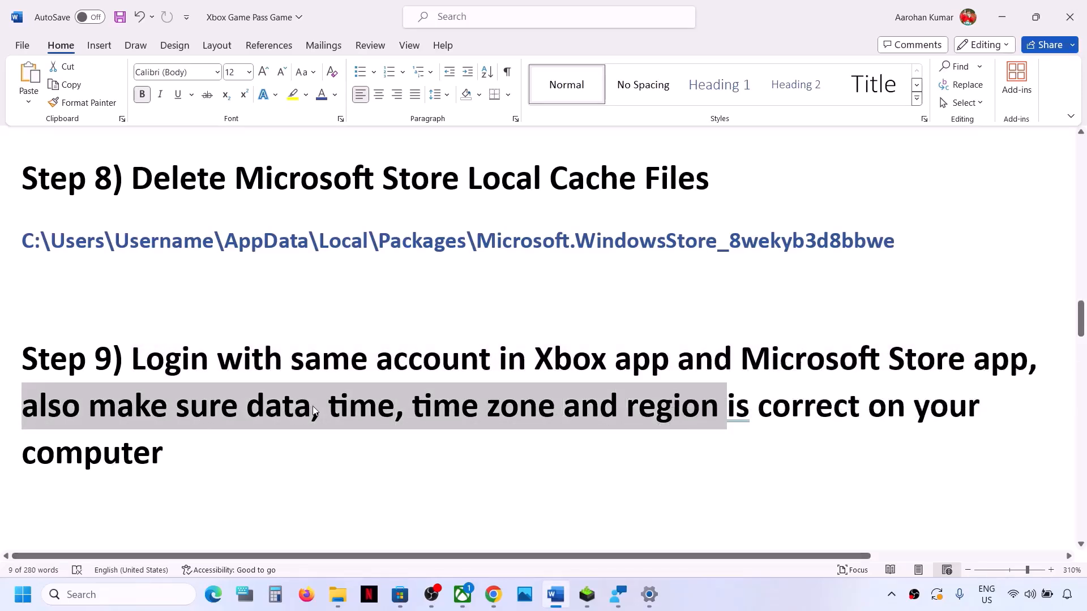
- Correct the word "data" to "date" in Step 9 of the checklist
click(314, 412)
key(BackSpace)
text(e)
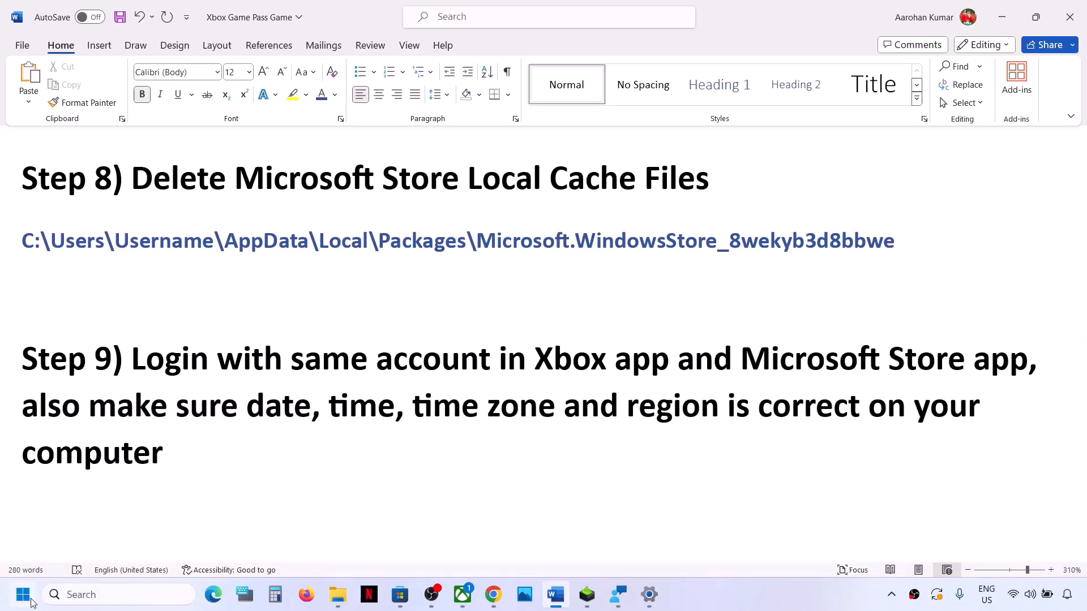
- Open the Date & time page in Windows Settings and synchronize the clock with the time server
click(29, 599)
click(269, 235)
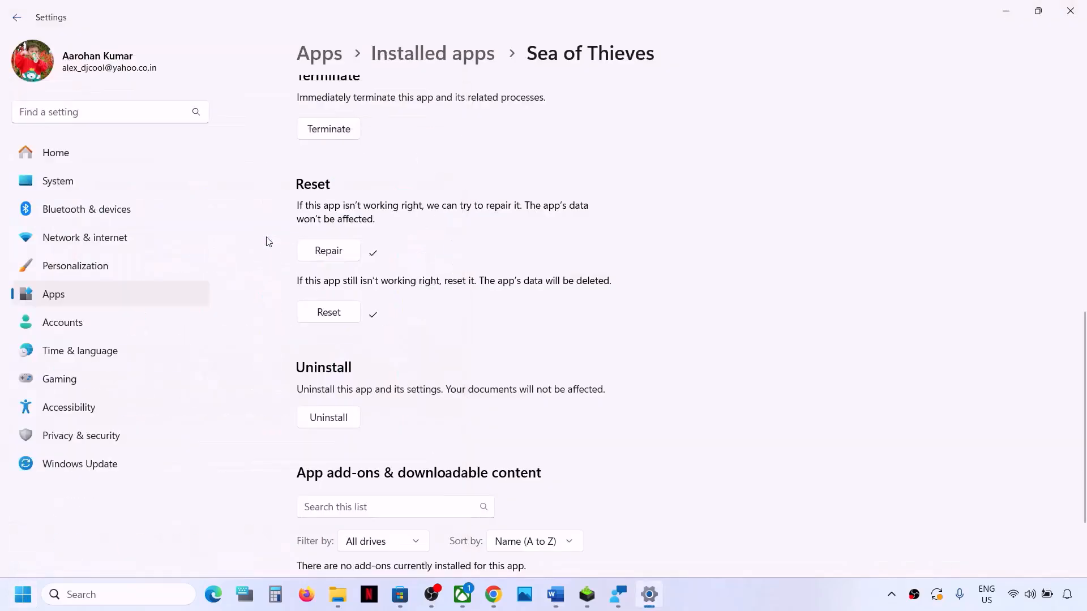
click(65, 352)
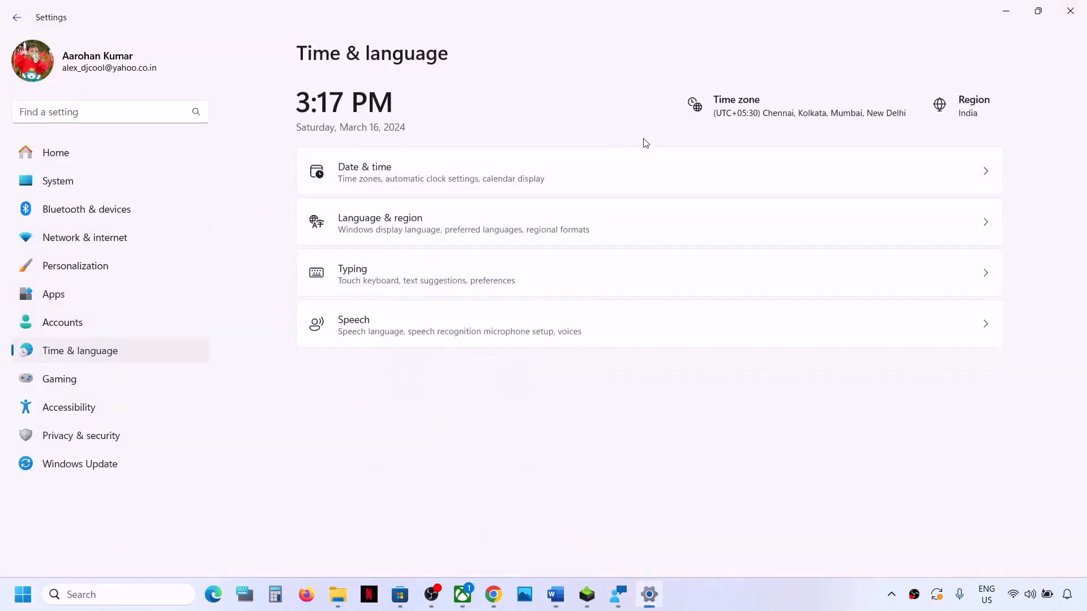
click(390, 180)
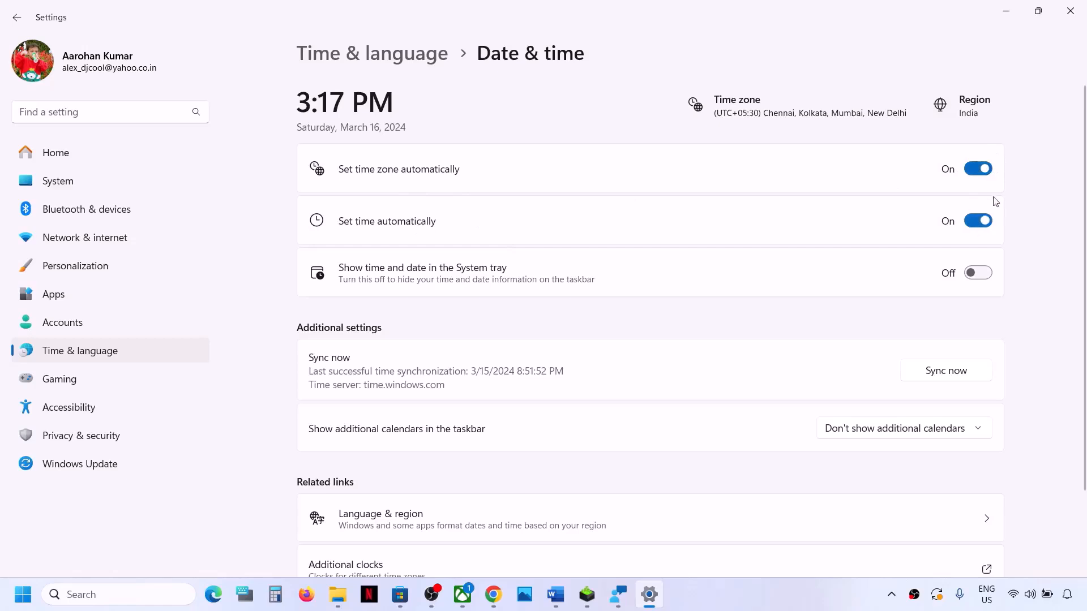
click(957, 377)
- Review the Country or region choice under Language & region, and close Settings
click(152, 351)
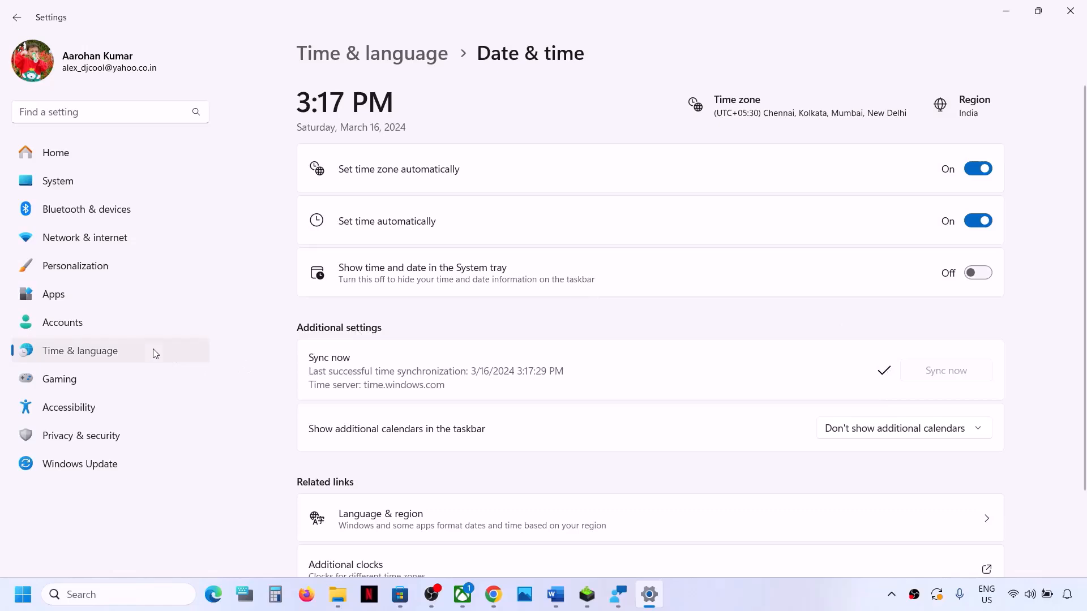
click(458, 219)
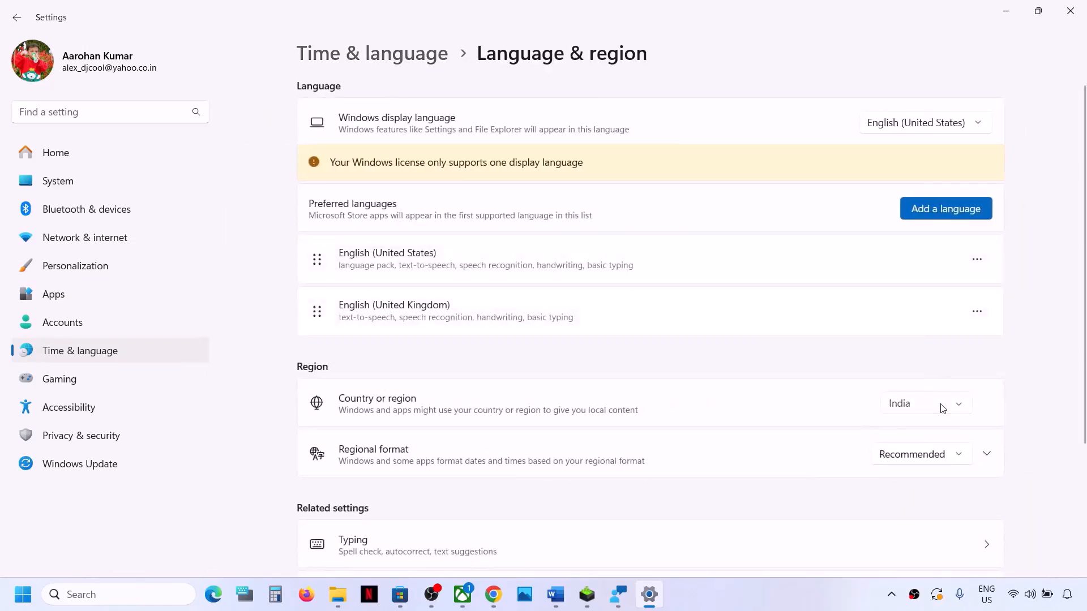
click(942, 409)
click(918, 414)
click(1070, 11)
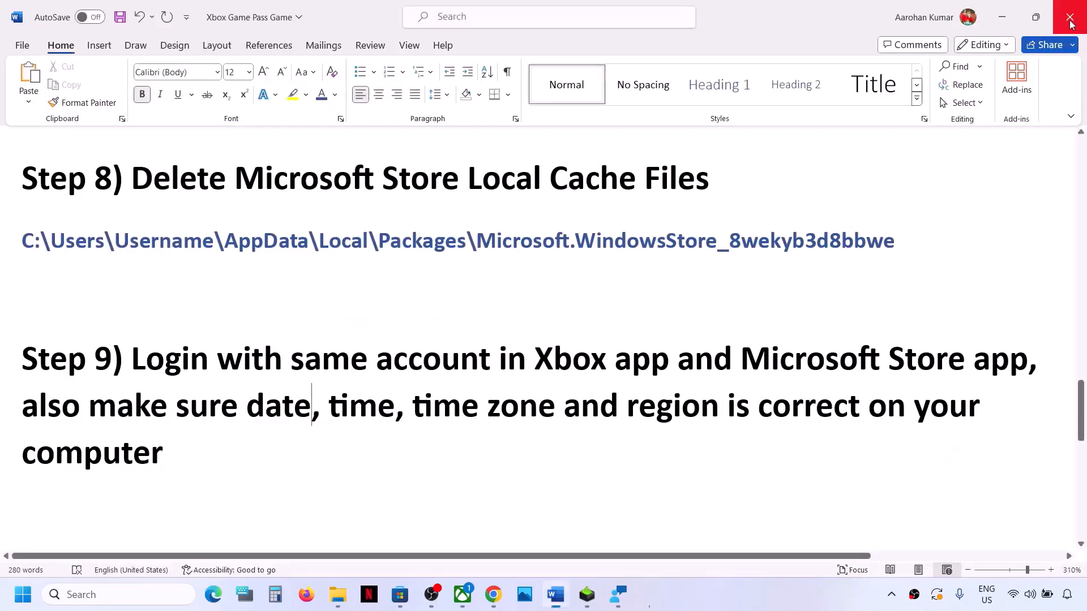
- Highlight Step 10 in the Word checklist, and get app updates in the Microsoft Store library, including the paused Microsoft Photos Legacy update
scroll(669, 382, down, 4)
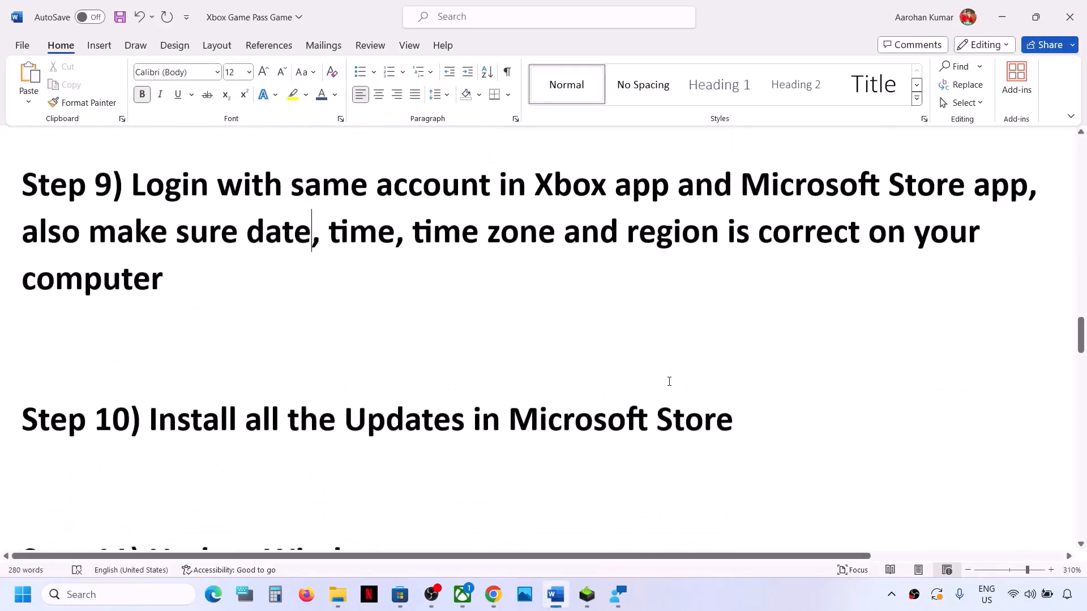
drag(159, 388, 753, 362)
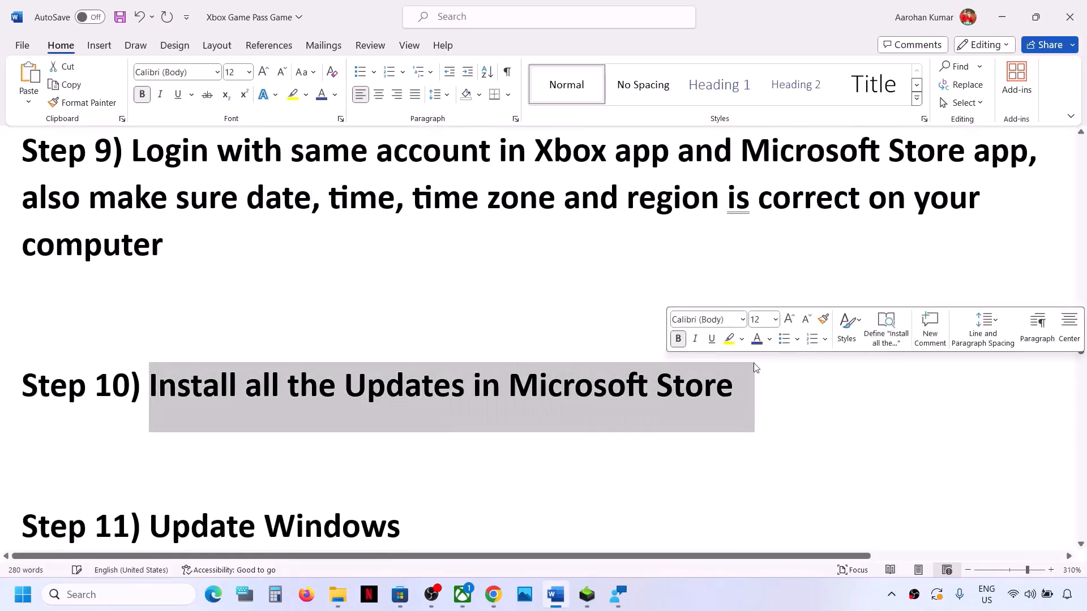
click(400, 596)
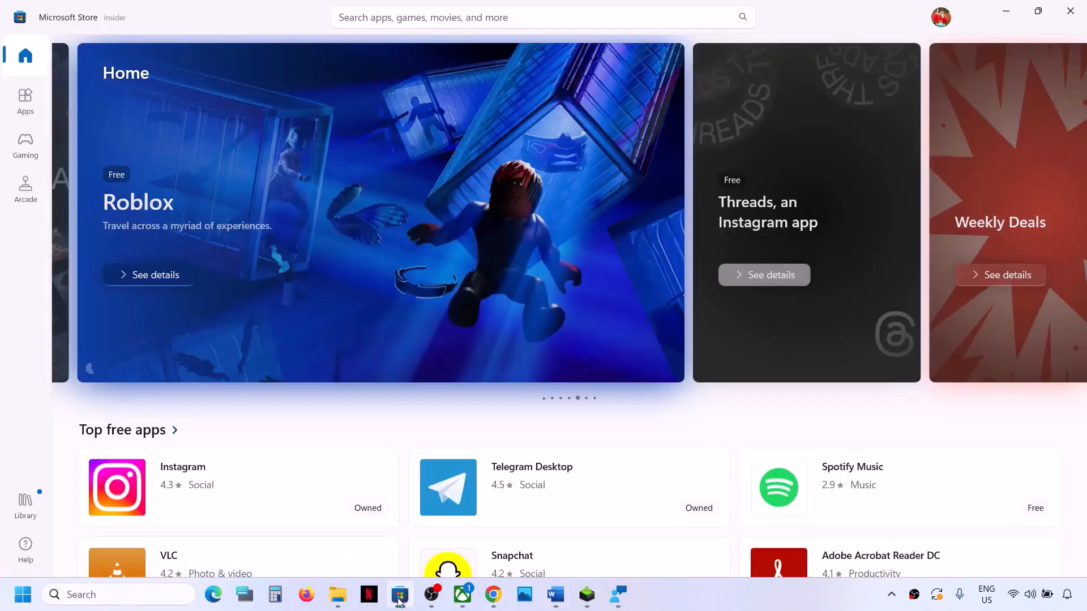
click(23, 513)
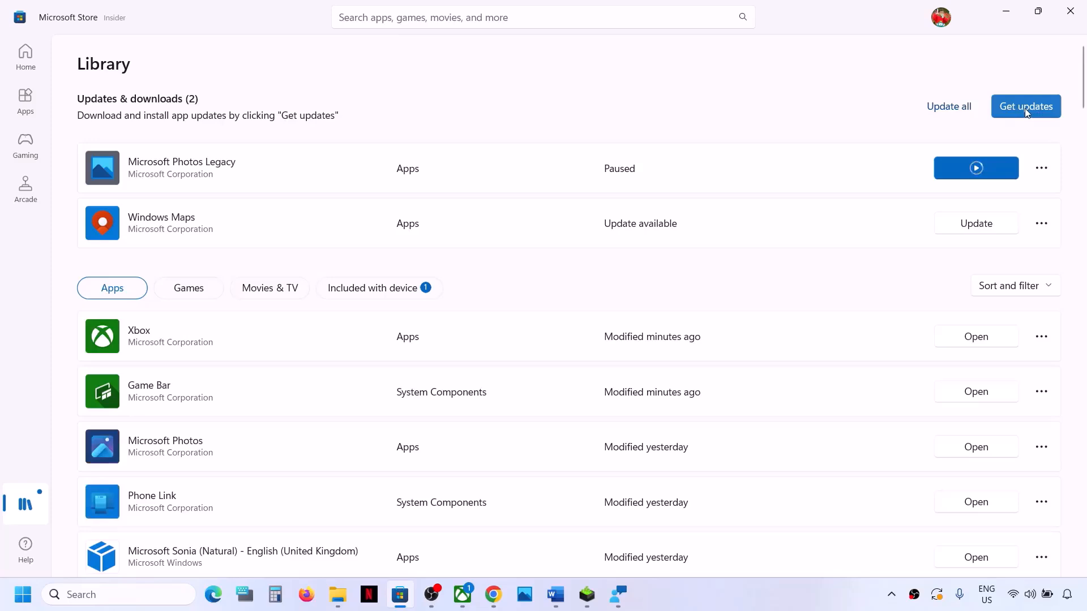
click(1025, 109)
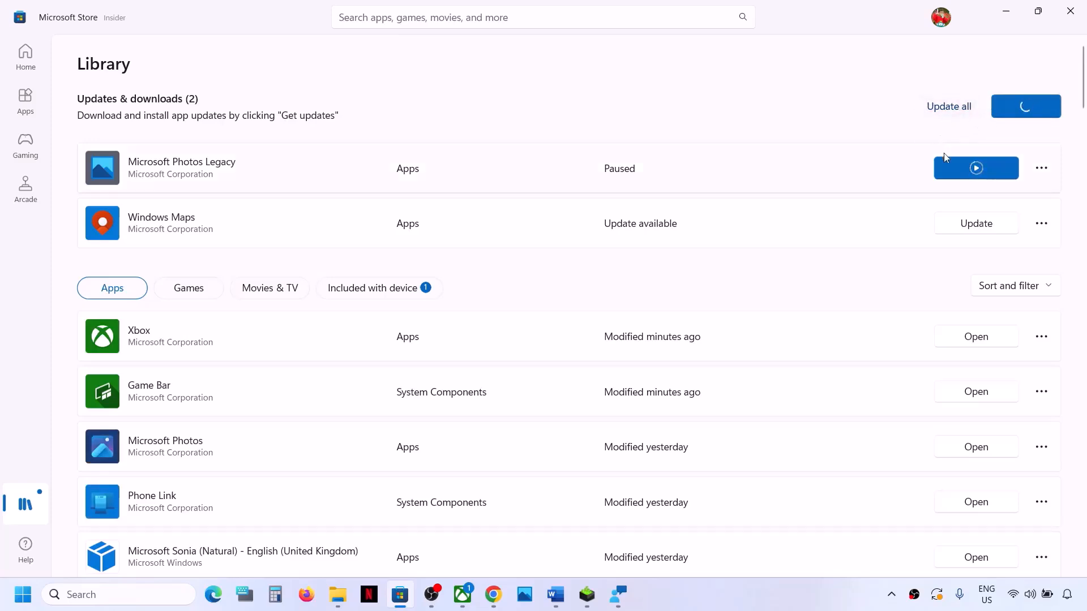
click(976, 168)
- Highlight Step 11, Update Windows, in the Word checklist and open the Windows Update page in Settings
click(569, 590)
scroll(363, 449, down, 2)
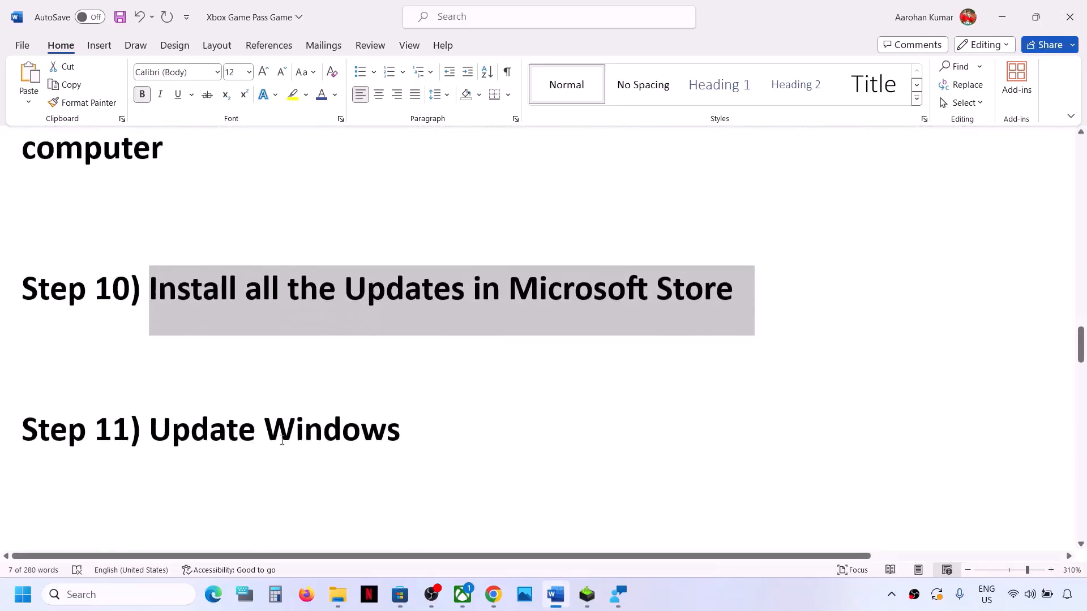
drag(151, 429, 473, 432)
key(super+i)
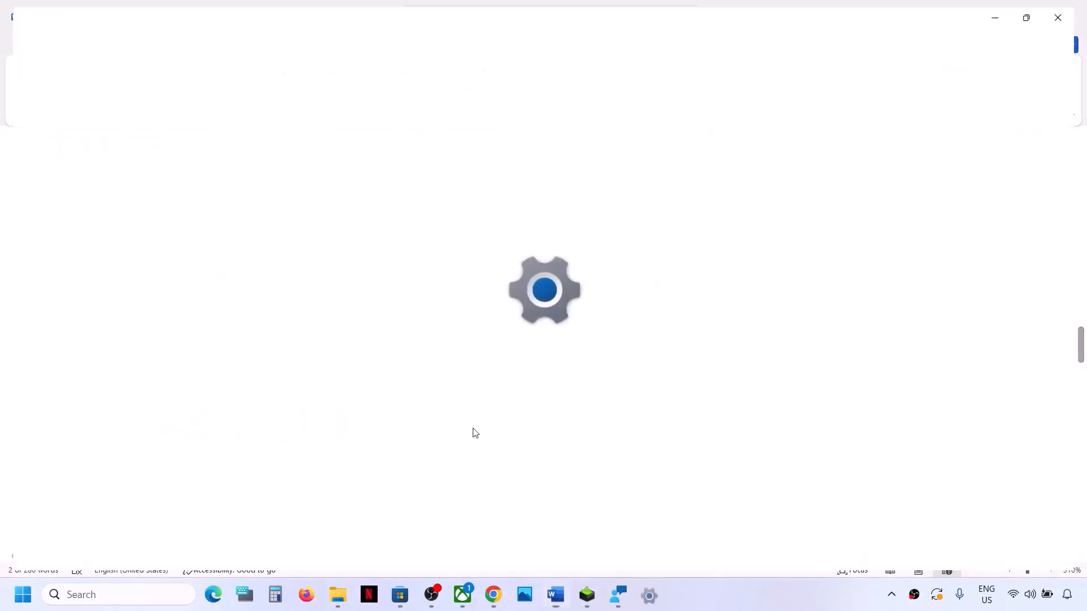
click(65, 466)
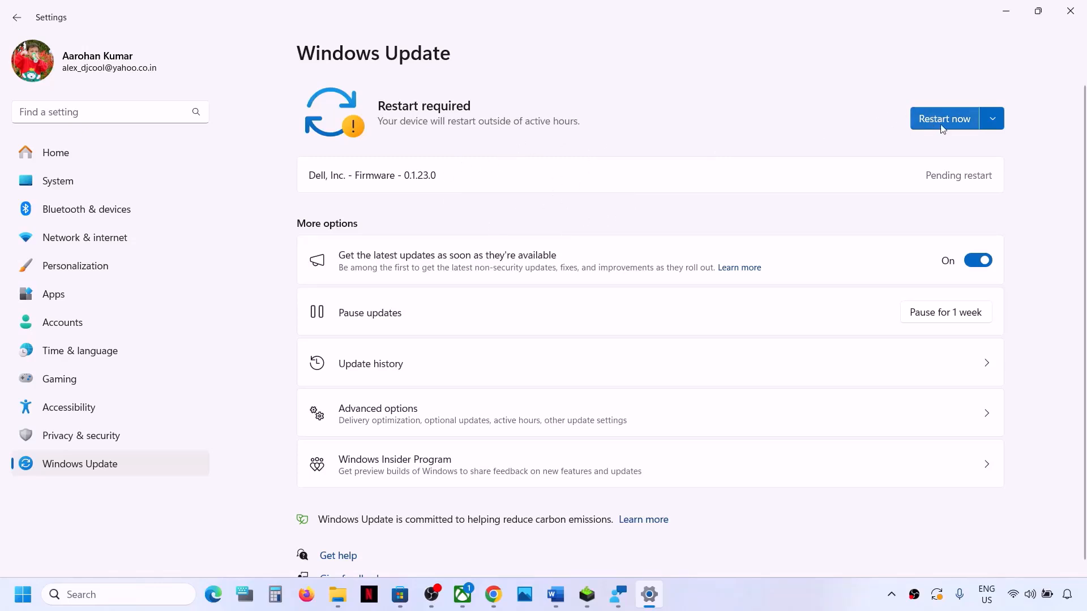
- Check the restart choices in the Start menu's power options, and dismiss them without restarting
click(31, 586)
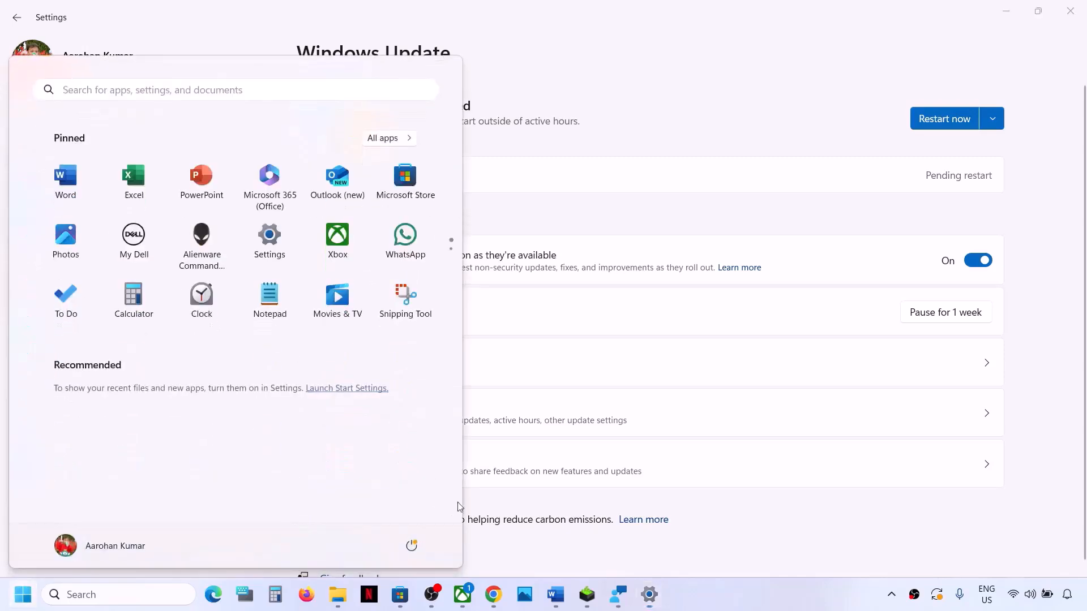
click(411, 545)
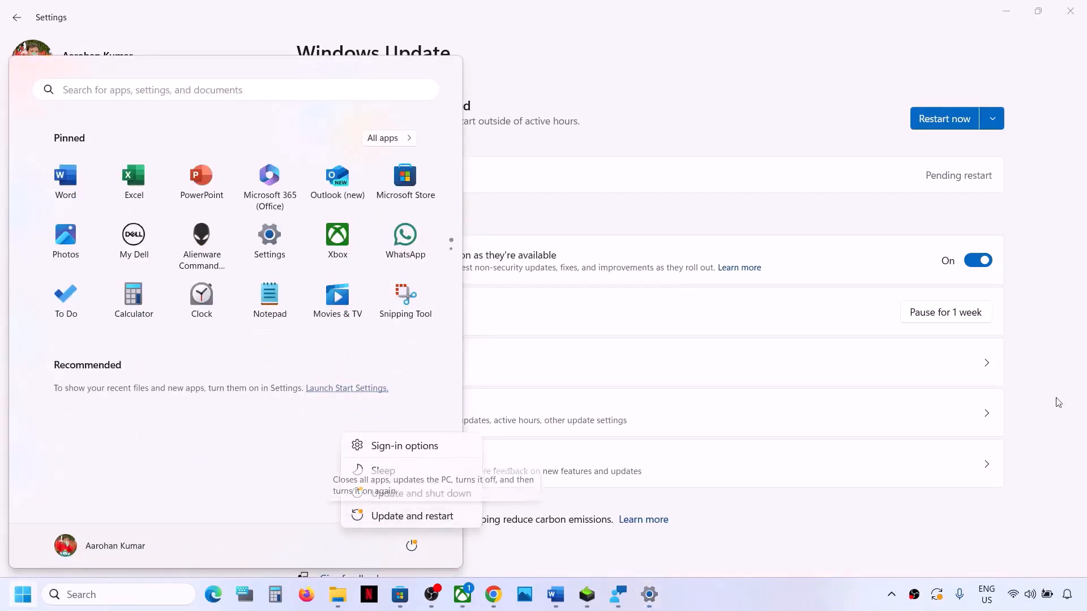
click(1068, 375)
click(1075, 20)
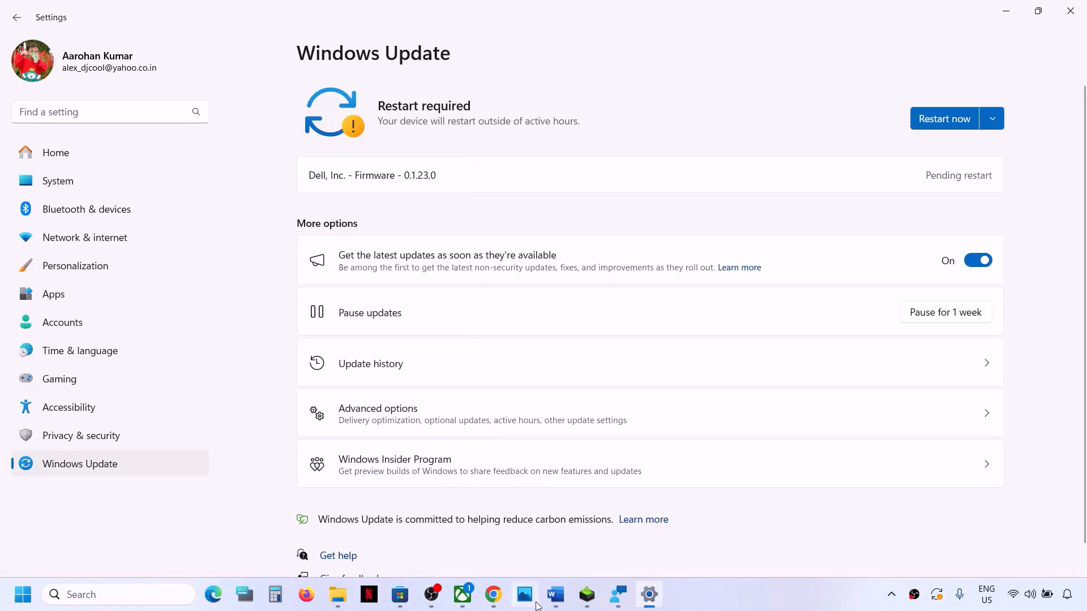
- Copy wsreset from Step 12 of the Word checklist and run it as a command from Windows search
click(556, 595)
scroll(364, 453, down, 3)
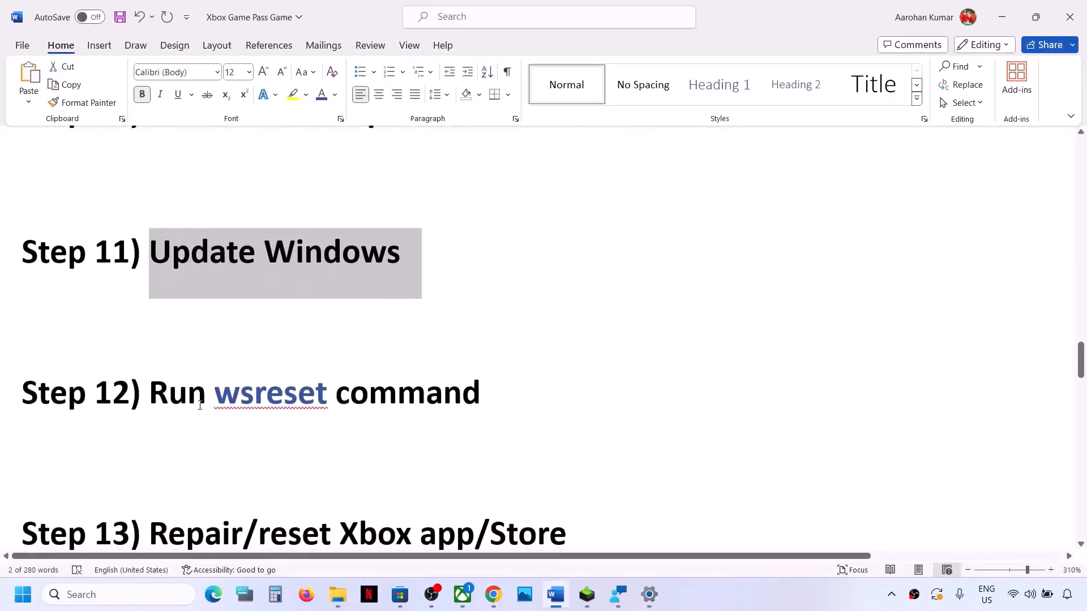
double_click(287, 381)
key(ctrl+c)
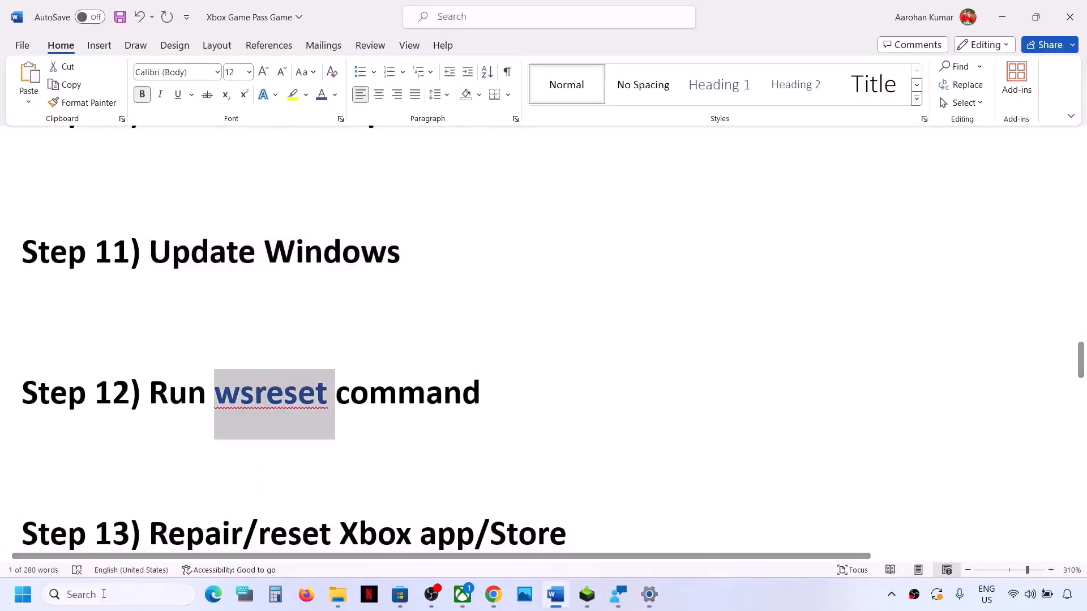
click(94, 600)
key(ctrl+v)
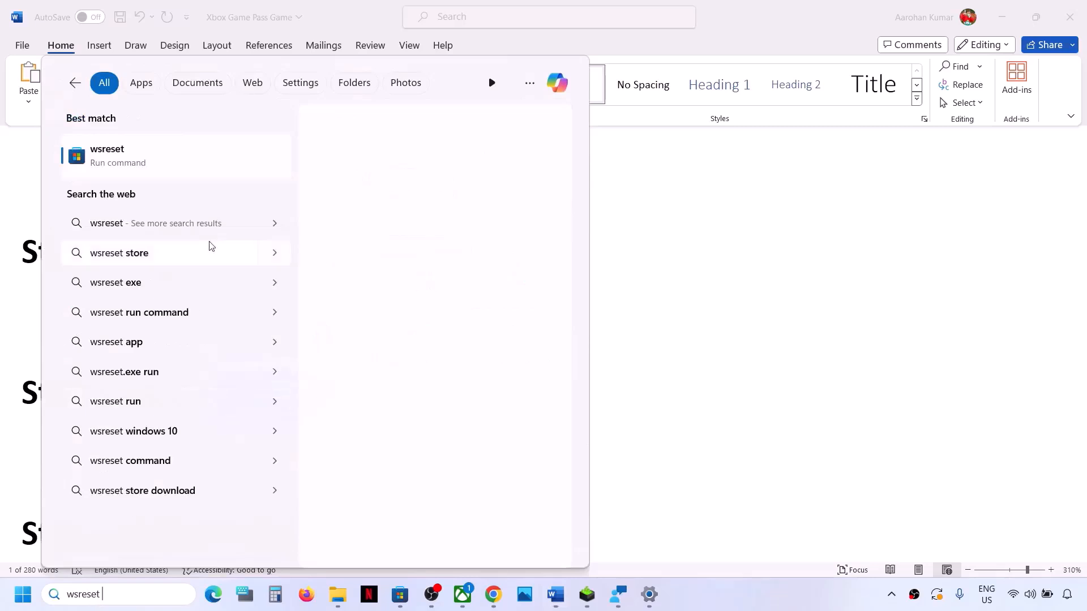
click(132, 166)
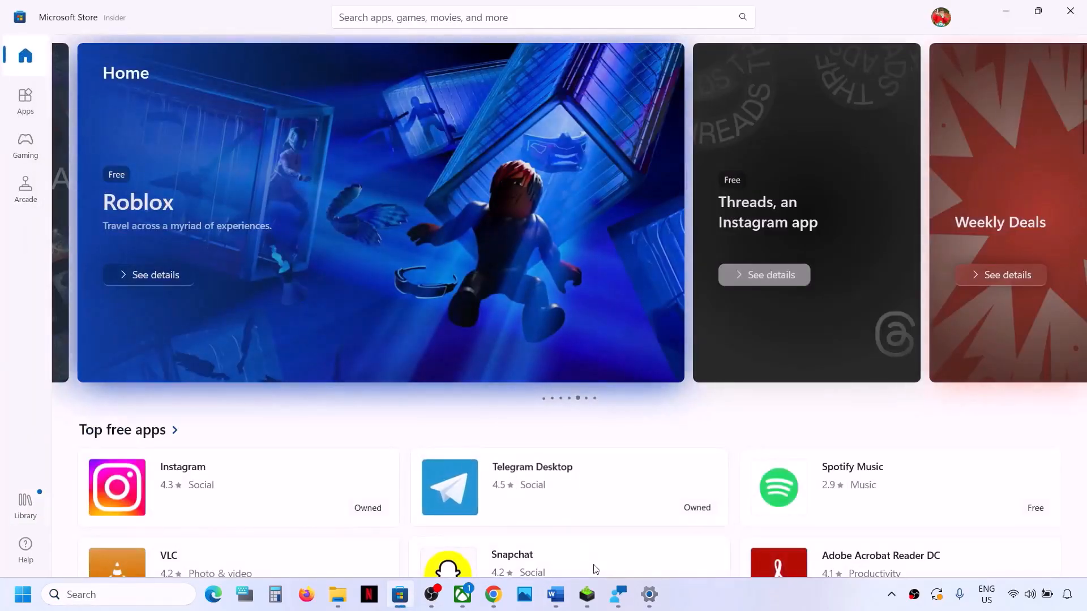
- Highlight Step 13, Repair/reset Xbox app/Store, in the Word checklist, and open the Xbox app's settings page through Windows search
click(556, 595)
scroll(291, 397, down, 3)
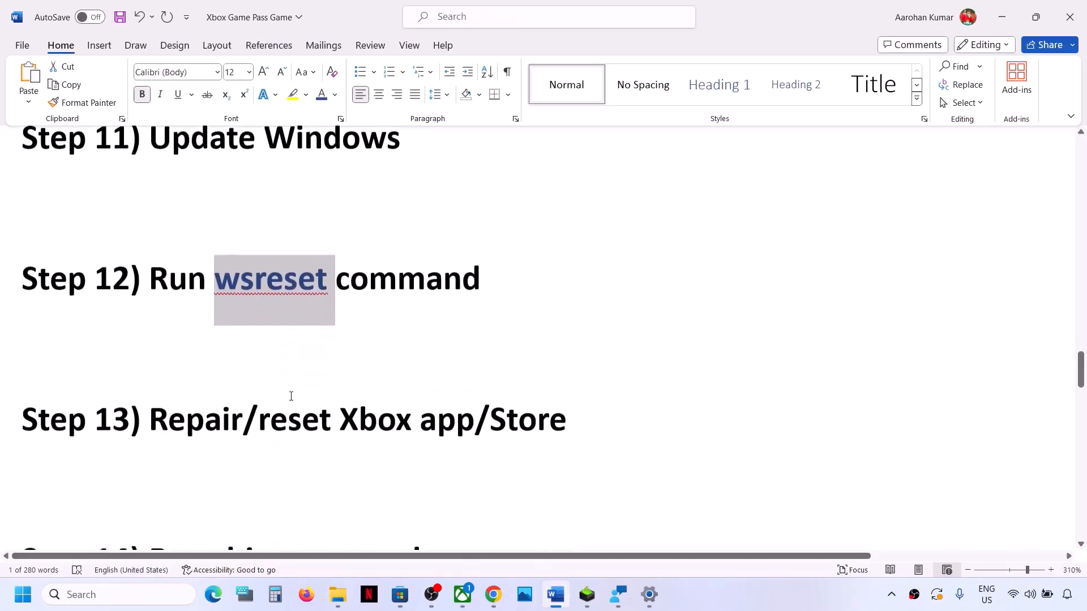
drag(150, 422, 542, 396)
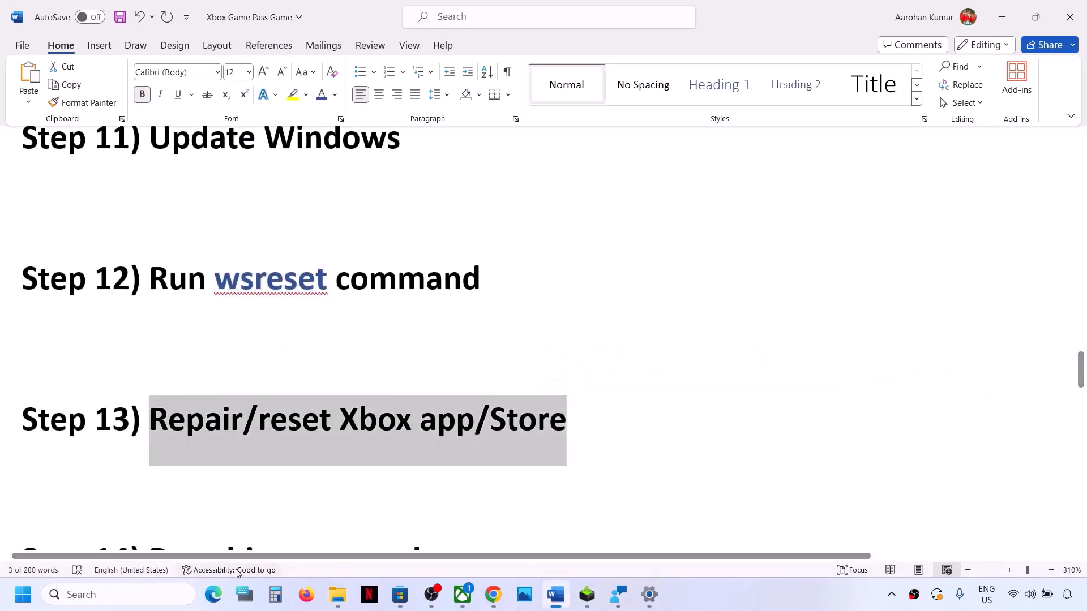
click(151, 594)
text(xbox)
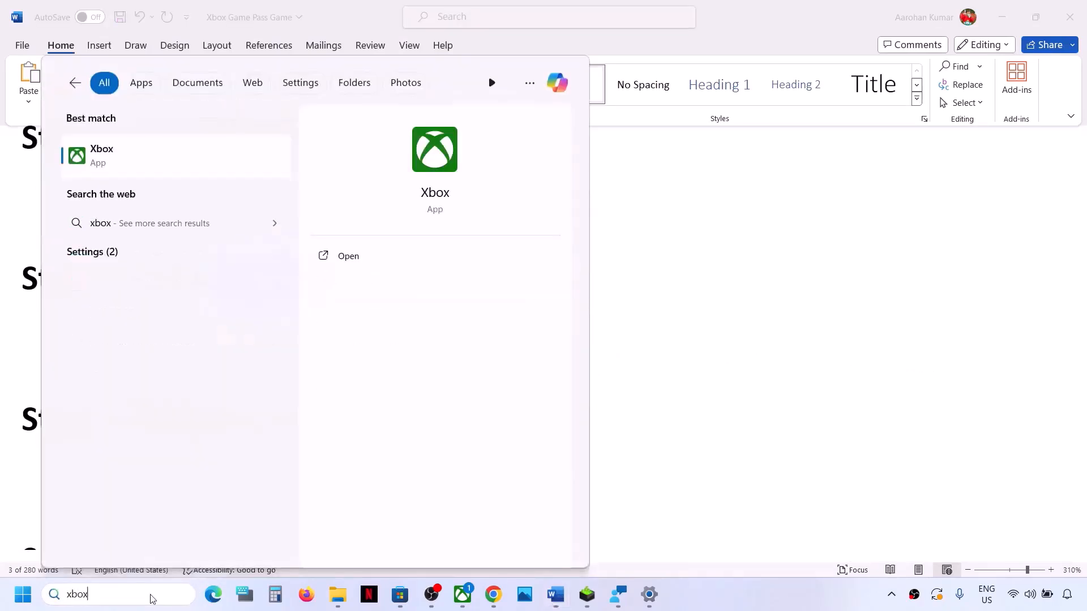
right_click(111, 154)
click(170, 226)
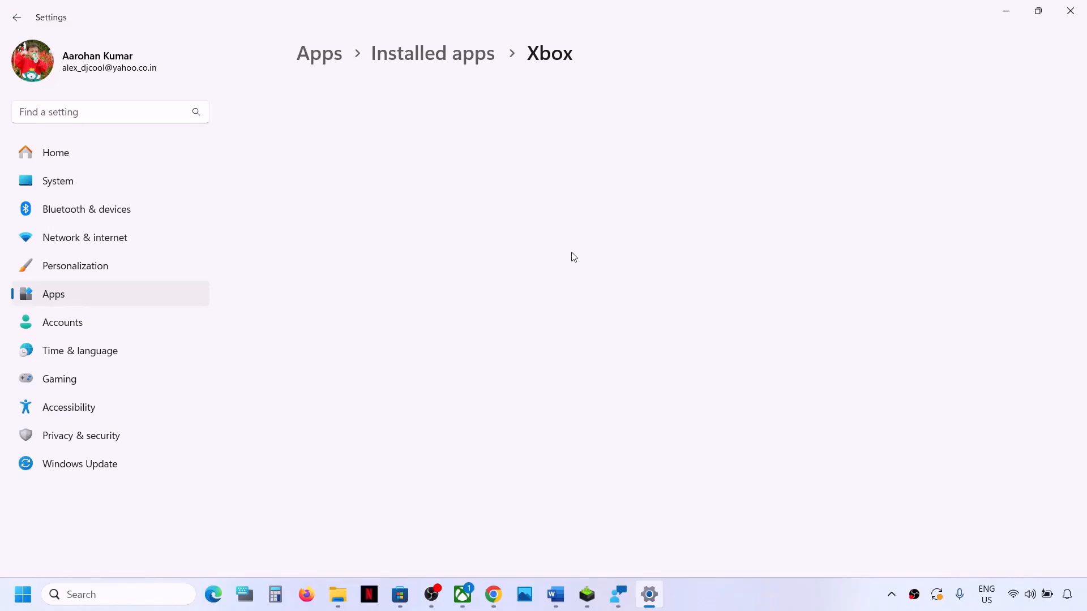
- Repair the Xbox app, and reset it, confirming the deletion of its data
scroll(574, 257, down, 10)
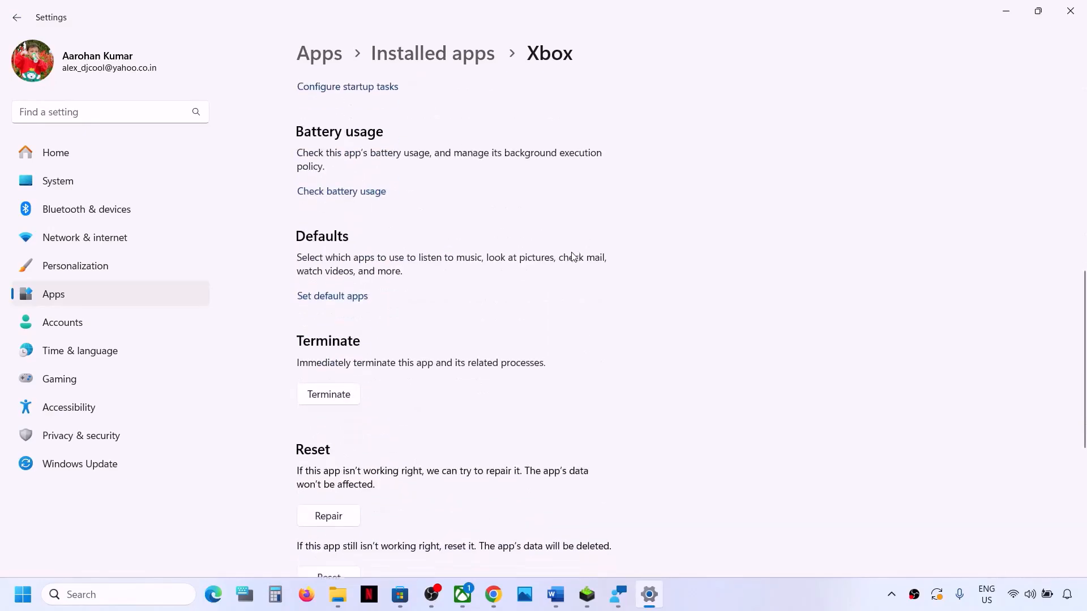
scroll(572, 256, down, 4)
click(335, 296)
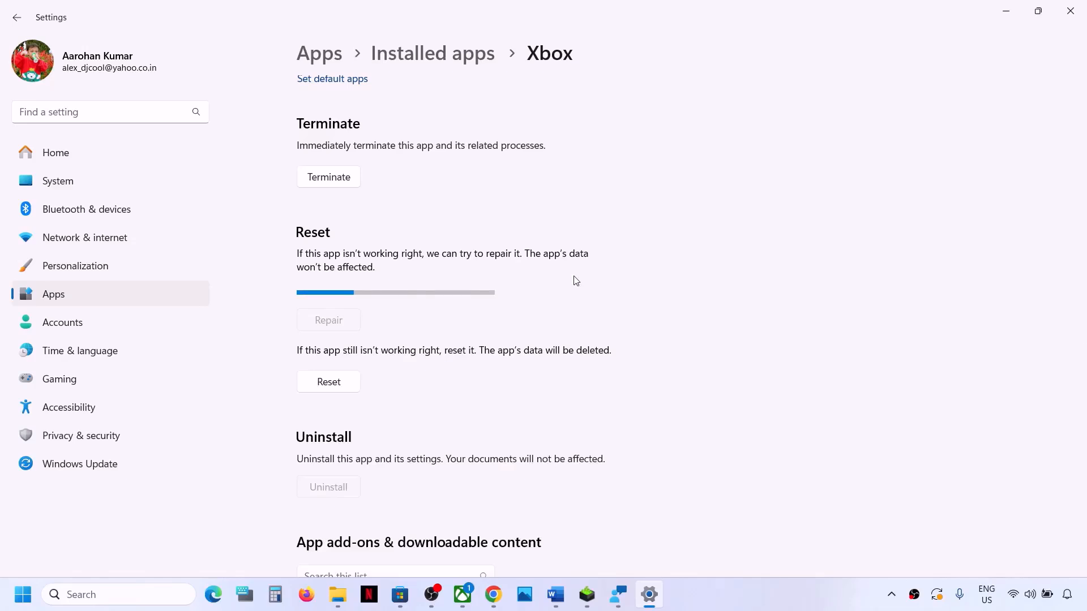
click(321, 369)
click(415, 330)
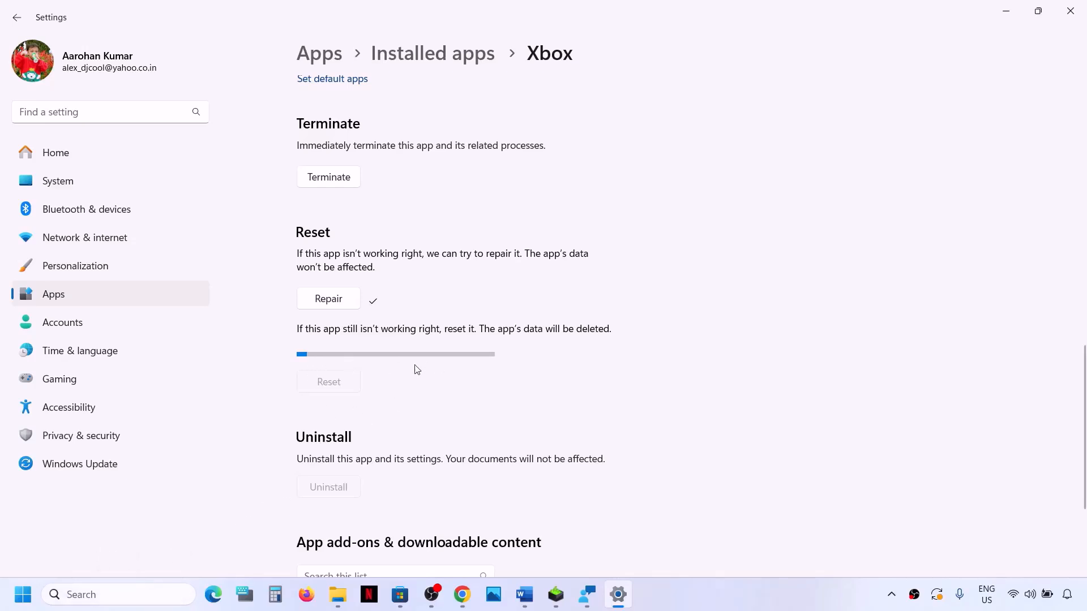
- Find Microsoft Store through Windows search, open its app settings, and repair and reset it
click(84, 595)
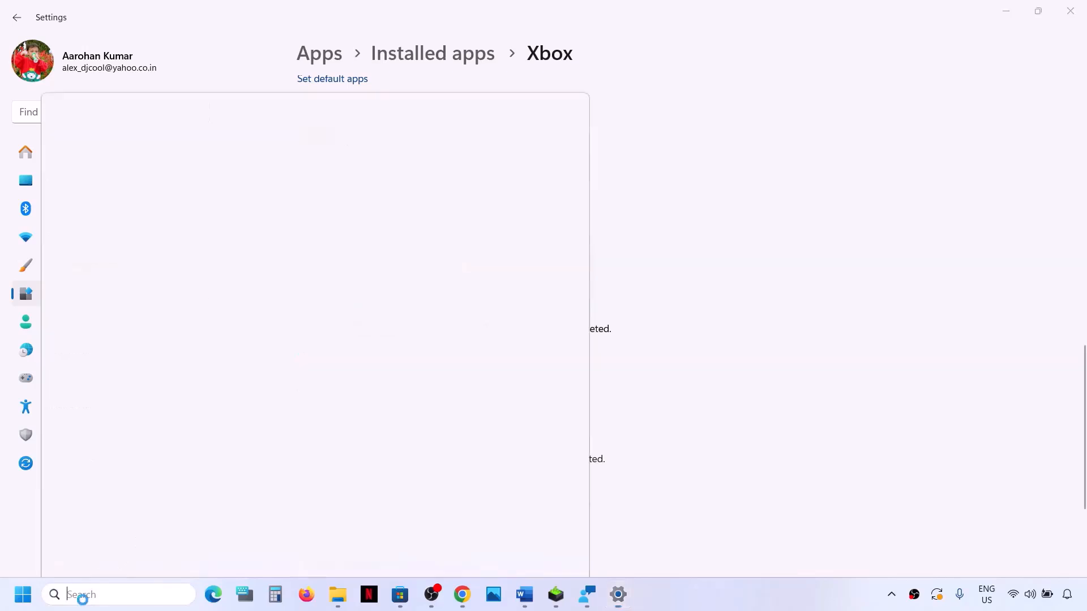
text(store)
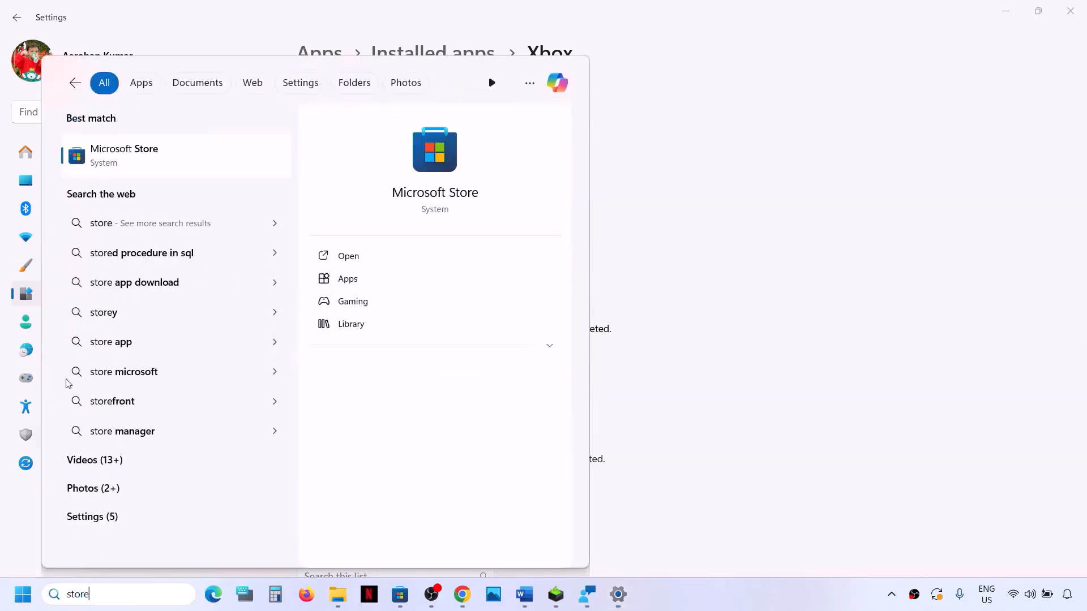
right_click(149, 161)
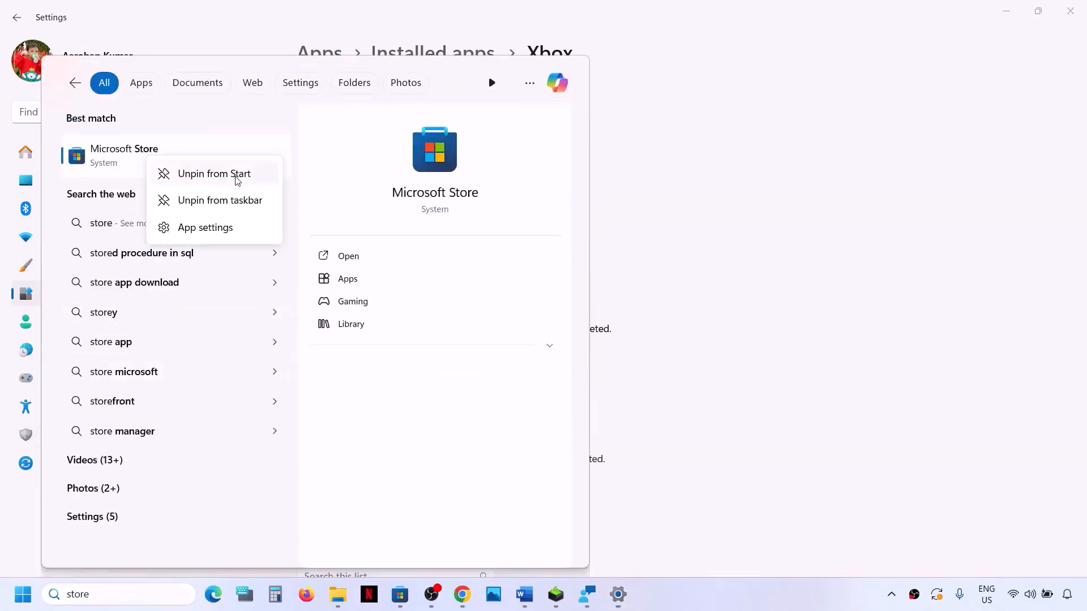
click(214, 225)
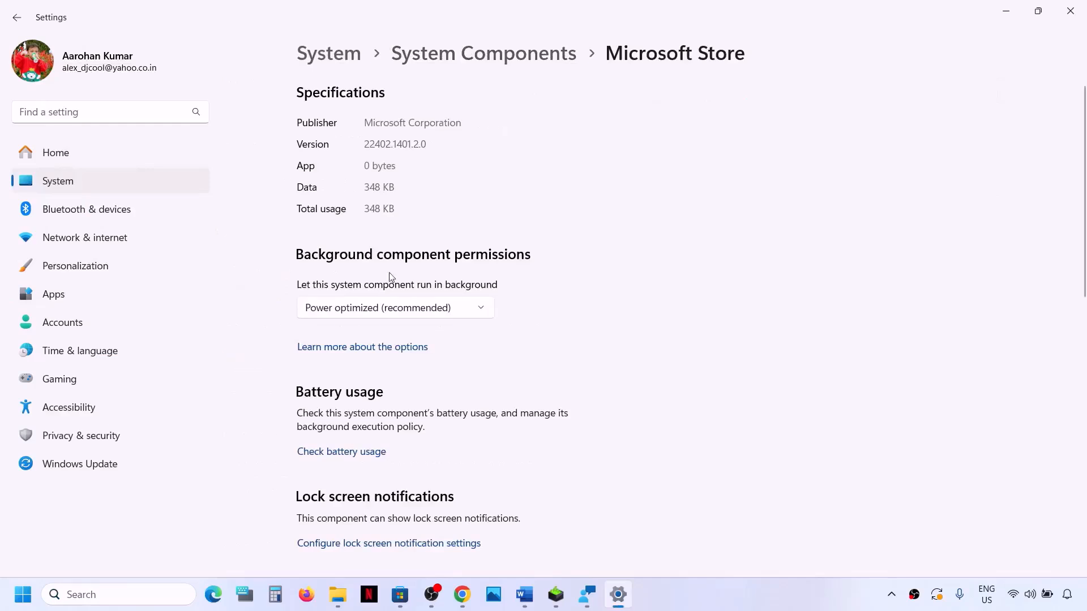
scroll(420, 308, down, 8)
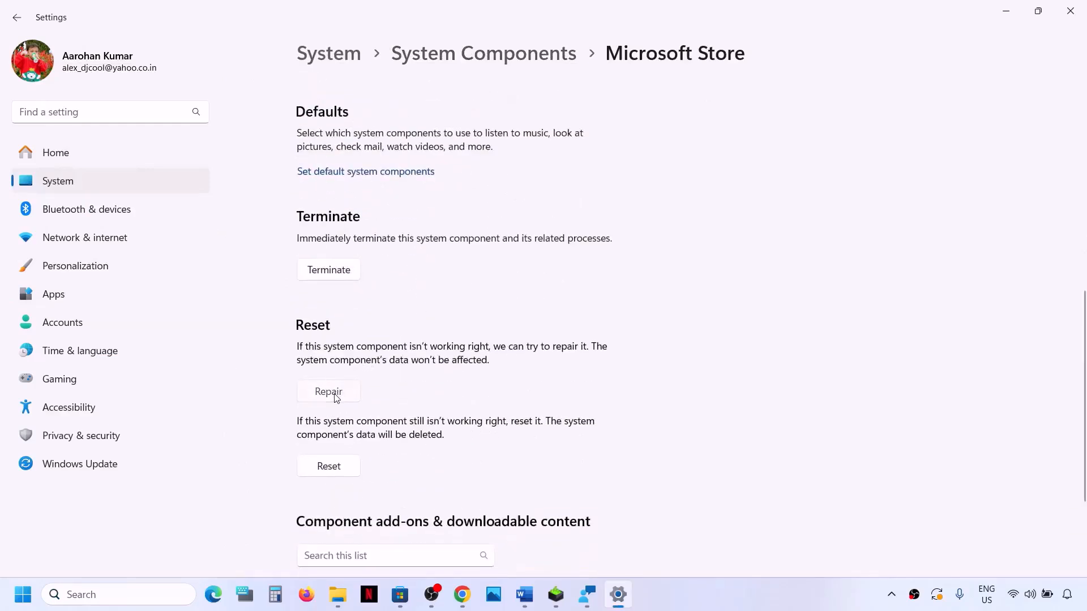
click(329, 392)
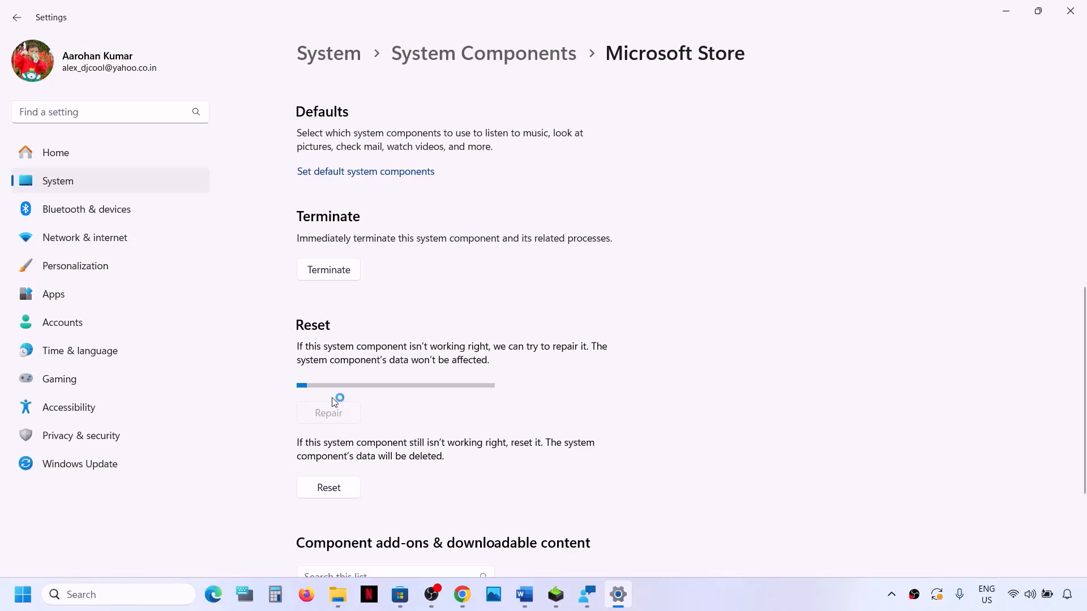
click(331, 493)
click(388, 449)
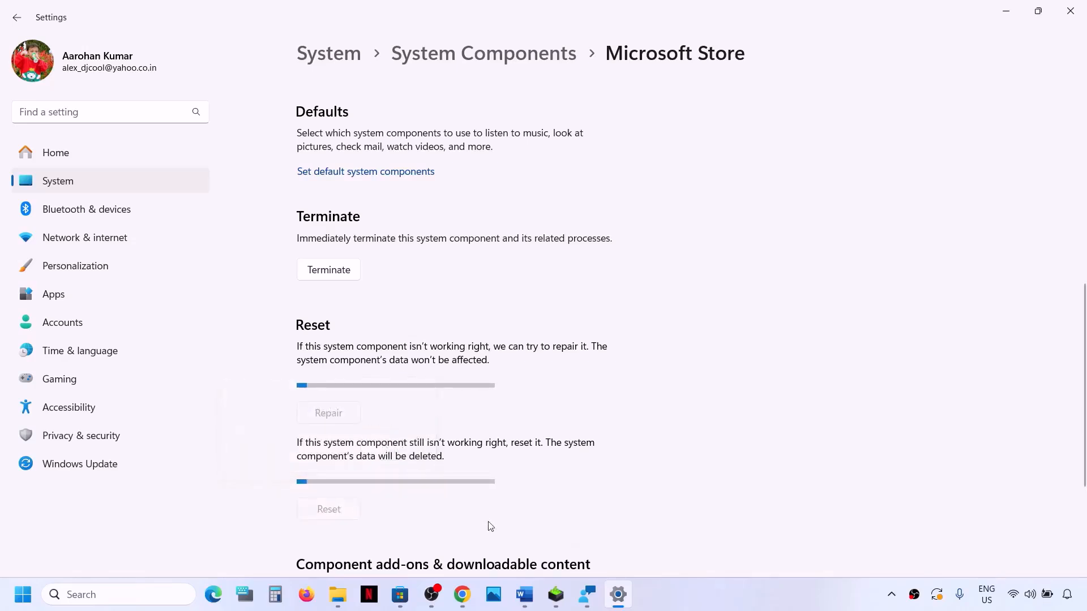
- Copy the whole Get-AppxPackage -AllUsers re-registration command from Step 14 of the Word checklist
click(528, 592)
scroll(355, 310, down, 3)
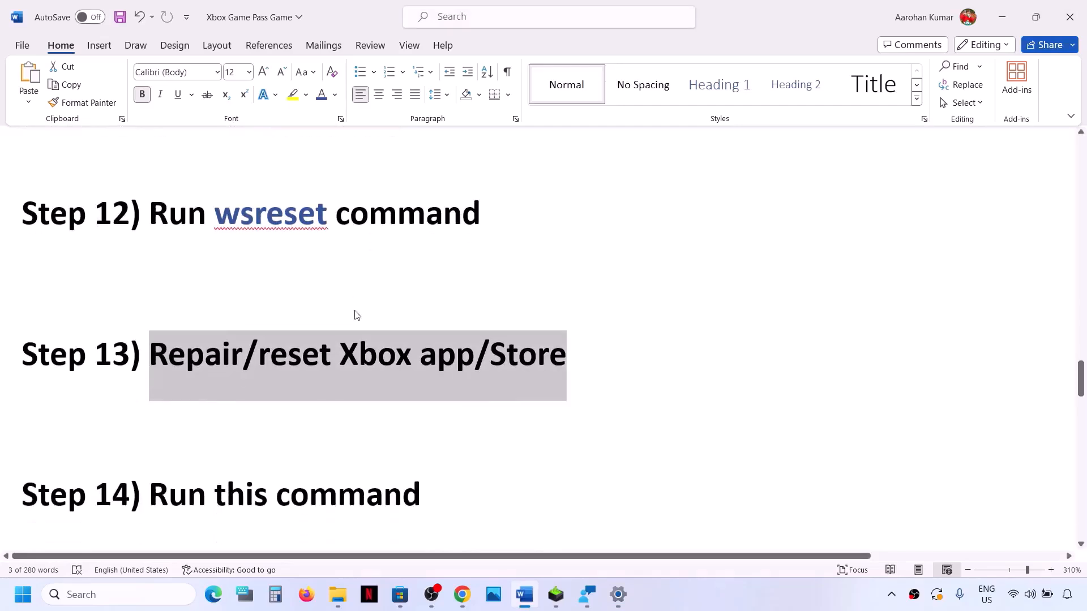
scroll(355, 311, down, 3)
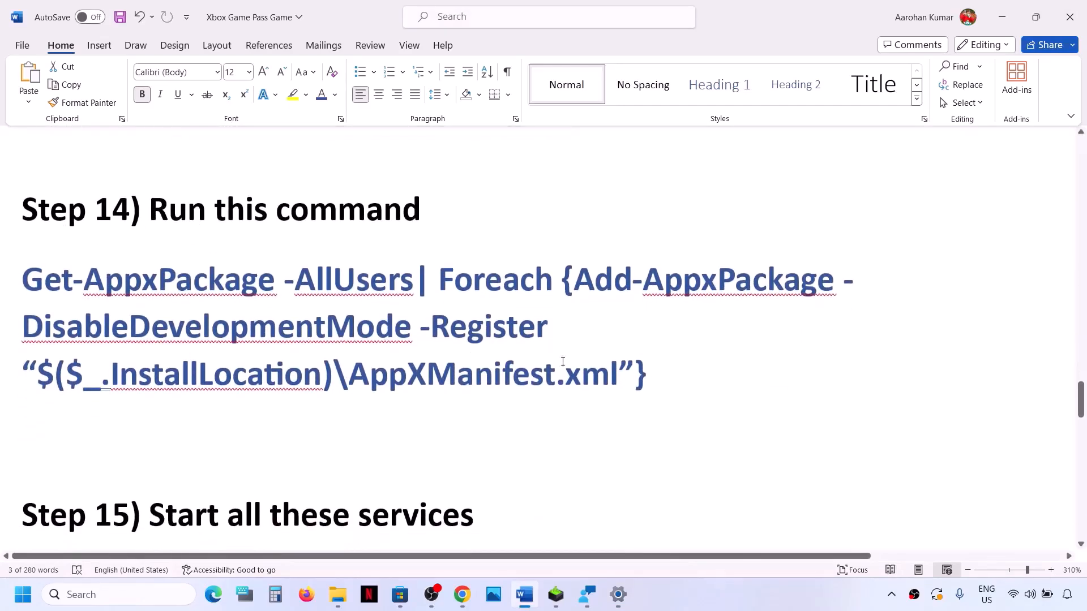
drag(673, 367, 22, 280)
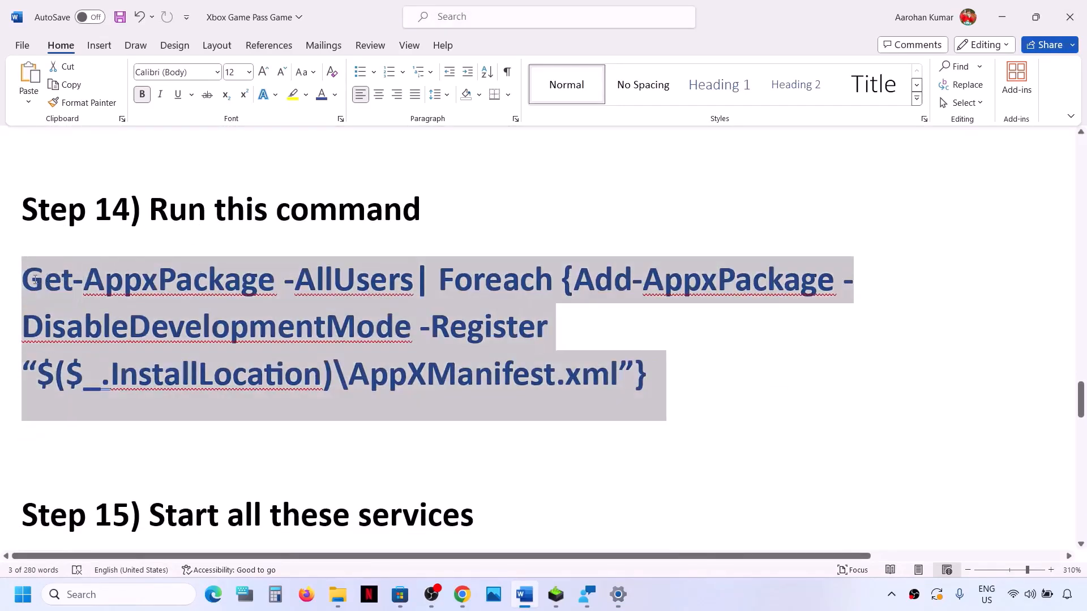
right_click(78, 293)
click(130, 345)
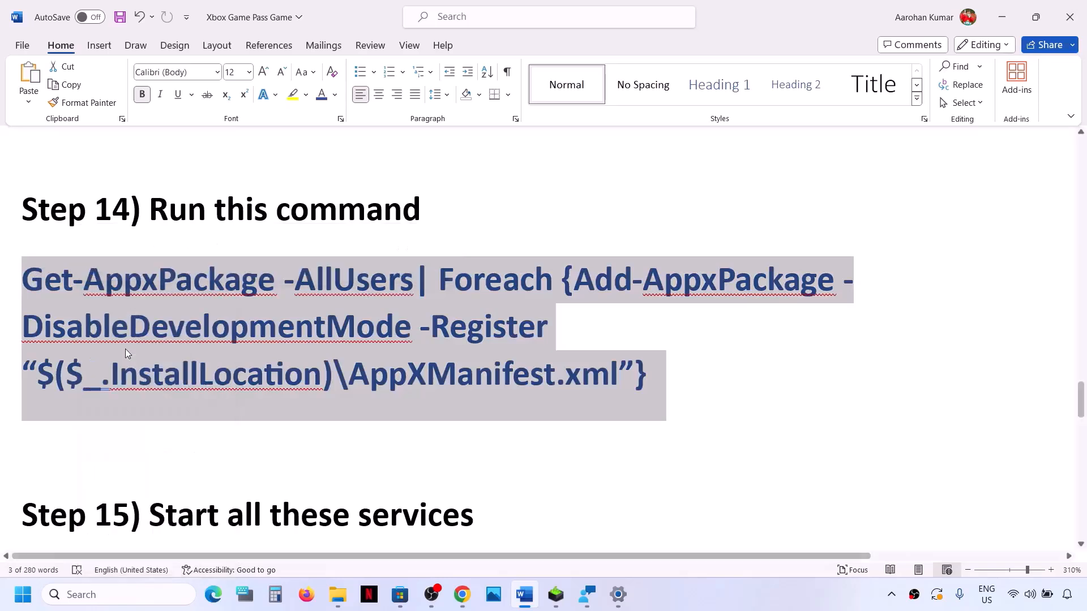
- Open Windows PowerShell as administrator and run the copied Get-AppxPackage command in it
click(137, 596)
text(powe)
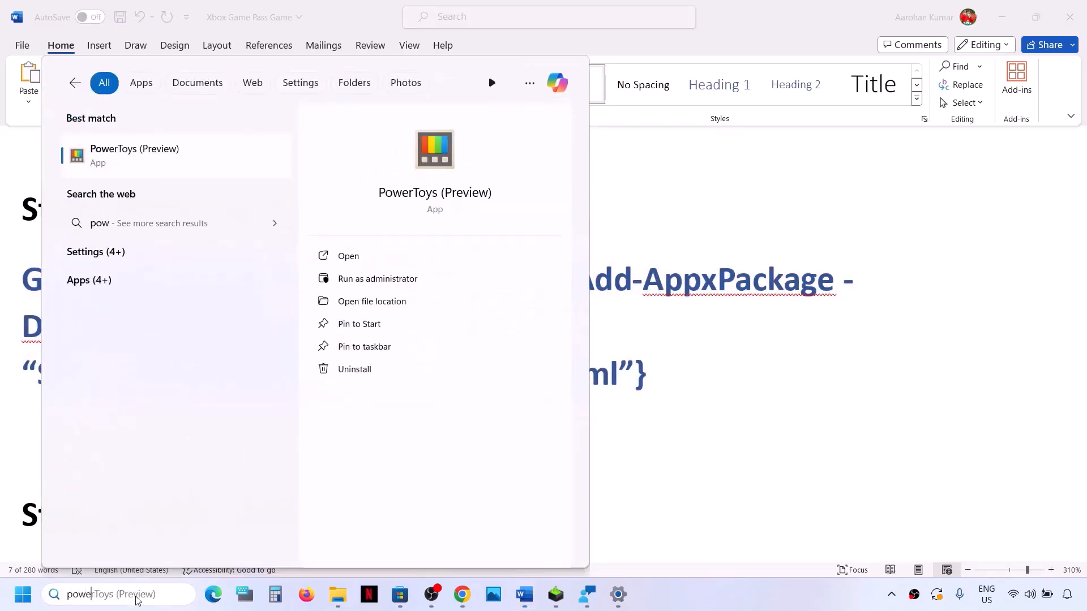
text(rshell)
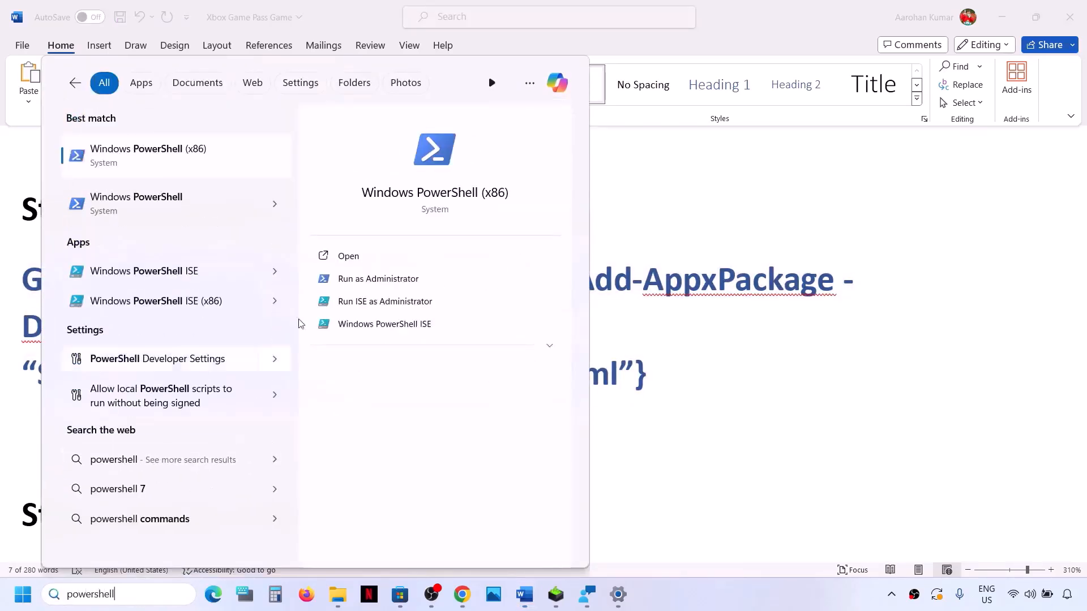
right_click(168, 212)
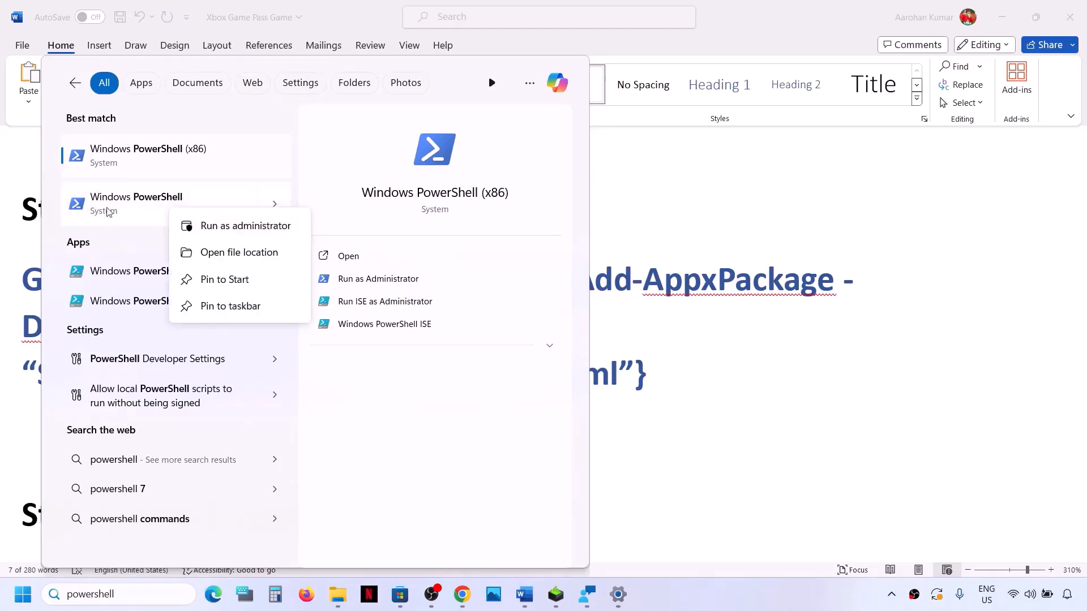
click(215, 225)
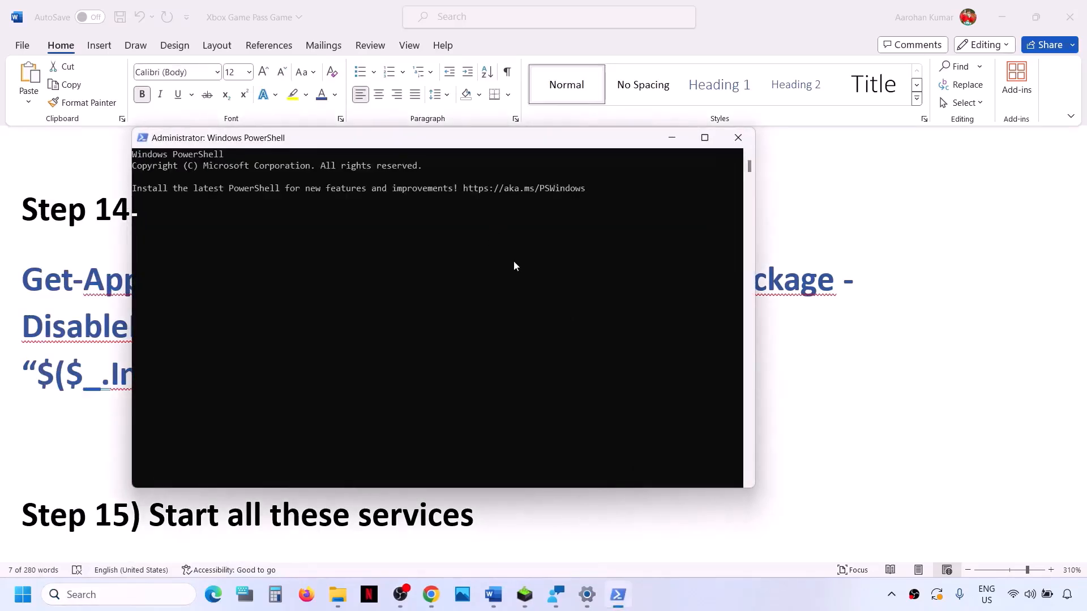
right_click(514, 267)
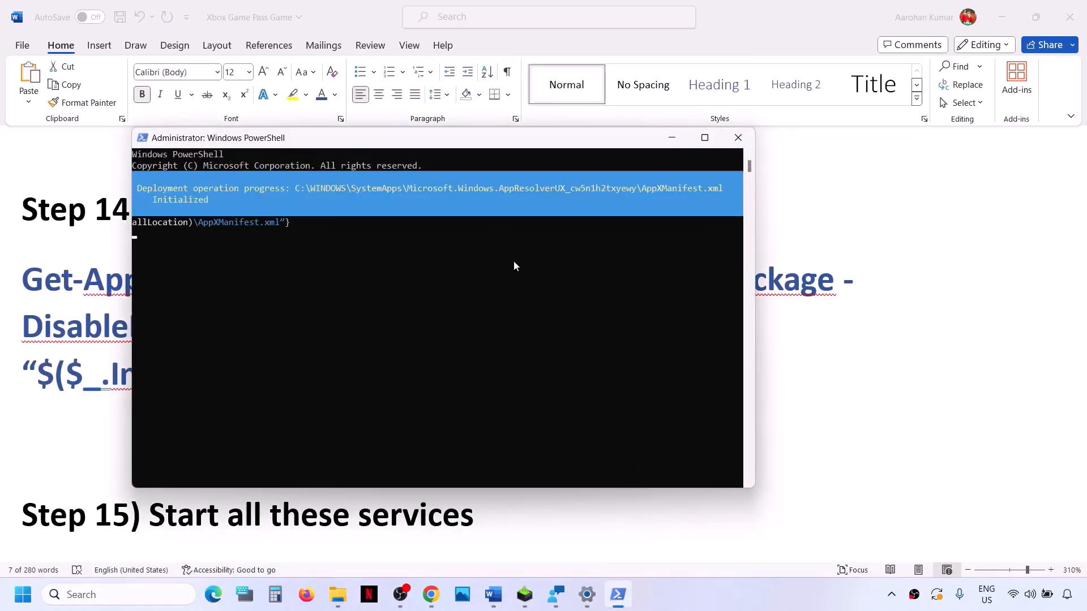
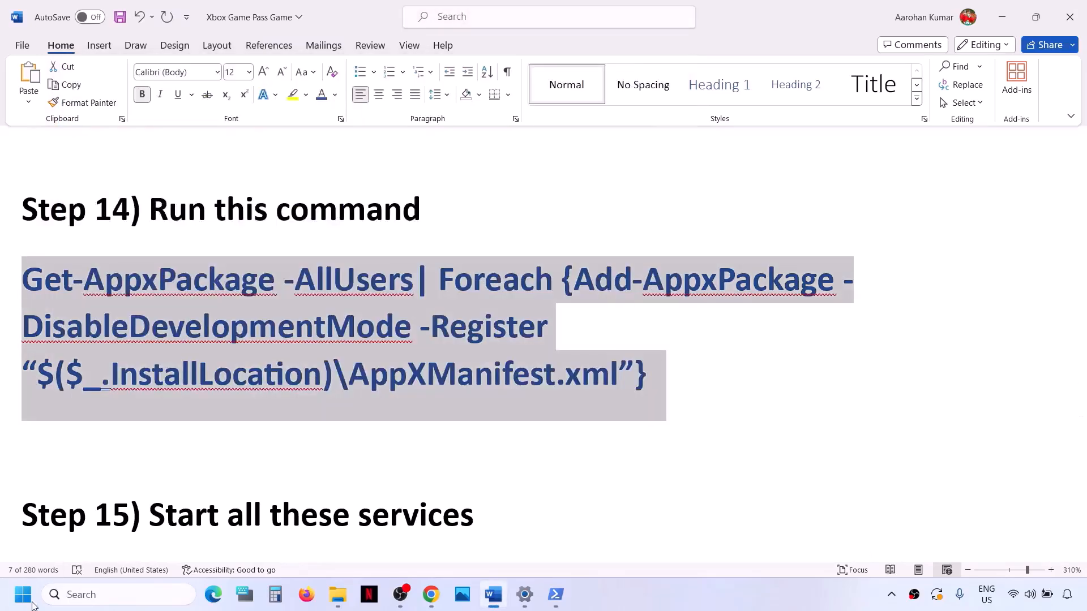
- Look at the Start menu's power options for restarting the computer, and close the menu
click(30, 603)
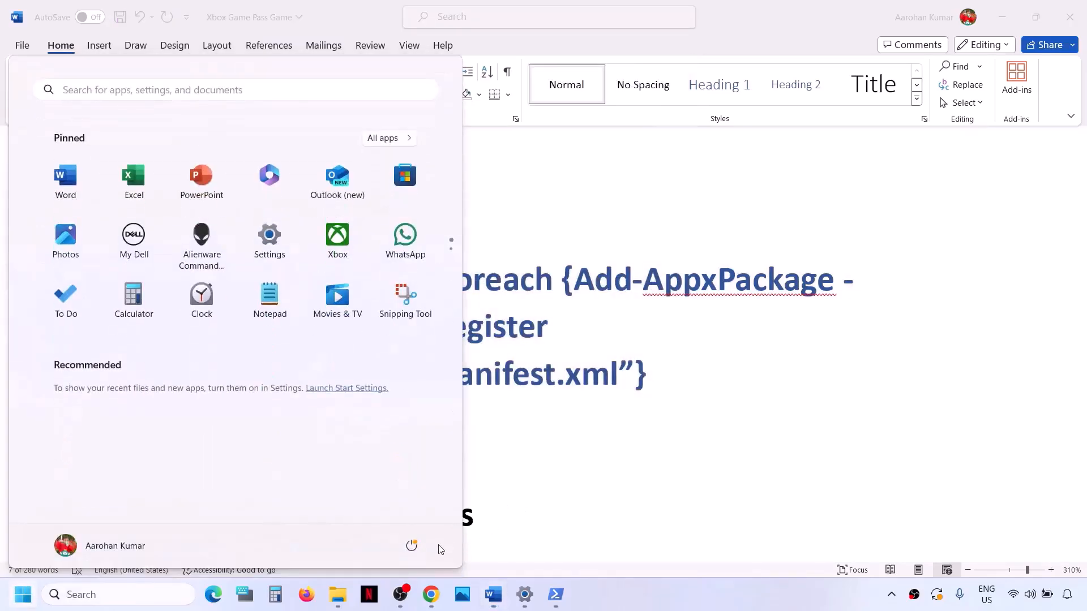
click(412, 546)
key(Escape)
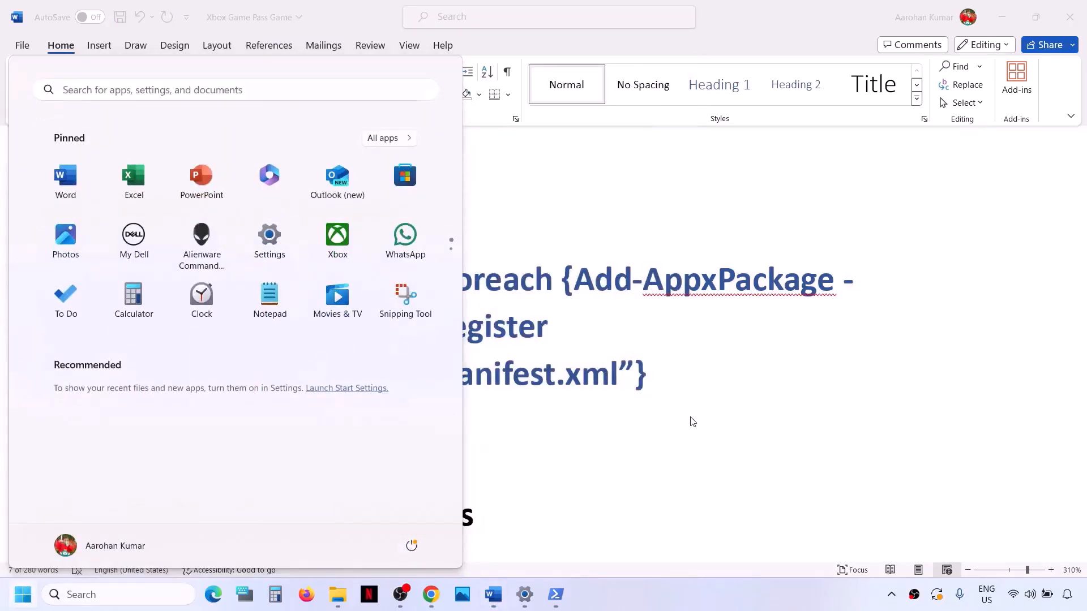
key(Escape)
- Look up the services listed under Step 15 of the Word checklist, find Services through Windows search, and open it maximized
scroll(400, 458, down, 6)
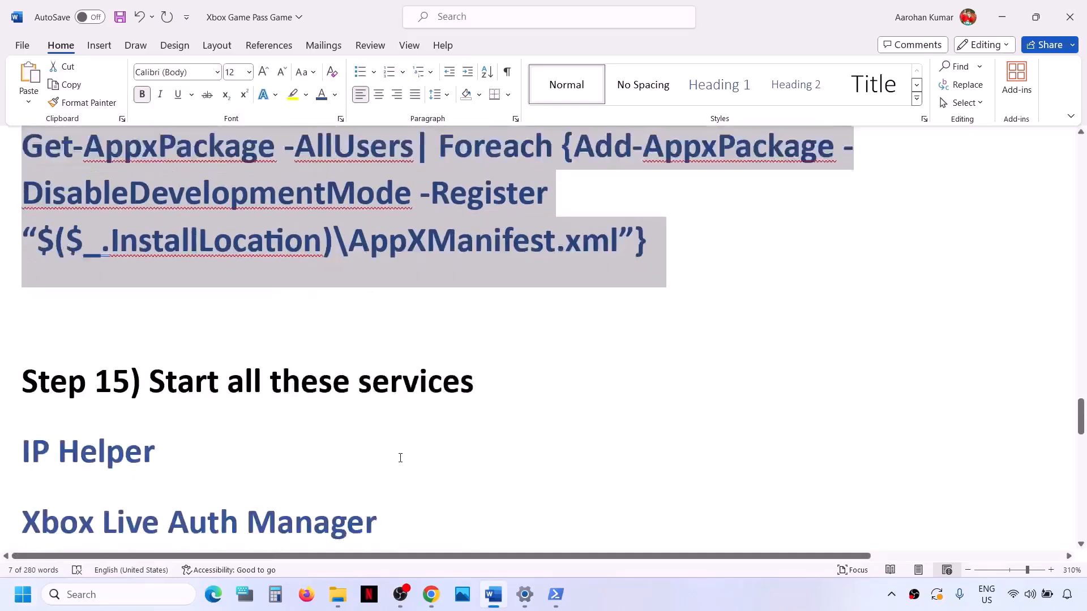
scroll(400, 458, up, 1)
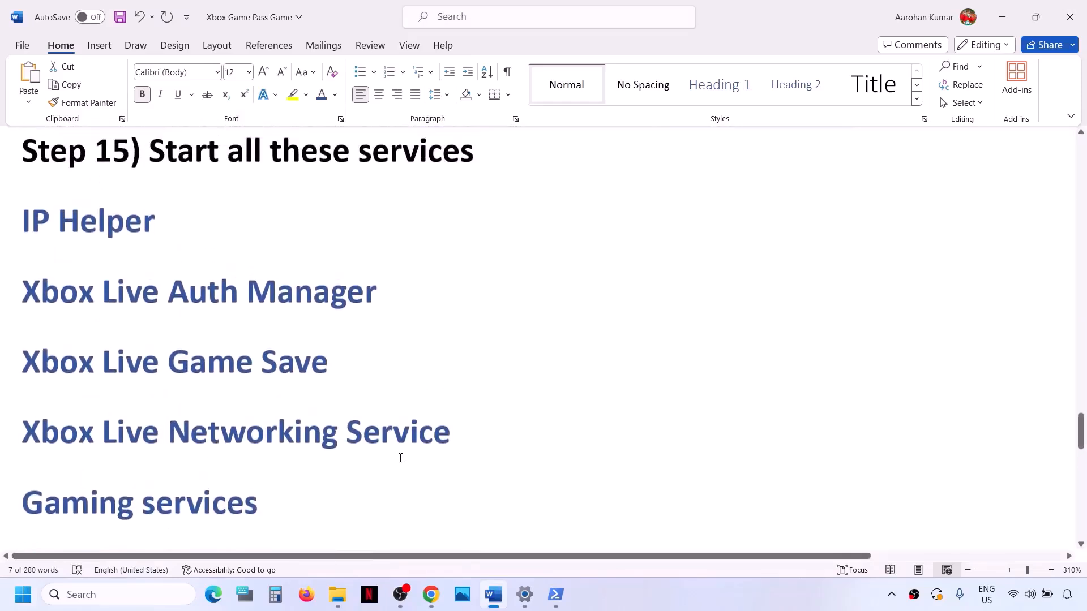
click(111, 595)
text(services)
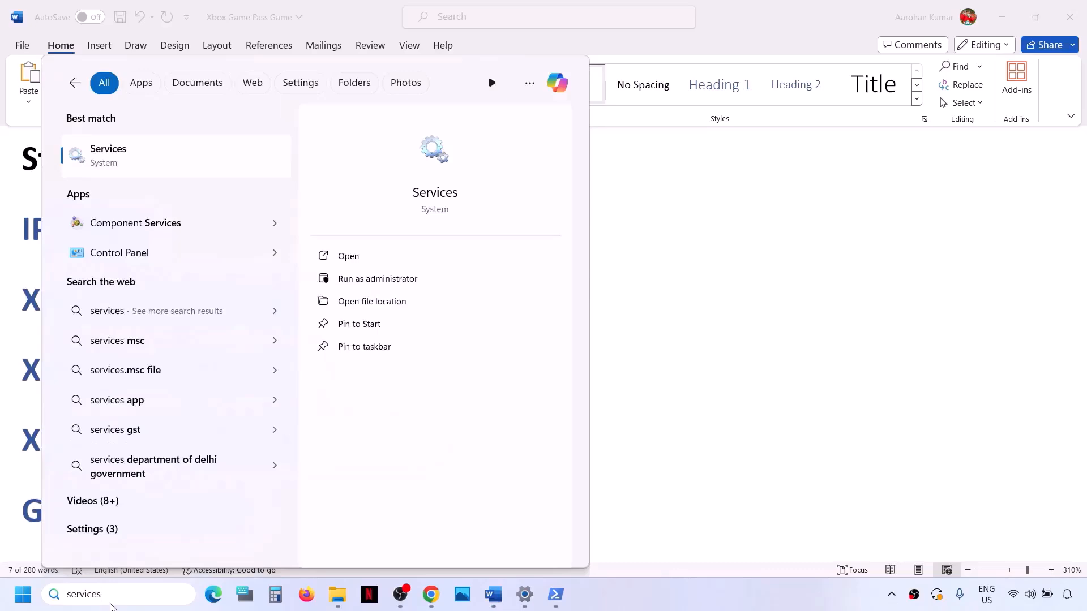
key(Return)
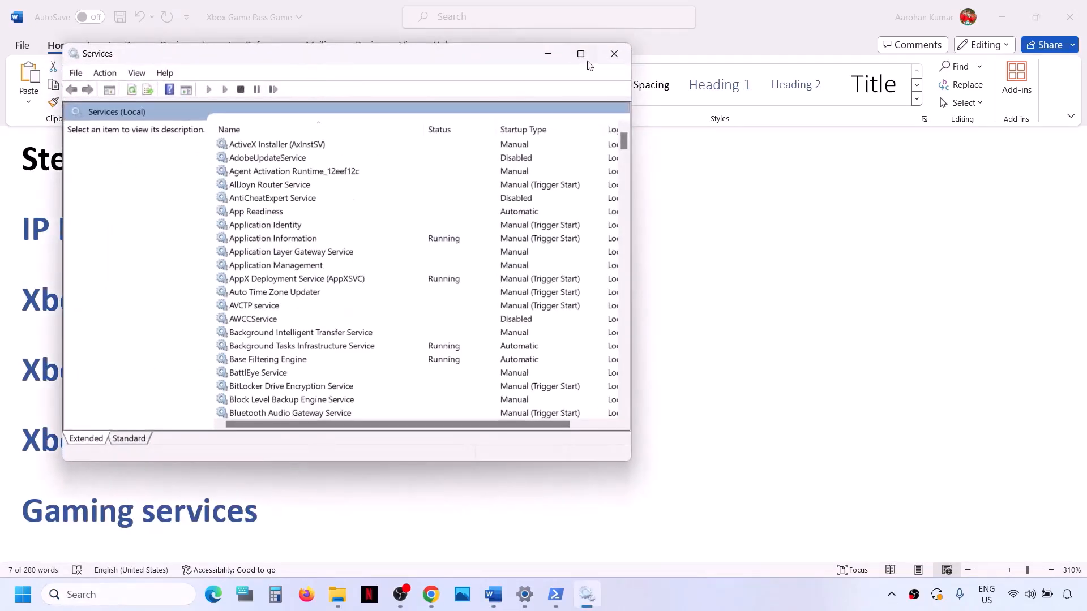
click(581, 54)
- Find the IP Helper service, set its startup type to Automatic, and confirm its properties
click(295, 376)
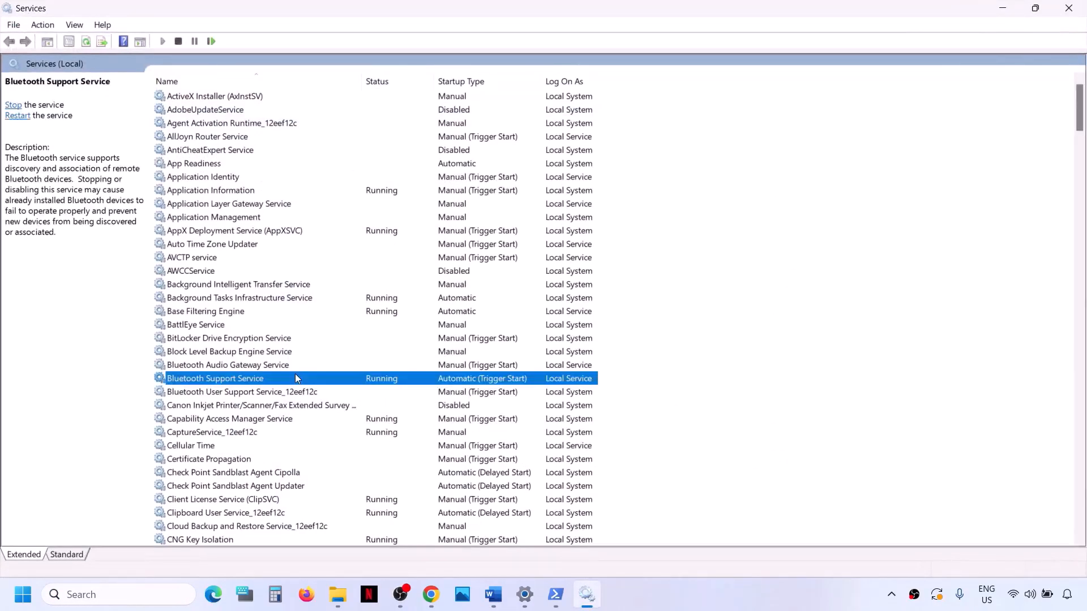
key(i)
double_click(173, 320)
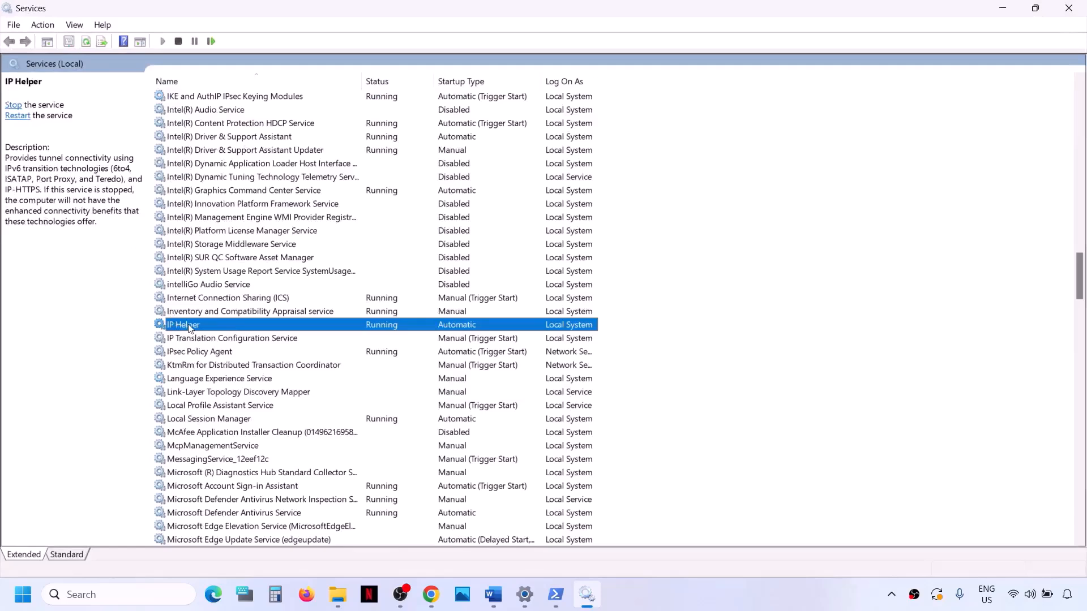
click(512, 281)
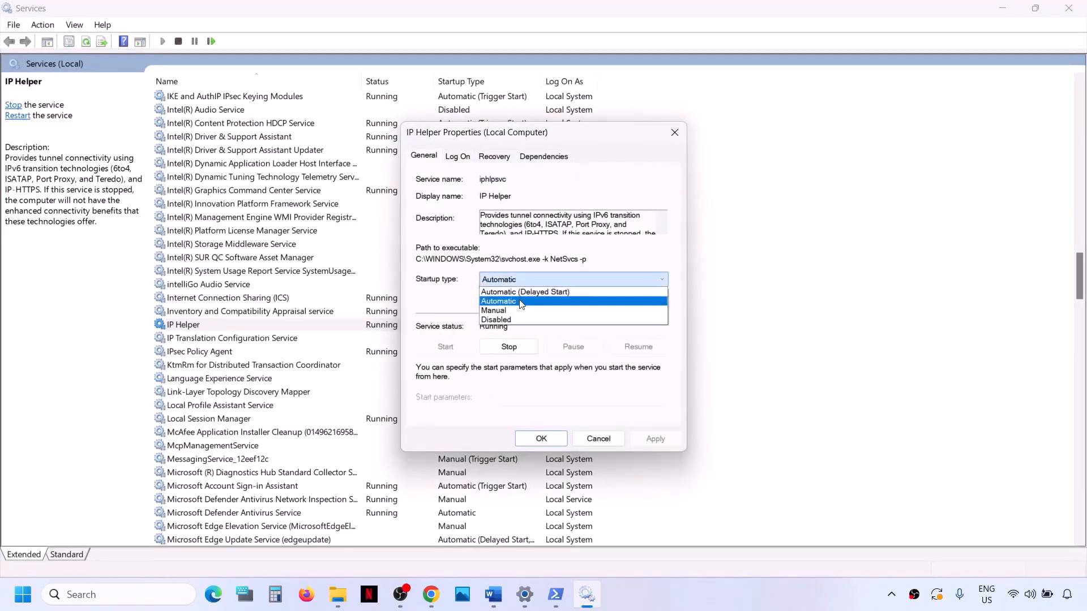
click(521, 293)
click(652, 440)
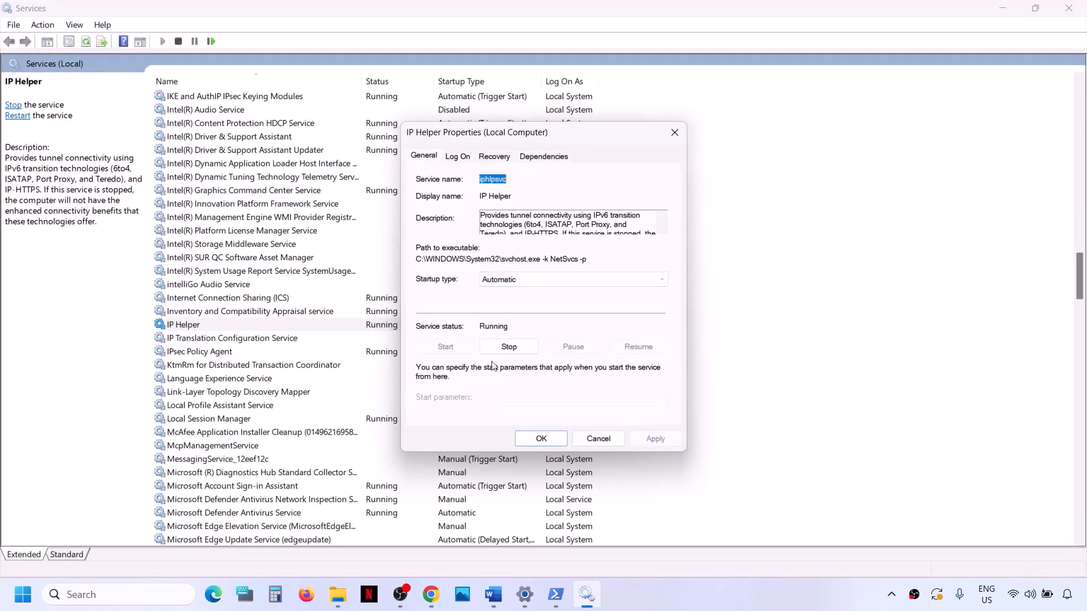
click(541, 440)
- Find the Xbox Accessory Management Service, set its startup type to Automatic, and confirm its properties
click(257, 407)
key(x)
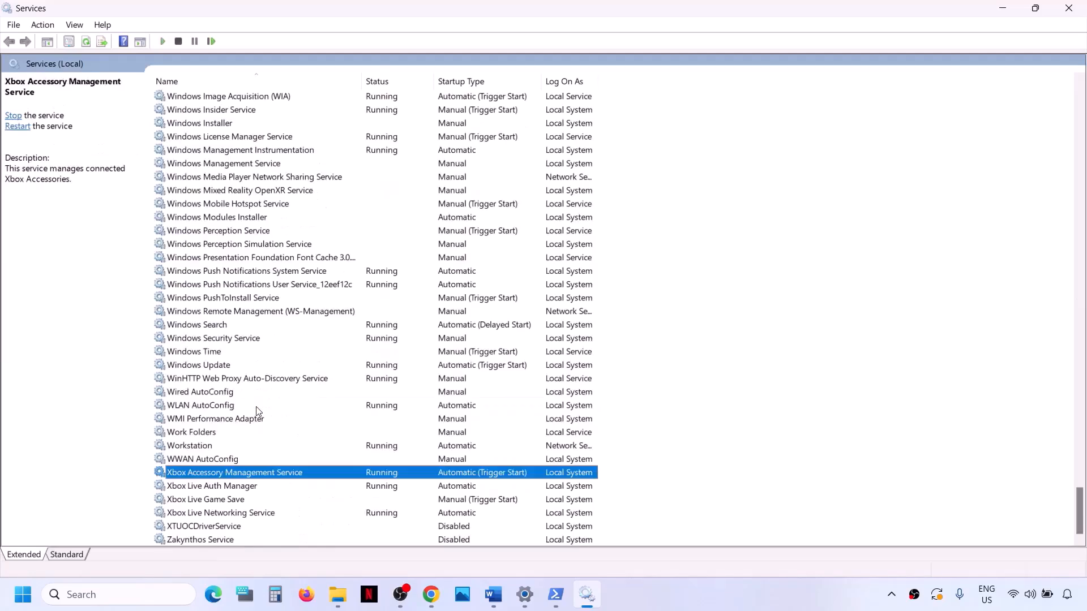
double_click(256, 476)
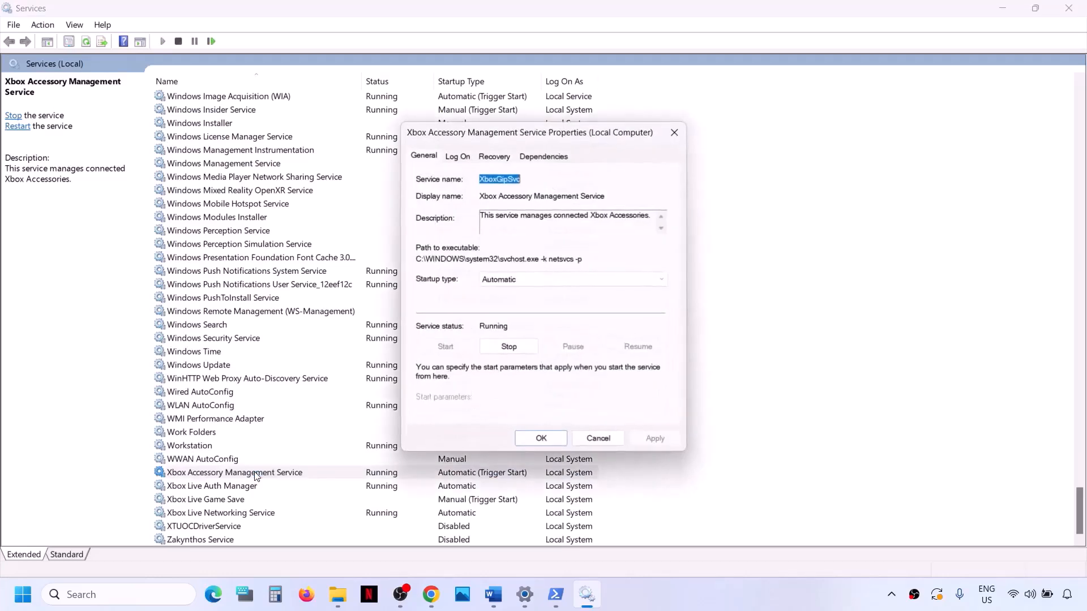
click(543, 287)
click(542, 292)
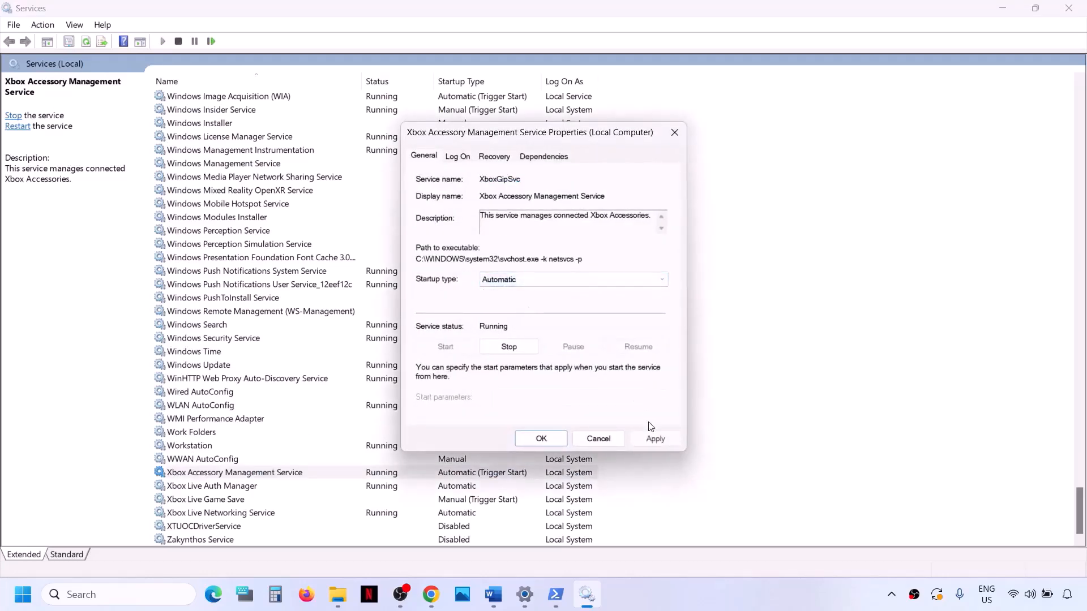
click(651, 441)
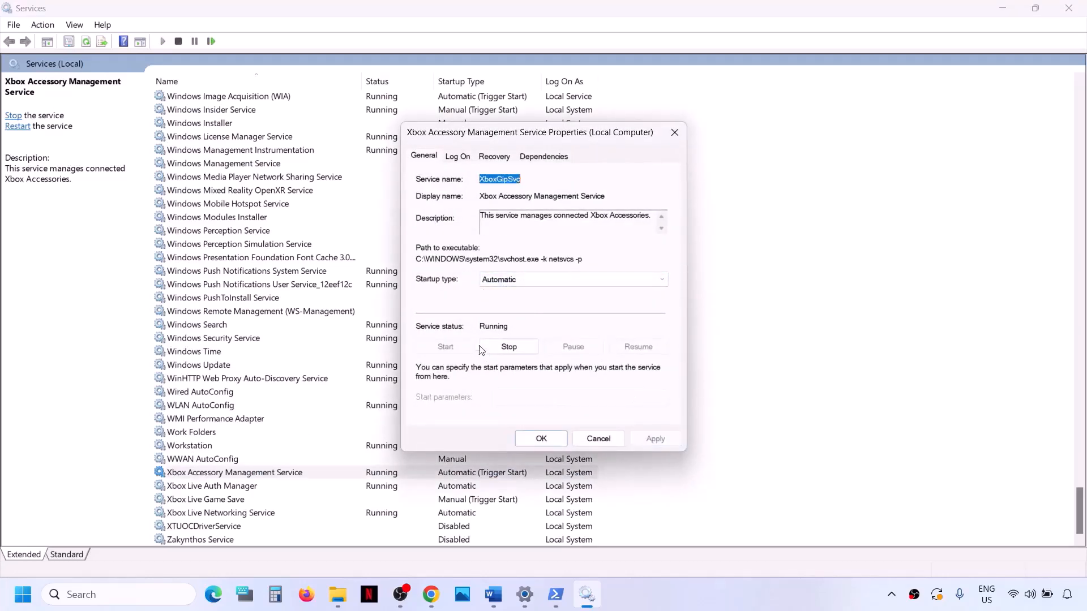
click(538, 440)
- Set the Xbox Live Auth Manager service's startup type to Automatic and confirm its properties
double_click(205, 488)
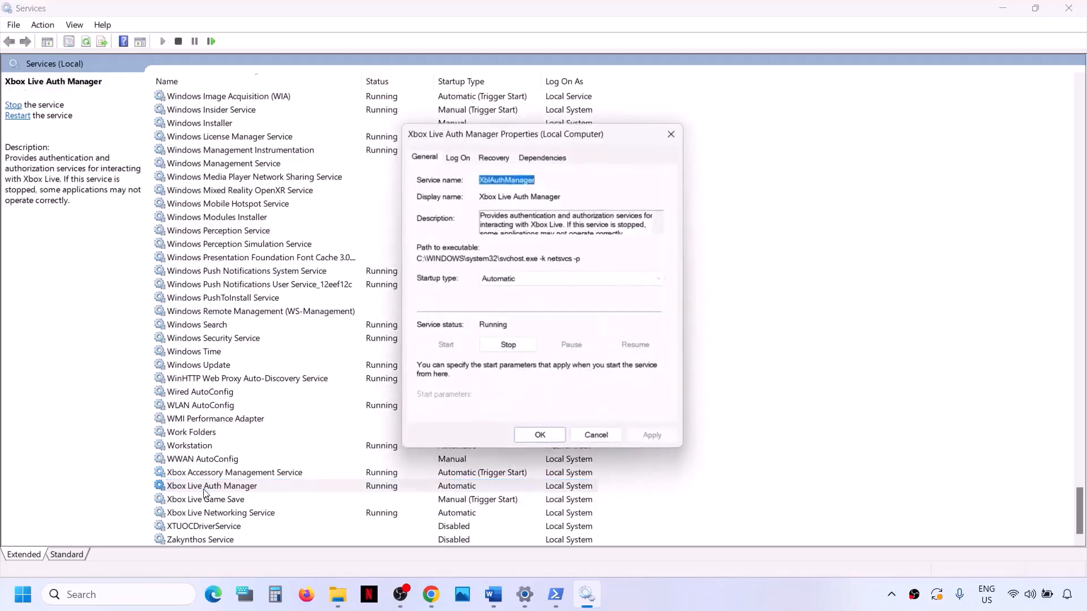
click(559, 281)
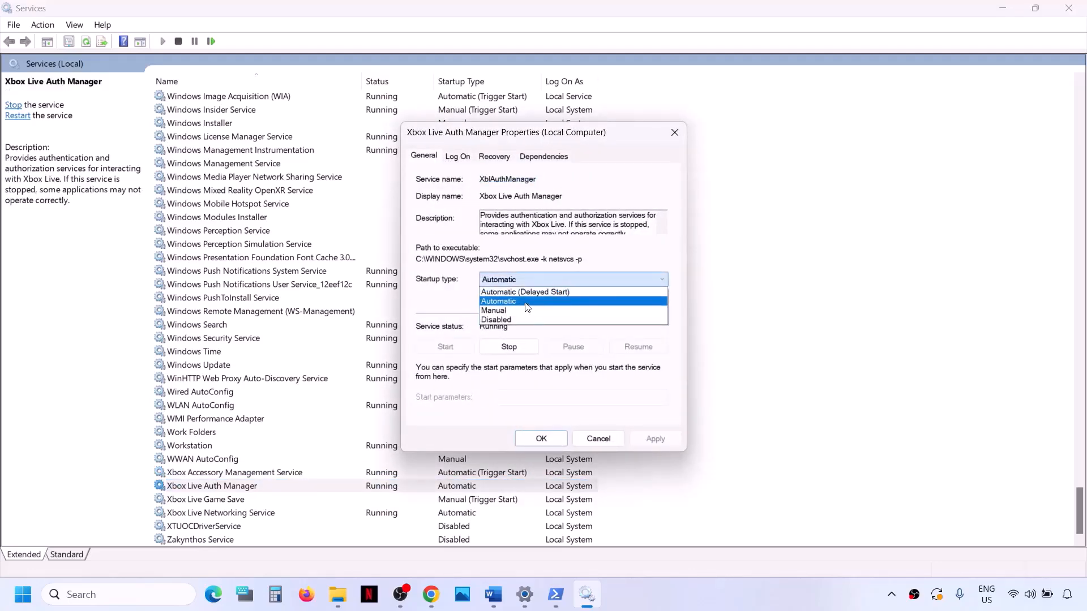
click(524, 302)
click(654, 442)
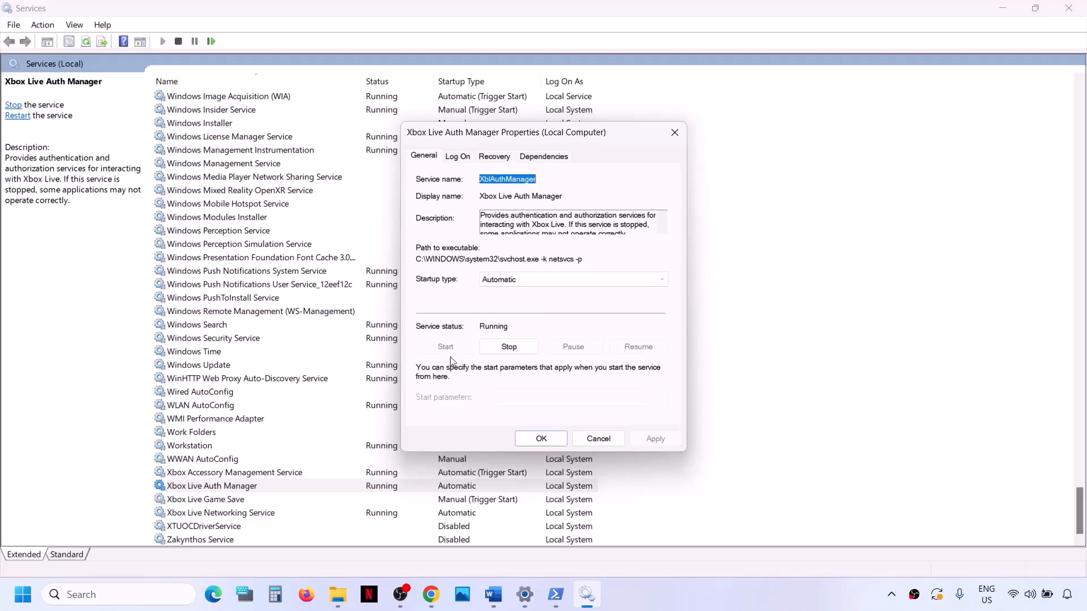
click(536, 443)
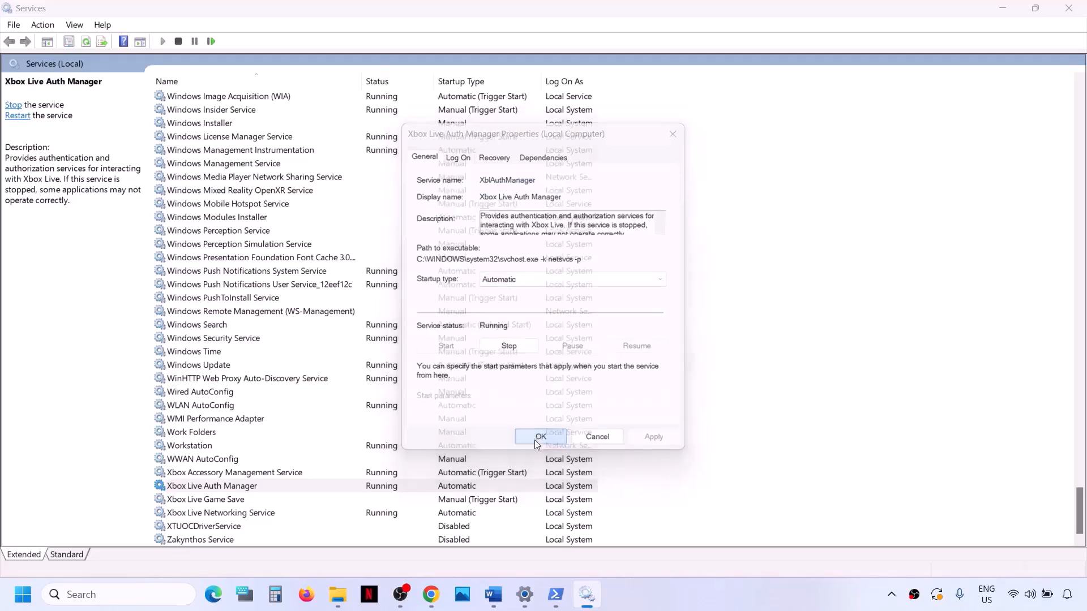
- Set the Xbox Live Game Save service's startup type to Automatic, apply it, and start the service
double_click(207, 500)
click(509, 282)
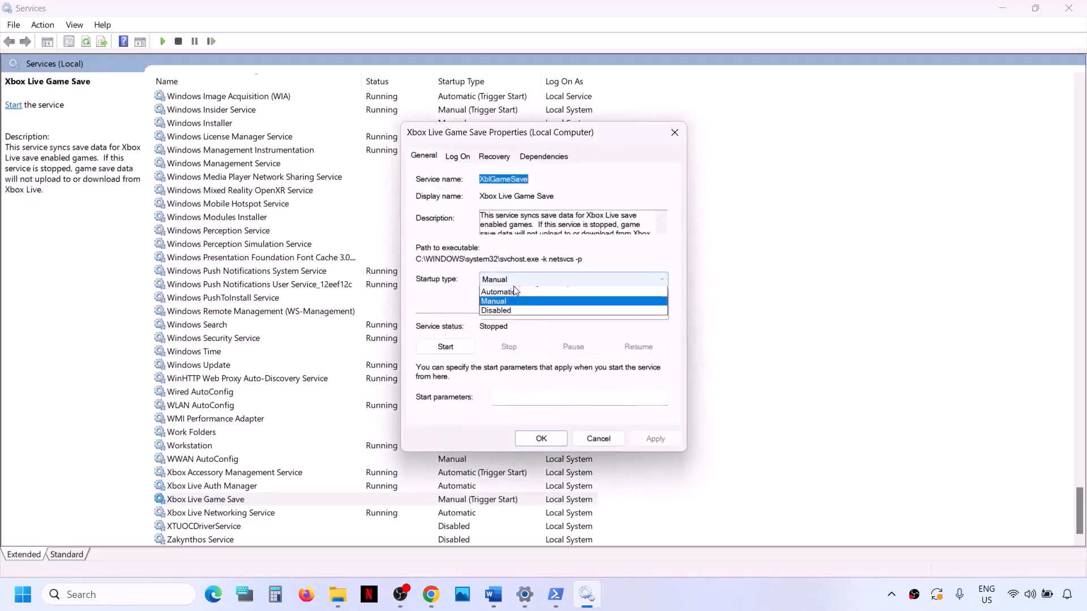
click(506, 301)
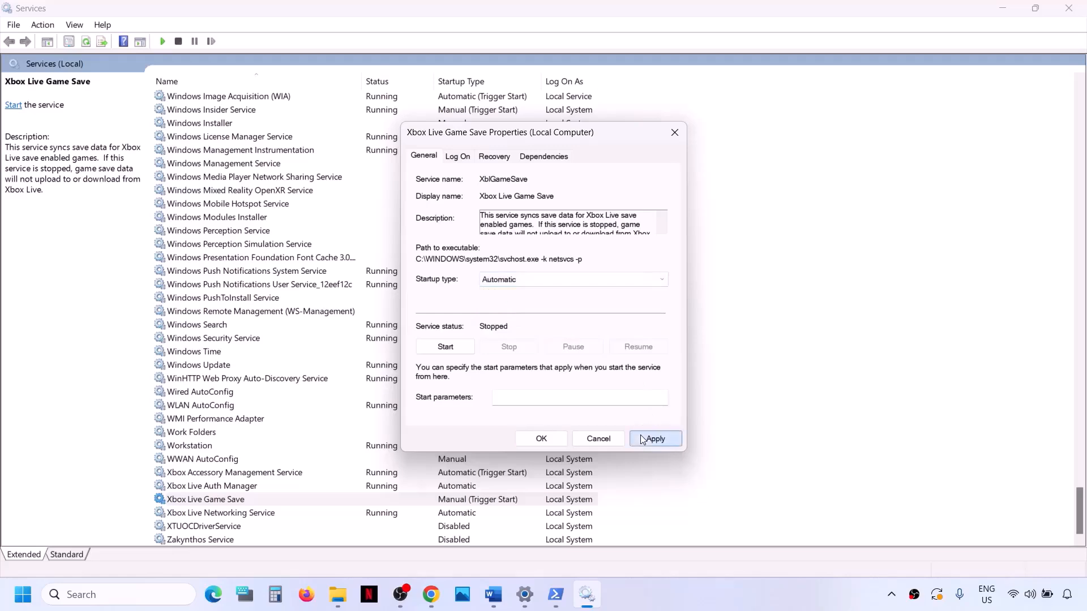
click(653, 439)
click(447, 345)
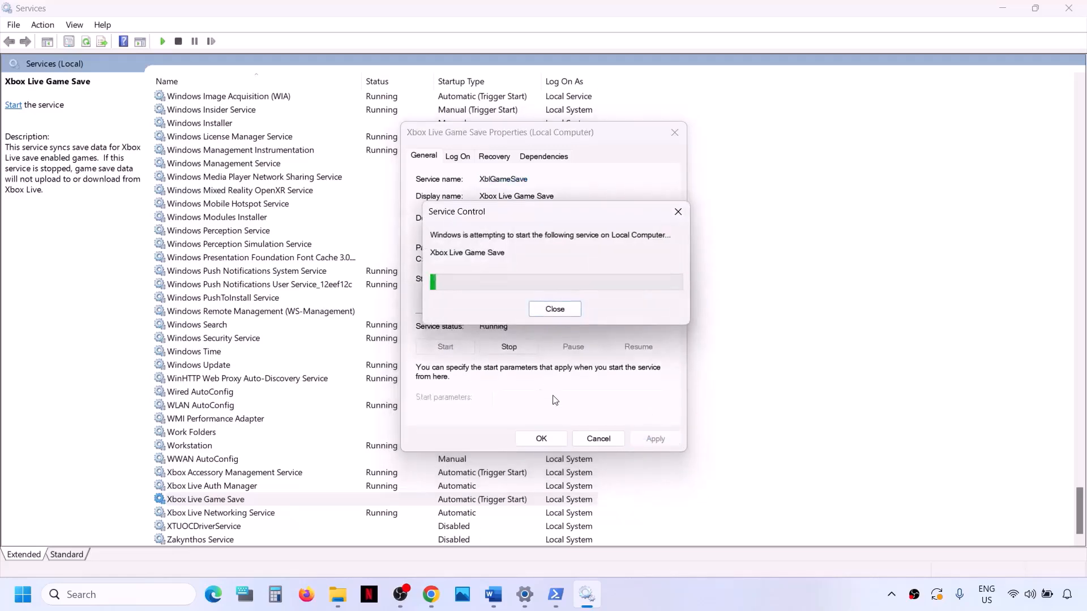
click(541, 439)
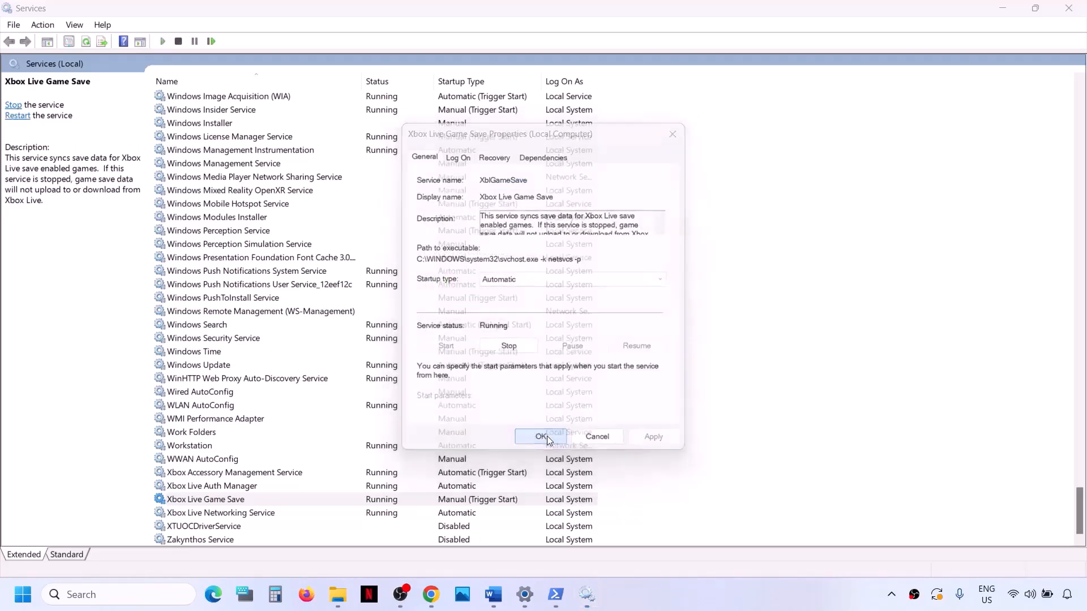
- Set the Xbox Live Networking Service's startup type to Automatic and confirm its properties
double_click(255, 513)
click(511, 282)
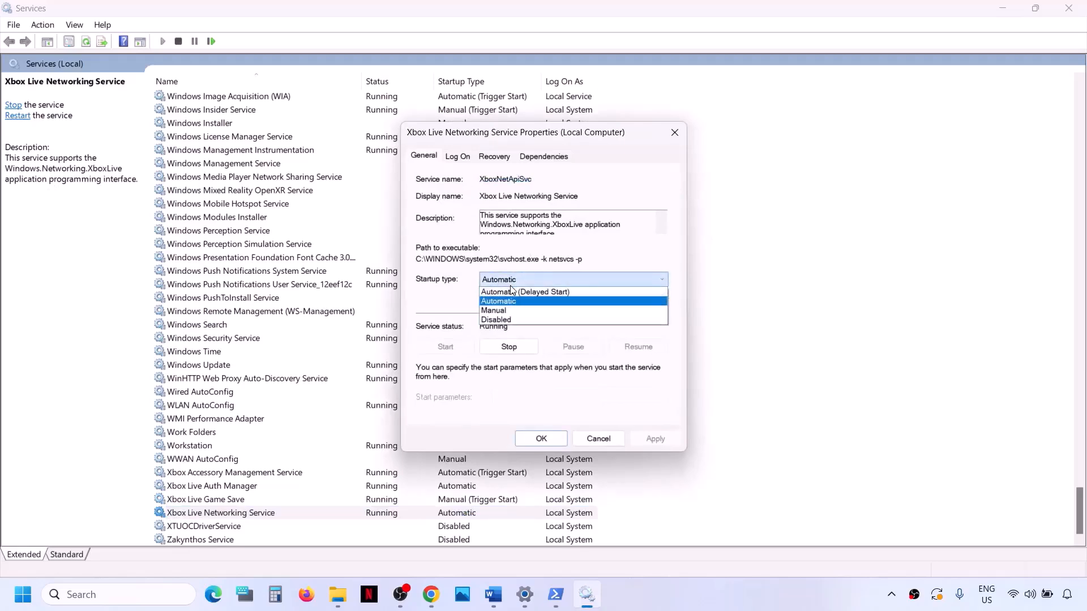
click(508, 301)
click(636, 444)
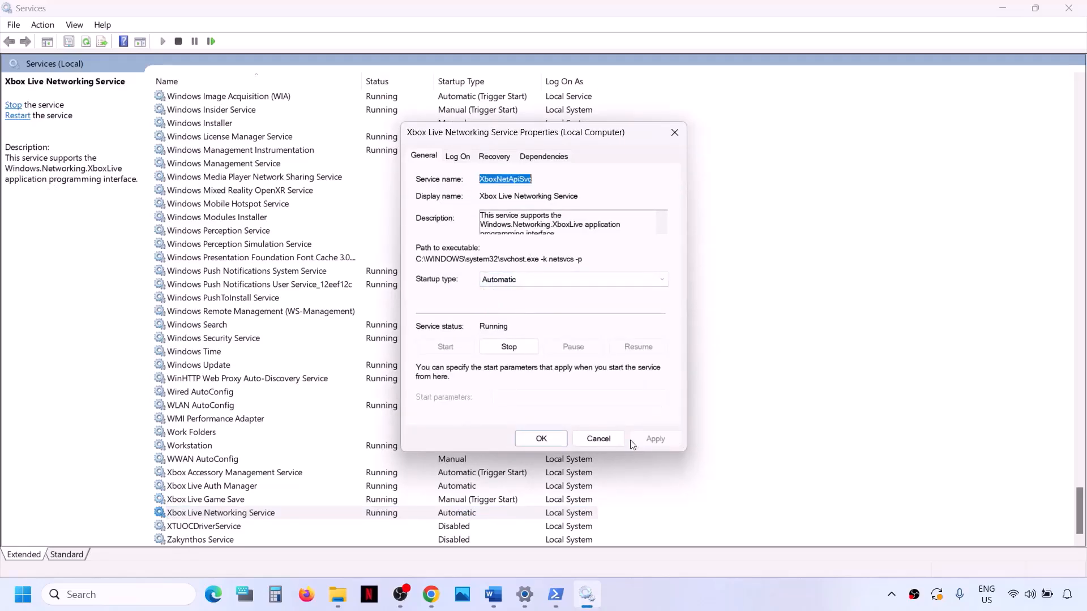
click(546, 433)
click(543, 439)
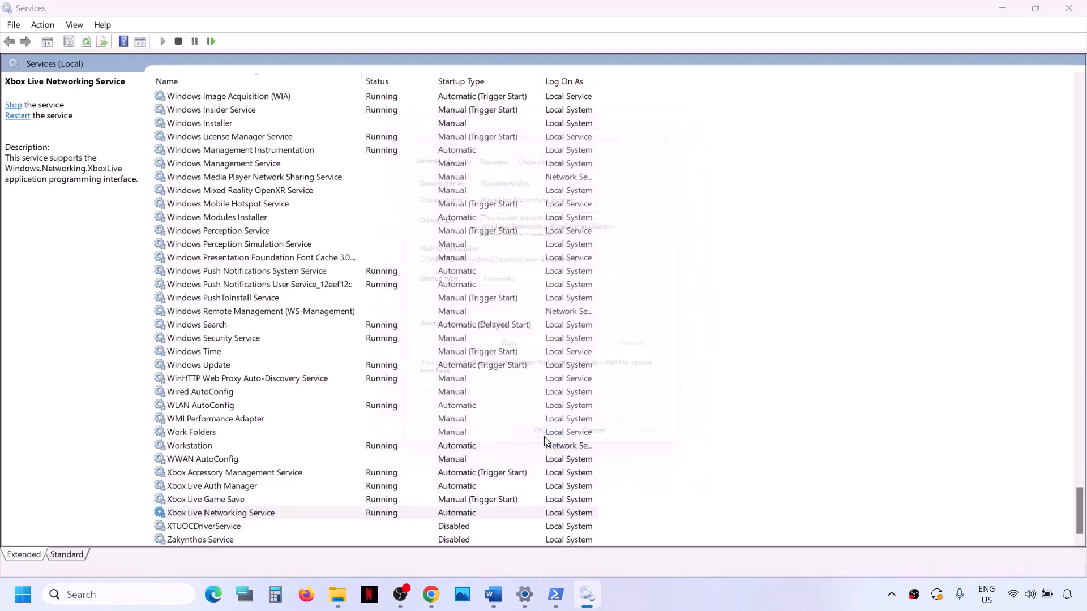
- Set the Windows Update service's startup type to Automatic and confirm its properties
click(218, 369)
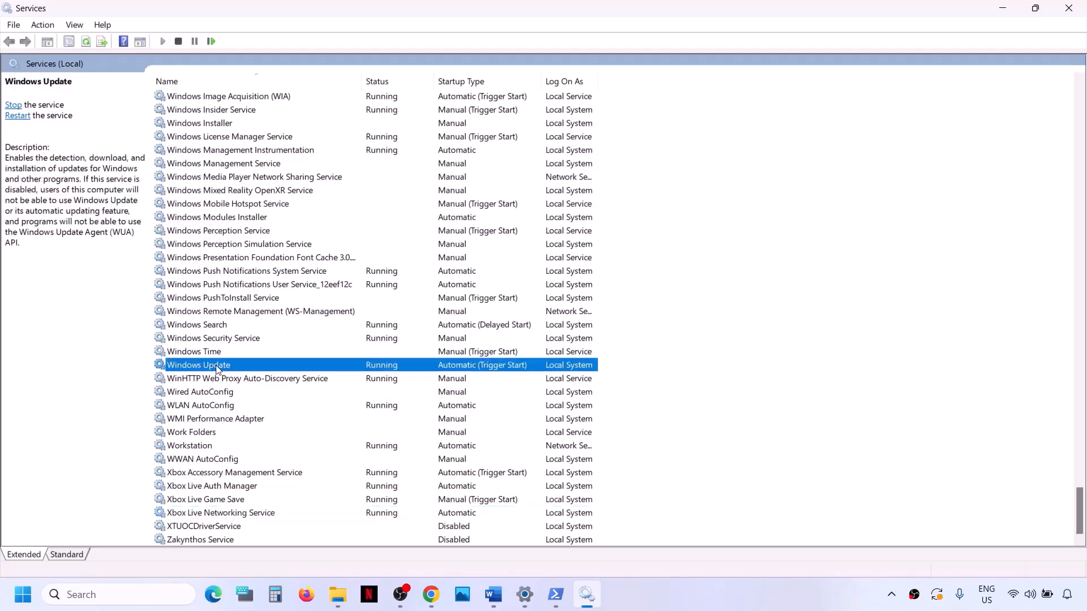
double_click(246, 369)
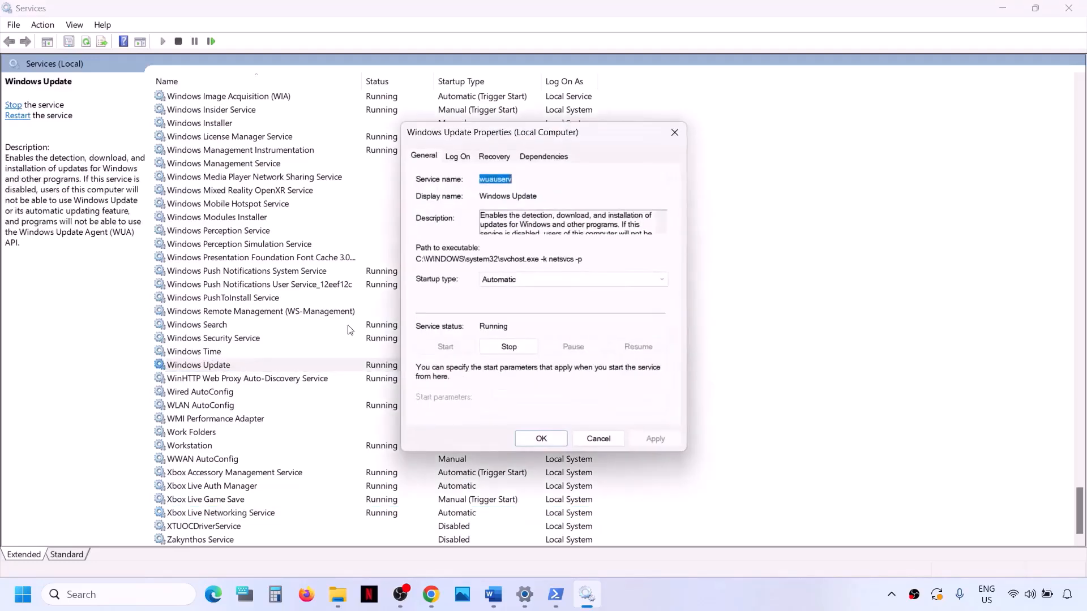
click(539, 279)
click(531, 301)
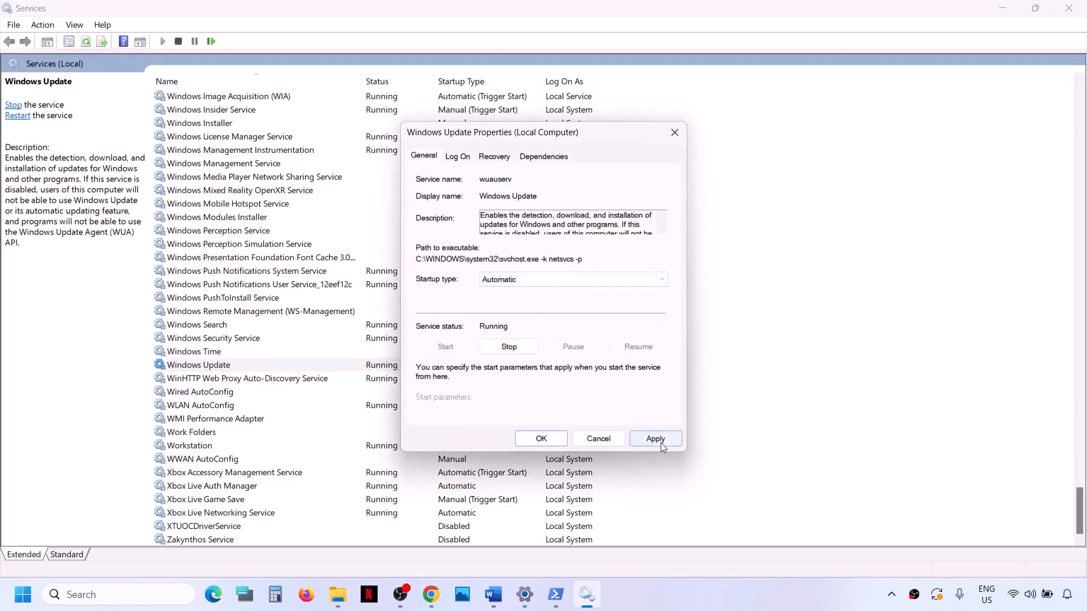
click(659, 442)
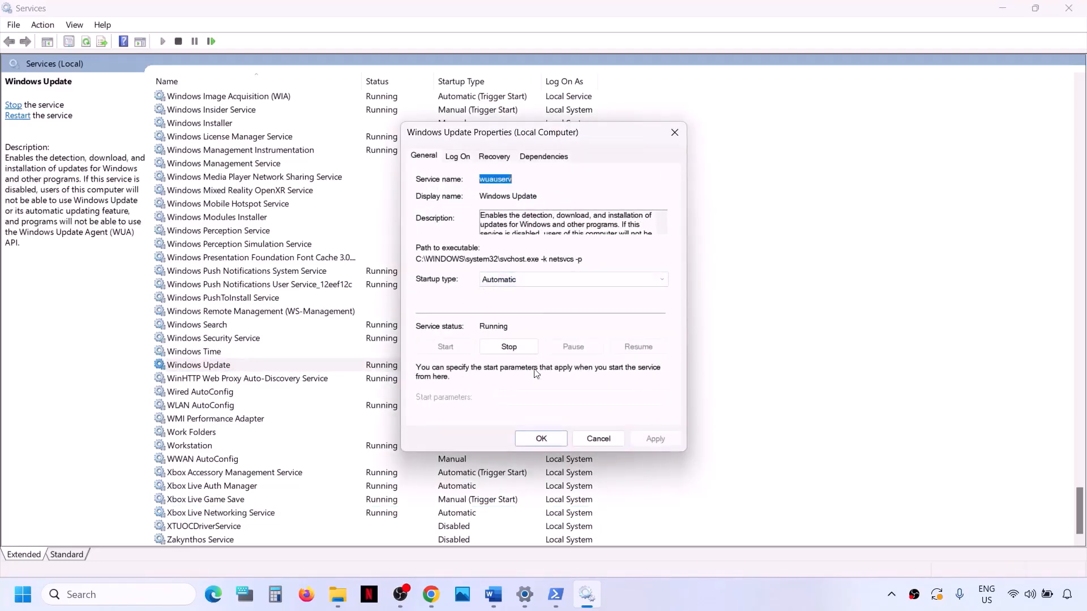
click(531, 445)
- Find the first Gaming Services entry, check the startup type and status in its properties, and close them
click(240, 312)
key(g)
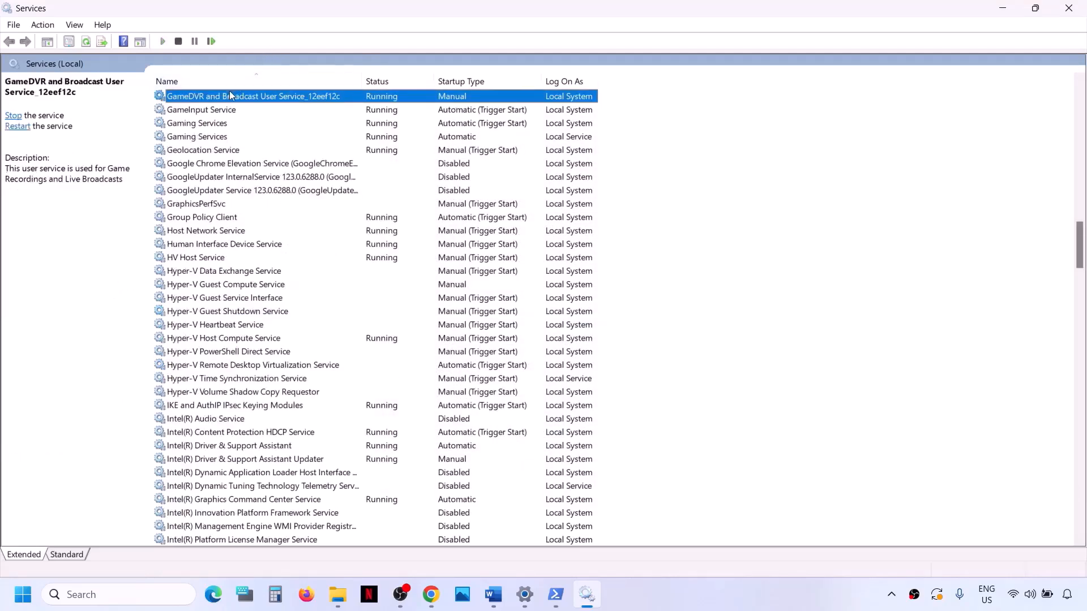
click(212, 126)
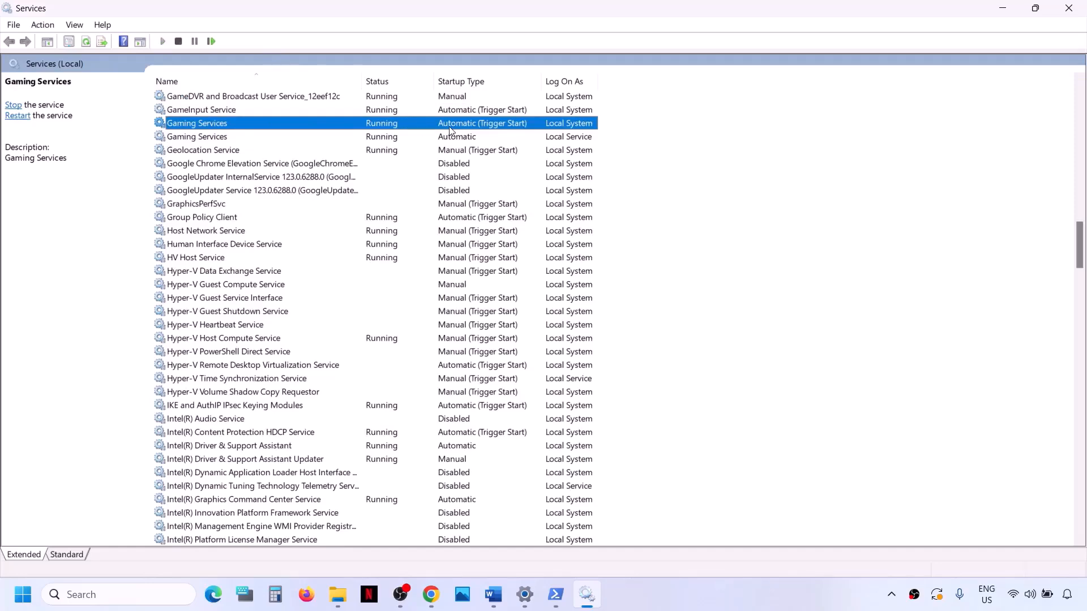
double_click(368, 125)
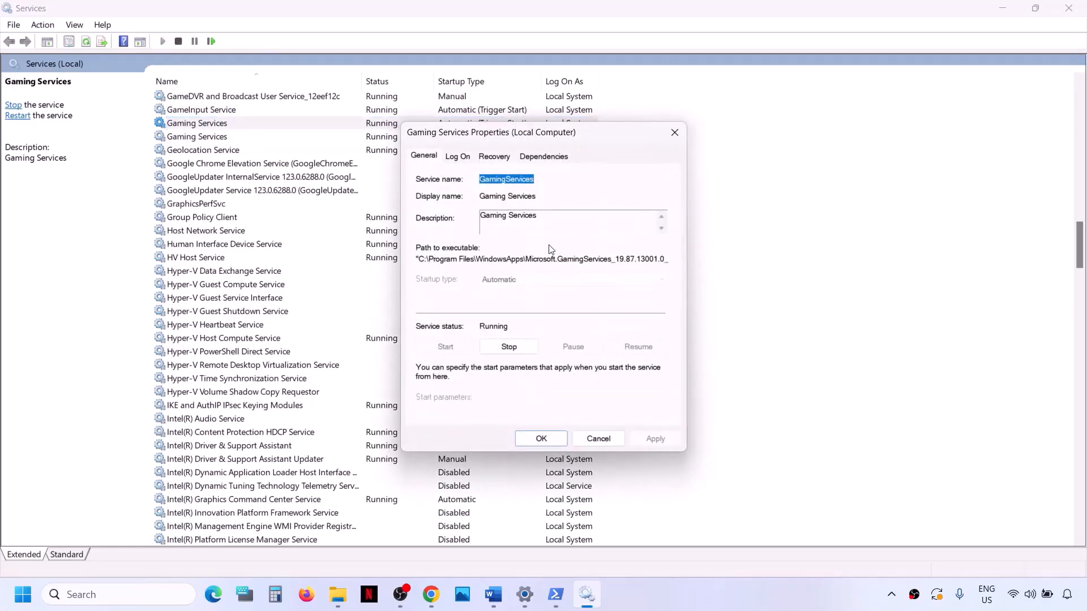
click(675, 132)
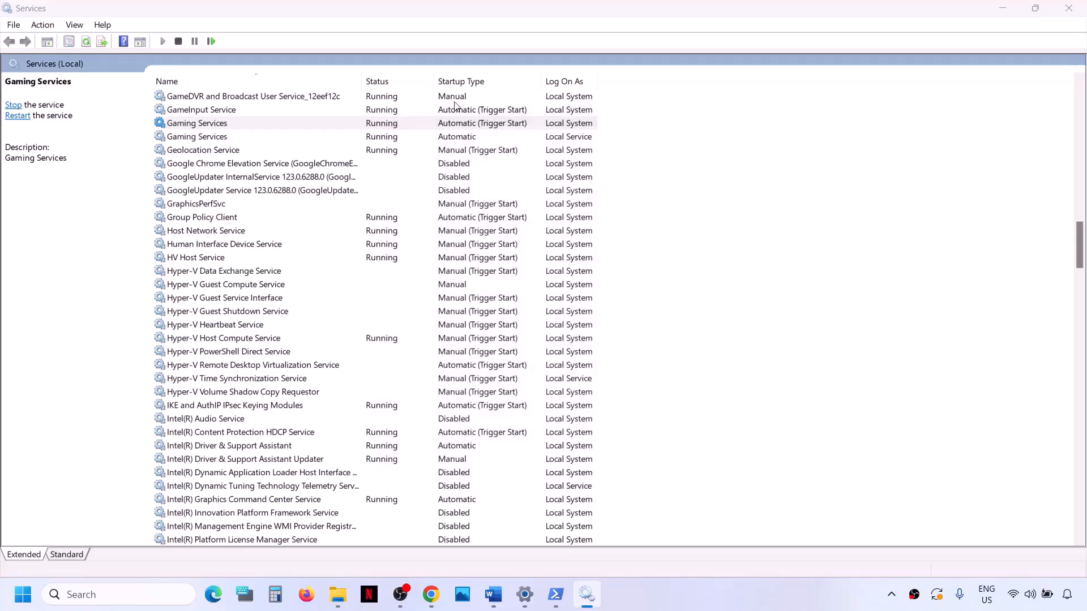
- Restart both Gaming Services entries in the services list
right_click(382, 128)
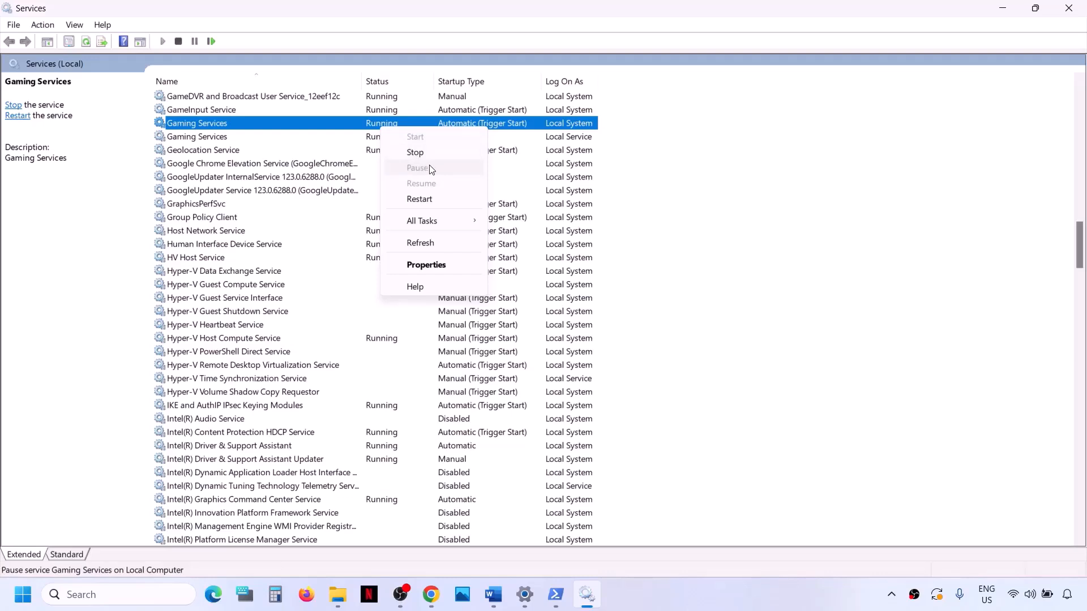
click(418, 199)
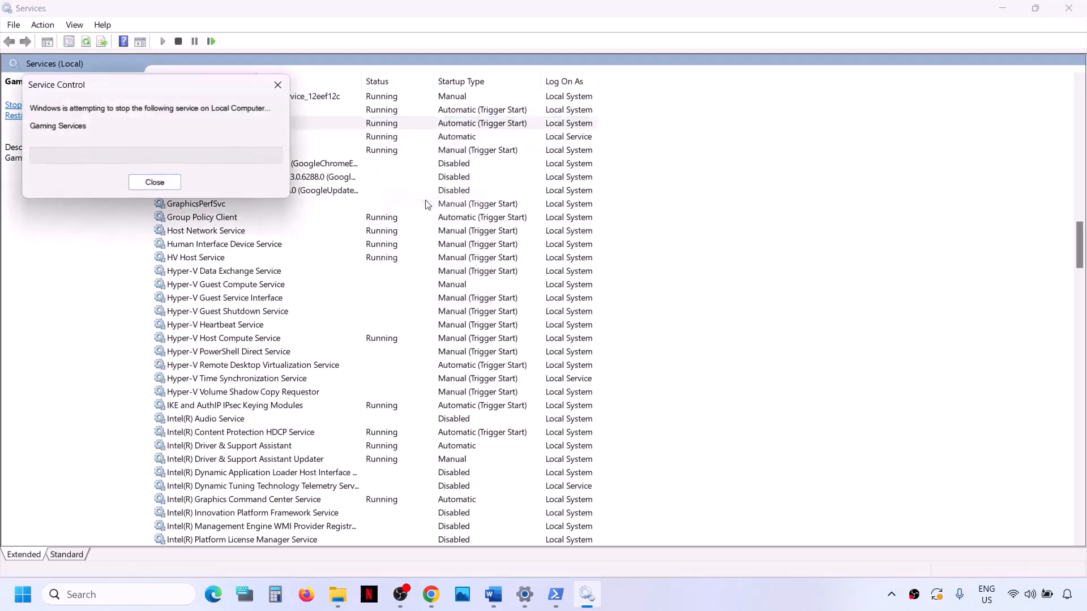
right_click(383, 142)
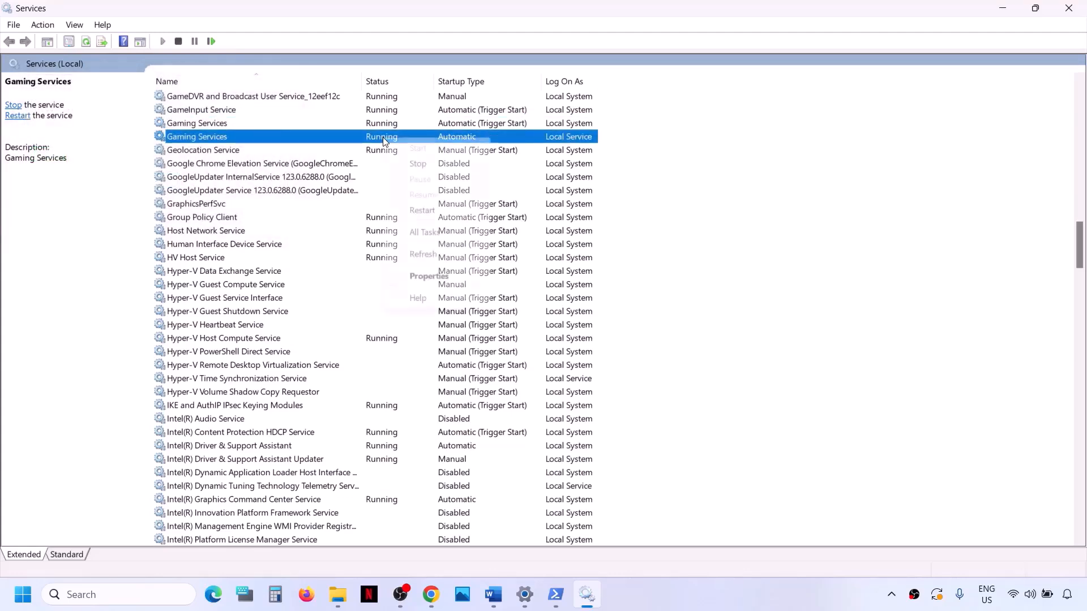
click(428, 209)
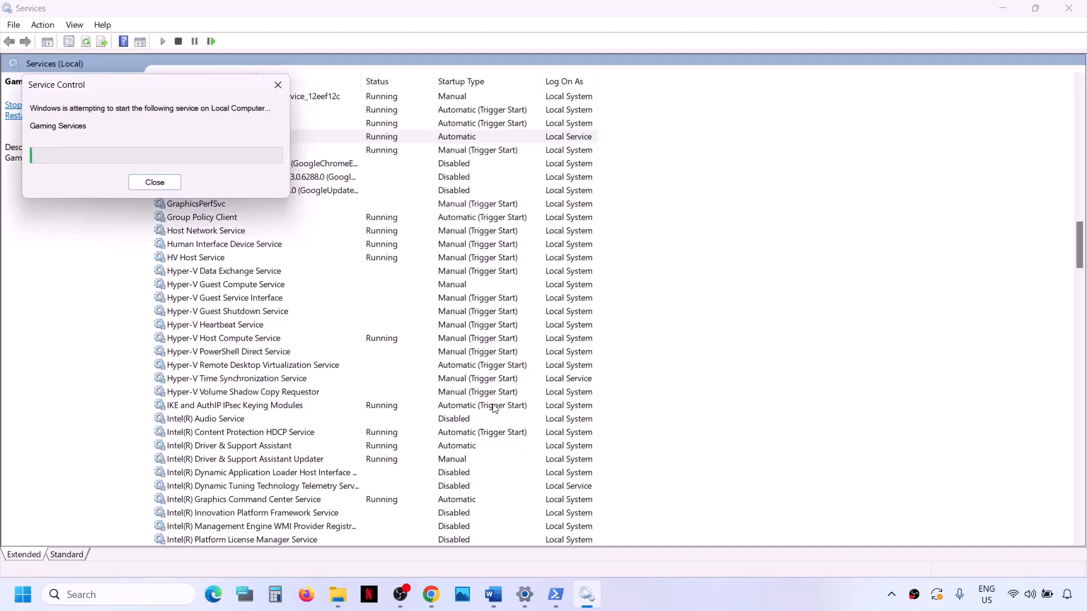
- Find the Microsoft Store Install Service, set its startup type to Automatic, and apply and confirm its properties
click(270, 351)
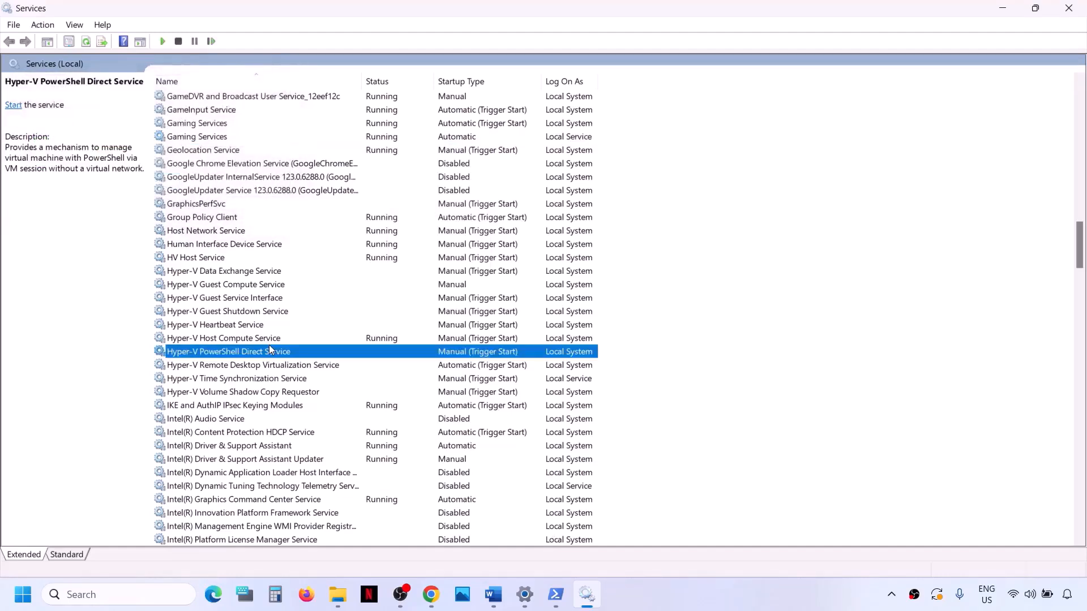
key(m)
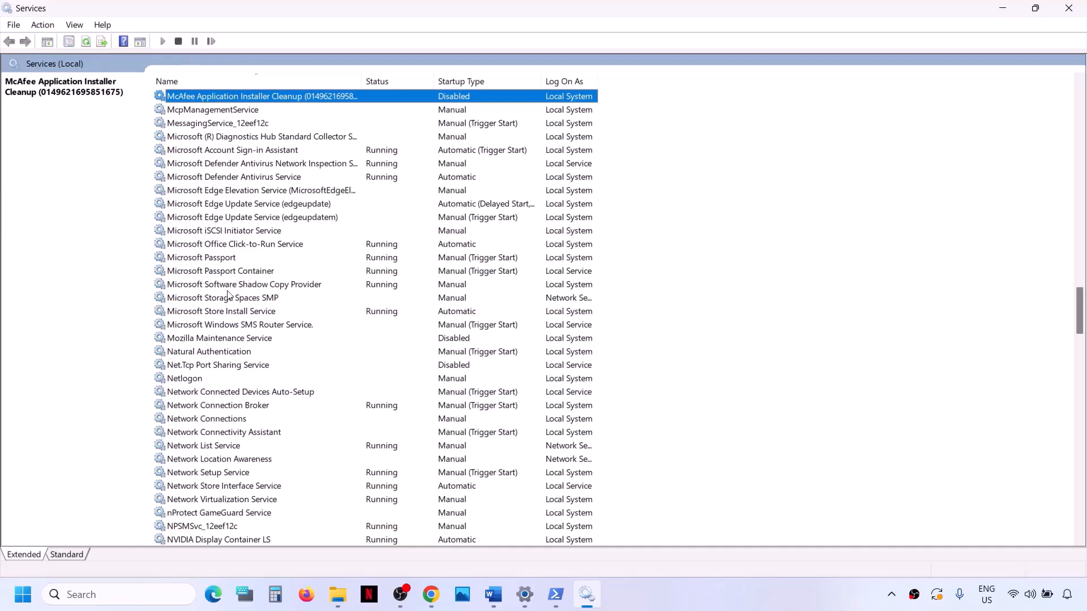
click(226, 313)
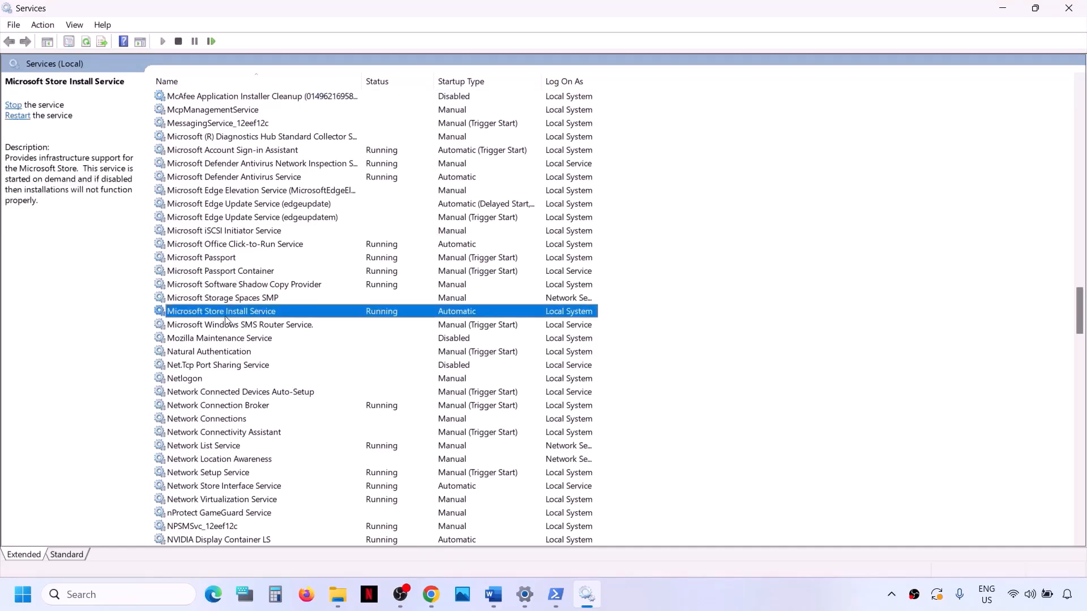
double_click(294, 314)
click(510, 279)
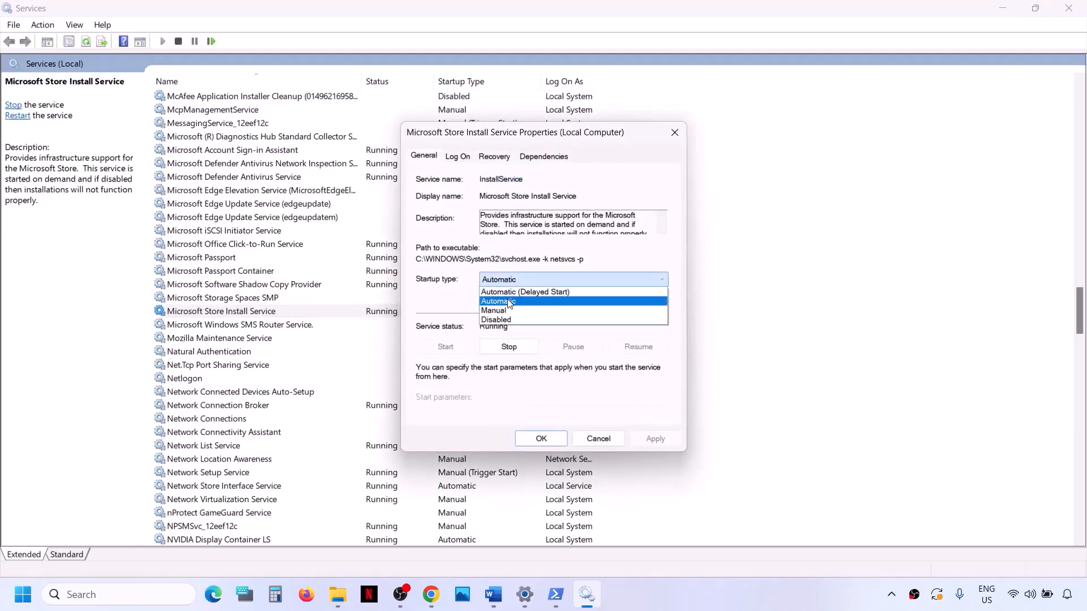
click(509, 302)
click(656, 440)
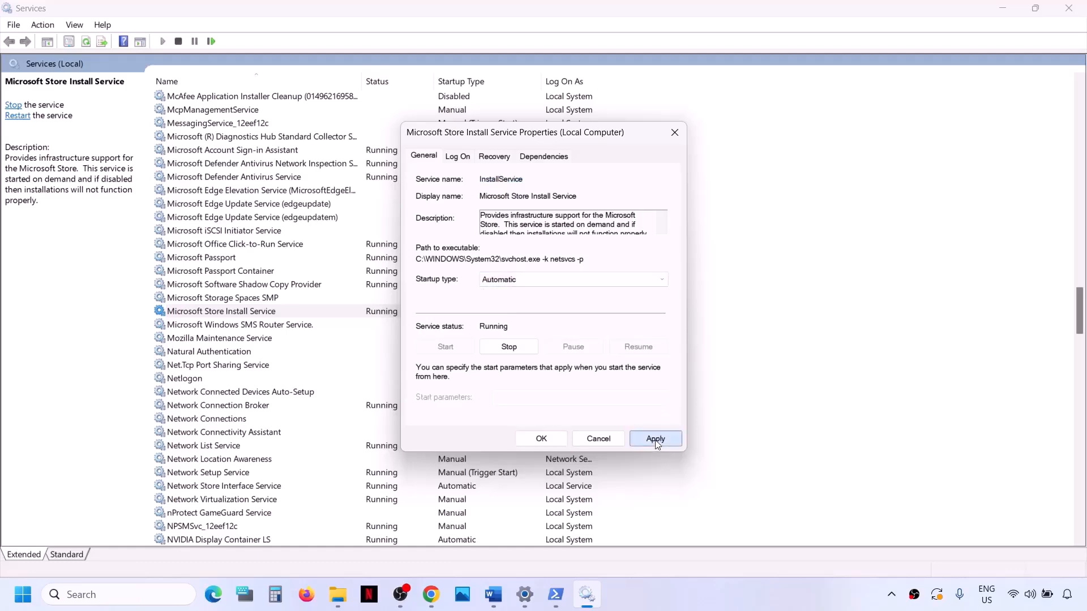
click(522, 438)
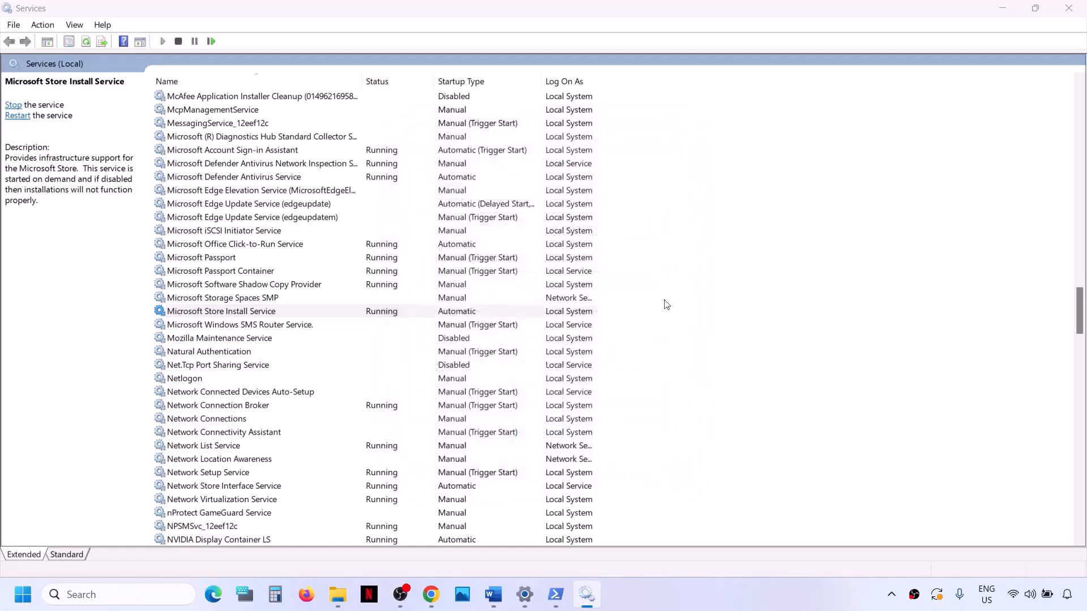
- Switch to the Word checklist and copy the gamingservices Get-AppxPackage removal command under Step 16
click(1074, 9)
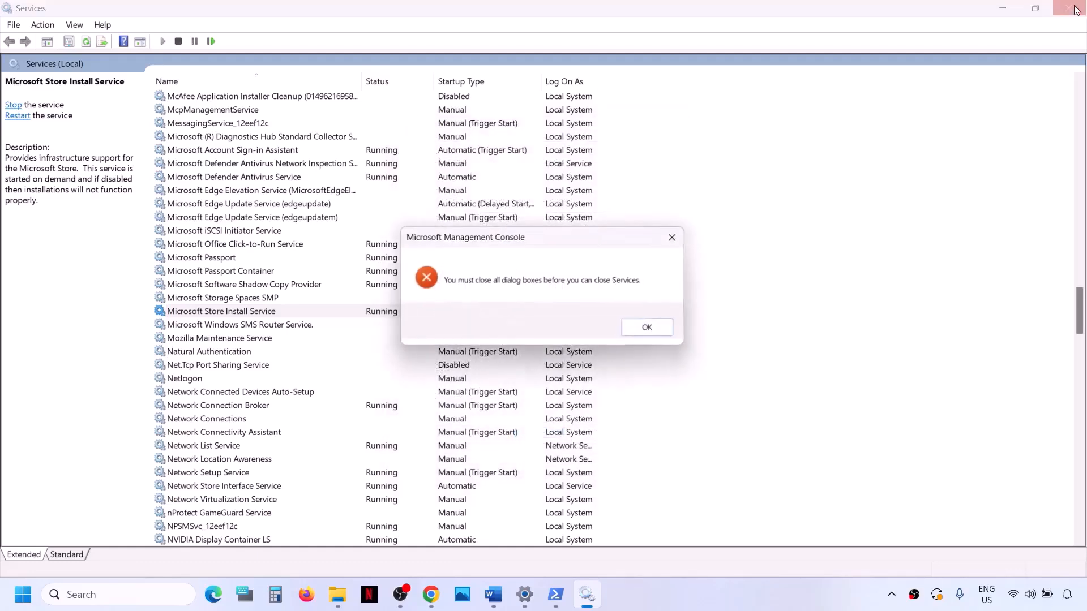
key(alt+Tab)
click(651, 329)
scroll(569, 433, down, 1)
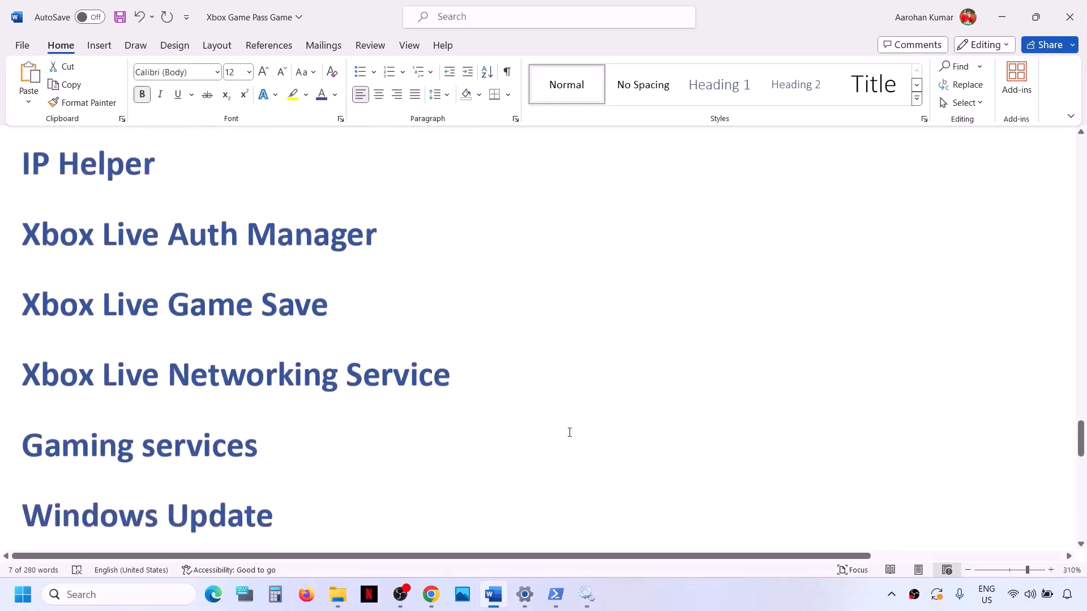
scroll(569, 433, down, 5)
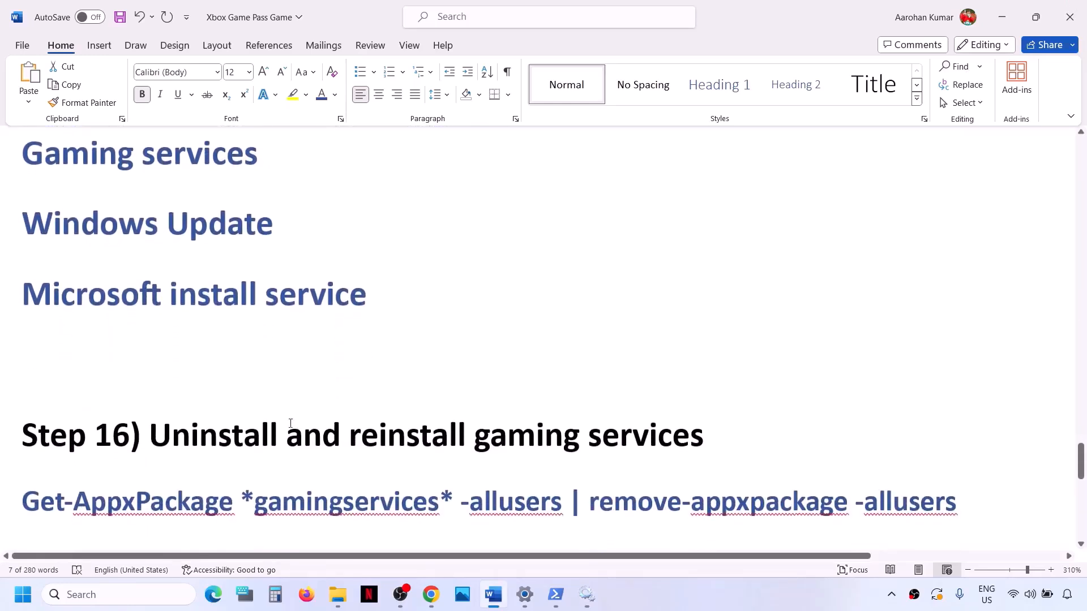
scroll(274, 422, down, 4)
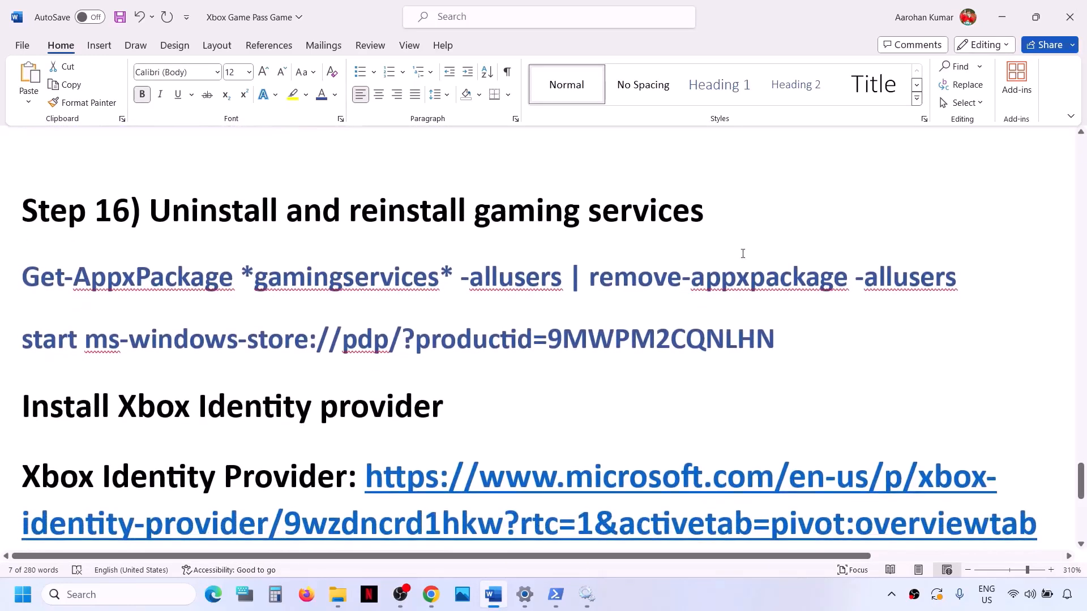
drag(972, 278, 2, 289)
key(super+c)
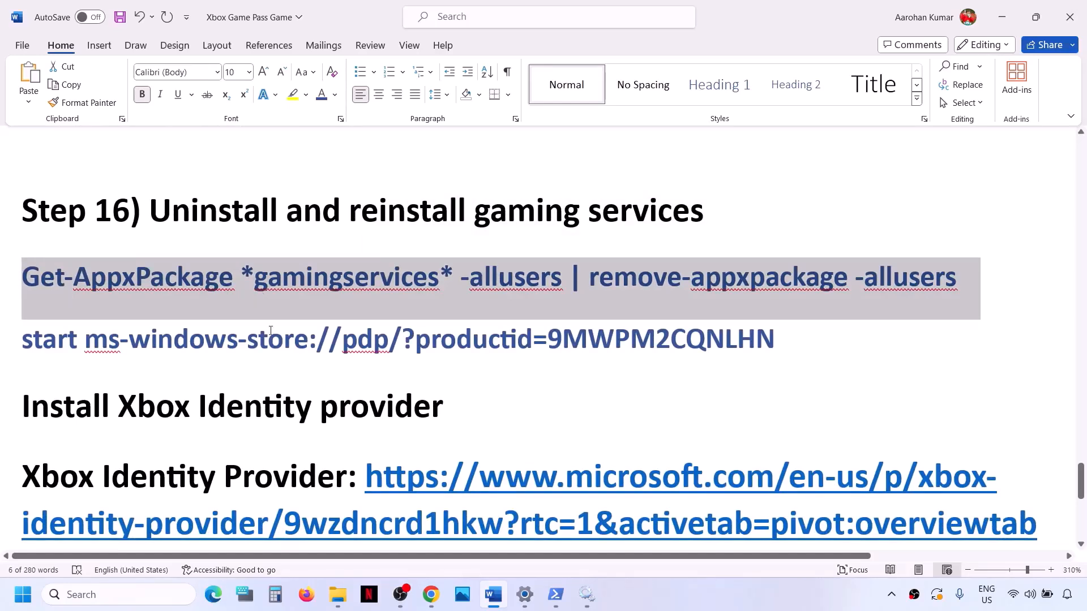
- Open Windows PowerShell as administrator and run Get-AppxPackage *gamingservices* -allusers | remove-appxpackage -allusers
click(129, 595)
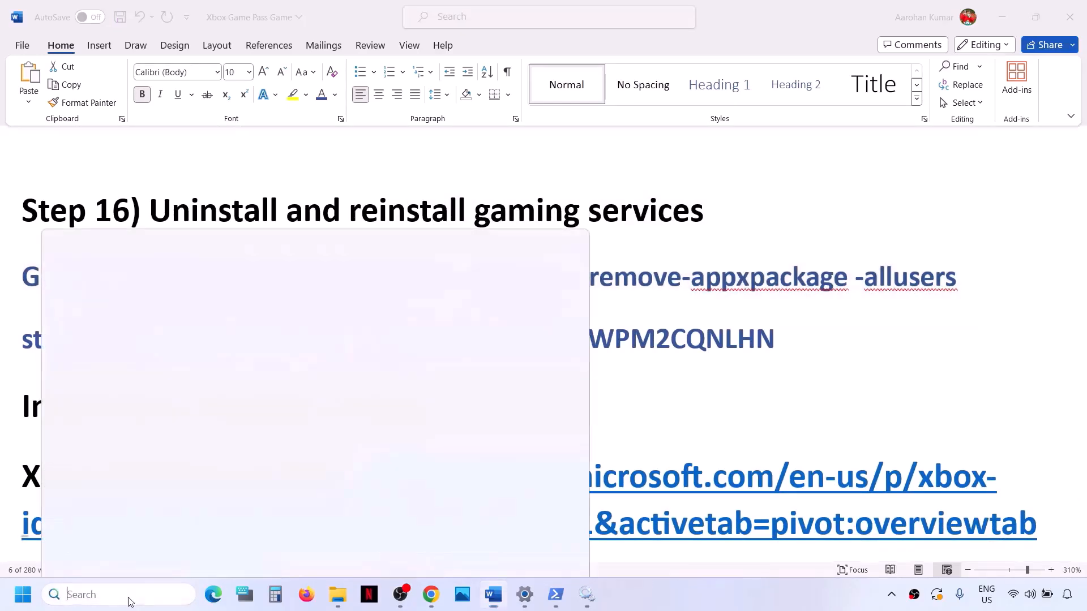
text(powershell)
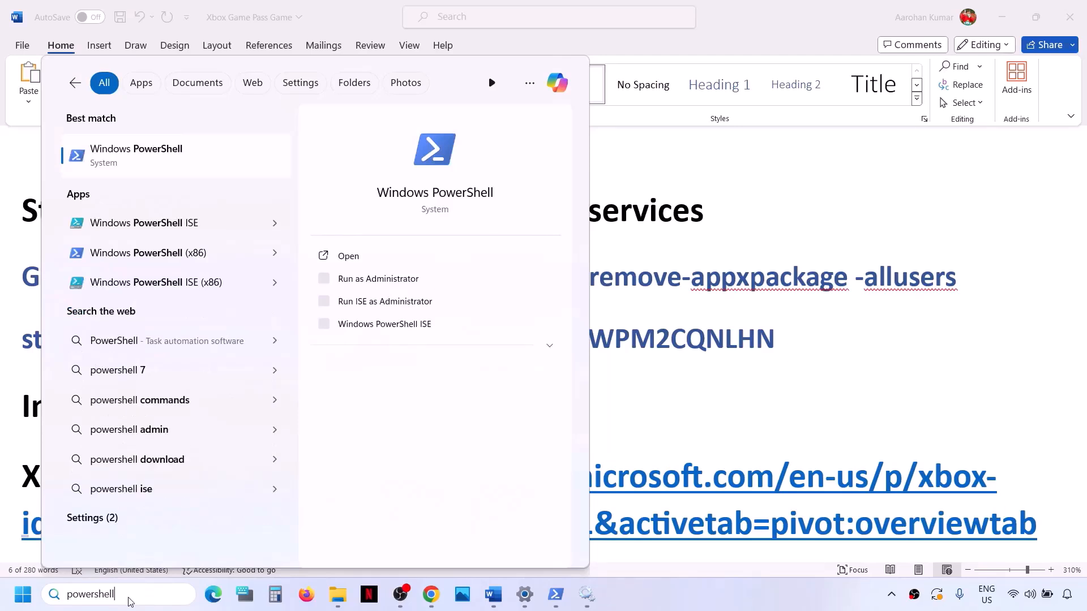
right_click(186, 158)
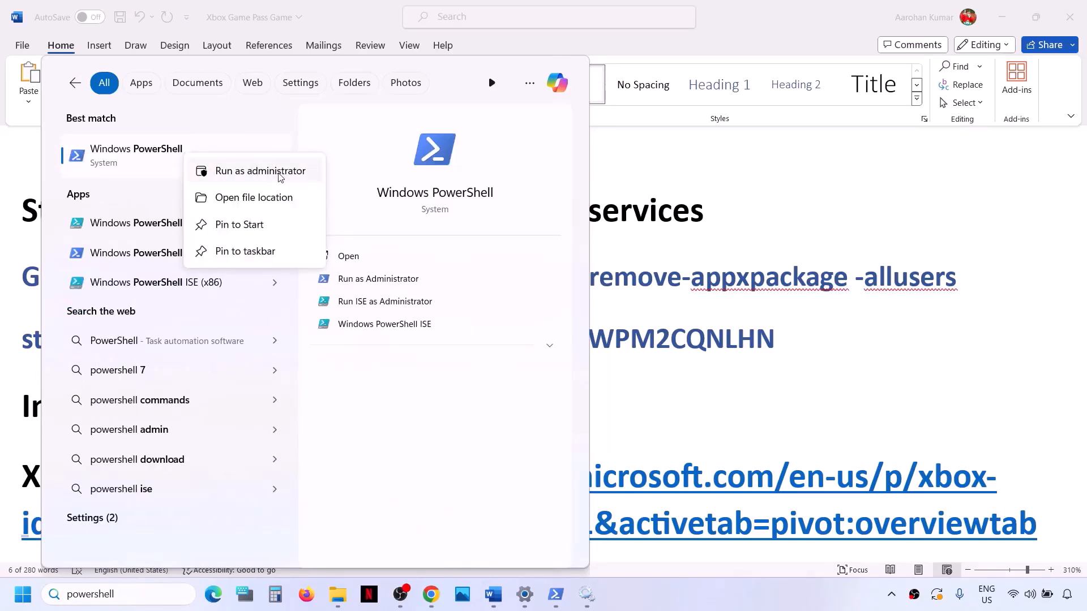
click(278, 178)
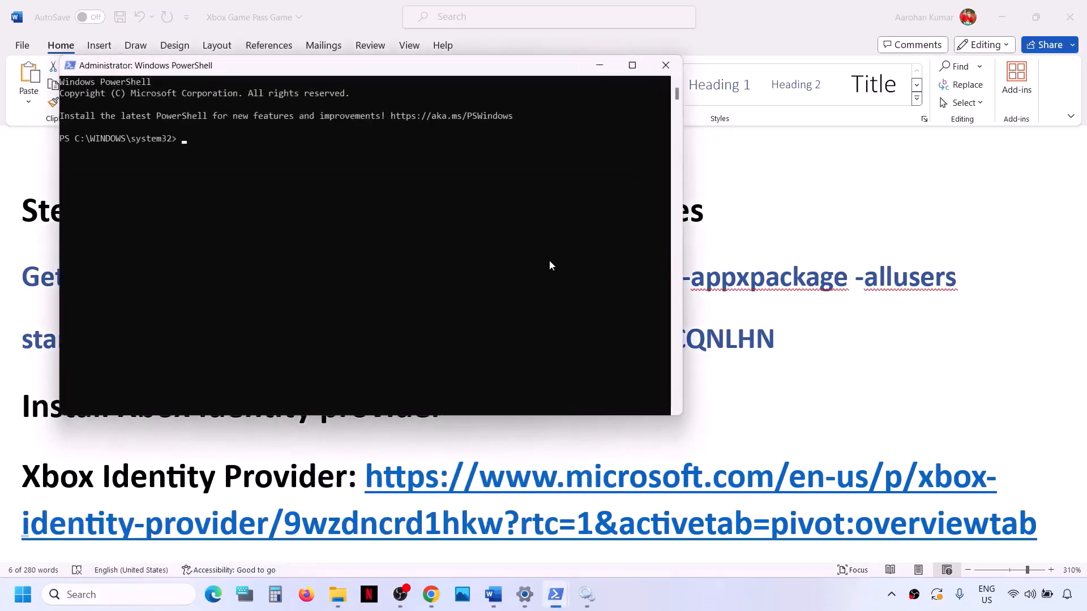
right_click(551, 265)
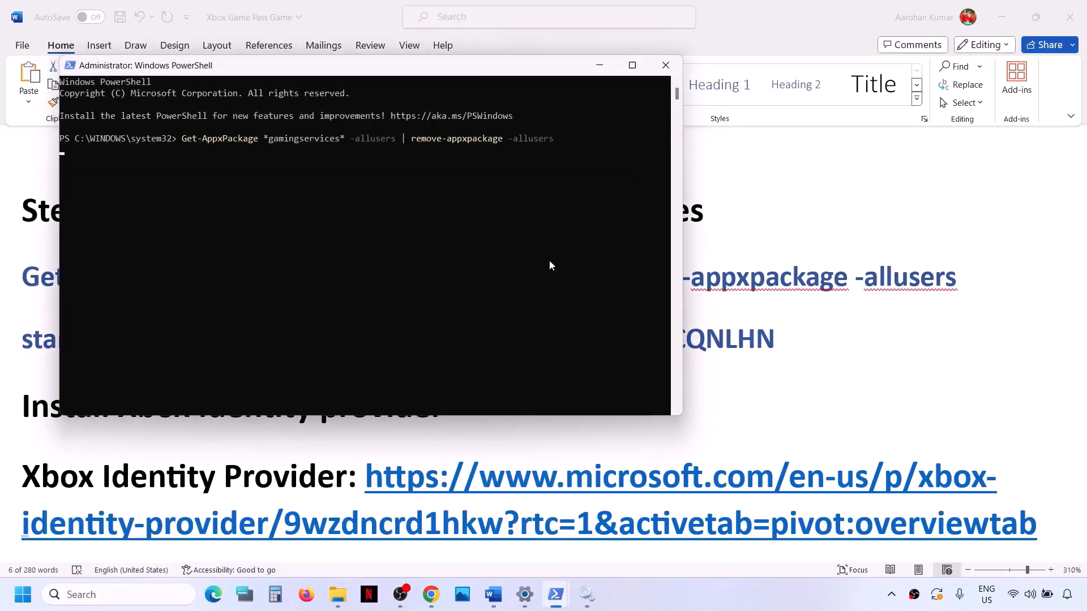
- Copy the start ms-windows-store://pdp/?productid=9MWPM2CQNLHN command from the Word checklist and return to PowerShell
key(alt+Tab)
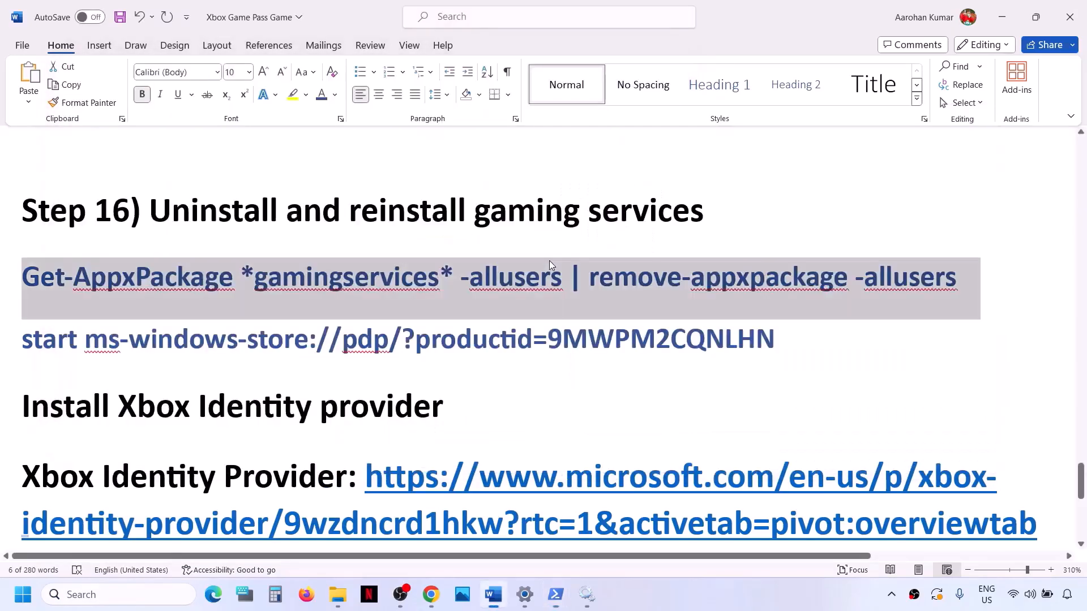
double_click(471, 341)
click(471, 342)
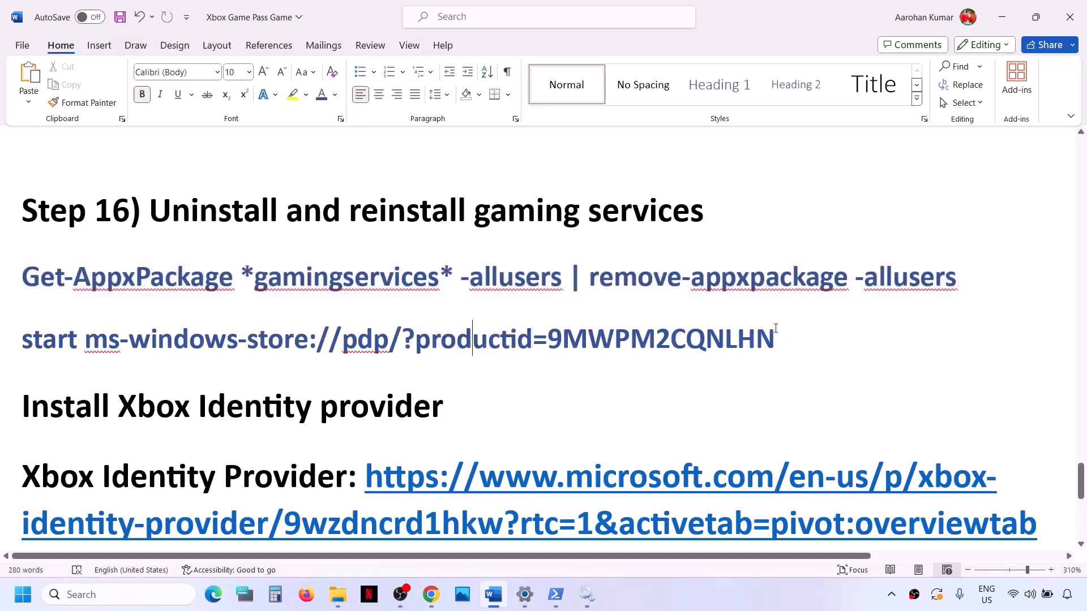
drag(778, 336, 52, 356)
key(ctrl+c)
key(alt+Tab)
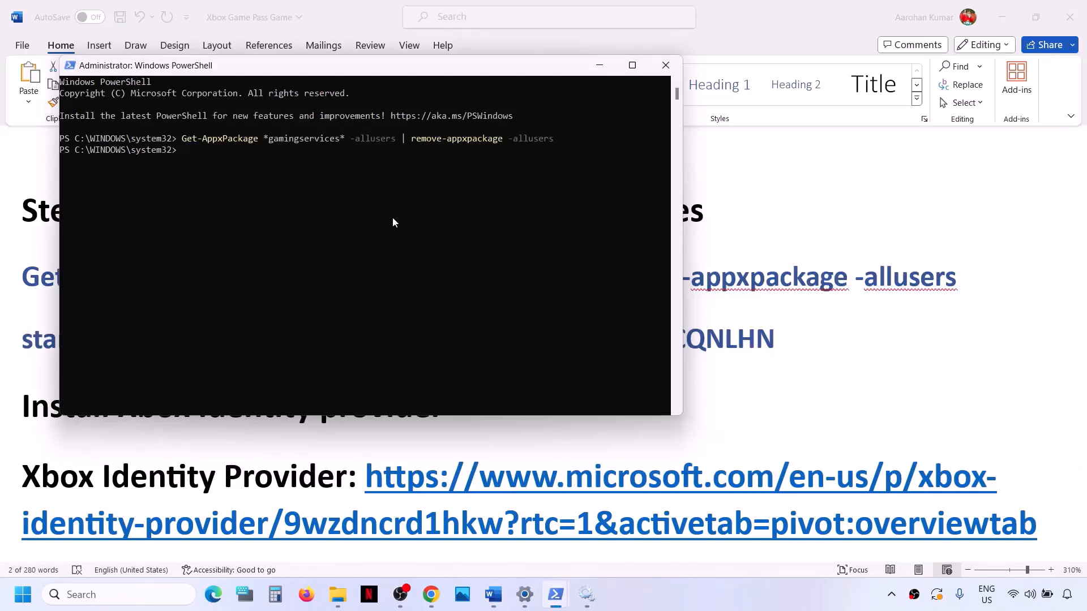
- Run the copied Store command in PowerShell and get Gaming Services from its Microsoft Store page
key(ctrl+v)
key(Return)
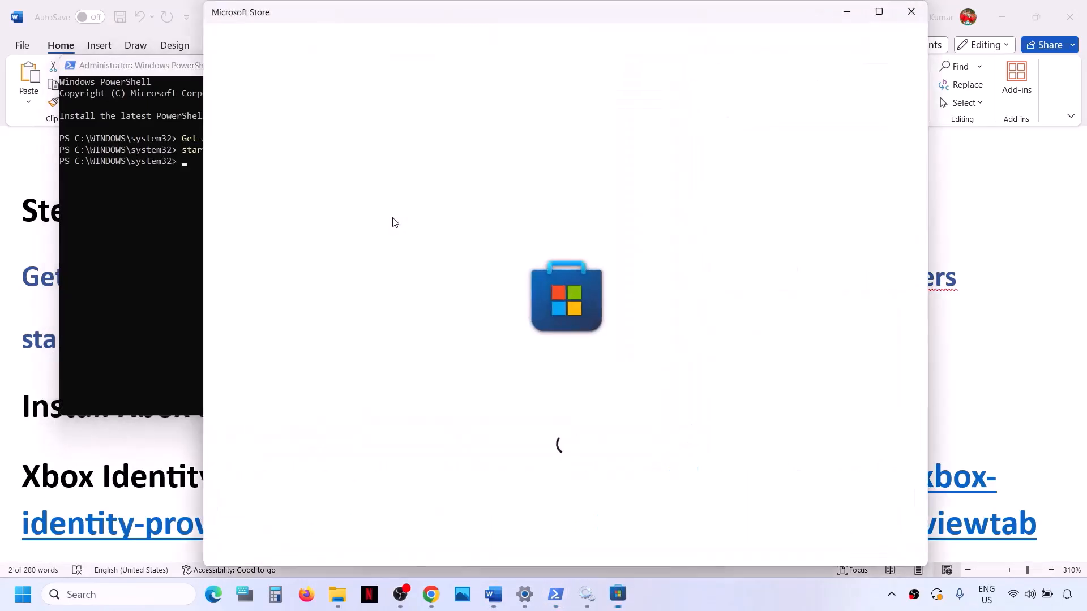
click(889, 12)
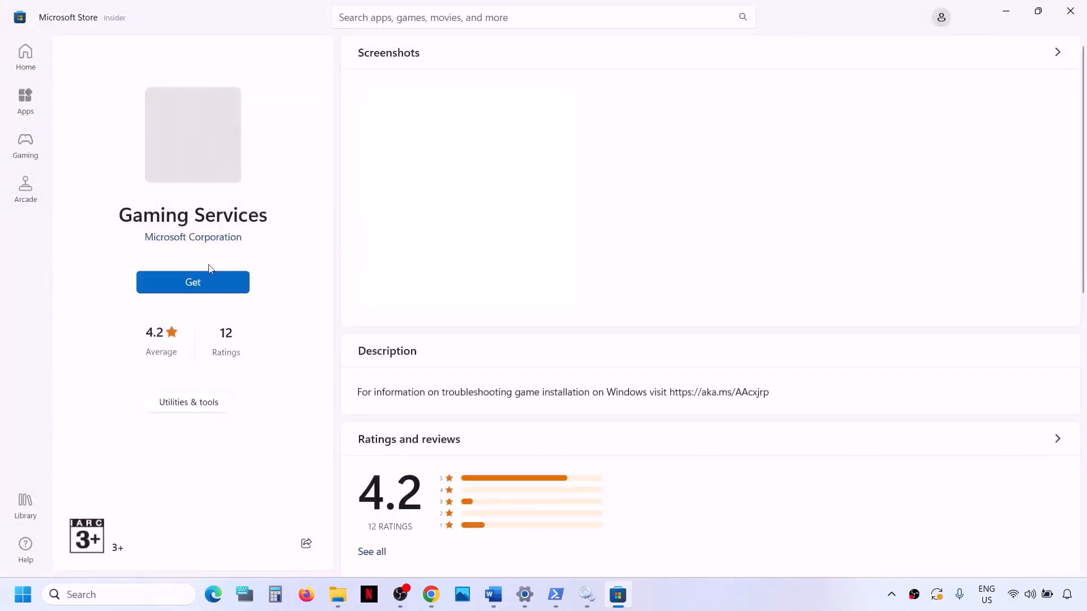
click(202, 282)
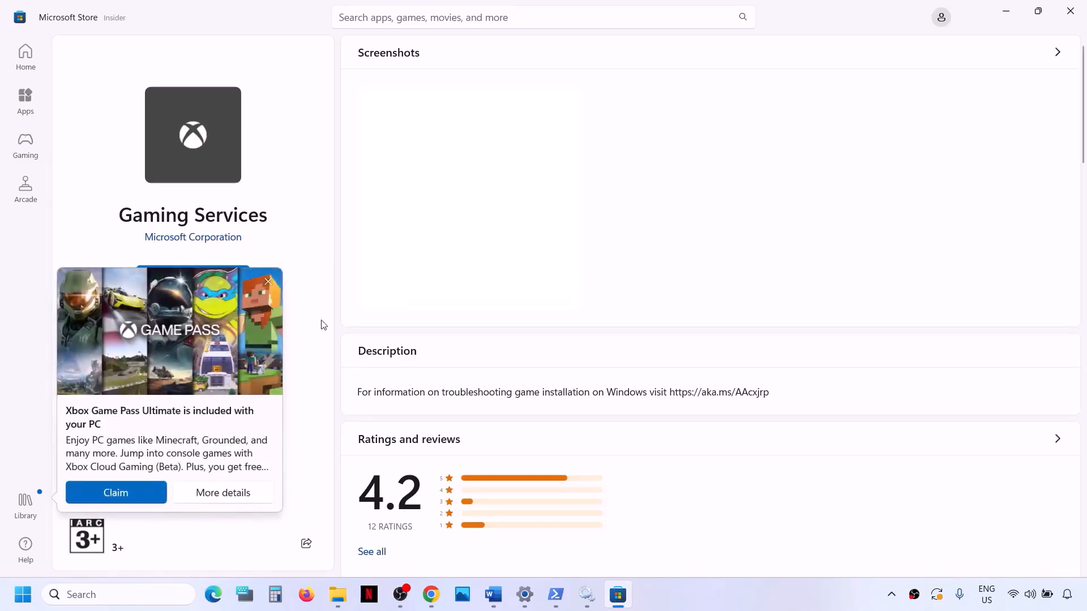
- Copy the Xbox Identity Provider link from the Word checklist and open it in a new Chrome tab
click(500, 601)
scroll(927, 352, down, 5)
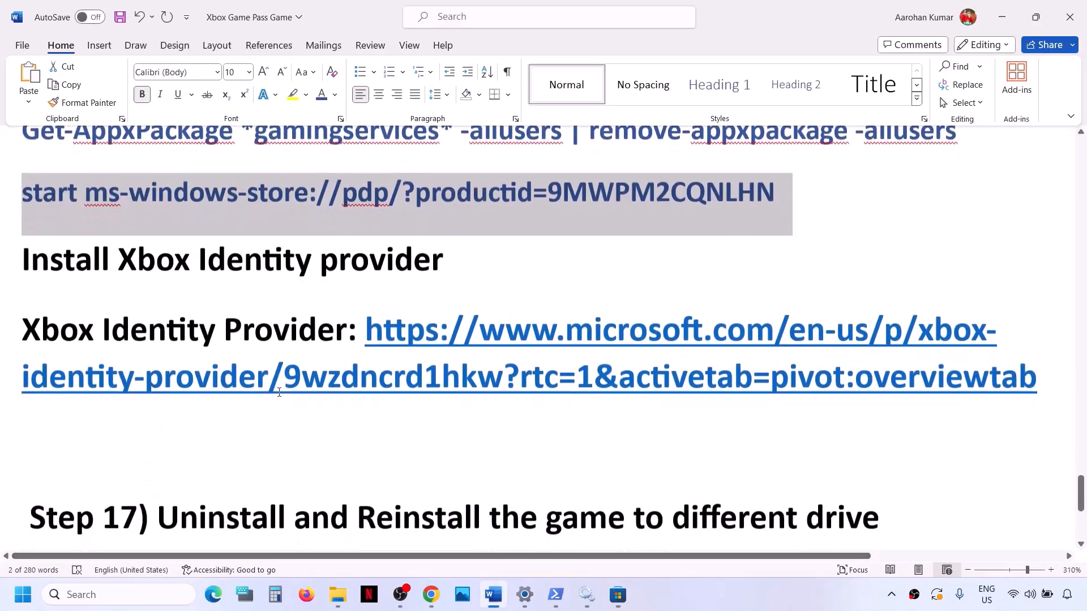
drag(1046, 377, 365, 323)
key(ctrl+c)
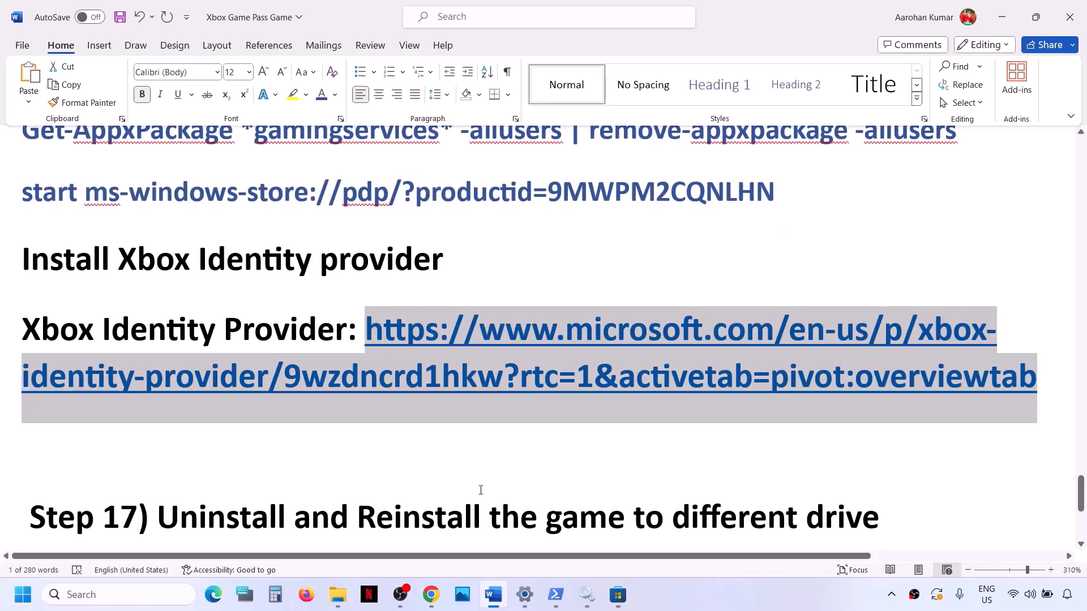
key(alt+Tab)
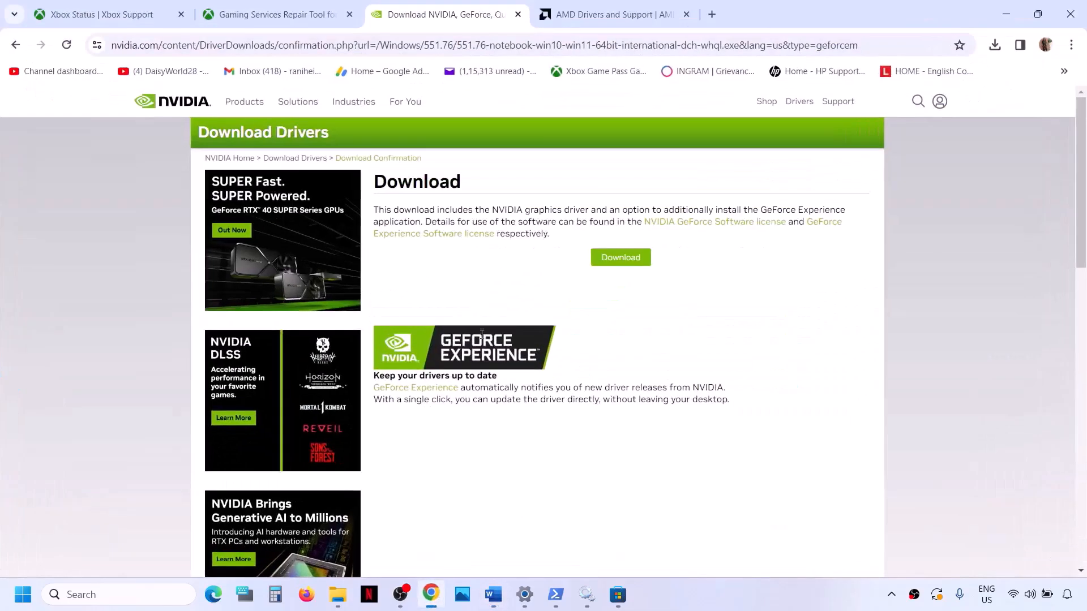
click(712, 14)
key(ctrl+v)
key(Return)
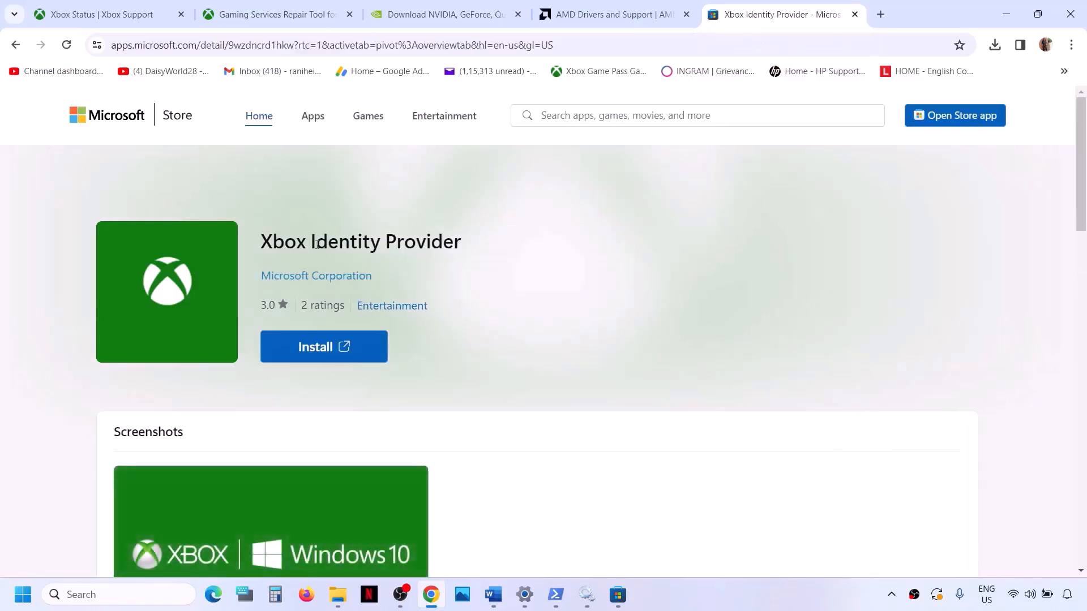
- Launch the Xbox Identity Provider install from its web page in Microsoft Store, and close the Store window
click(335, 351)
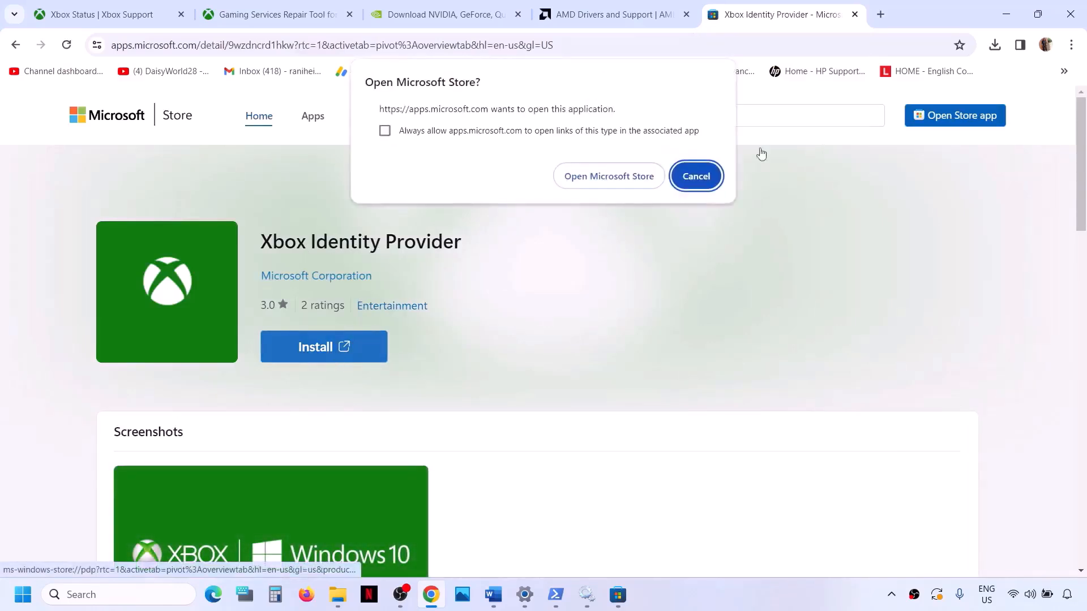
click(610, 177)
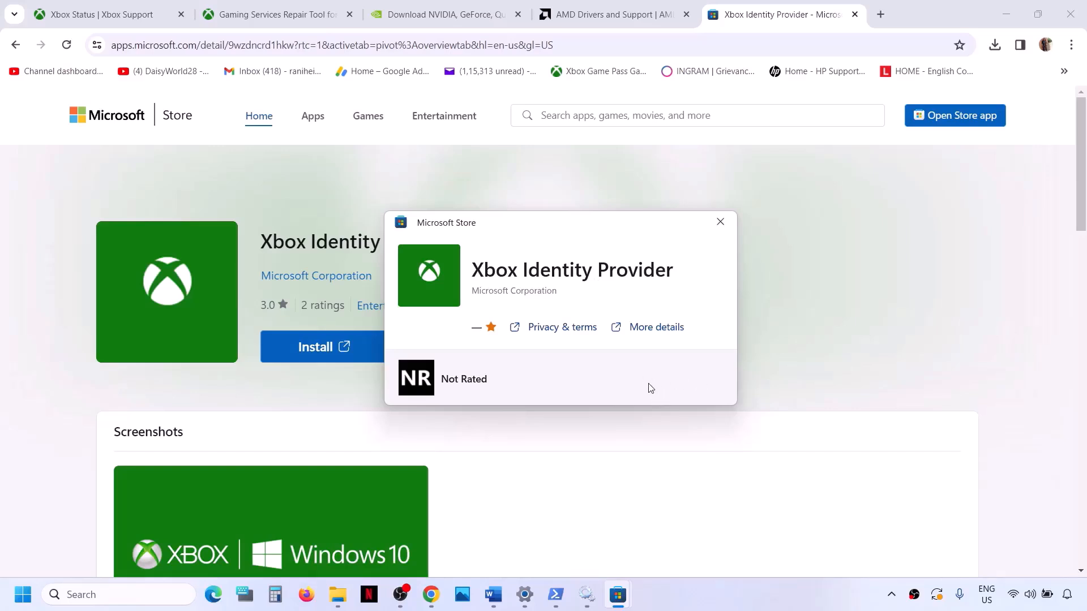
click(721, 222)
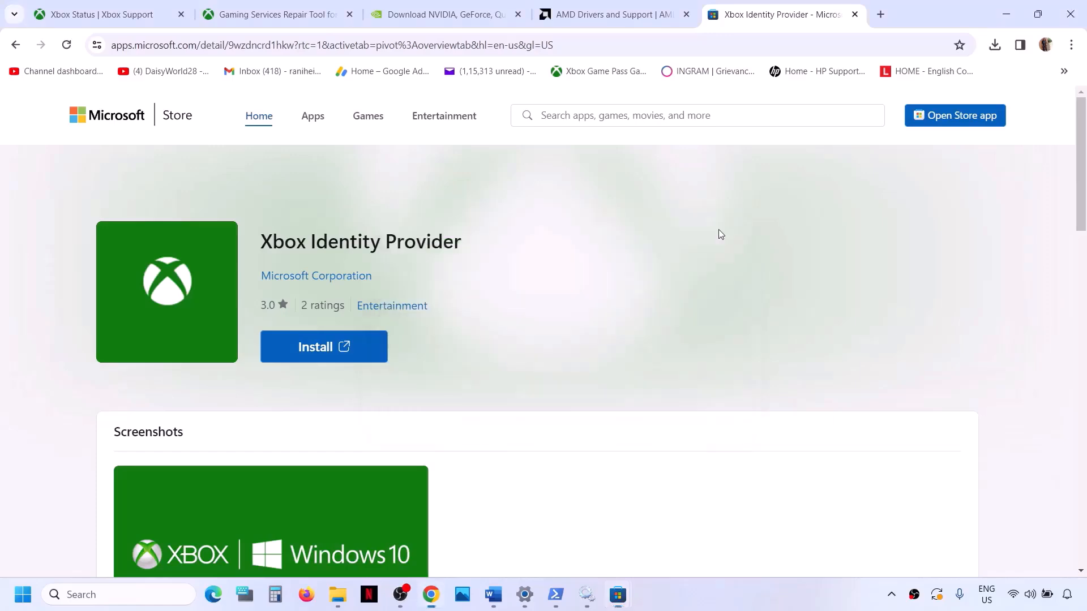
- Return to the Word checklist and highlight the Step 17 text about reinstalling the game to a different drive
click(493, 595)
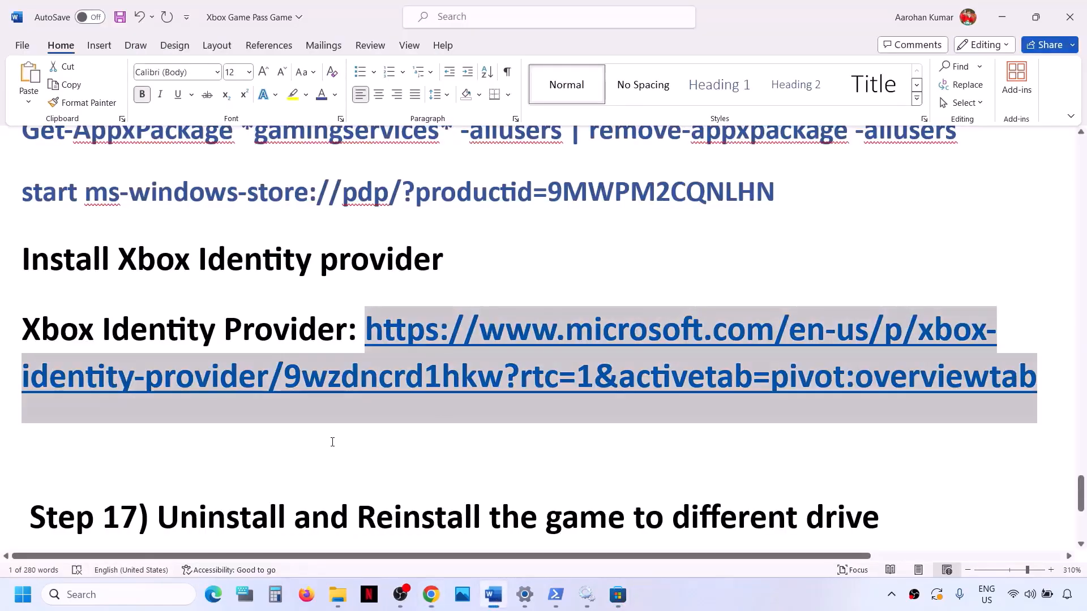
scroll(332, 440, down, 3)
scroll(333, 439, up, 1)
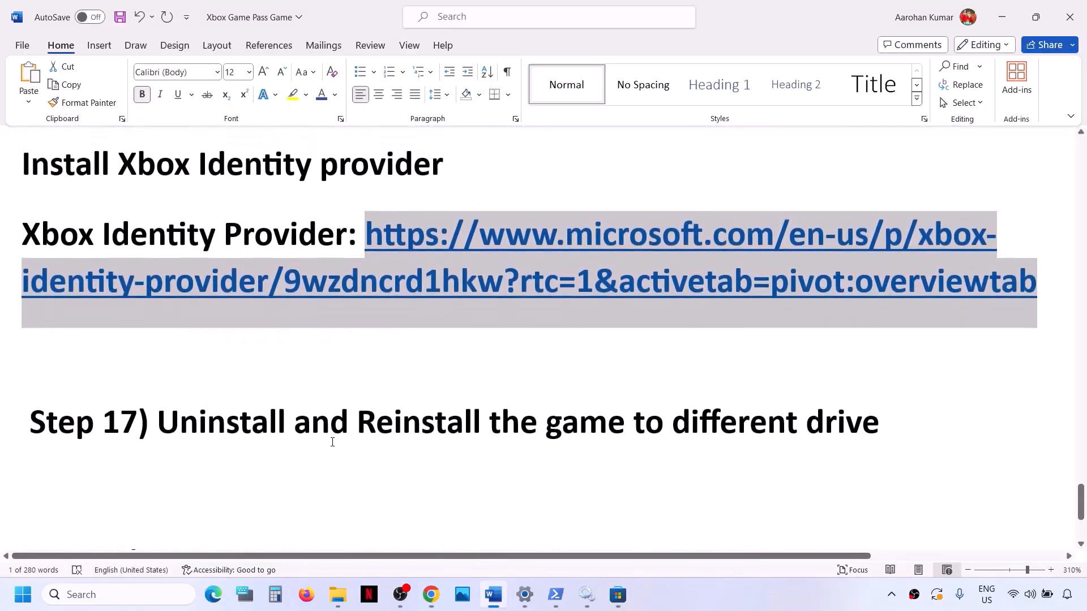
drag(315, 407, 883, 404)
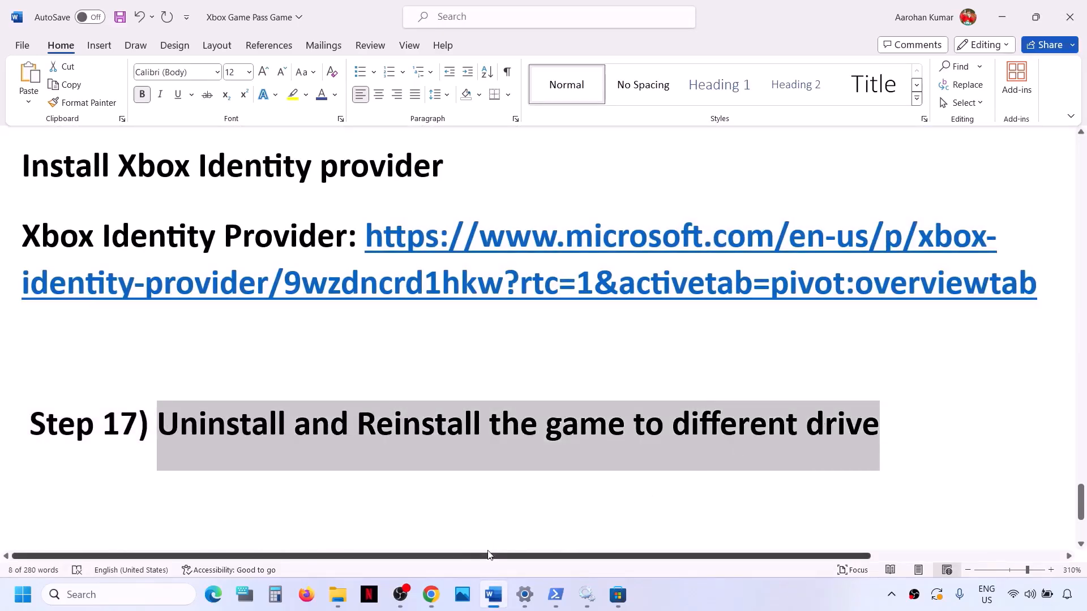
- Search Windows for "xbox", open the Xbox app and maximize its window
click(104, 604)
text(xbox)
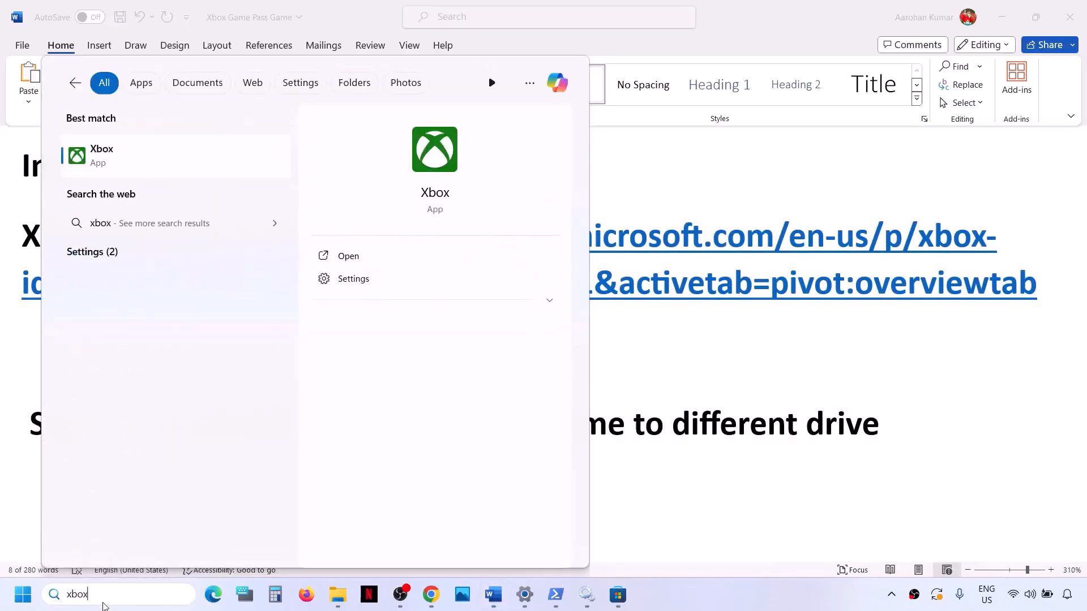
key(Return)
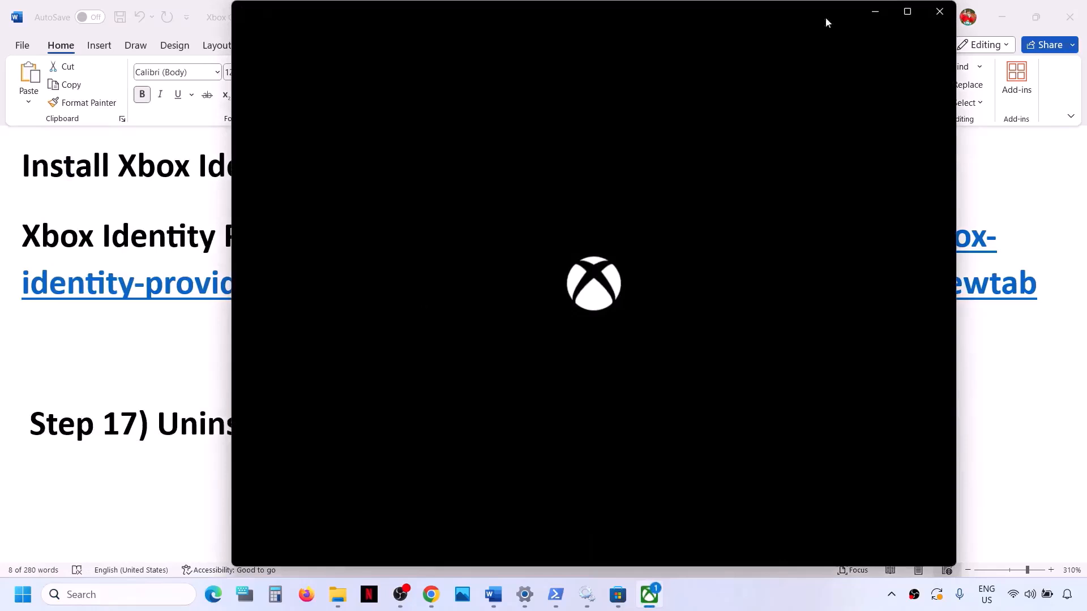
click(907, 11)
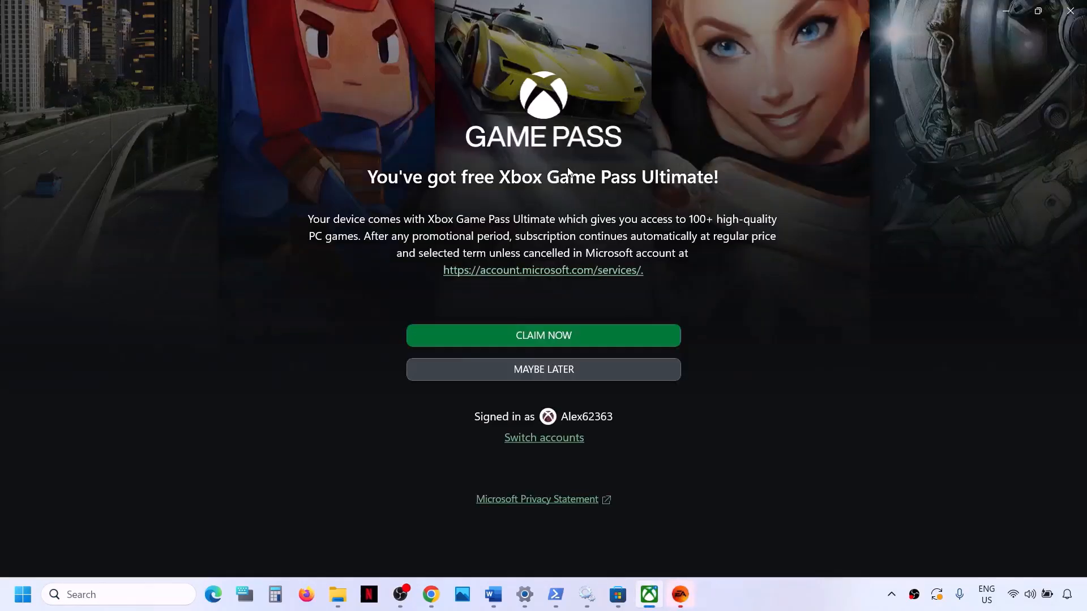
- Skip the free Game Pass Ultimate offer, restarting the Xbox app and dismissing its survey invitation
click(561, 372)
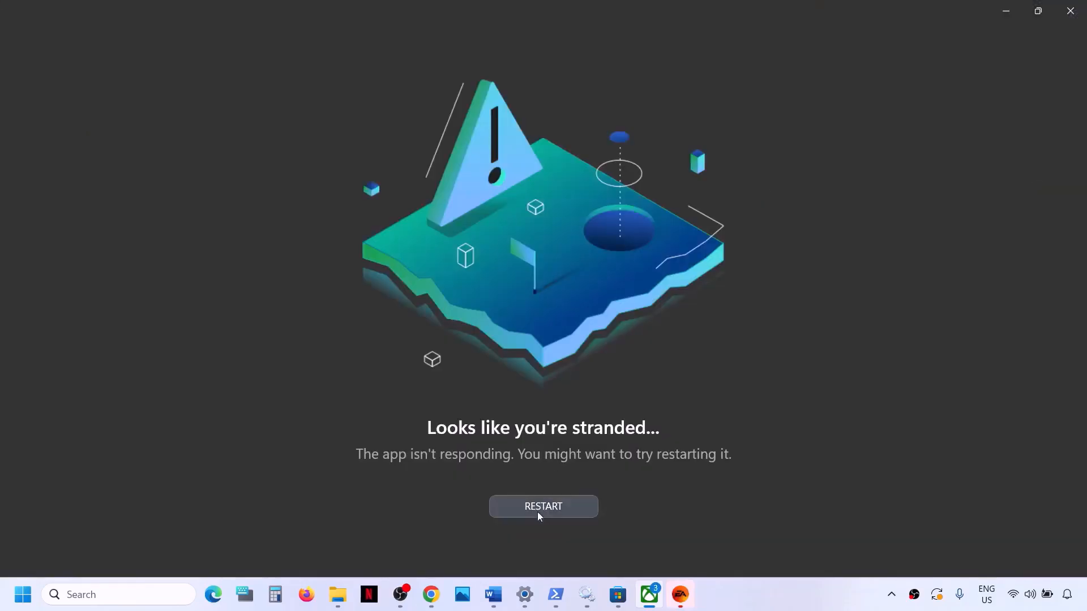
click(538, 512)
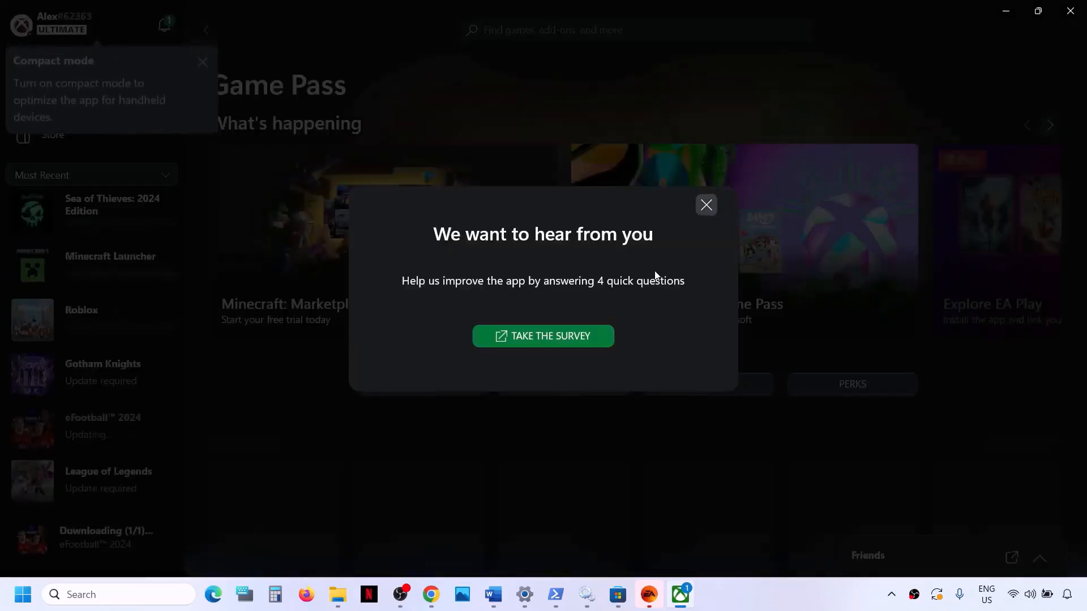
click(706, 205)
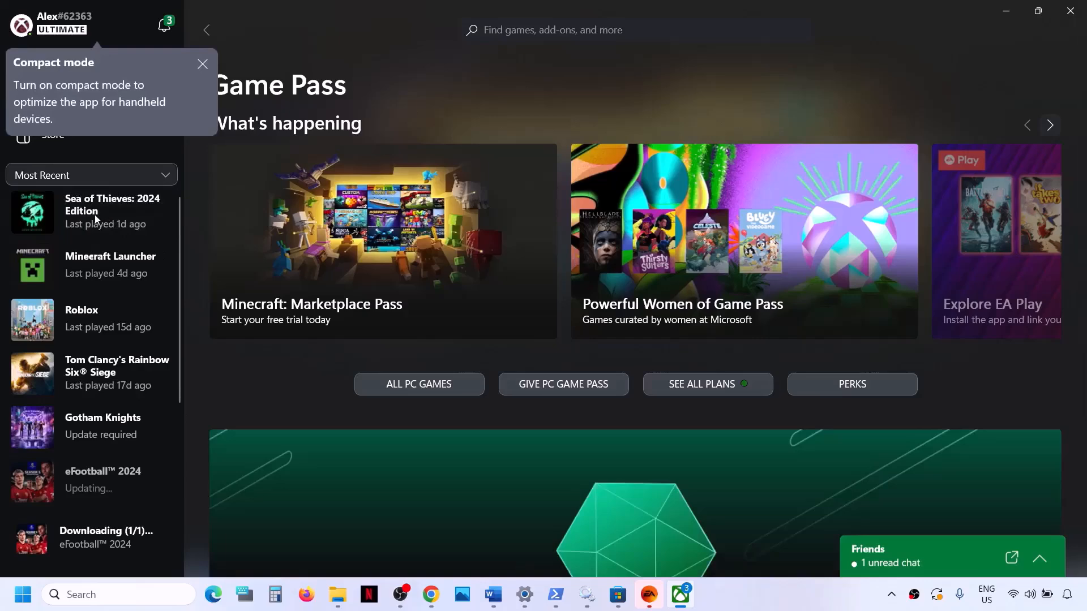
- Uninstall Sea of Thieves: 2024 Edition from the PC and dismiss the compact mode tip
right_click(96, 218)
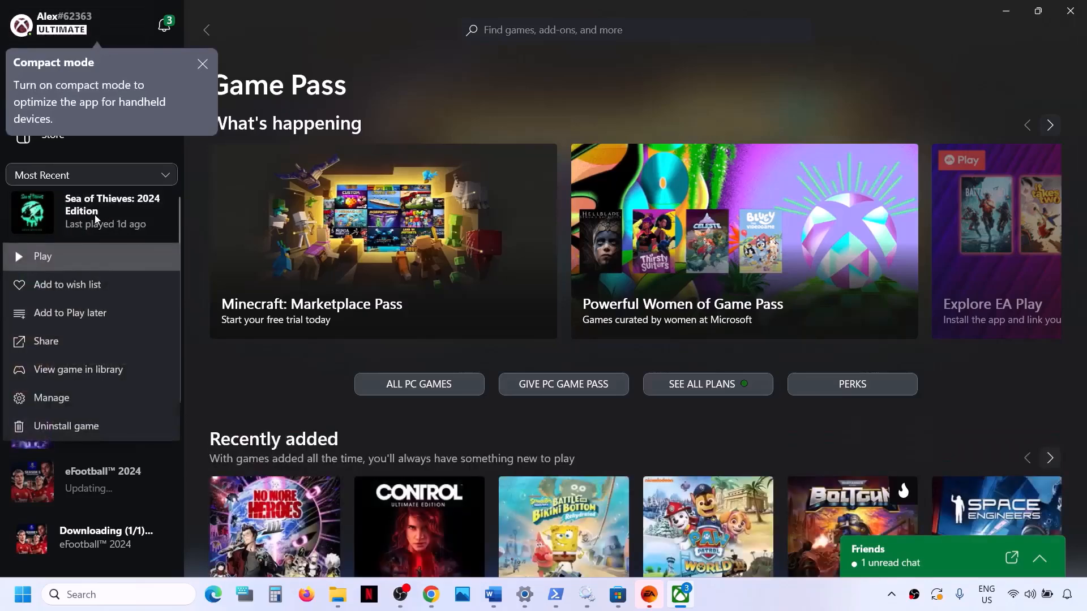
click(83, 426)
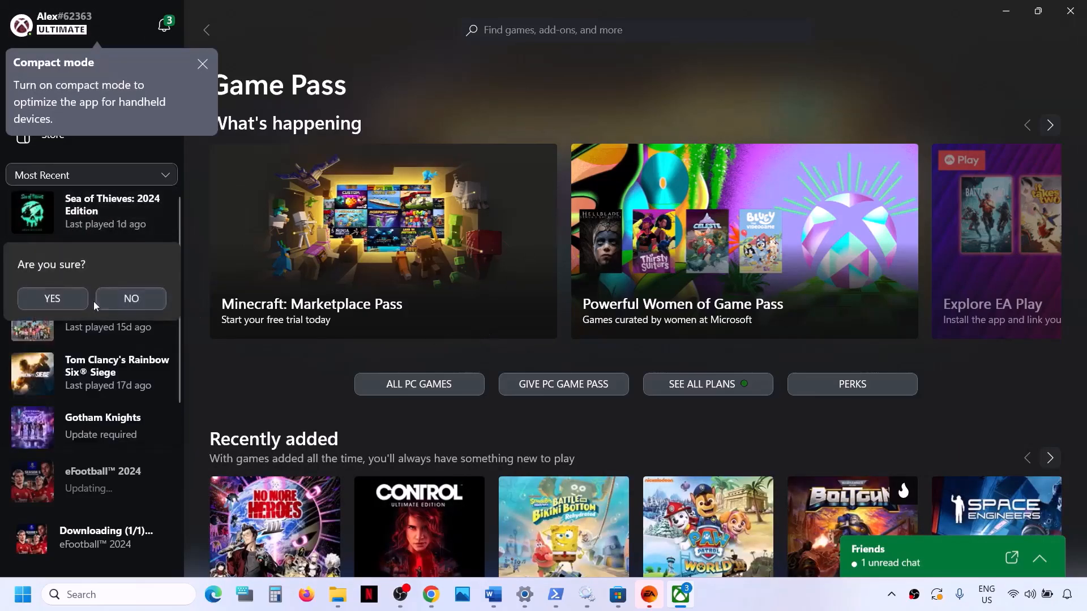
click(53, 298)
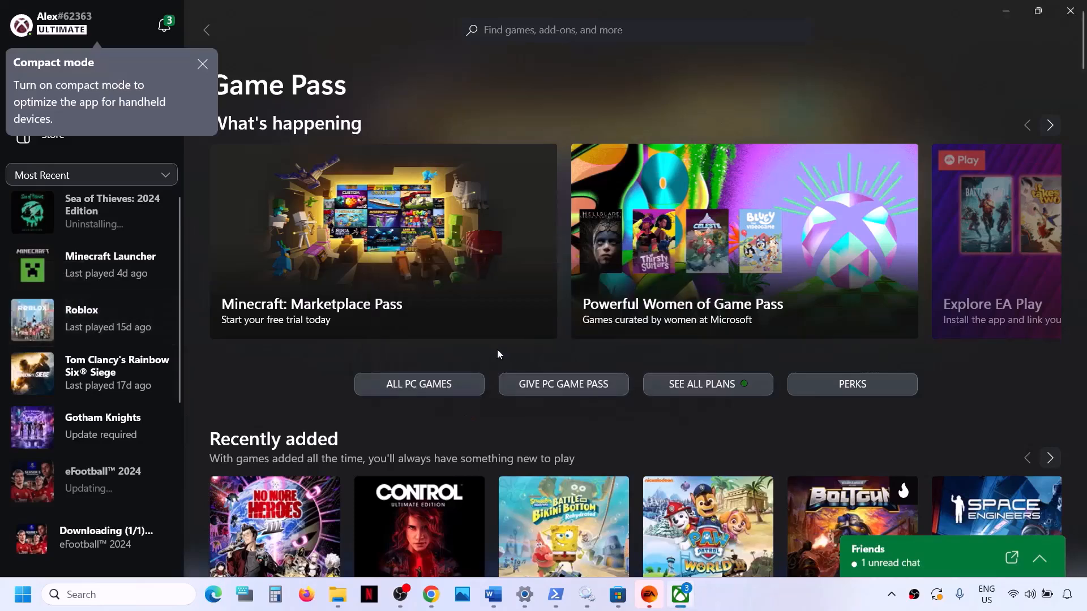
click(200, 61)
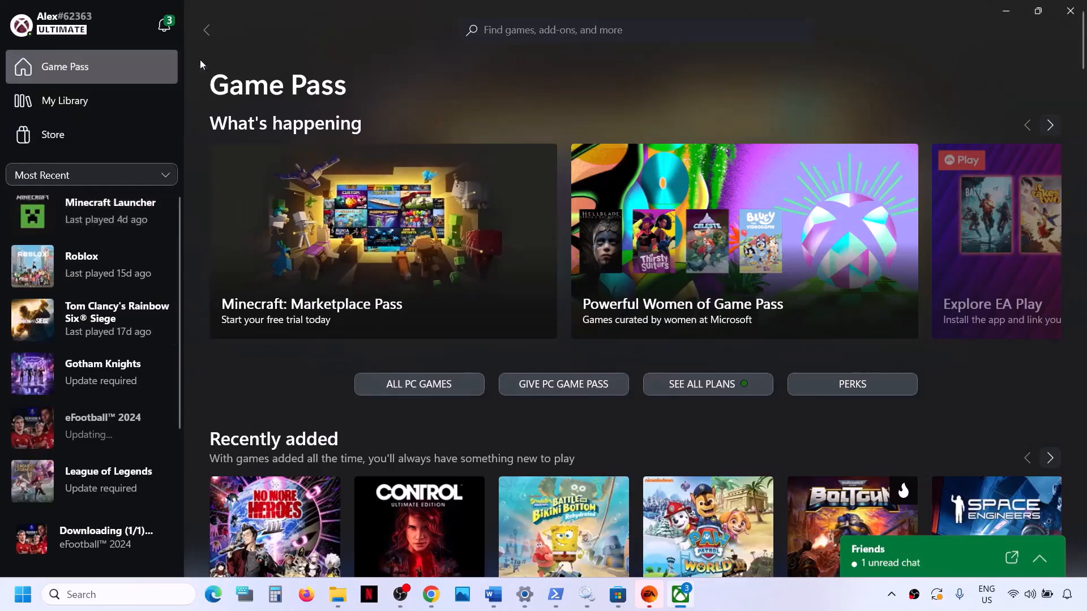
- Search the Xbox app for "sea of thieves" and open the Sea of Thieves: 2024 Edition page
click(518, 28)
text(sea of thieves)
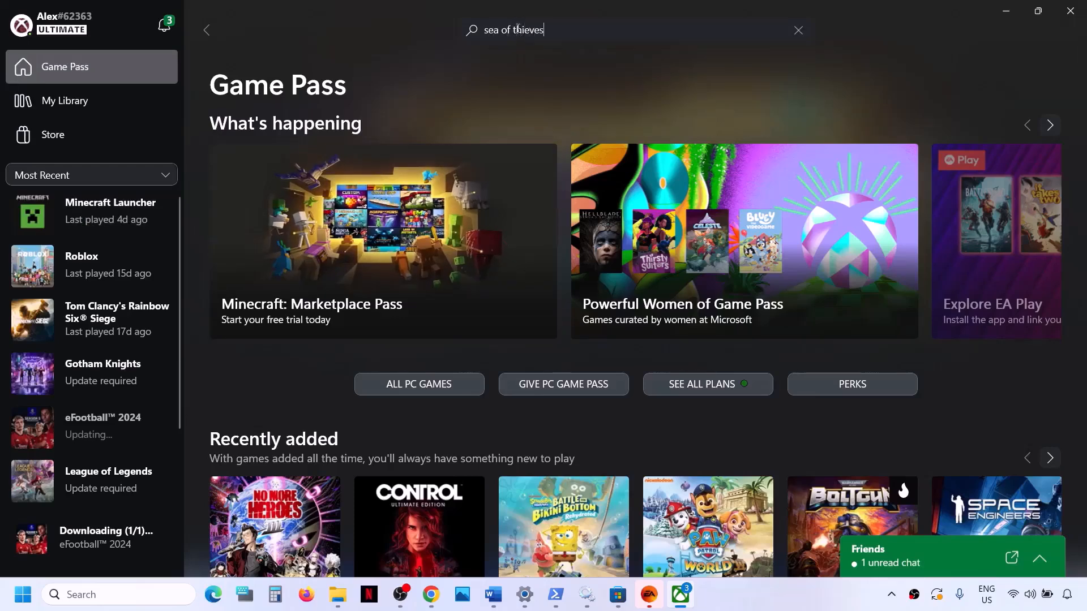
key(Return)
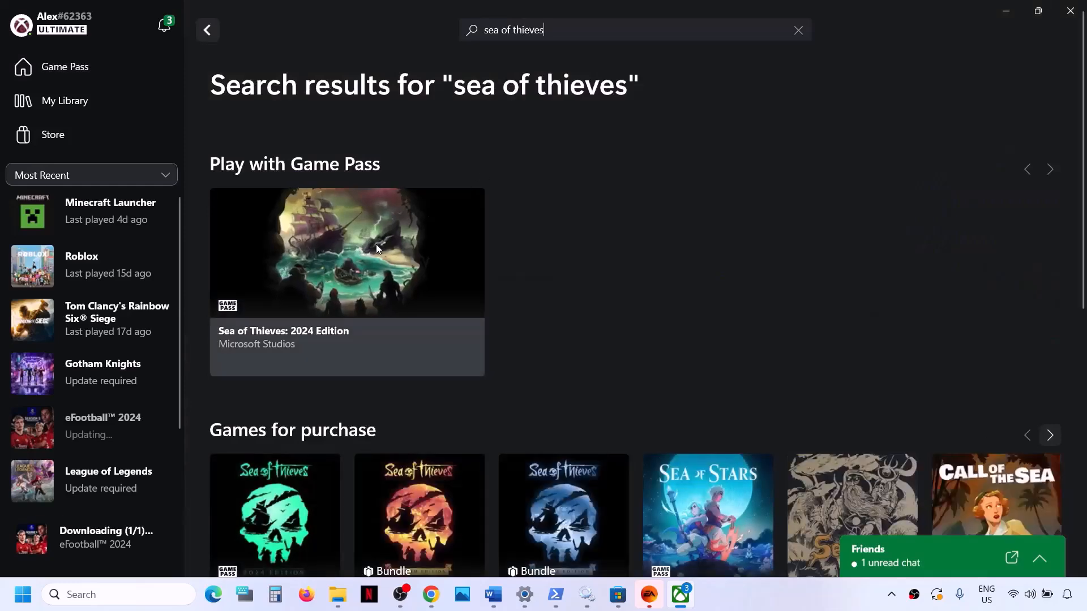
click(376, 244)
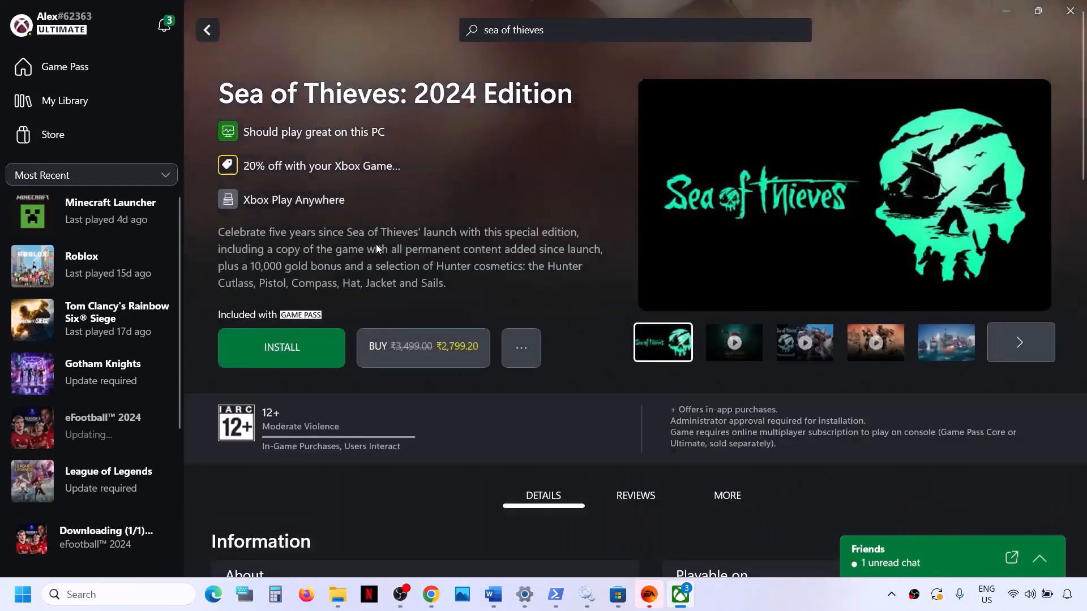
- Install Sea of Thieves: 2024 Edition with D:\XboxGames as the install location
click(291, 354)
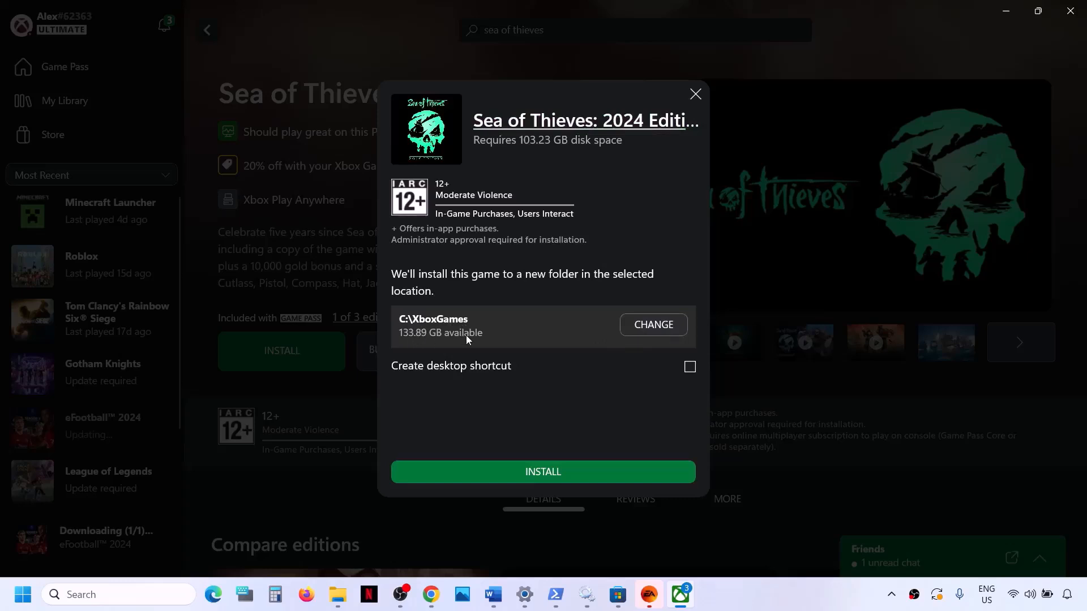
click(639, 327)
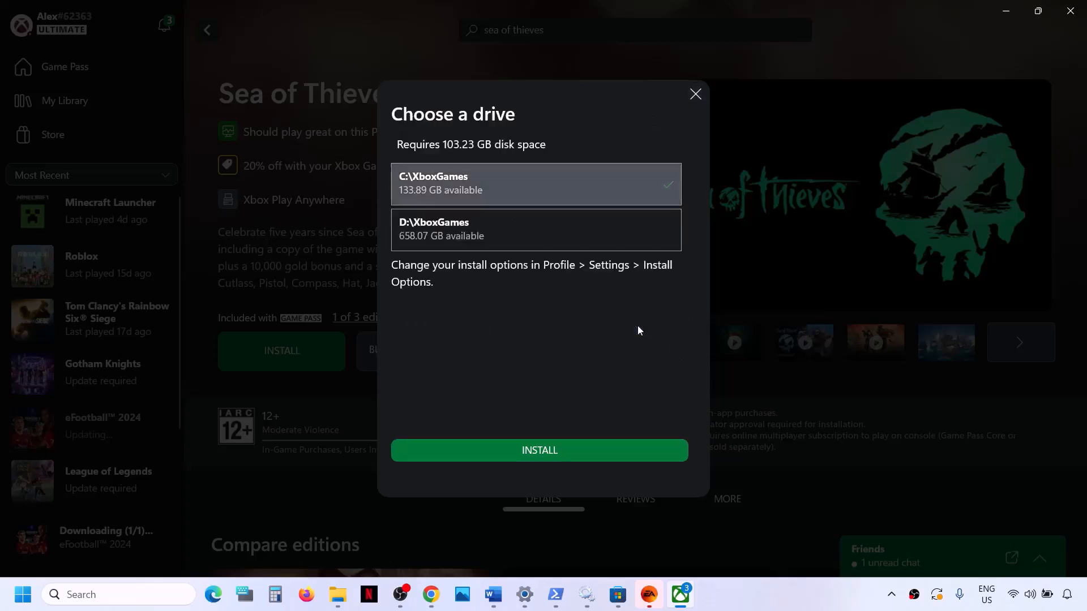
click(488, 230)
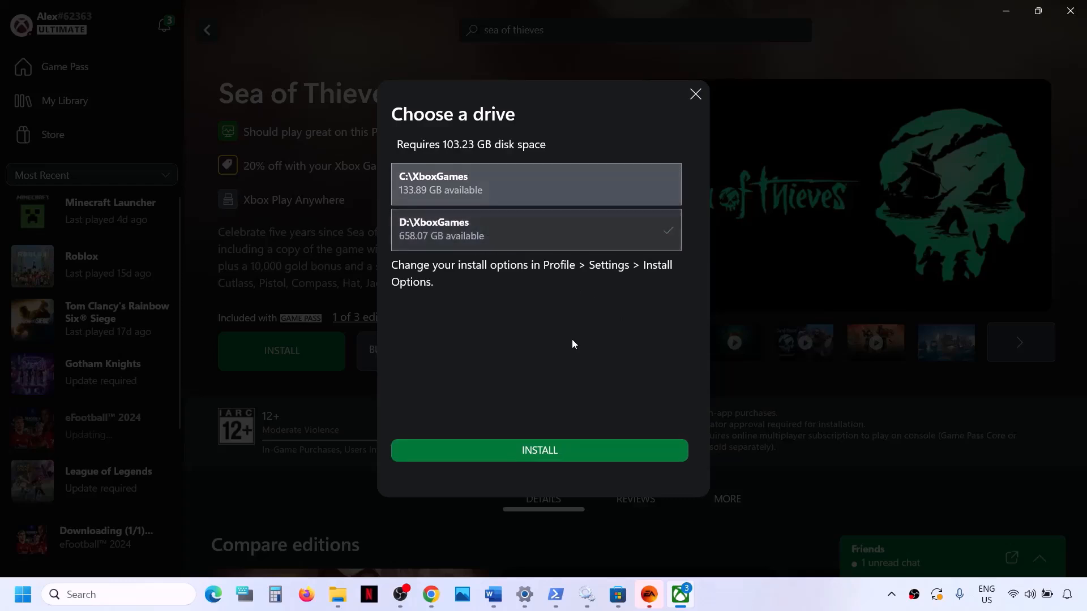
click(576, 455)
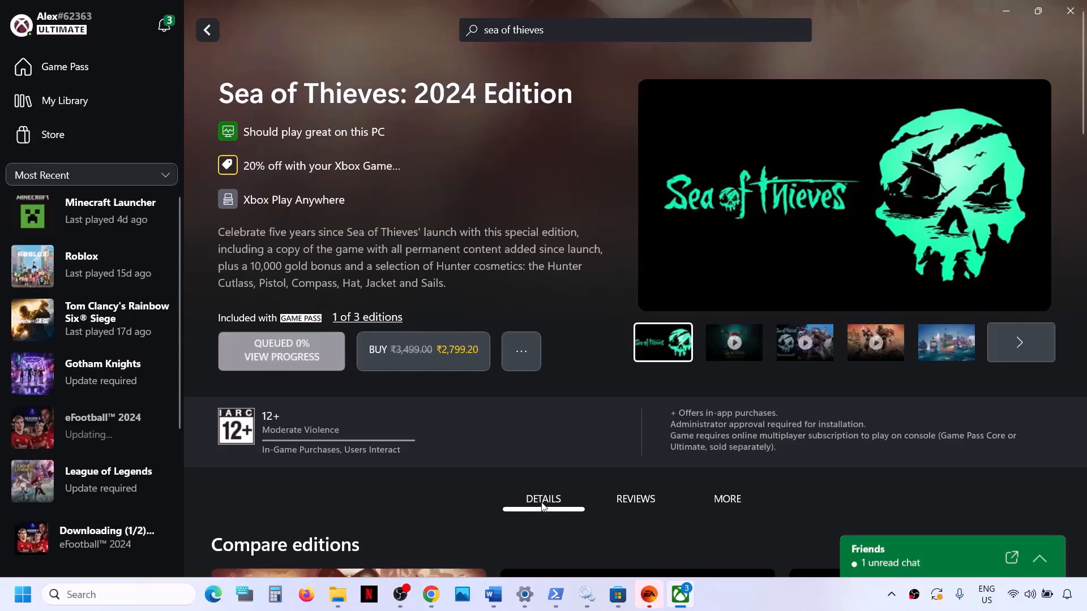
- View the installation queue and cancel the eFootball 2024 installation
click(310, 358)
scroll(311, 357, down, 3)
scroll(738, 240, up, 3)
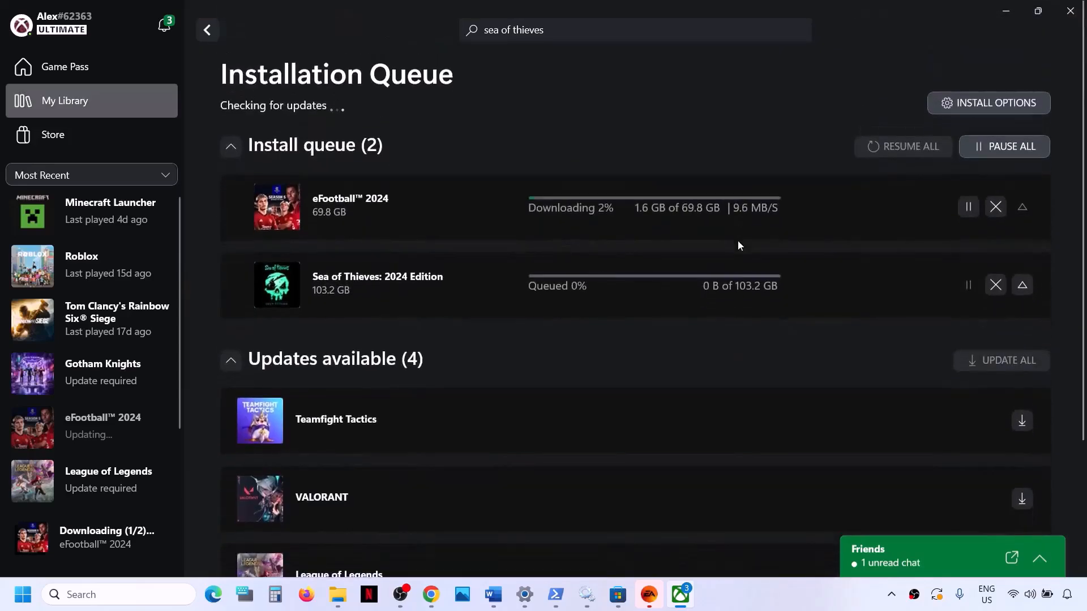
click(996, 207)
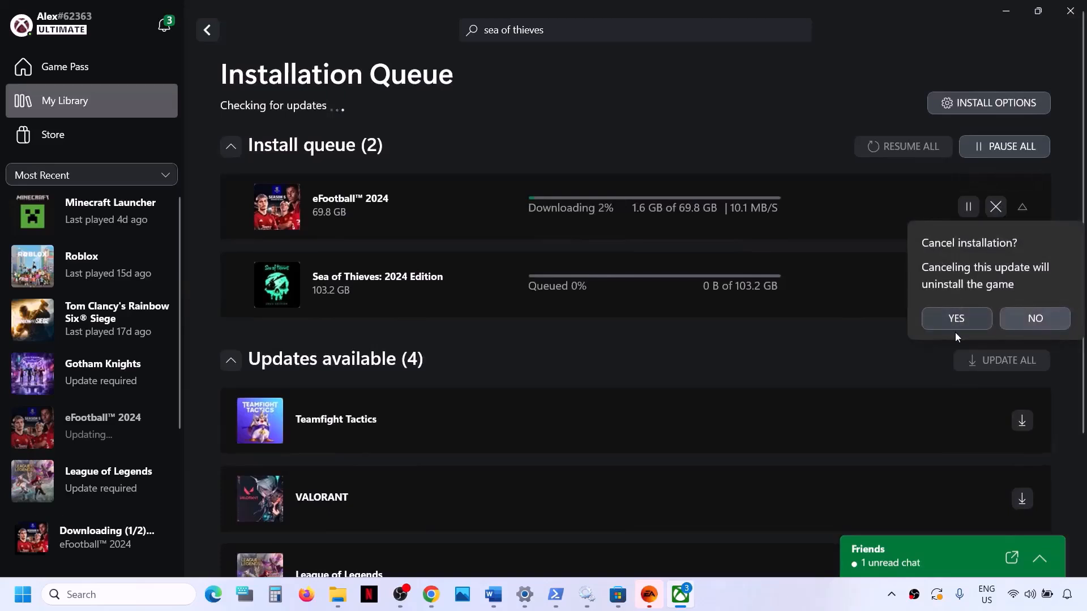
click(959, 317)
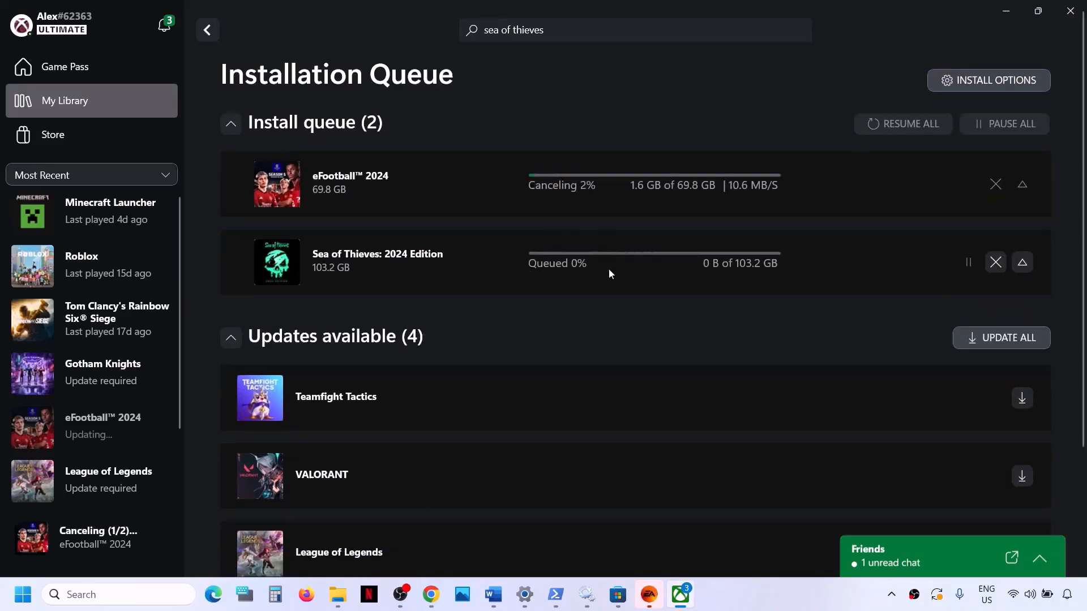
- Return to the Word checklist and highlight the Step 18 text about updating Windows using the media creation tool
click(493, 594)
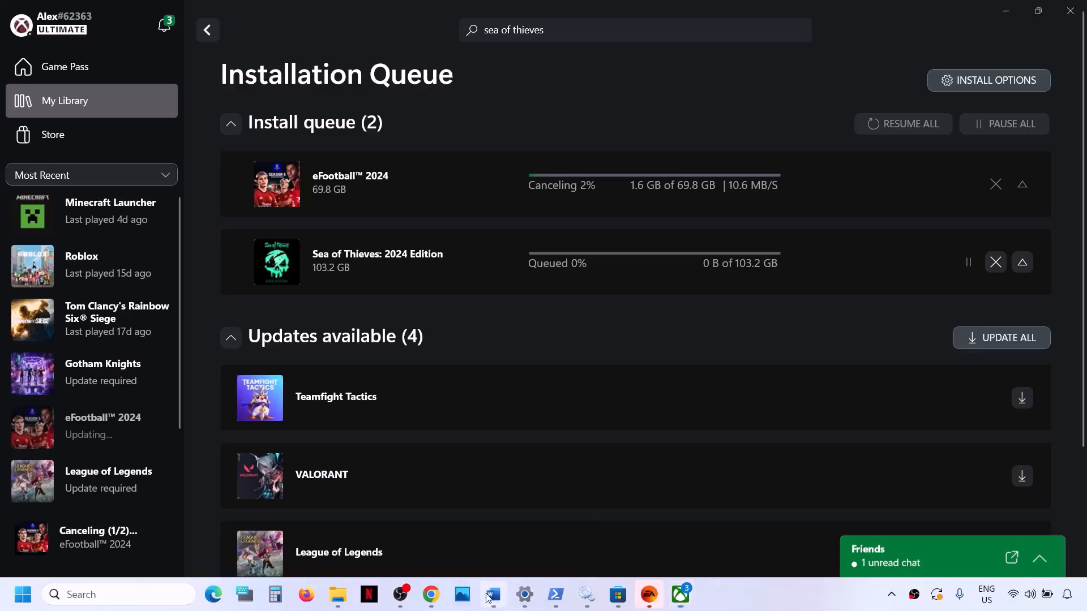
scroll(371, 395, down, 3)
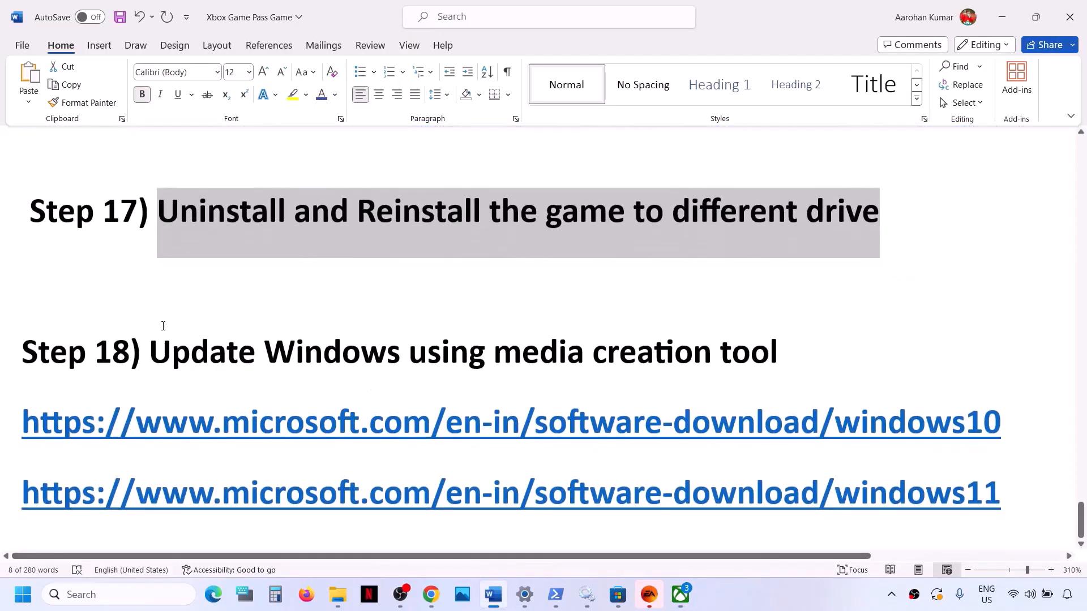
drag(158, 347, 819, 335)
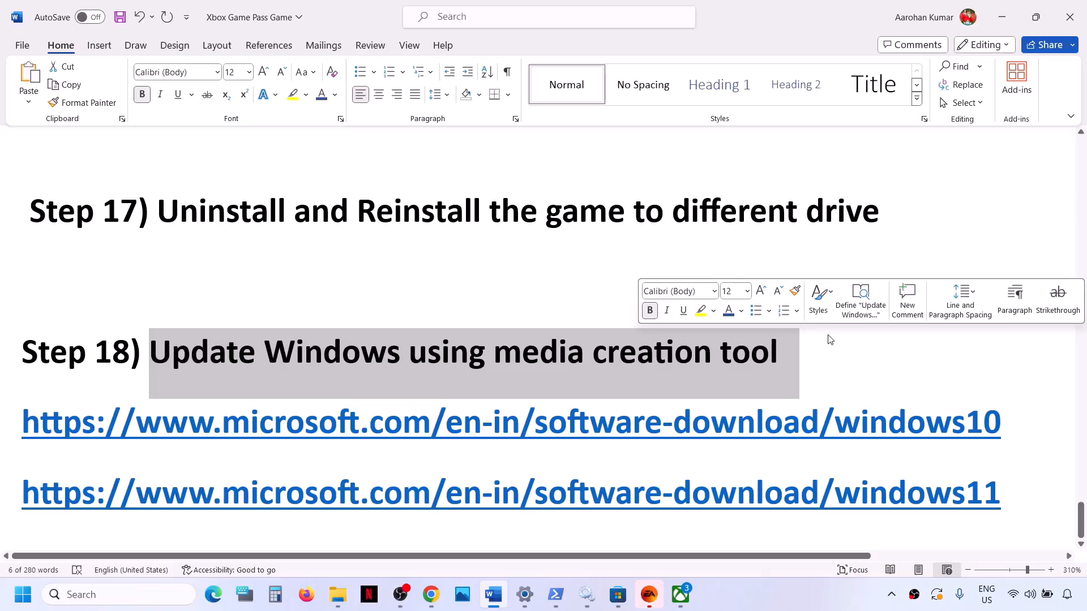
drag(260, 444, 803, 443)
- Highlight the Windows 10 and Windows 11 software download links under the media creation tool heading in the Word document
click(794, 593)
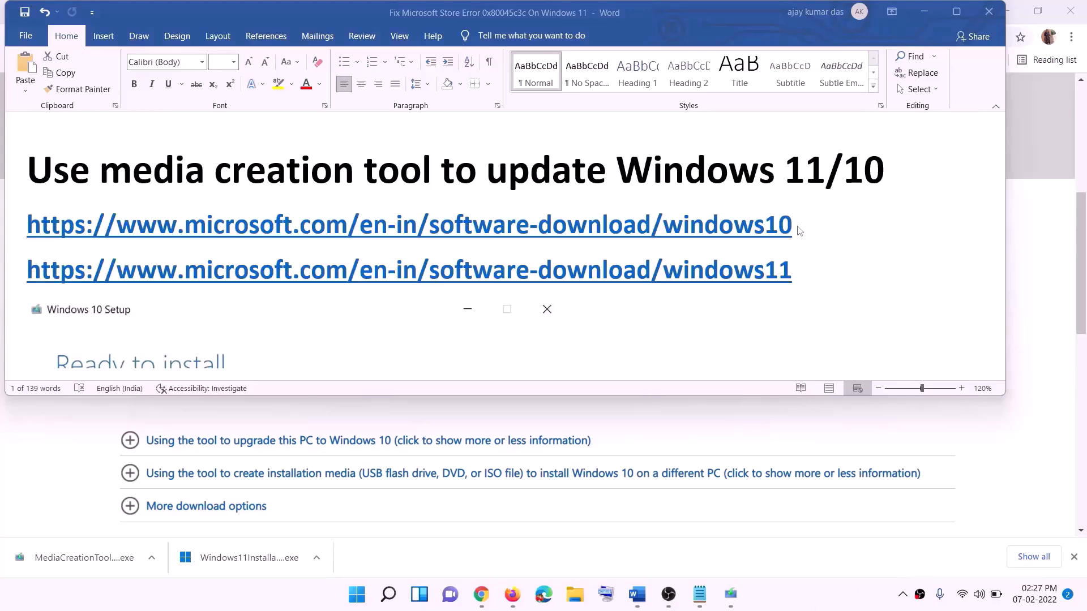
click(800, 243)
triple_click(318, 217)
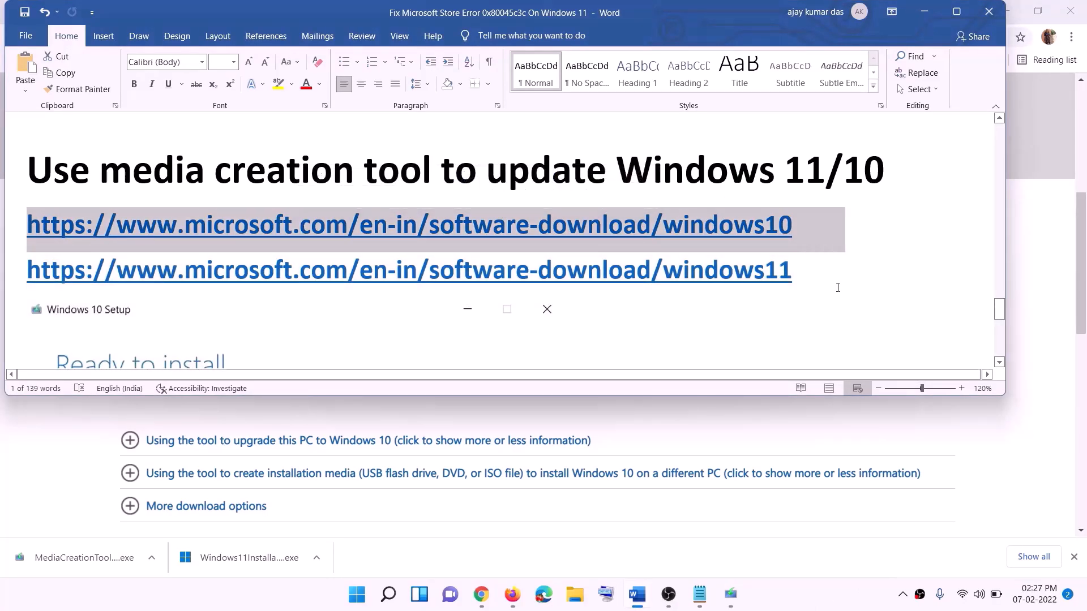
triple_click(809, 271)
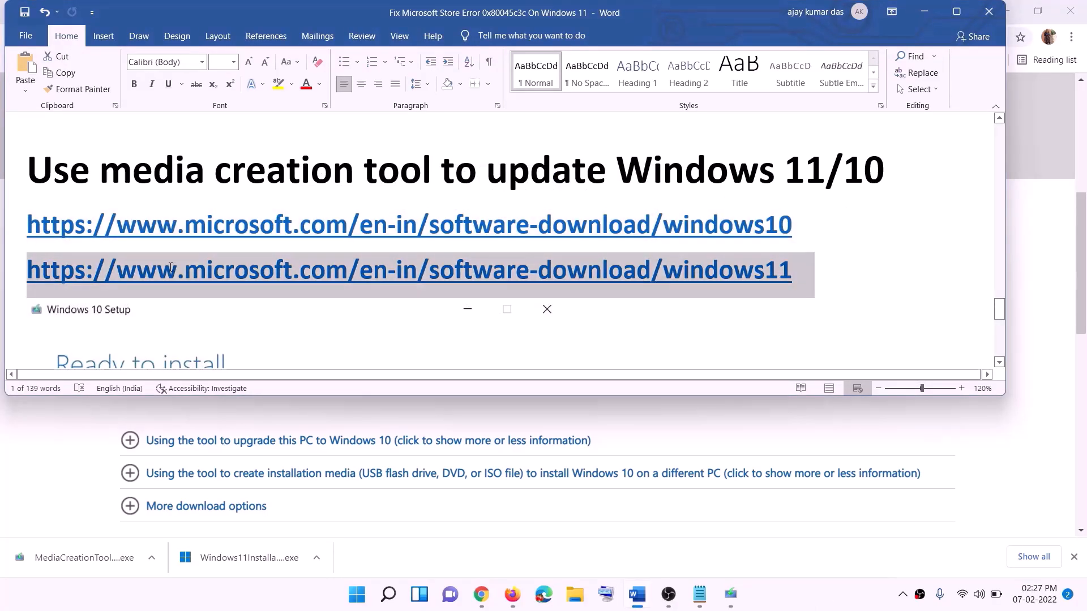
- Minimize Word and highlight the media creation tool text on Microsoft's Download Windows 10 page in Chrome
click(924, 12)
scroll(255, 374, up, 5)
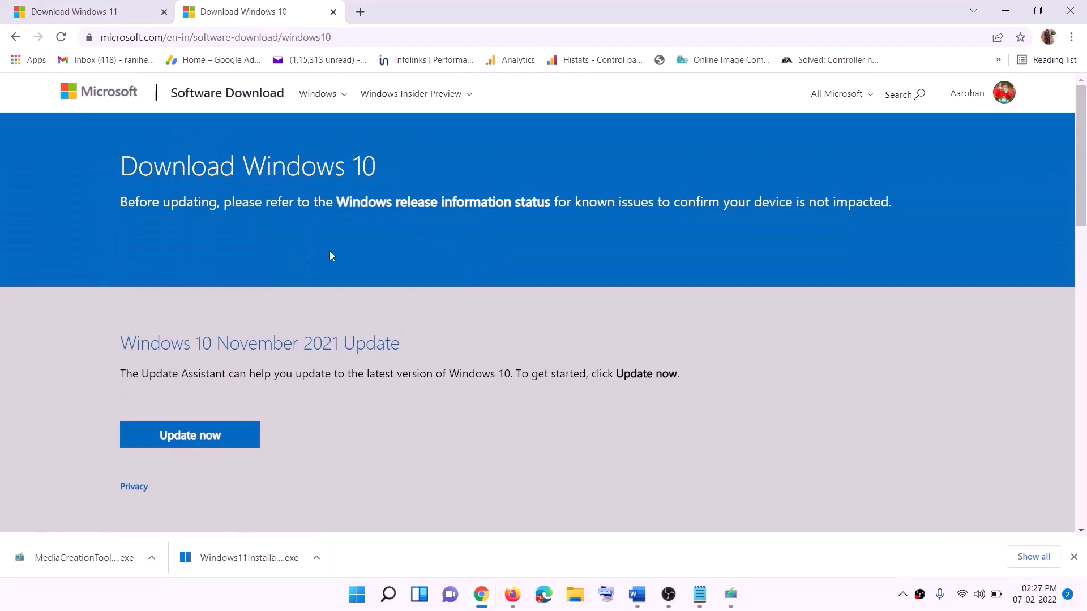
scroll(365, 317, down, 4)
drag(129, 341, 242, 340)
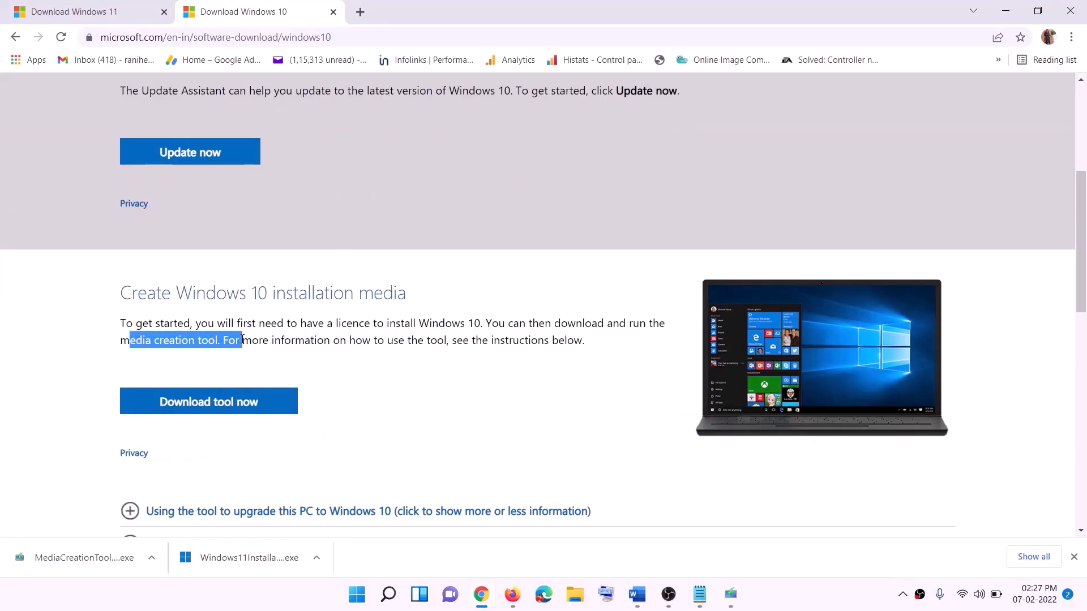
scroll(243, 340, down, 2)
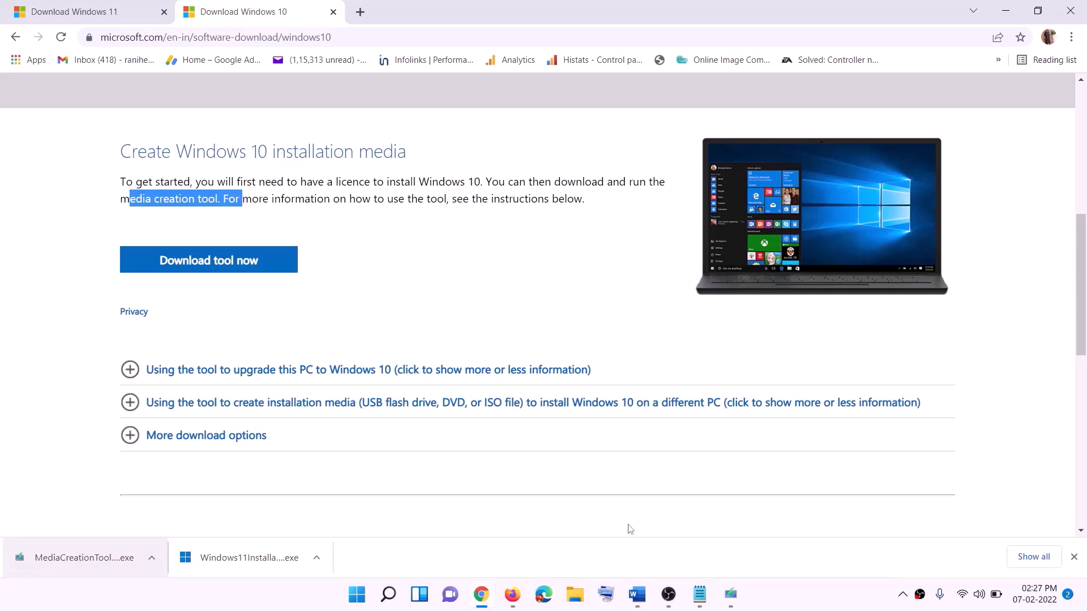
- Switch to Windows 10 Setup, accept the license terms and proceed with "Upgrade this PC now"
click(742, 605)
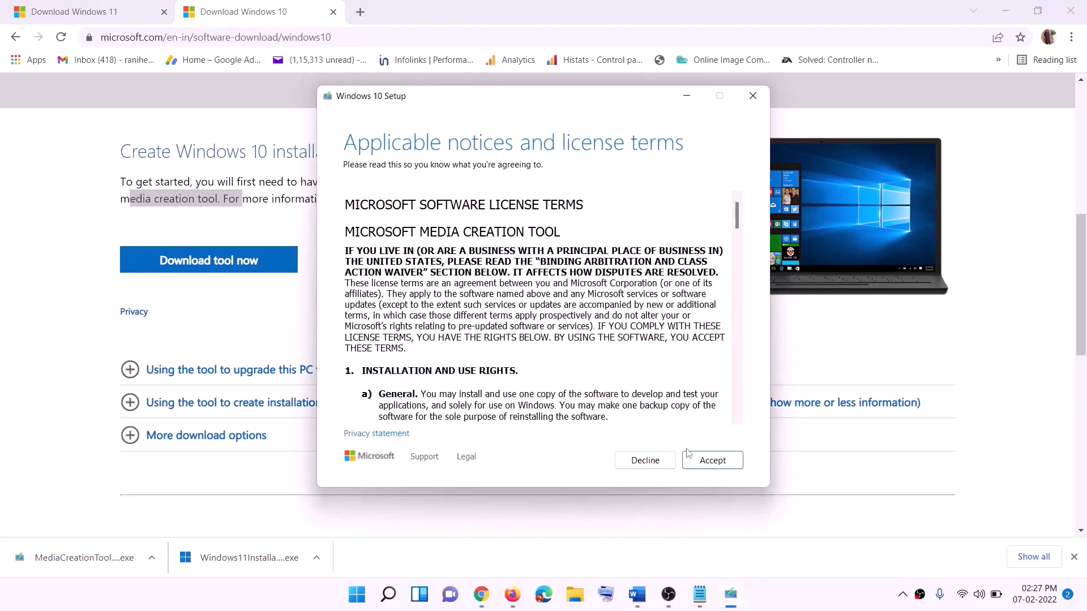
click(708, 461)
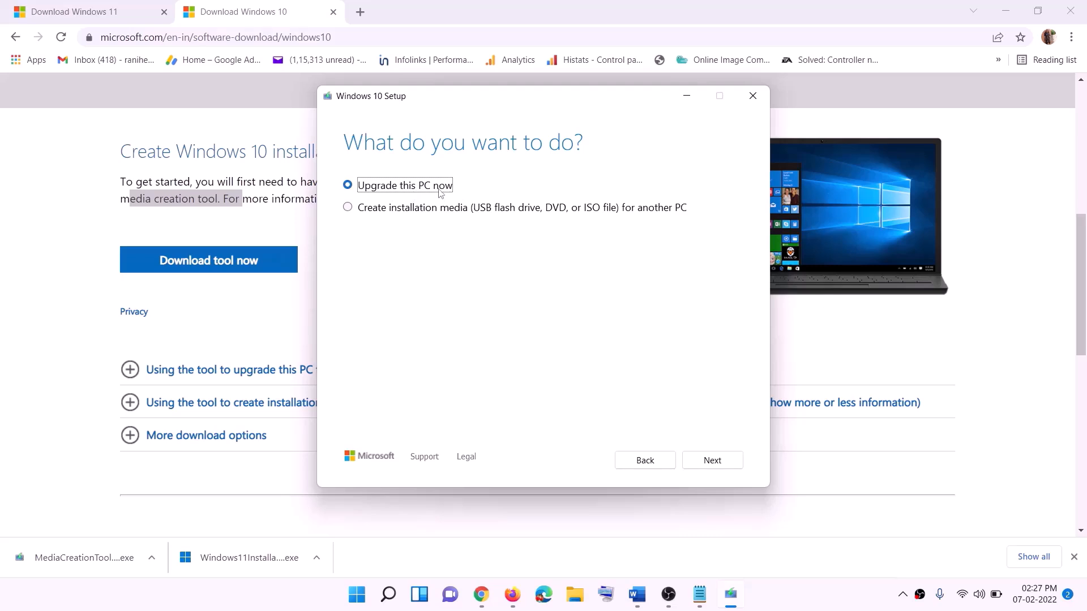
click(713, 461)
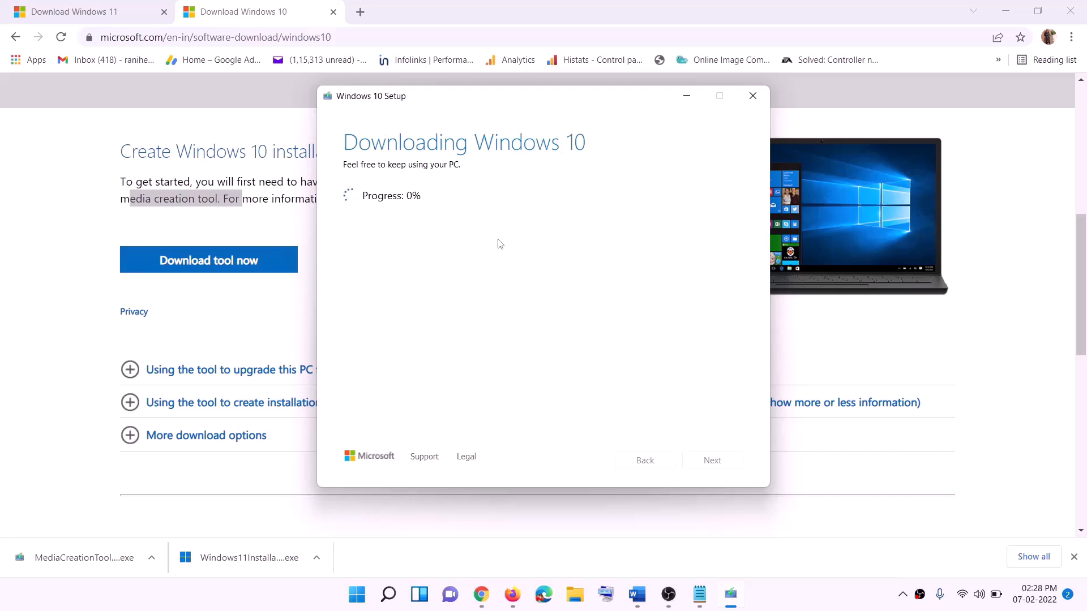
- Switch to the Word document, maximize it and examine the "Ready to install" picture with its keep-files options and Install button
click(802, 606)
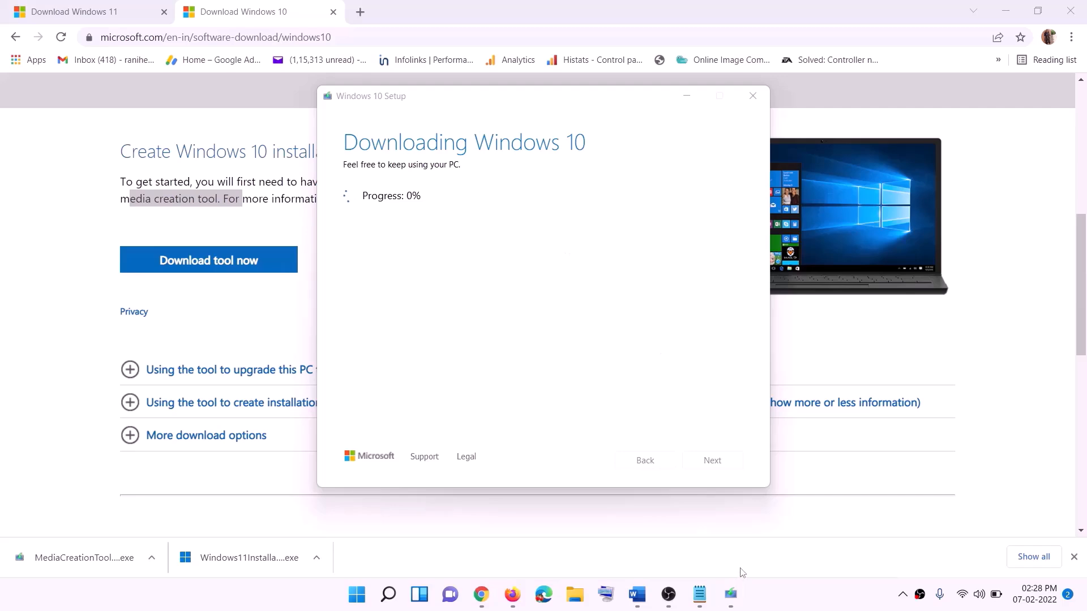
click(644, 604)
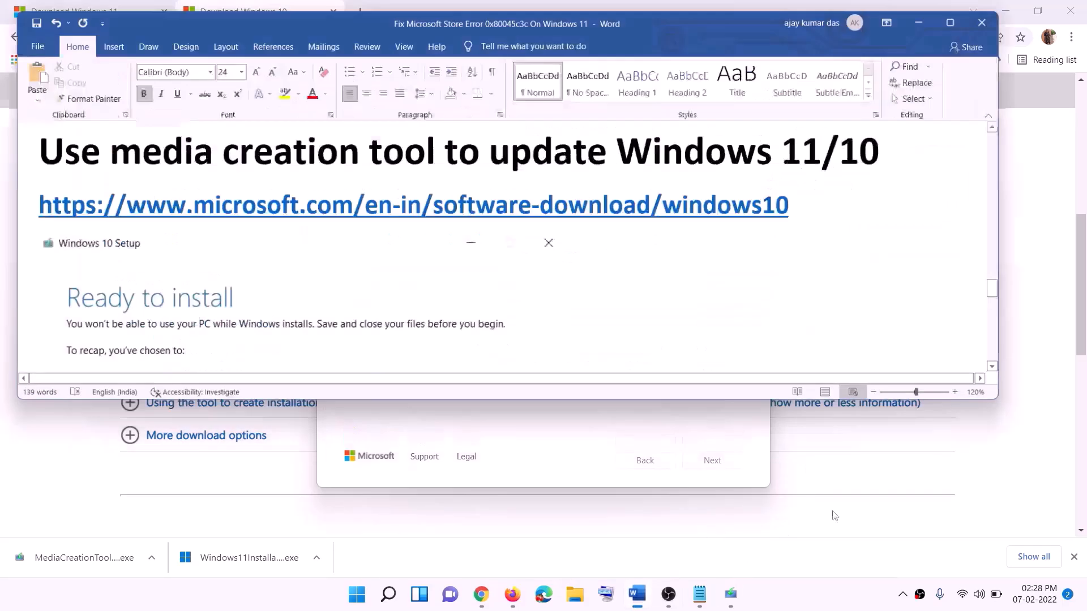
scroll(85, 269, down, 1)
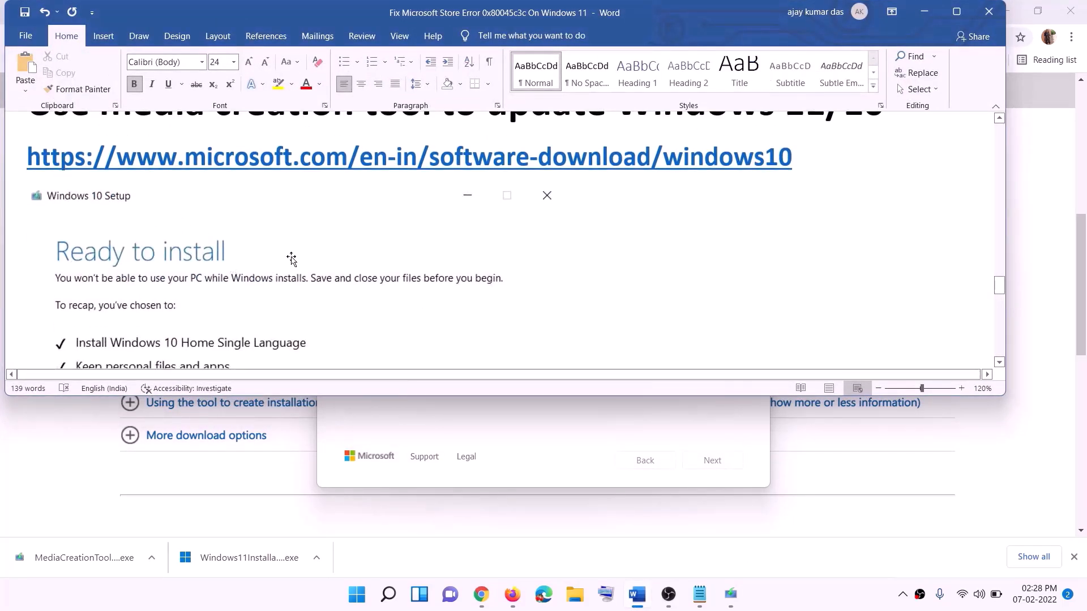
click(967, 14)
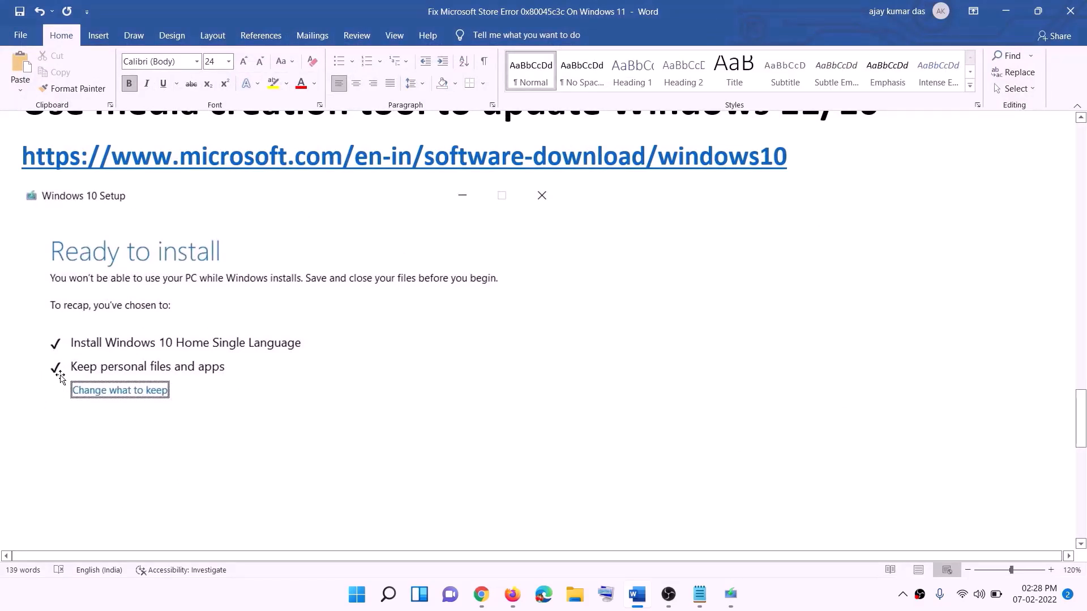
scroll(559, 394, down, 2)
scroll(558, 395, down, 1)
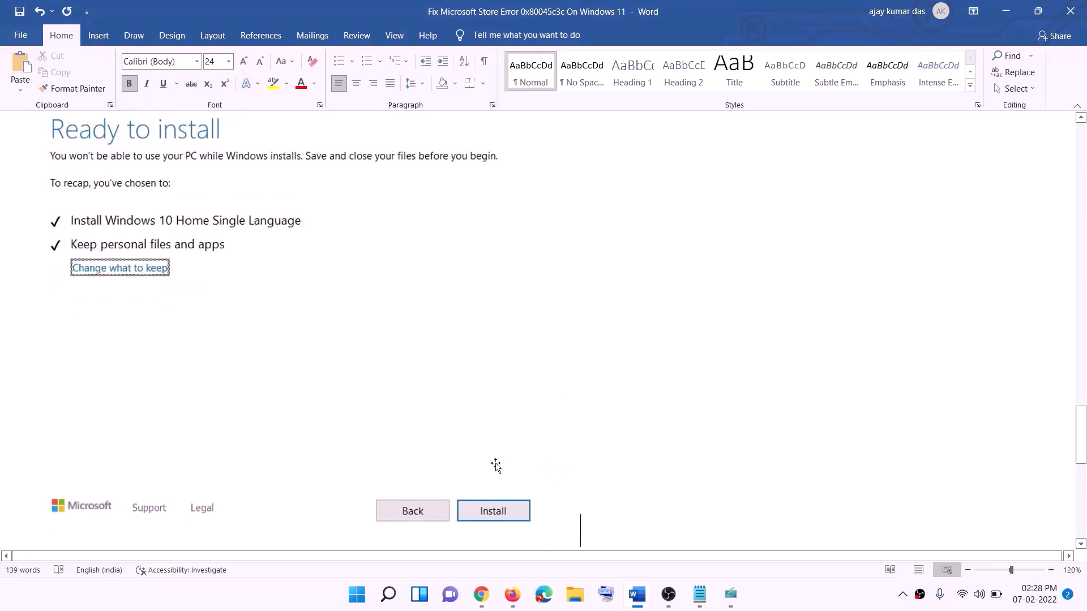
scroll(444, 351, up, 1)
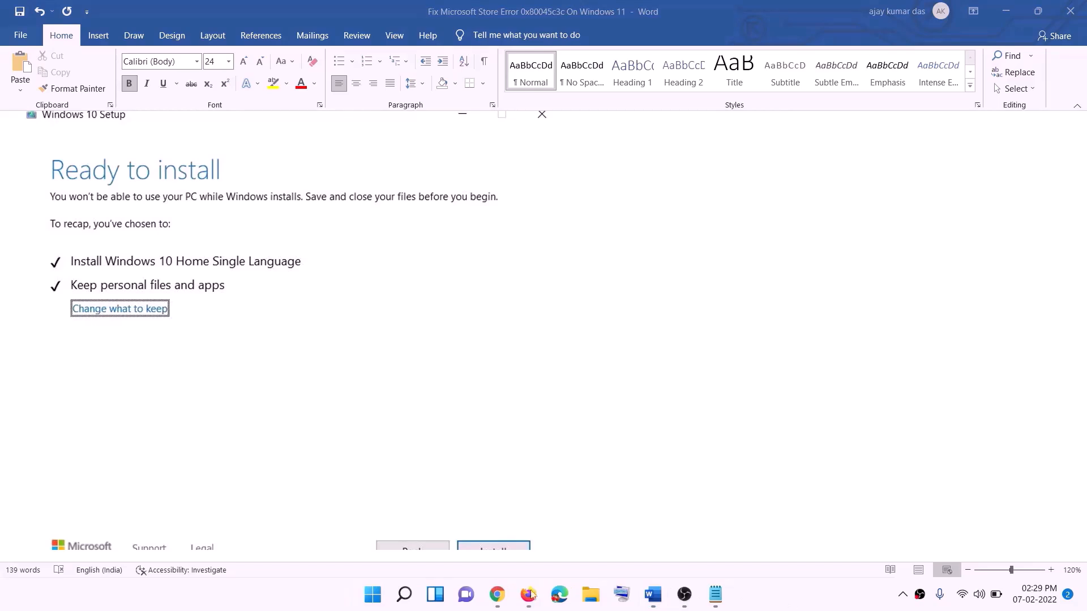
- Switch to Chrome and highlight the media creation tool text under "Create Windows 11 Installation Media" on Microsoft's Download Windows 11 page
click(502, 600)
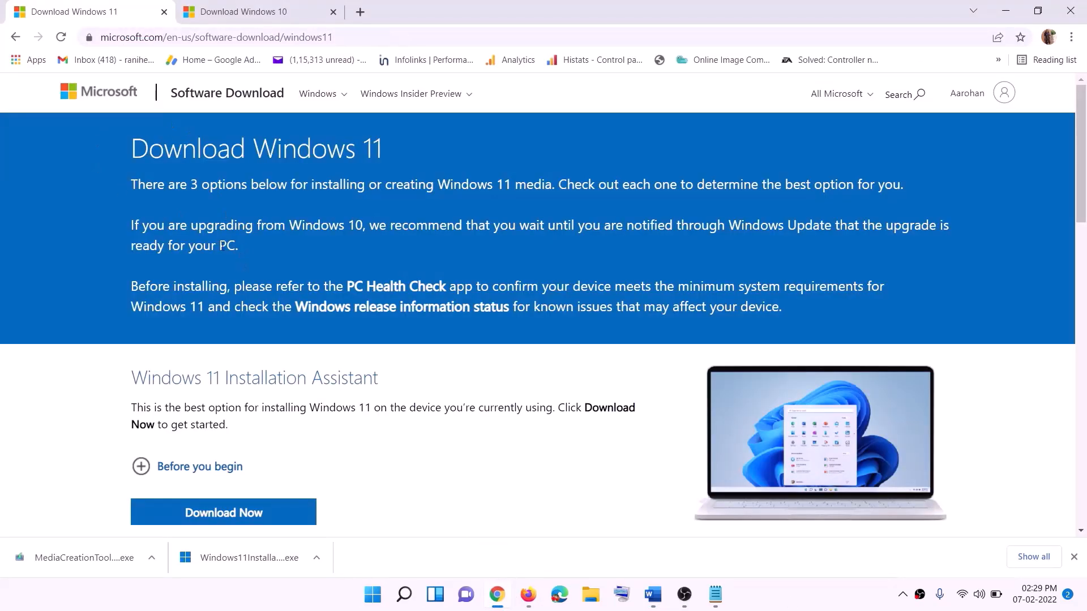
scroll(283, 451, down, 5)
drag(201, 336, 298, 336)
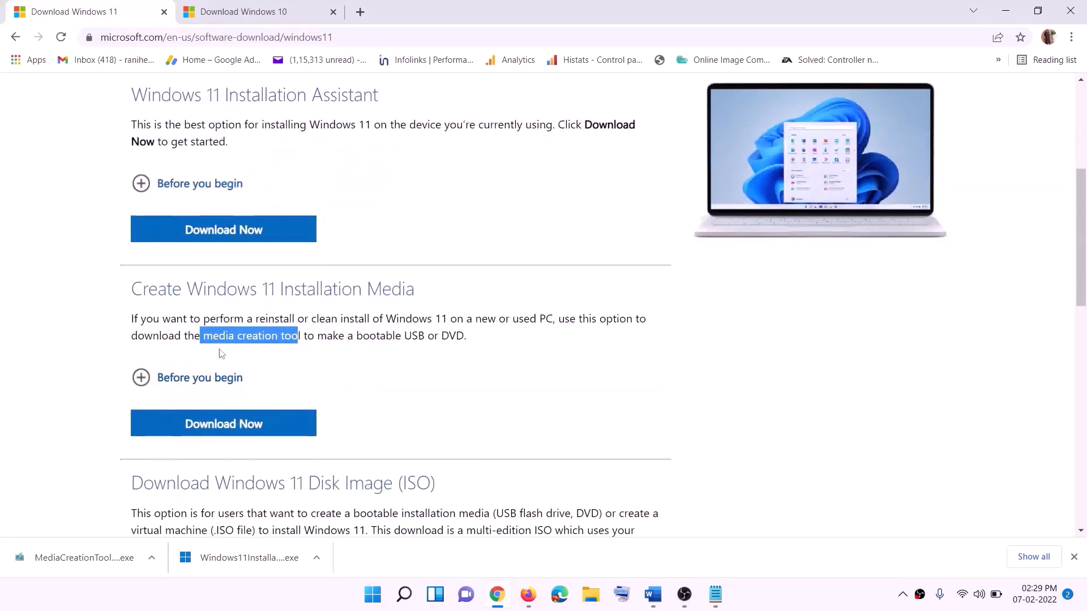
drag(204, 336, 315, 337)
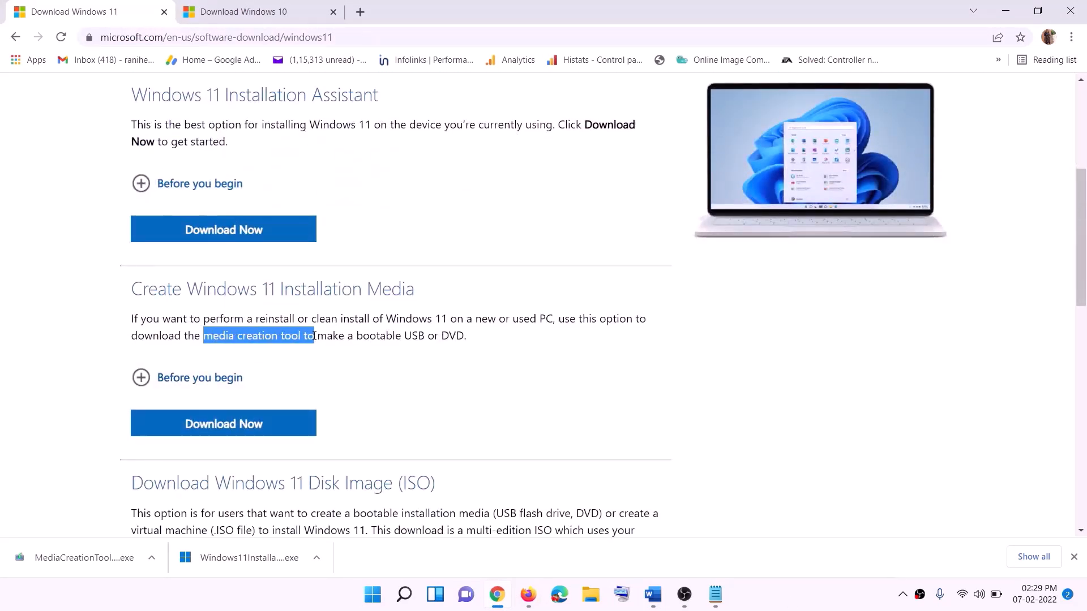
- Download the Windows 11 media creation tool, run the downloaded file and allow it to make changes
click(216, 432)
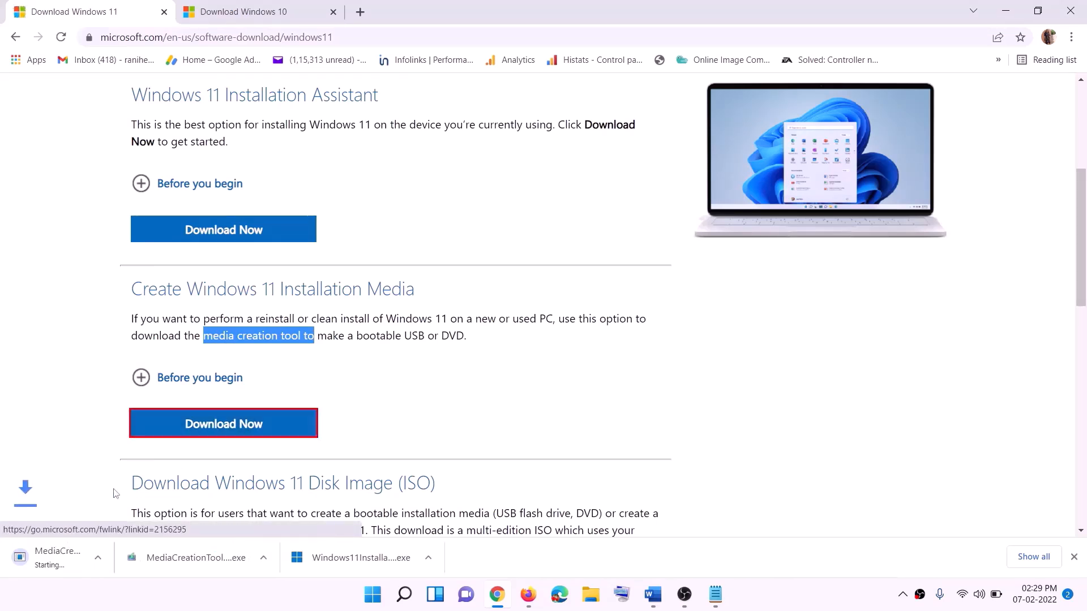
click(79, 557)
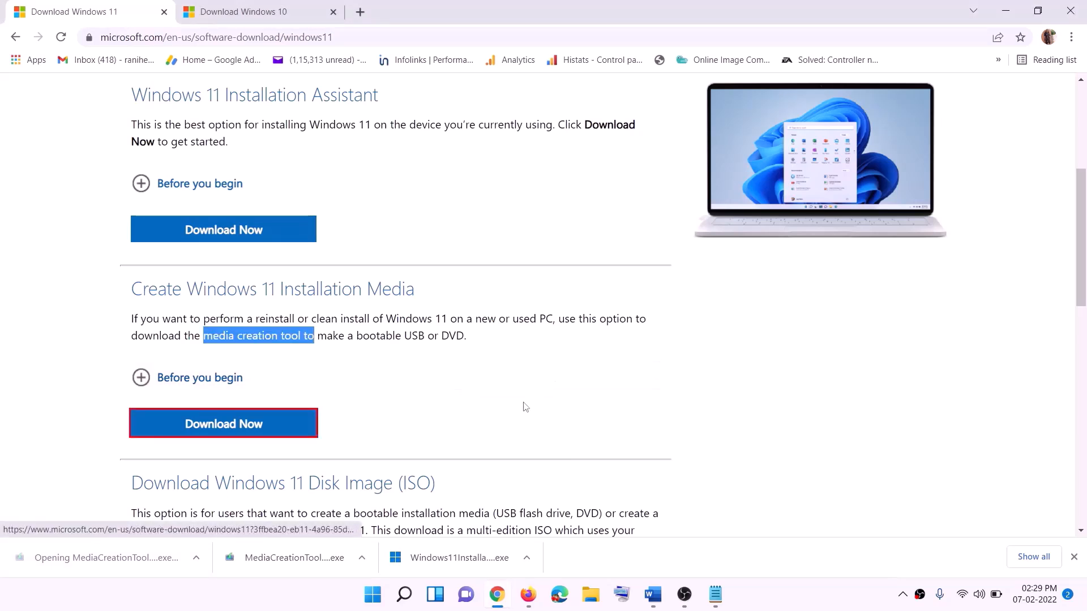
click(482, 418)
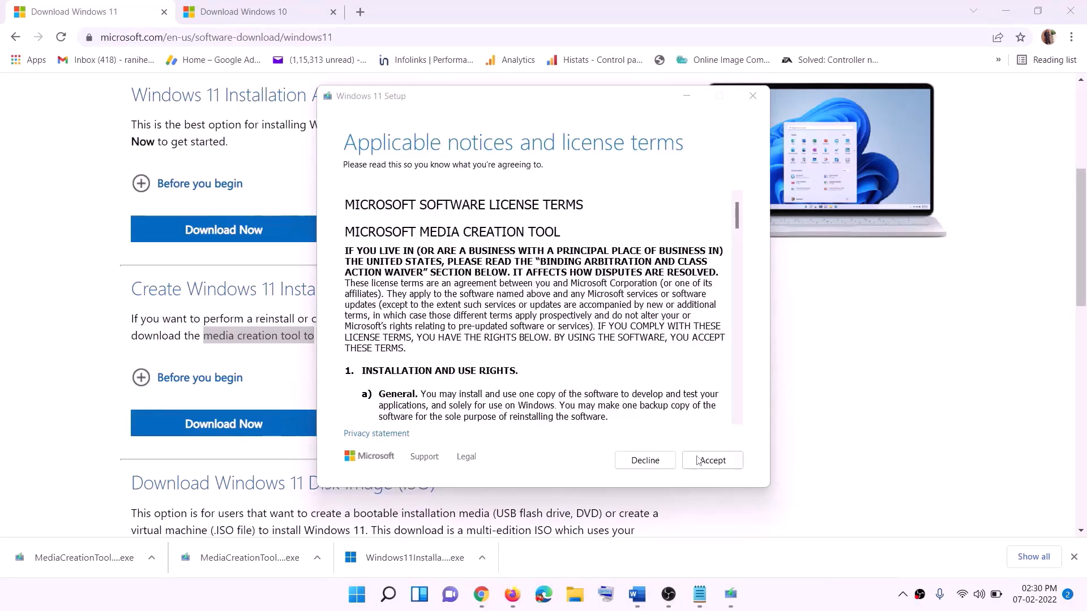
- Accept the license terms, keep the recommended language and edition, and choose ISO file as the media to use
click(698, 460)
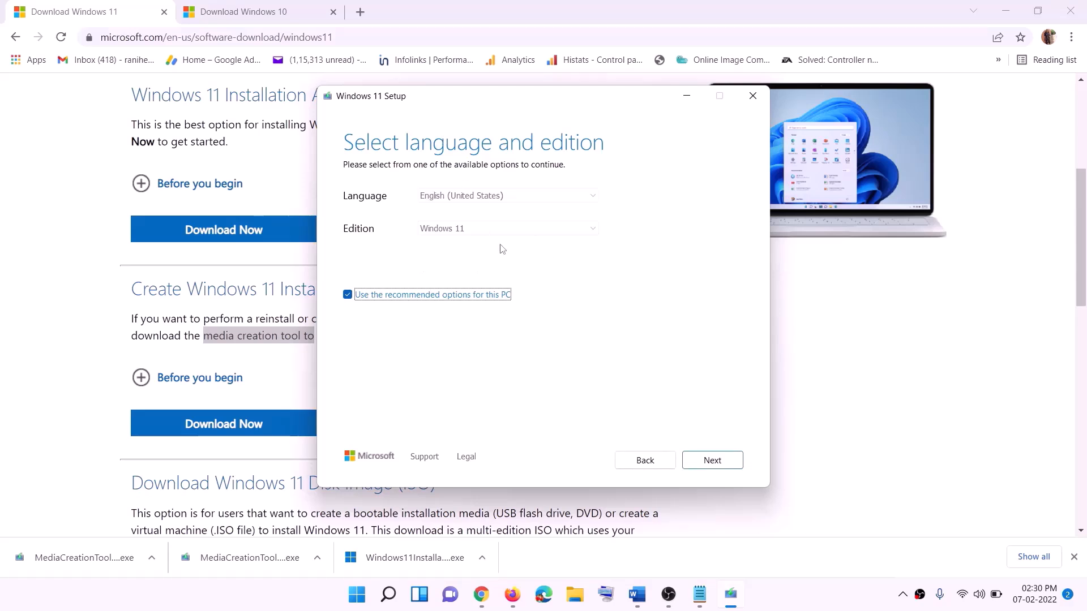
click(707, 460)
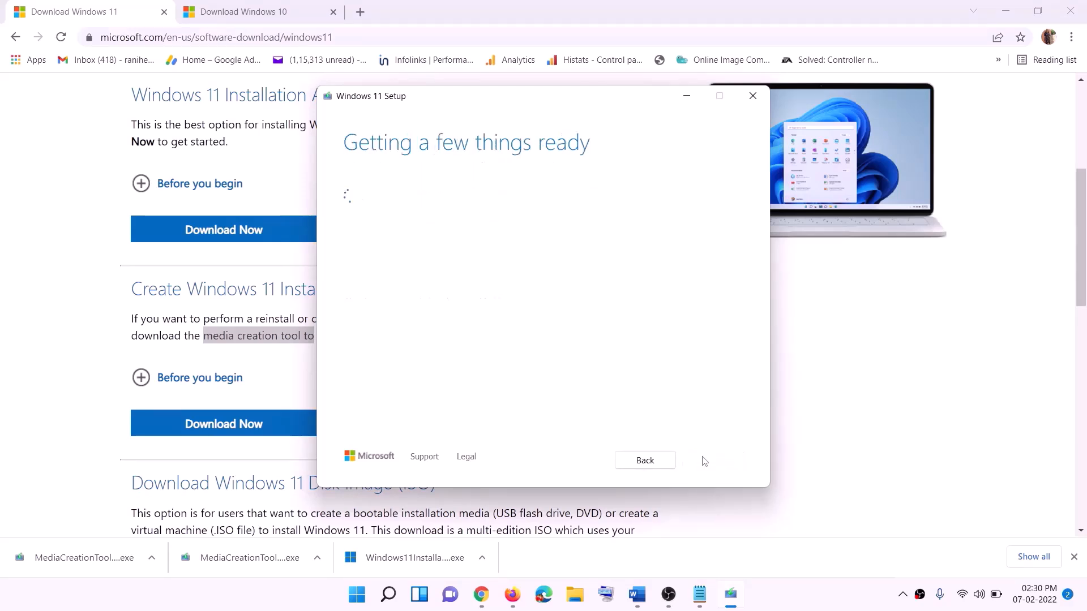
click(359, 244)
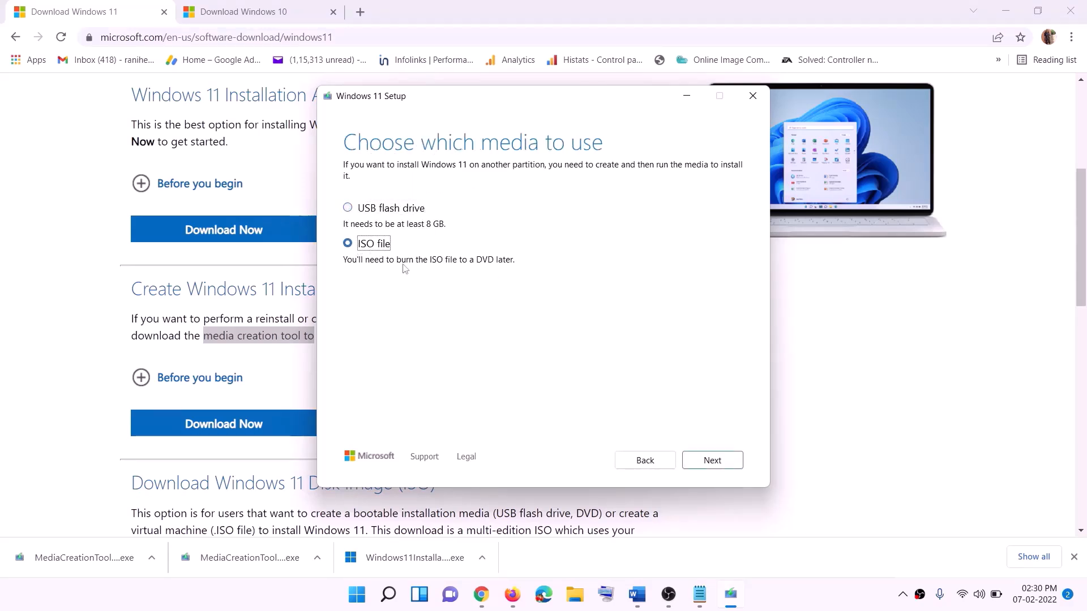
click(714, 460)
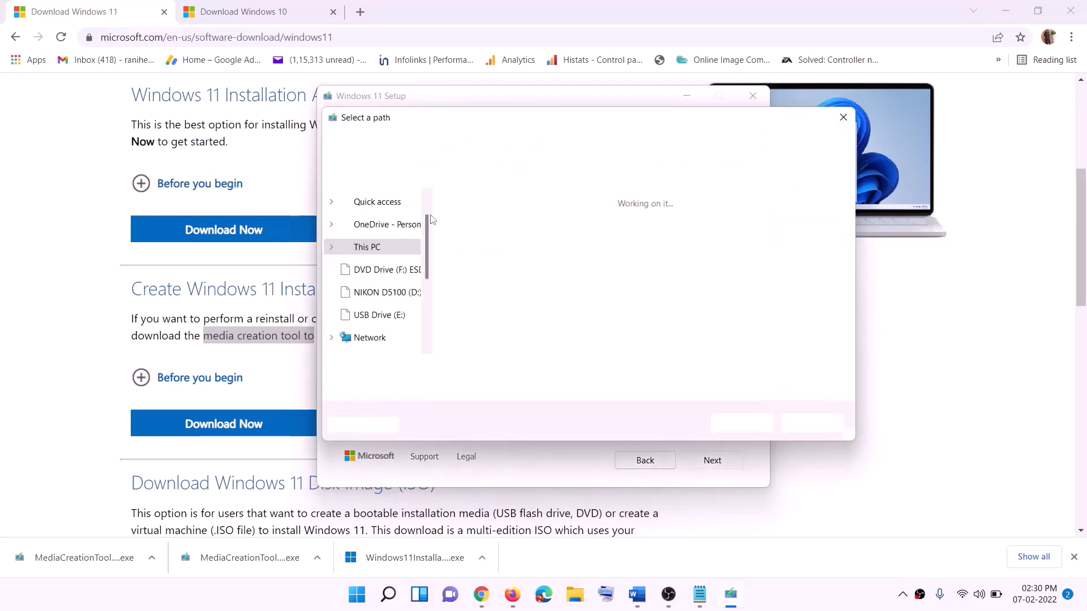
- Save the ISO file to the Desktop under the name Windows
scroll(377, 291, up, 2)
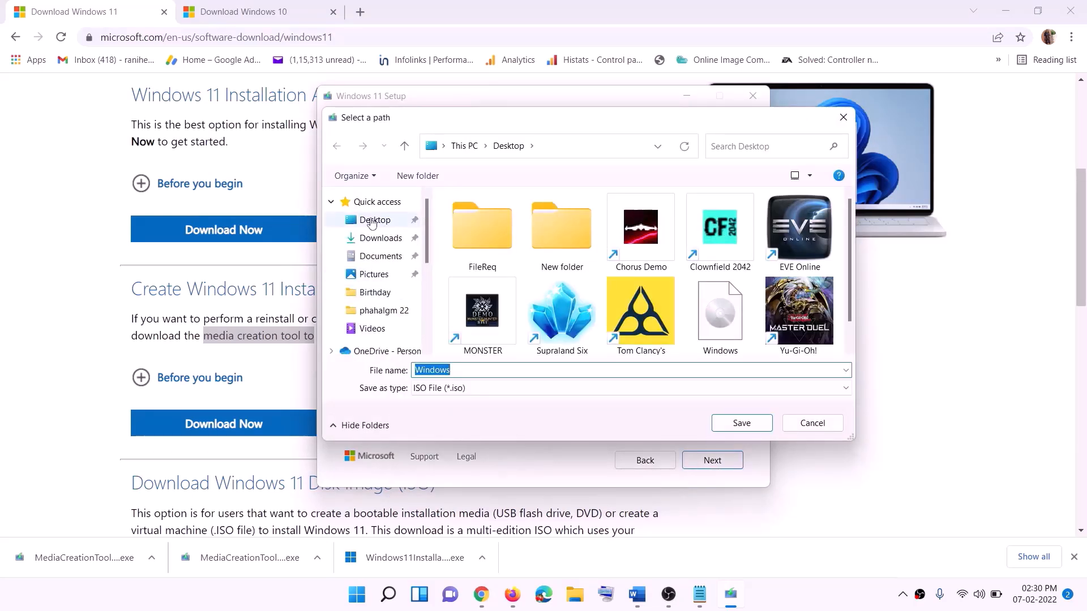
click(374, 222)
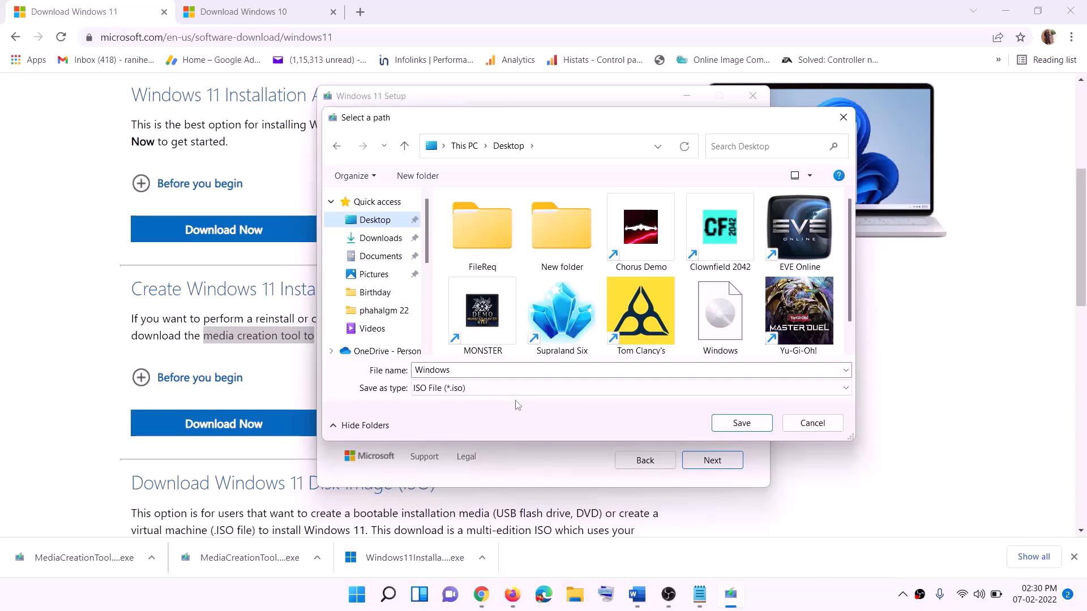
click(743, 424)
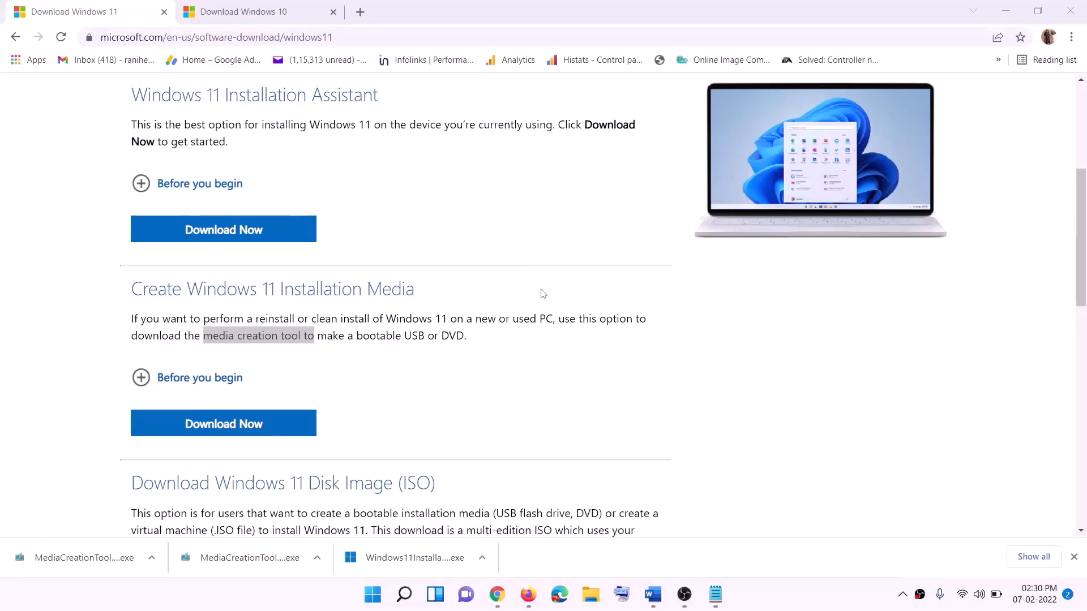
- Show the desktop, move the Windows ISO file just above the Firefox shortcut and mount it
key(super+d)
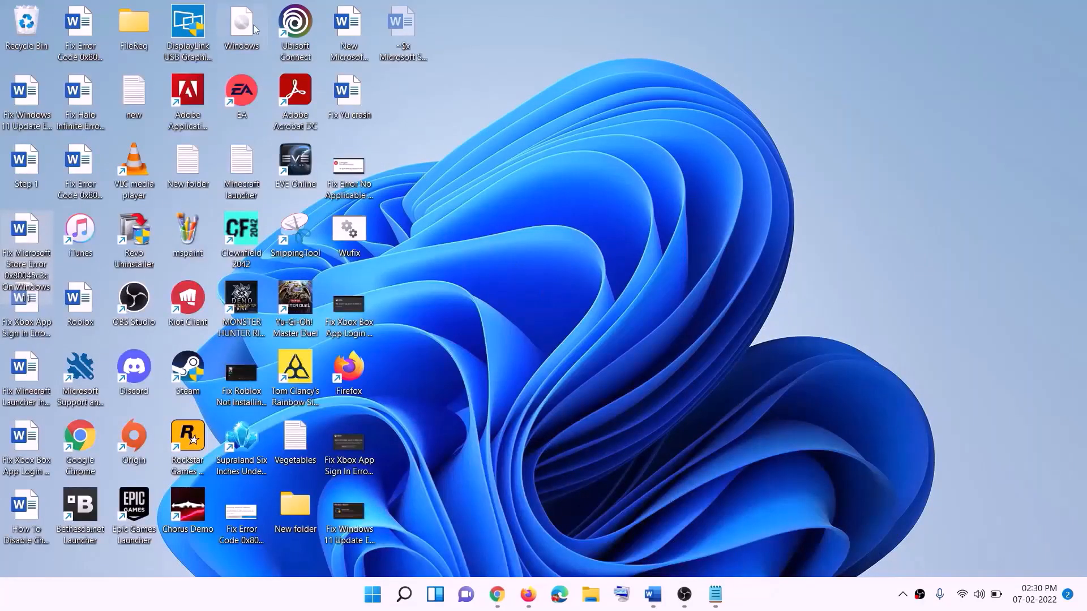
drag(254, 30, 437, 356)
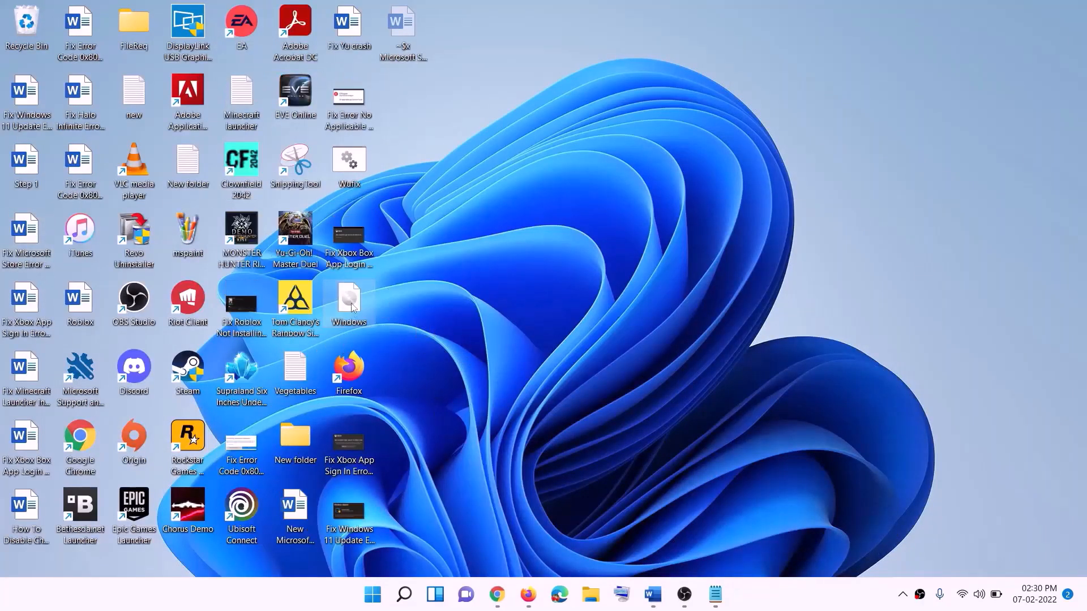
double_click(348, 312)
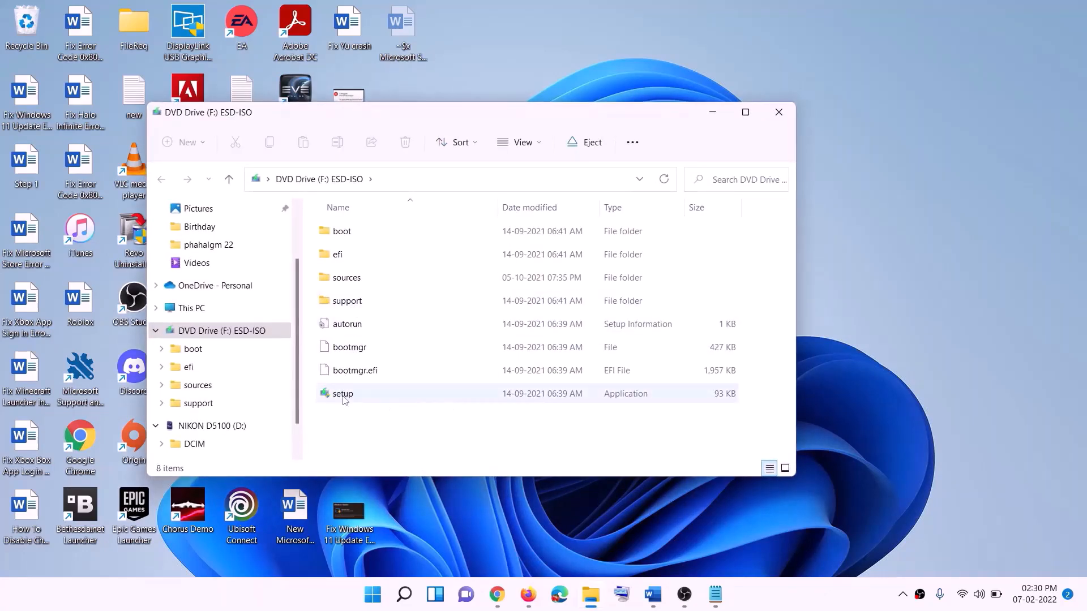
- Run setup from the mounted ESD-ISO drive, allow it to make changes and proceed past the "Install Windows 11" page
click(344, 398)
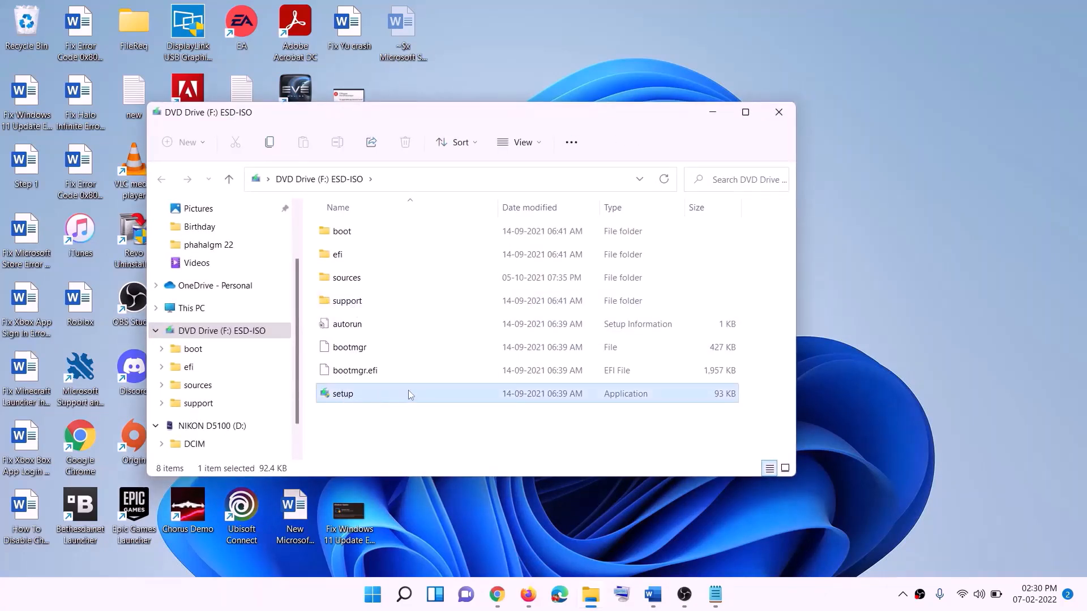
double_click(371, 392)
click(437, 444)
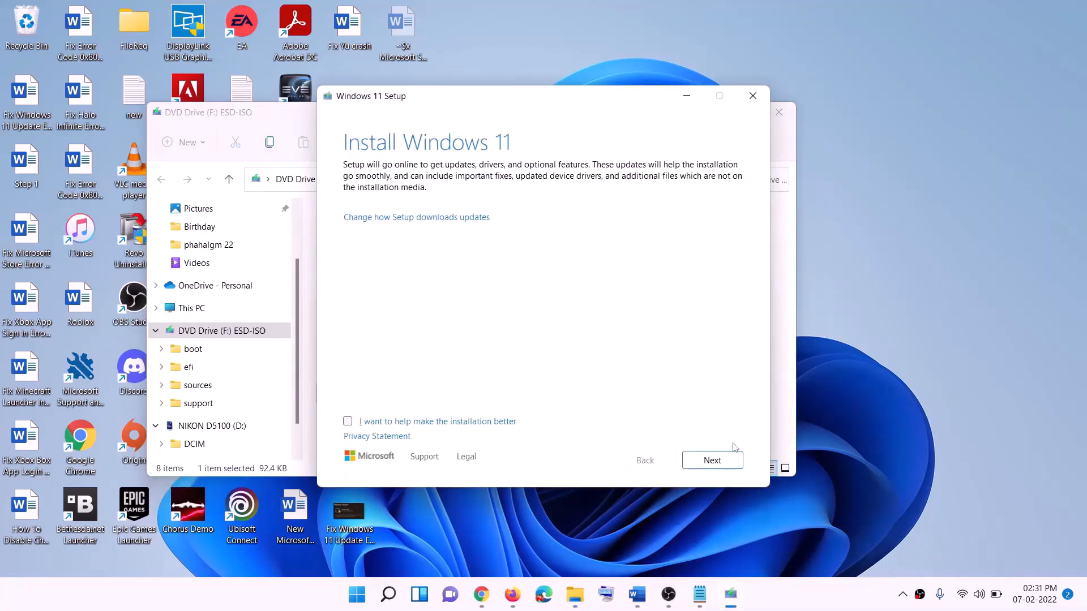
click(714, 461)
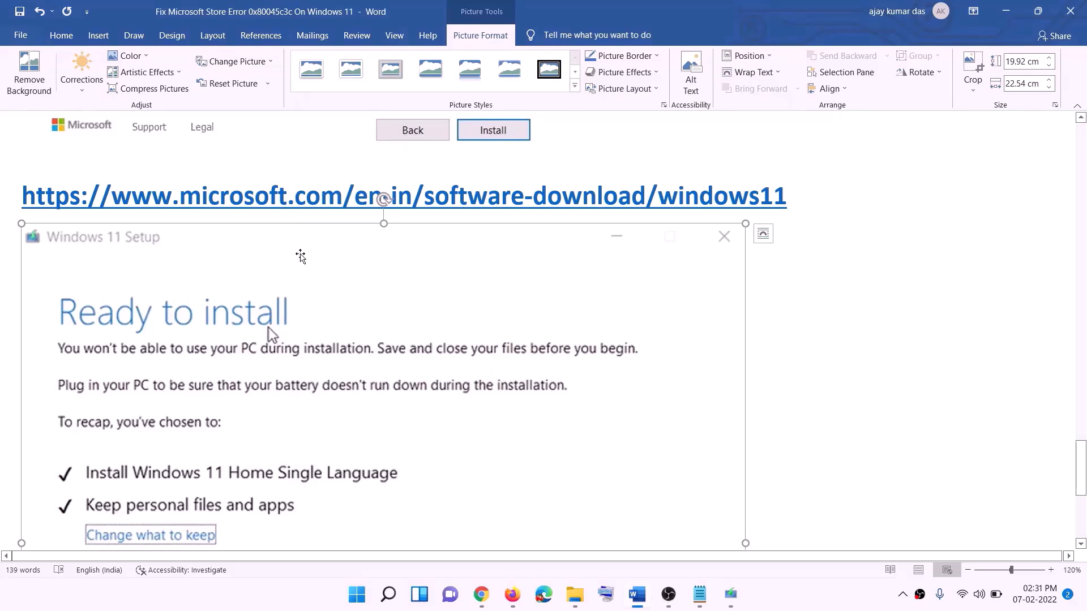
- In the Word document, examine the Windows 11 "Ready to install" picture, including its "Keep personal files and apps" choice
scroll(300, 256, down, 3)
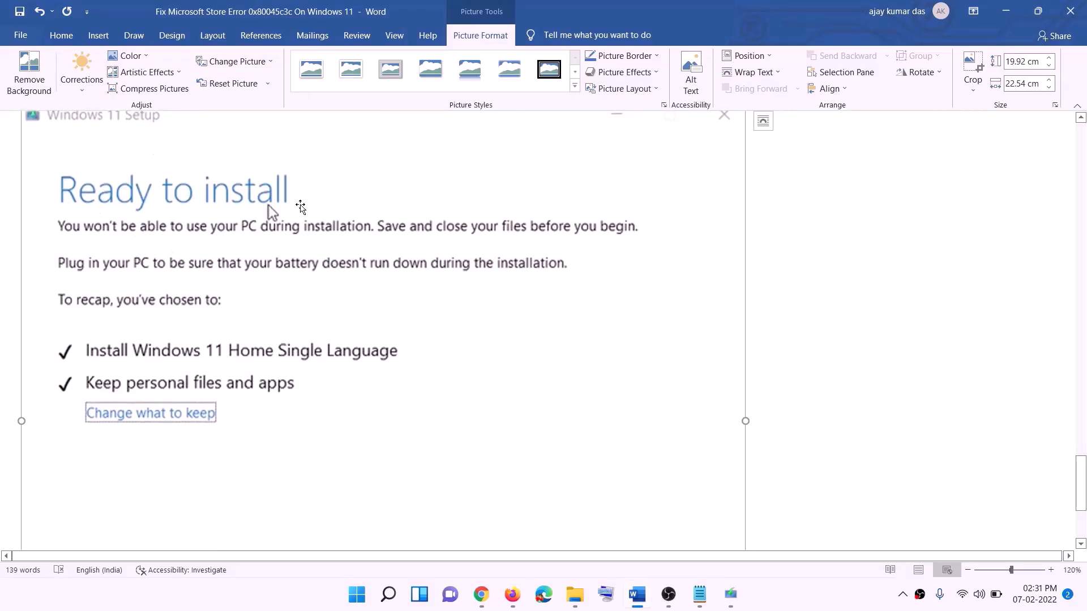
scroll(300, 207, down, 1)
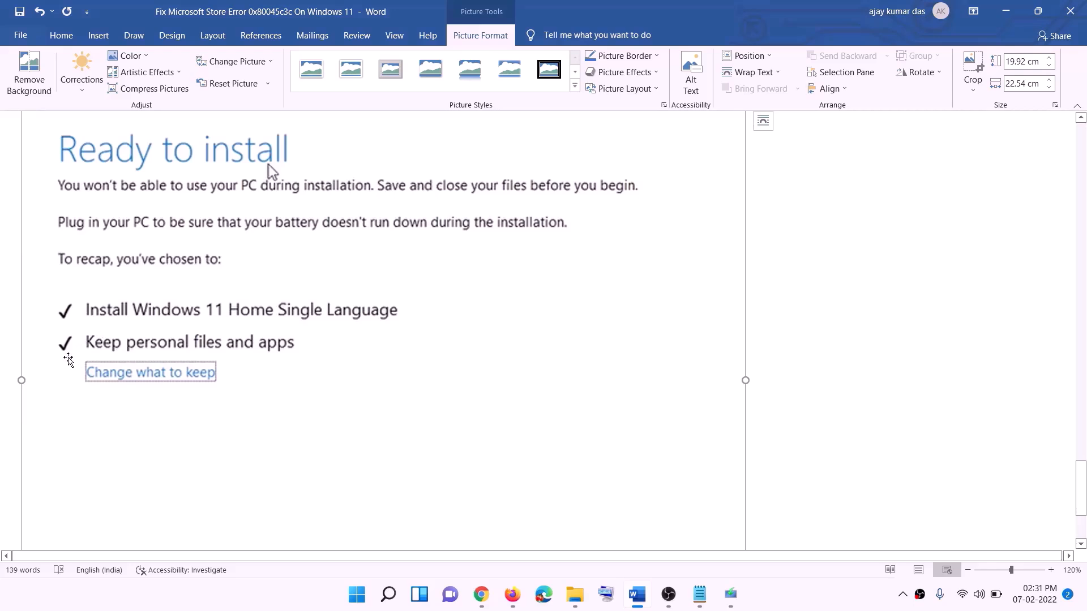
scroll(396, 356, down, 2)
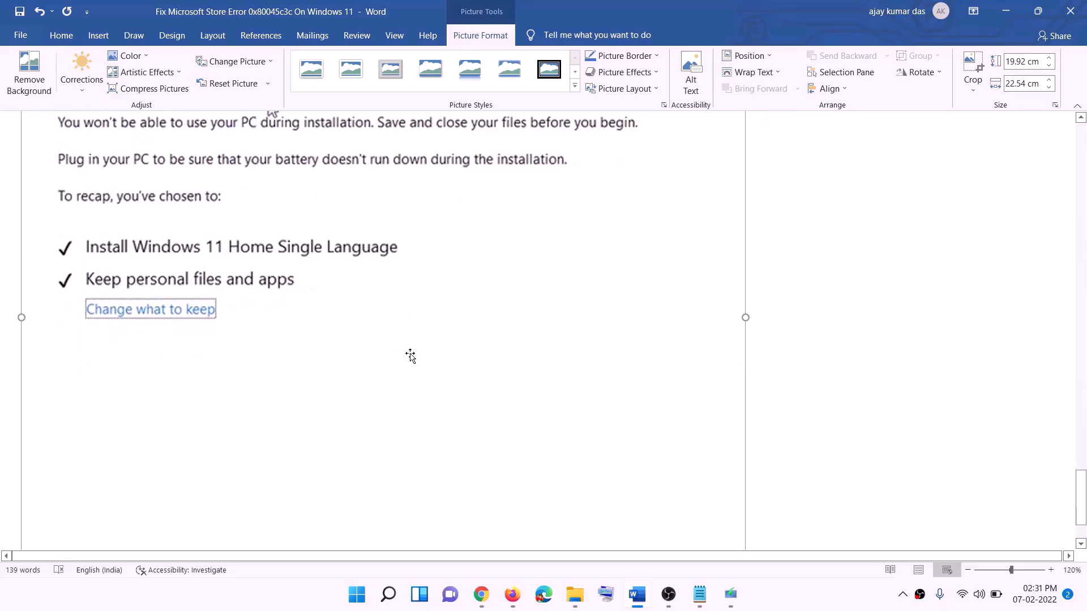
scroll(411, 355, down, 2)
scroll(578, 399, up, 7)
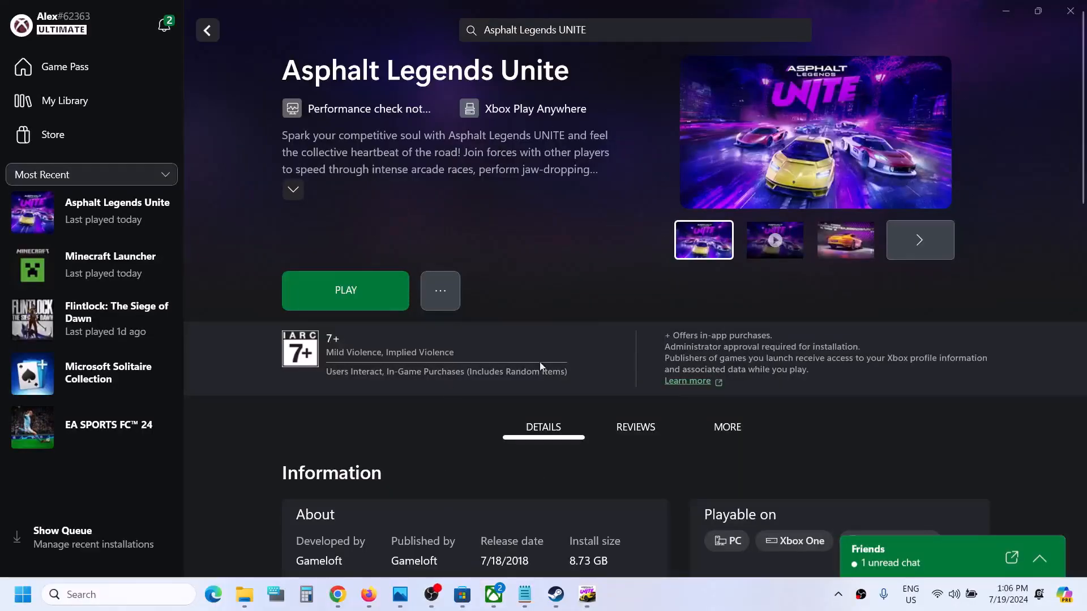
- Switch between Microsoft Store, the Xbox app and the running Asphalt Legends Unite game to view each window
click(463, 595)
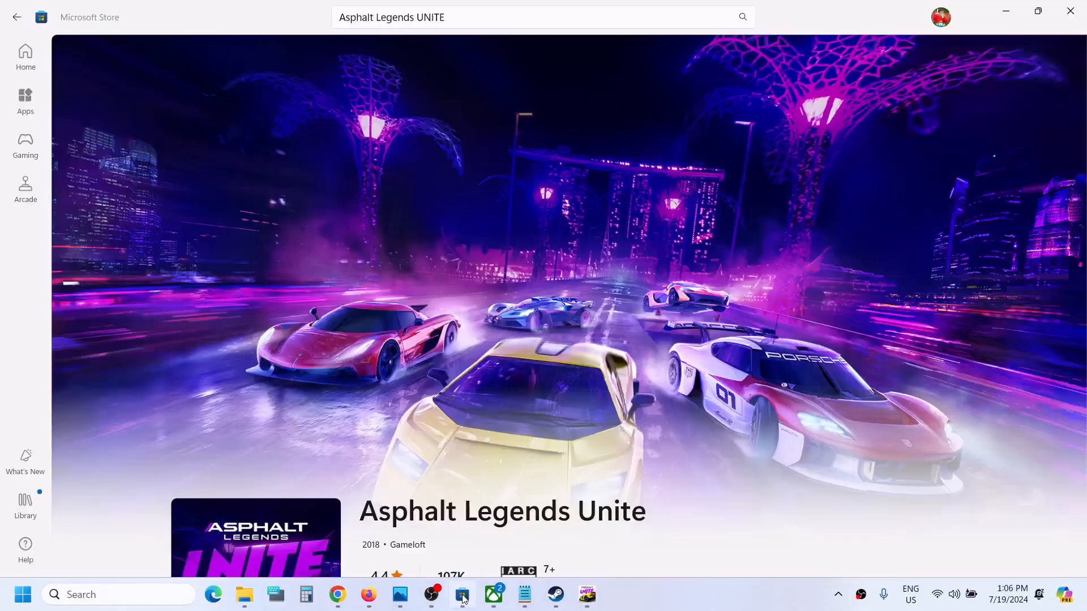
click(588, 594)
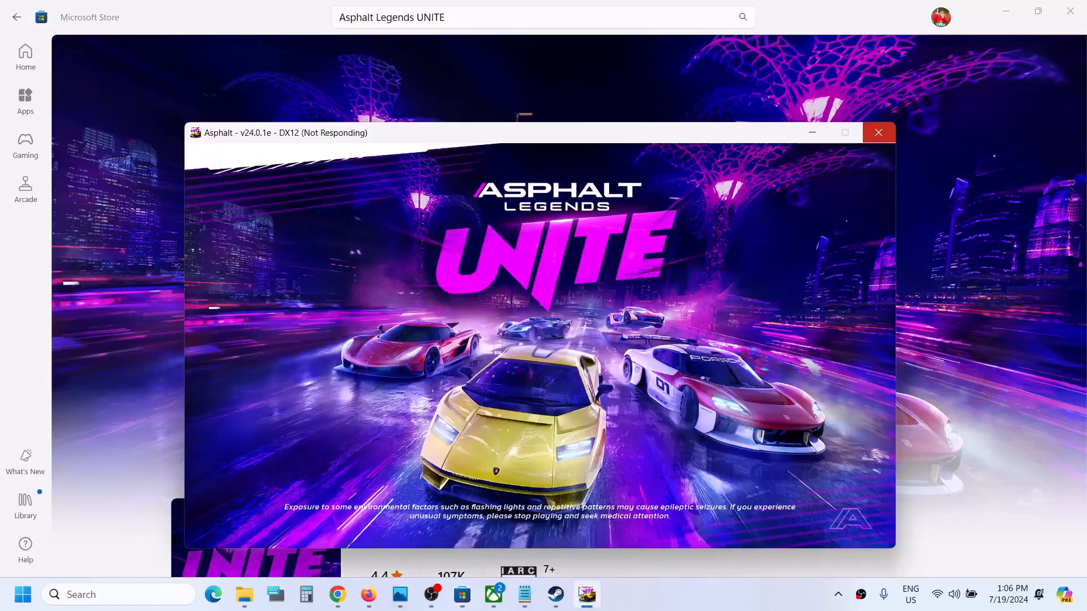
click(494, 594)
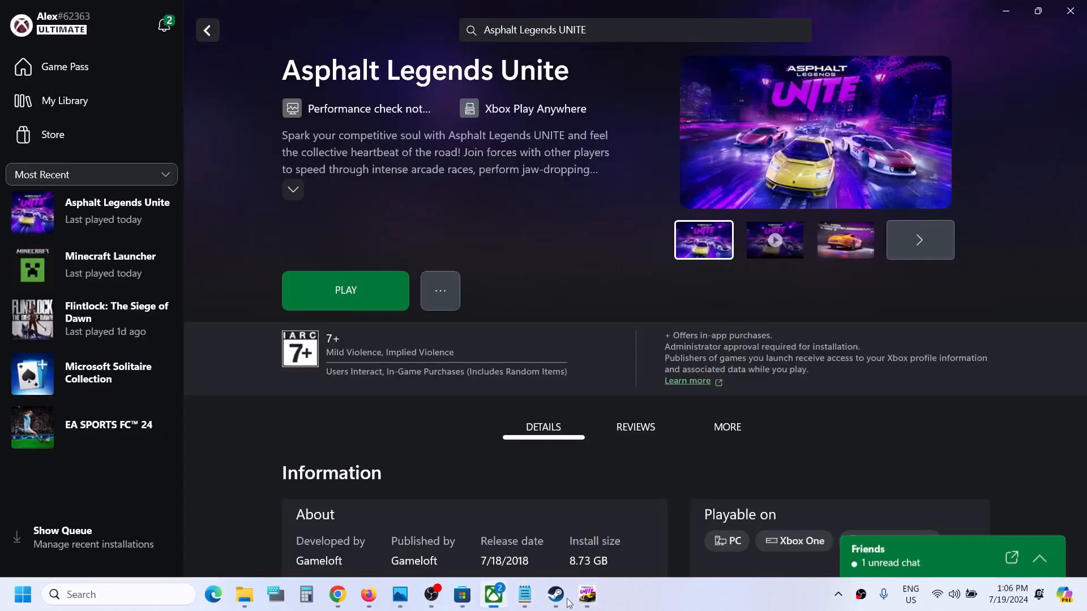
click(587, 594)
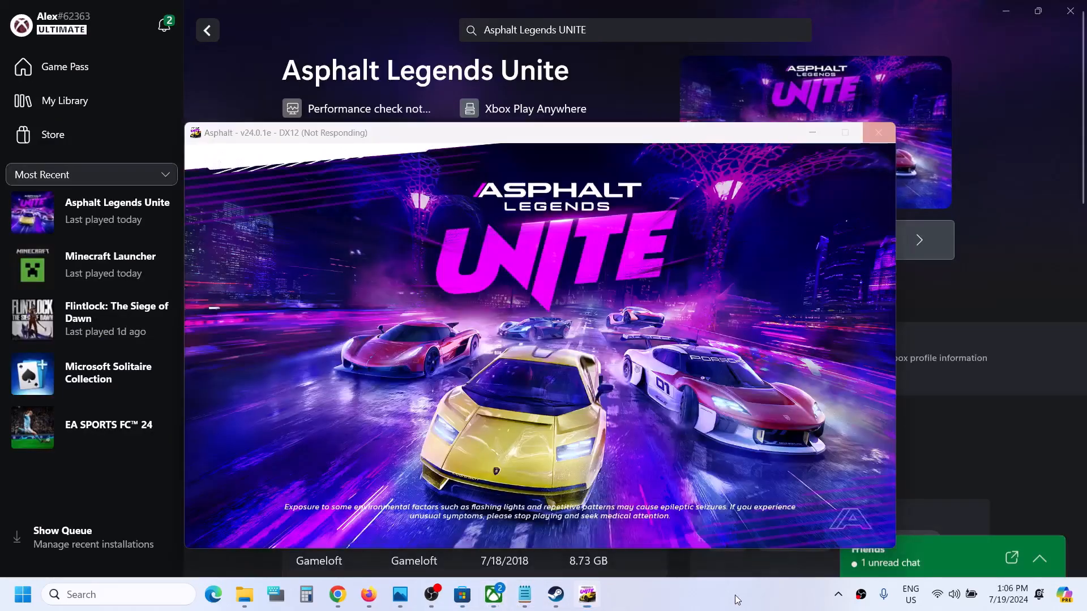